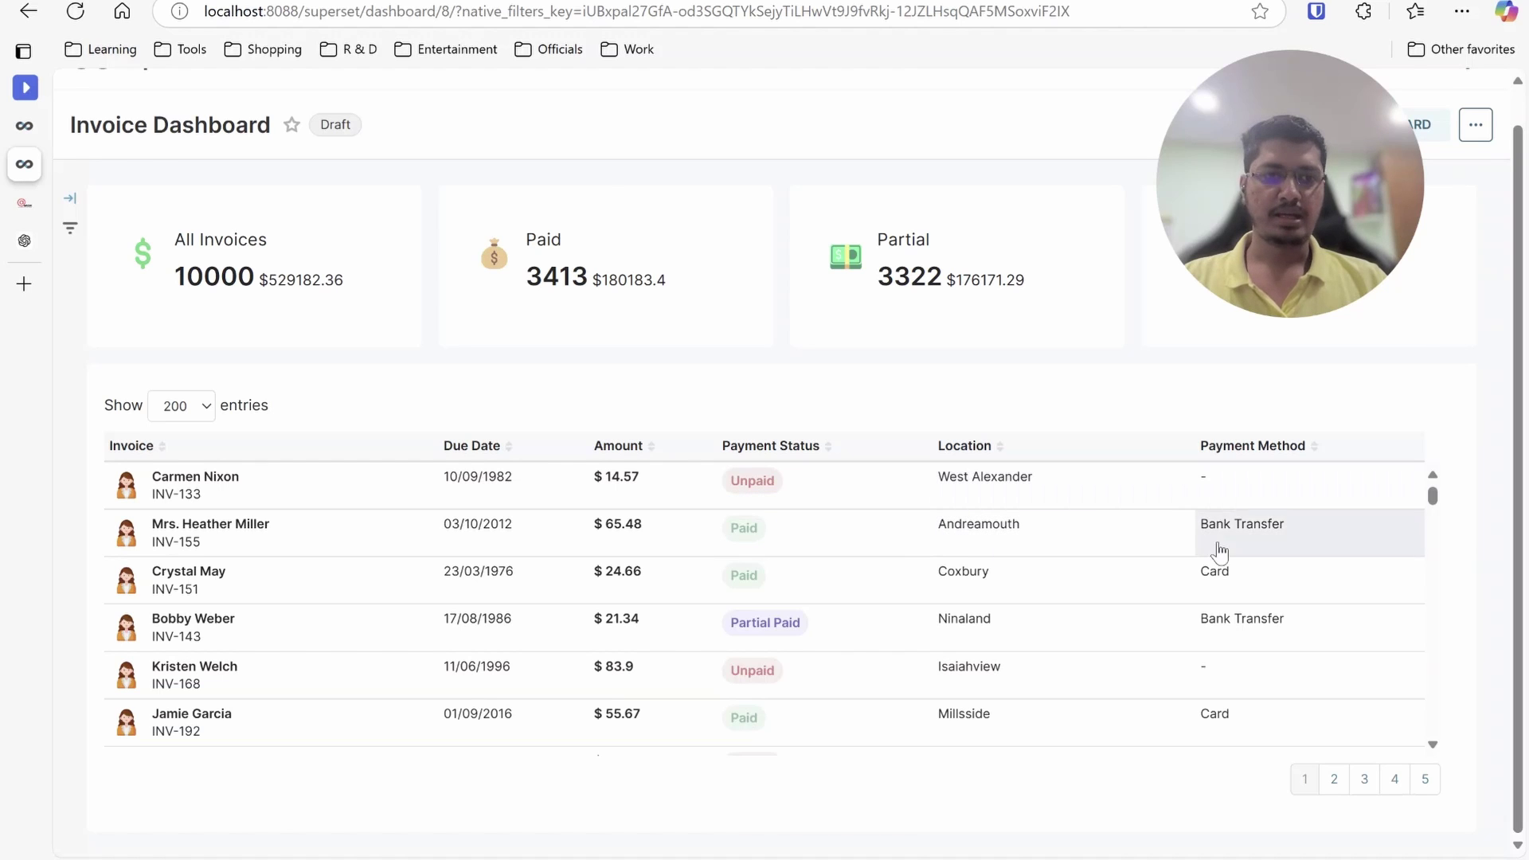
# Examine the Invoice Dashboard's cards and table, and compare them with the Power BI invoice design in the Medium article
pyautogui.scroll(-3, 1225, 592)
pyautogui.scroll(3, 1224, 592)
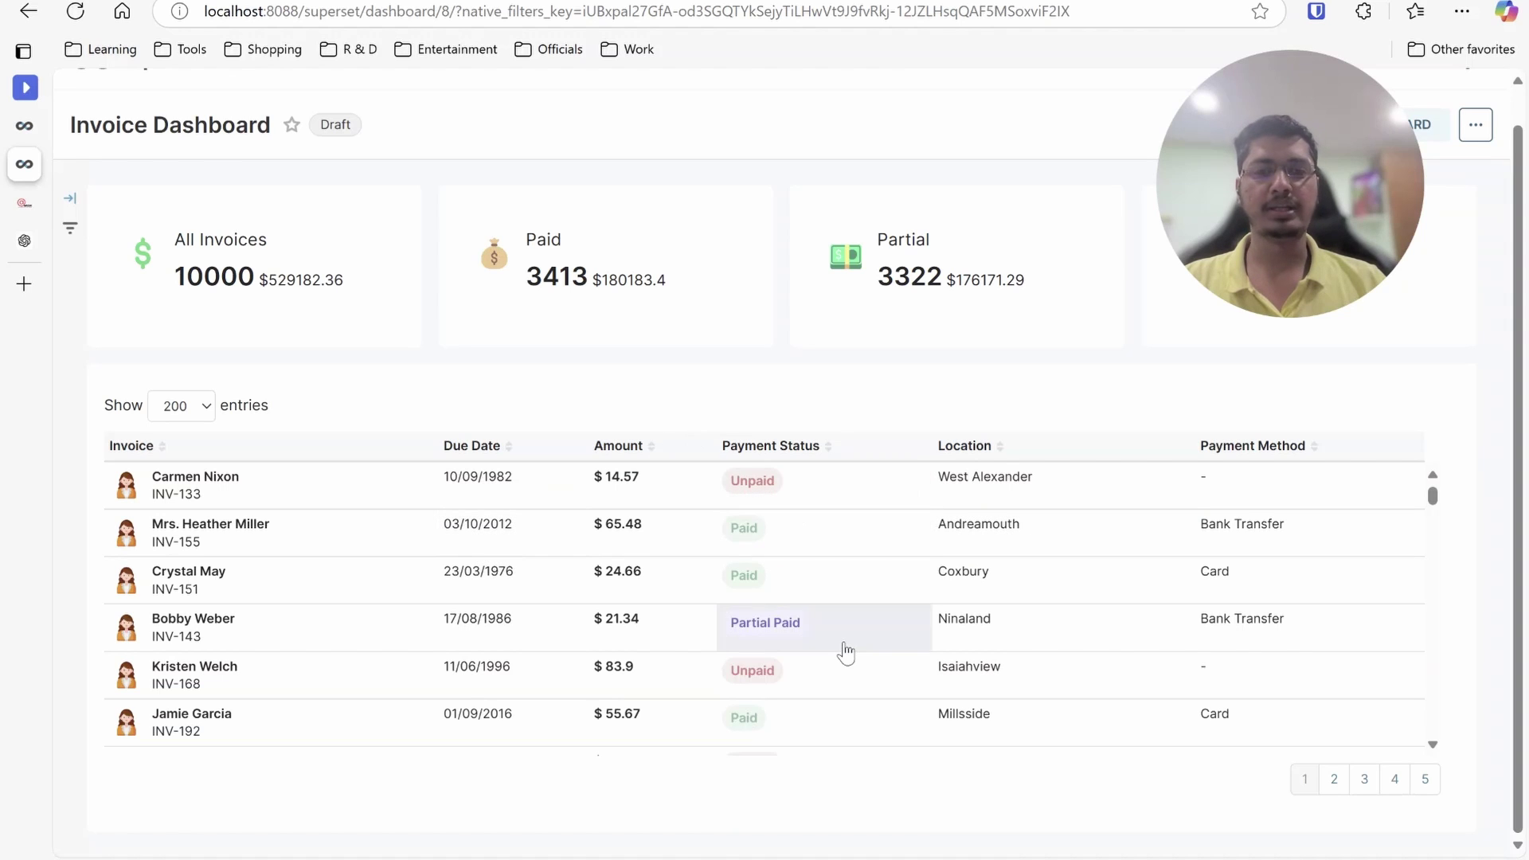
pyautogui.scroll(-3, 846, 653)
pyautogui.scroll(3, 843, 649)
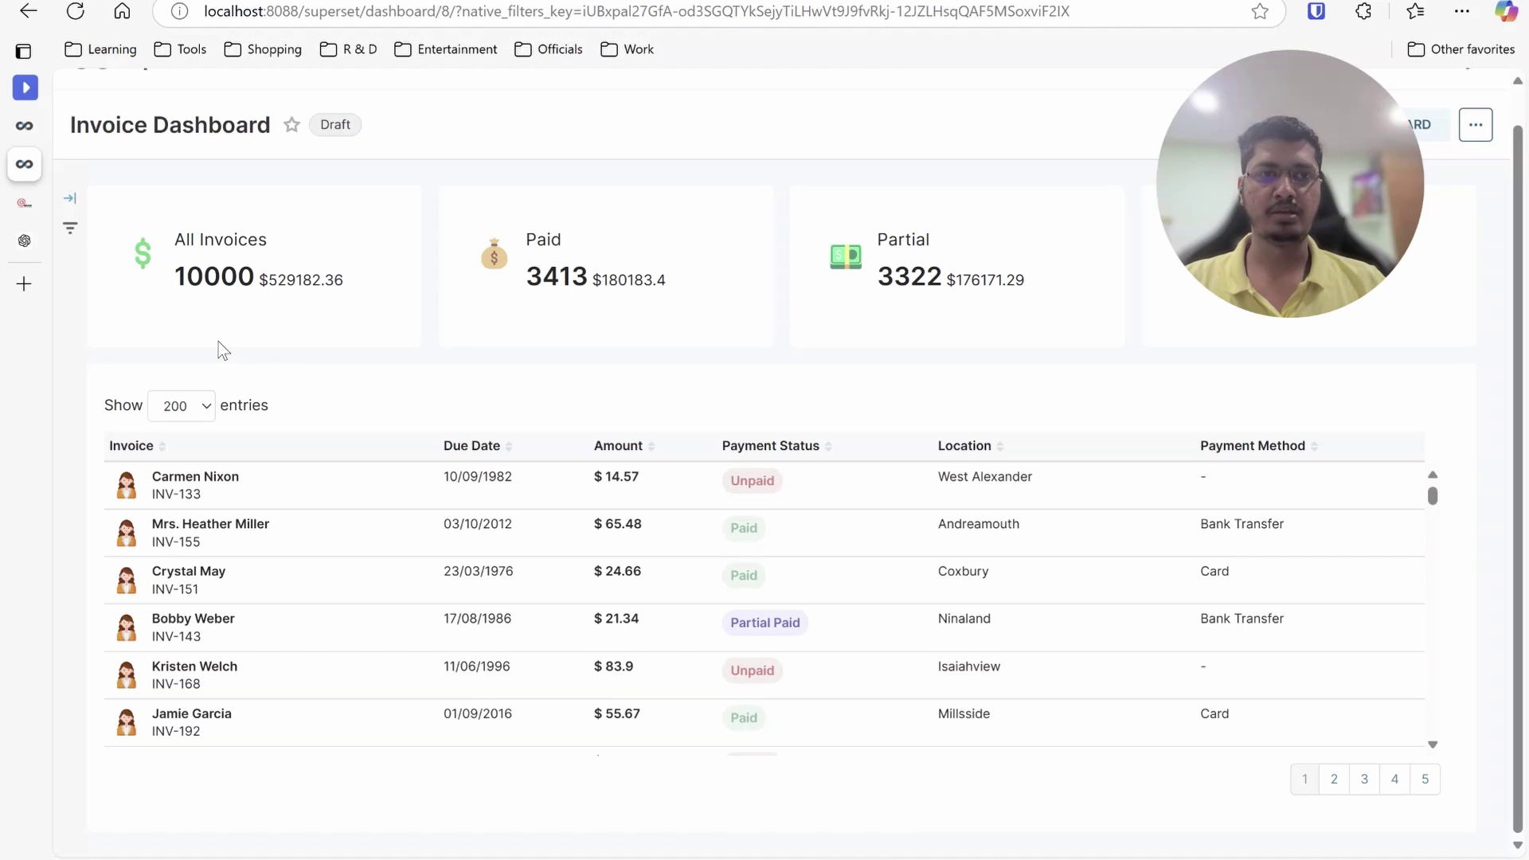
pyautogui.click(24, 285)
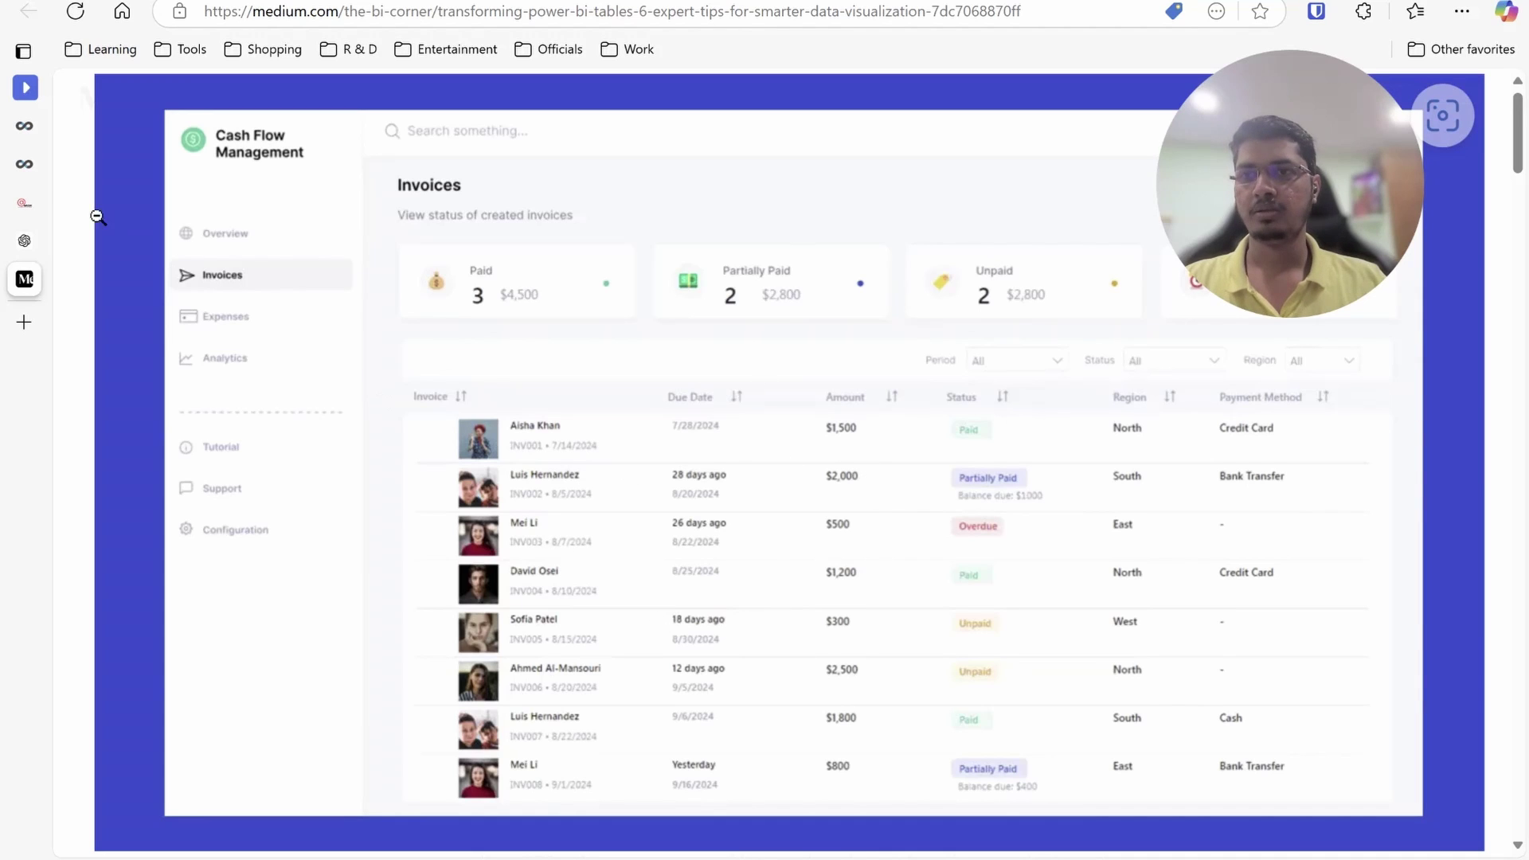
pyautogui.click(28, 164)
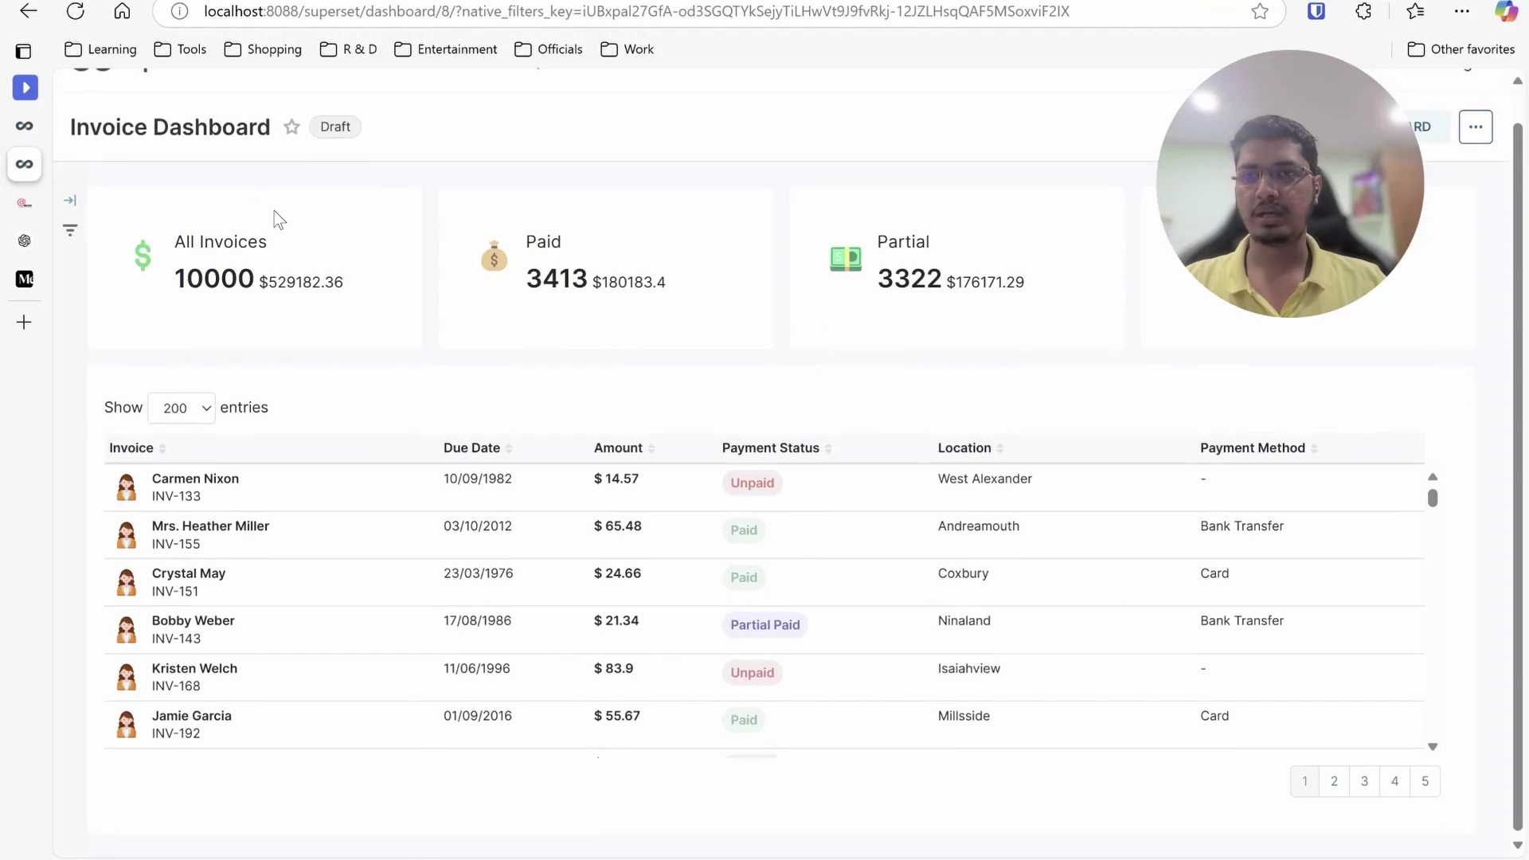
# Create a new Table chart based on the Invoices dataset
pyautogui.scroll(1, 278, 218)
pyautogui.click(381, 97)
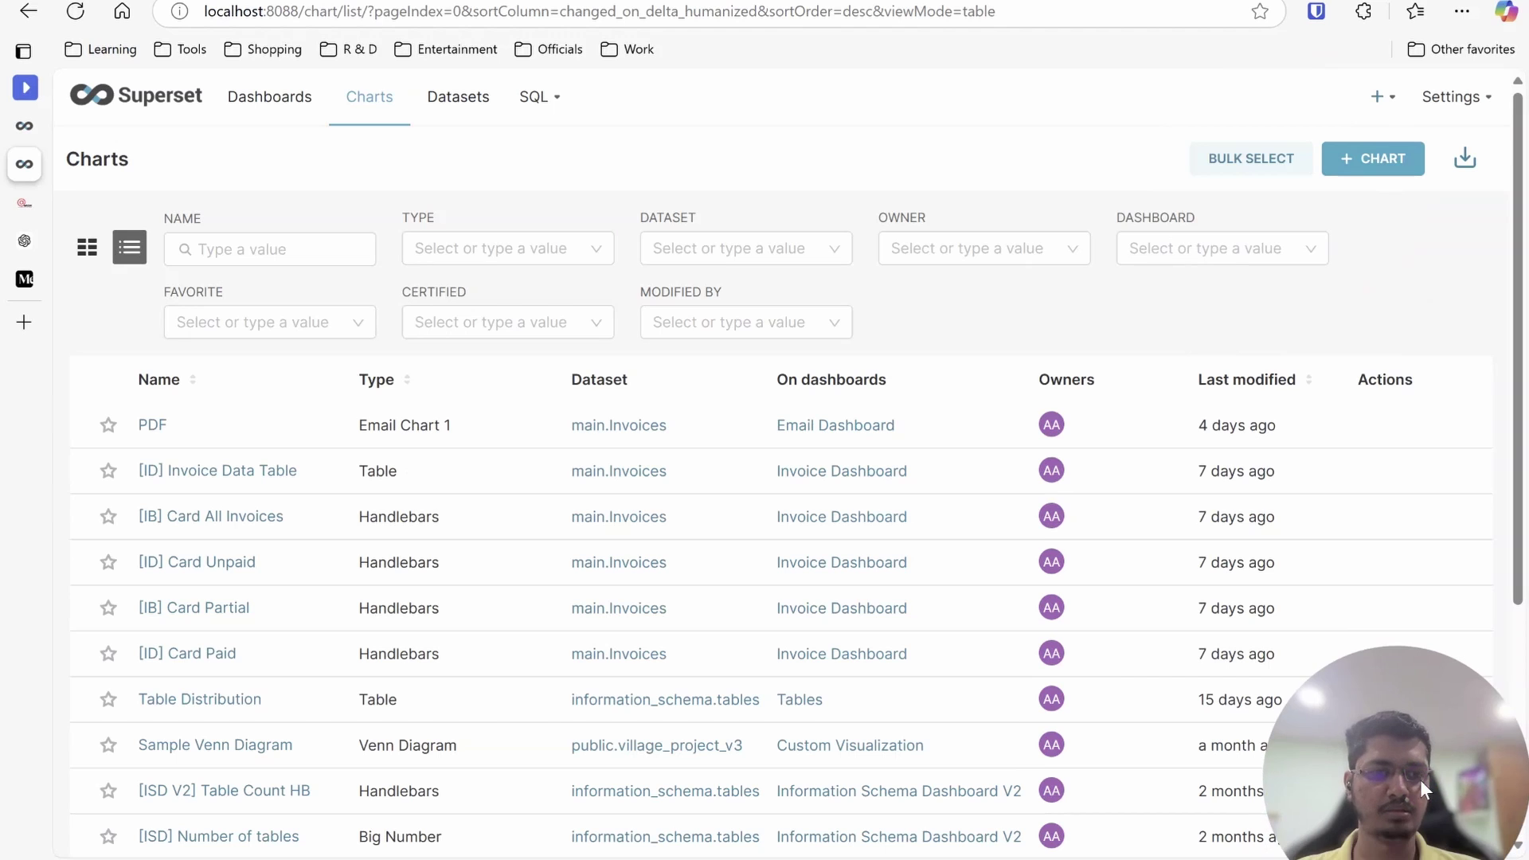
pyautogui.click(1357, 158)
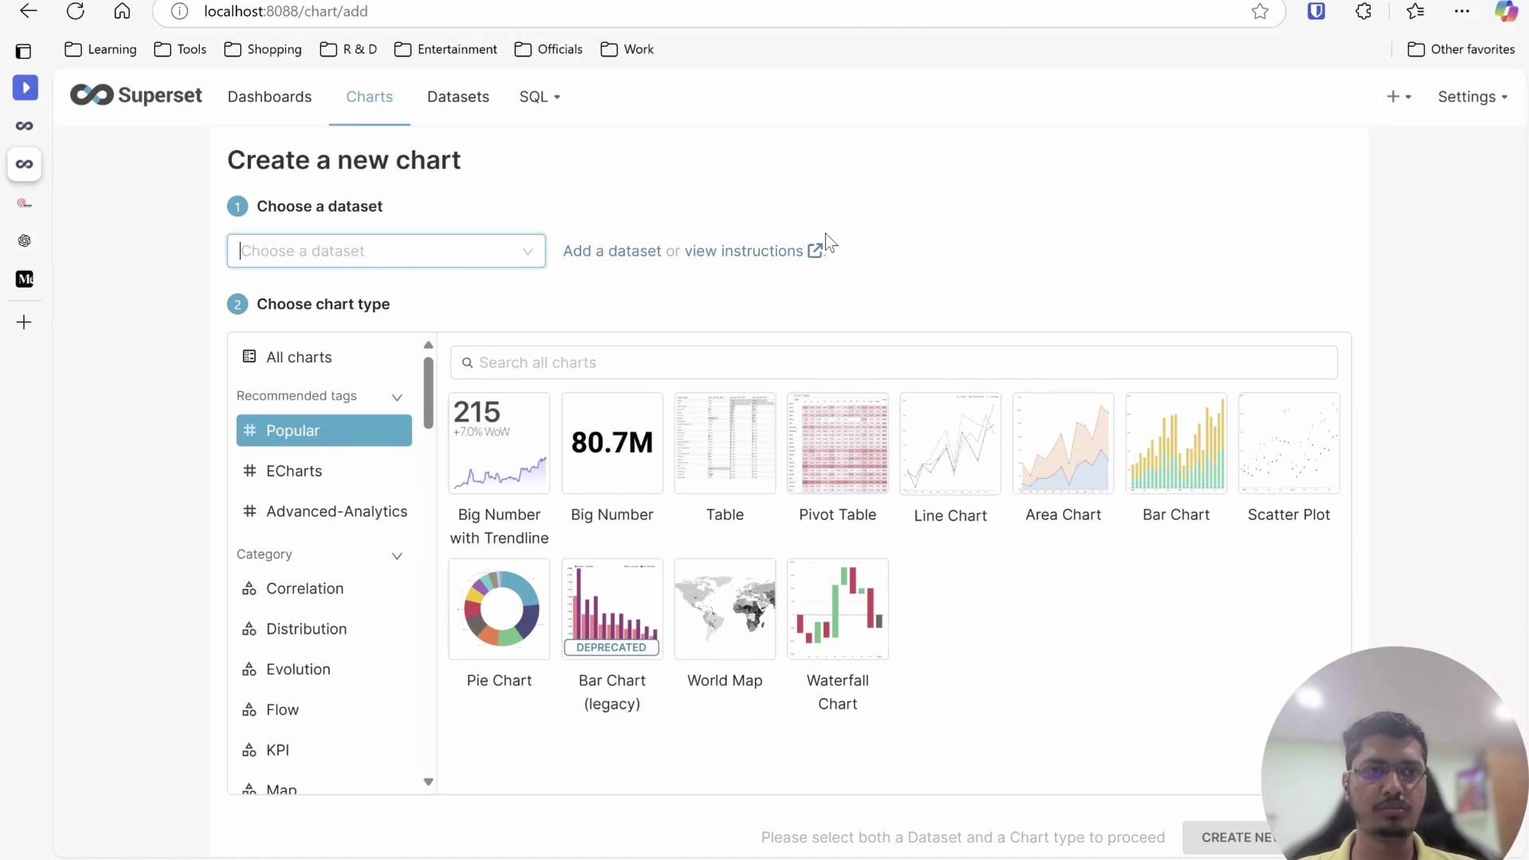
pyautogui.click(509, 251)
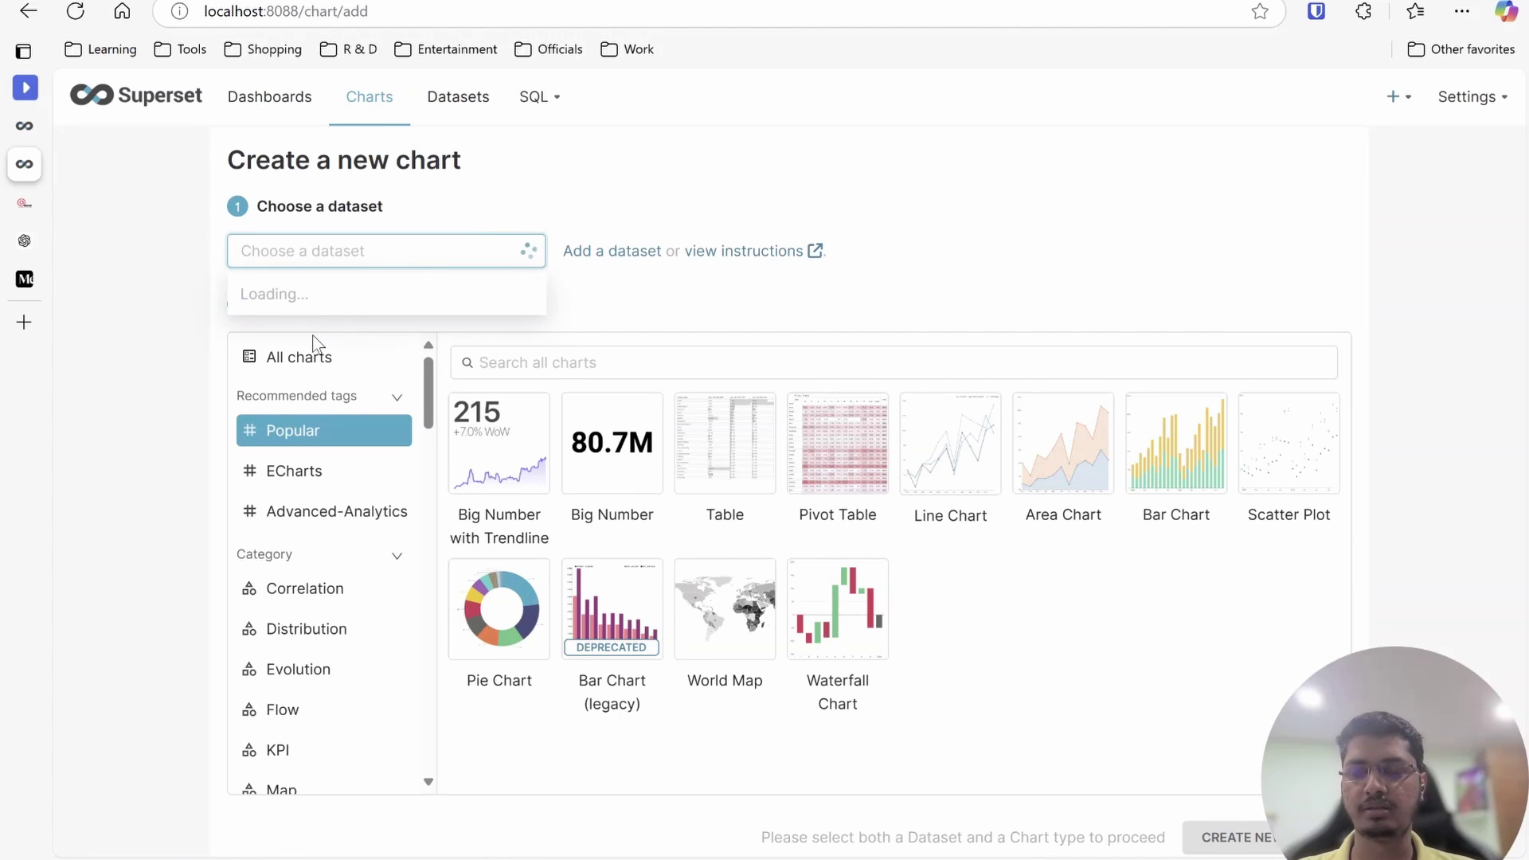
pyautogui.write('in')
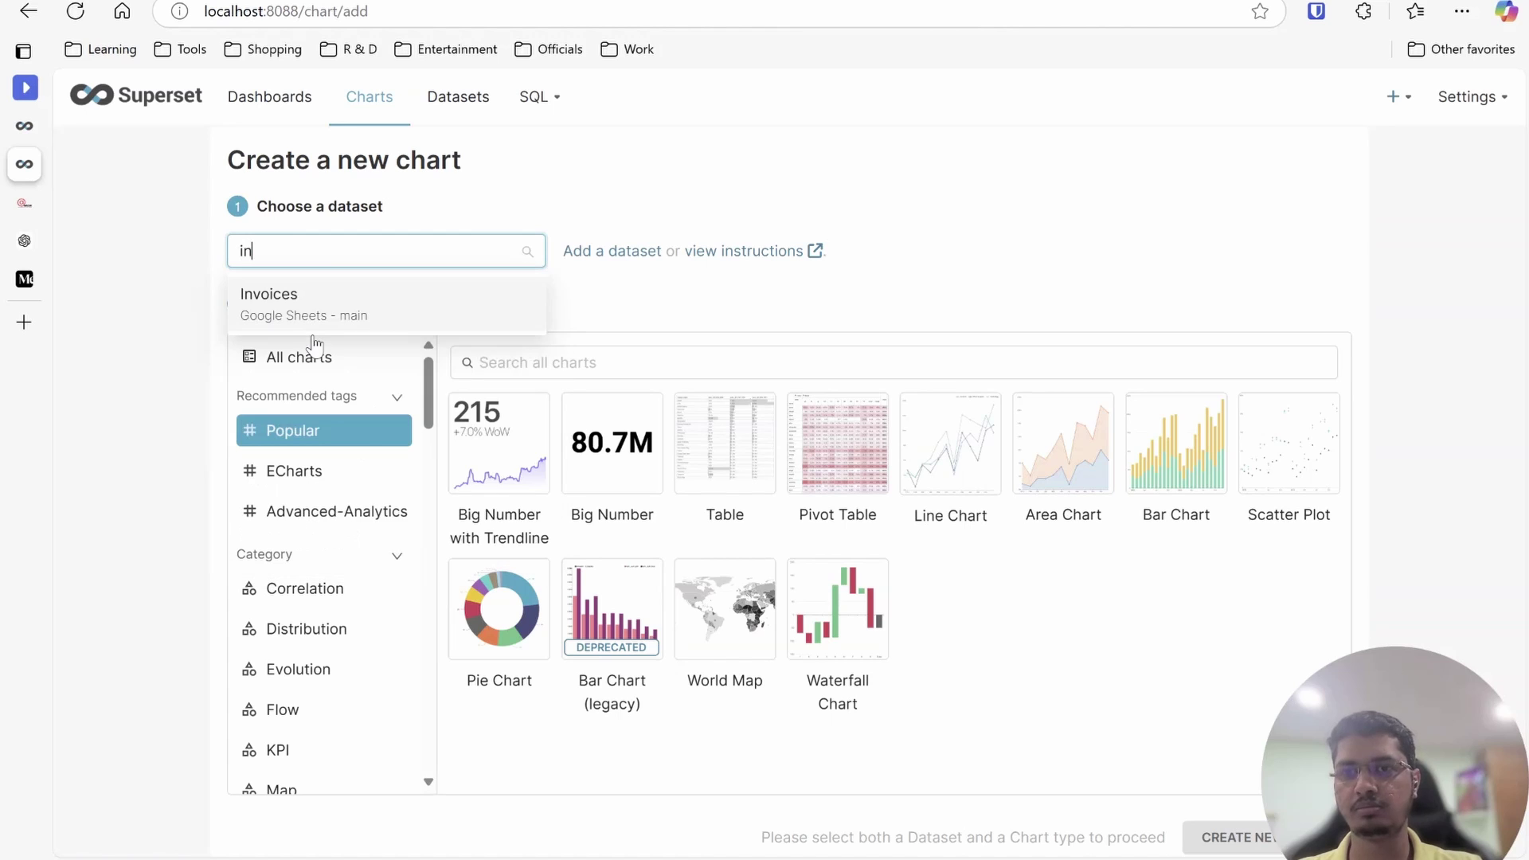
pyautogui.click(399, 312)
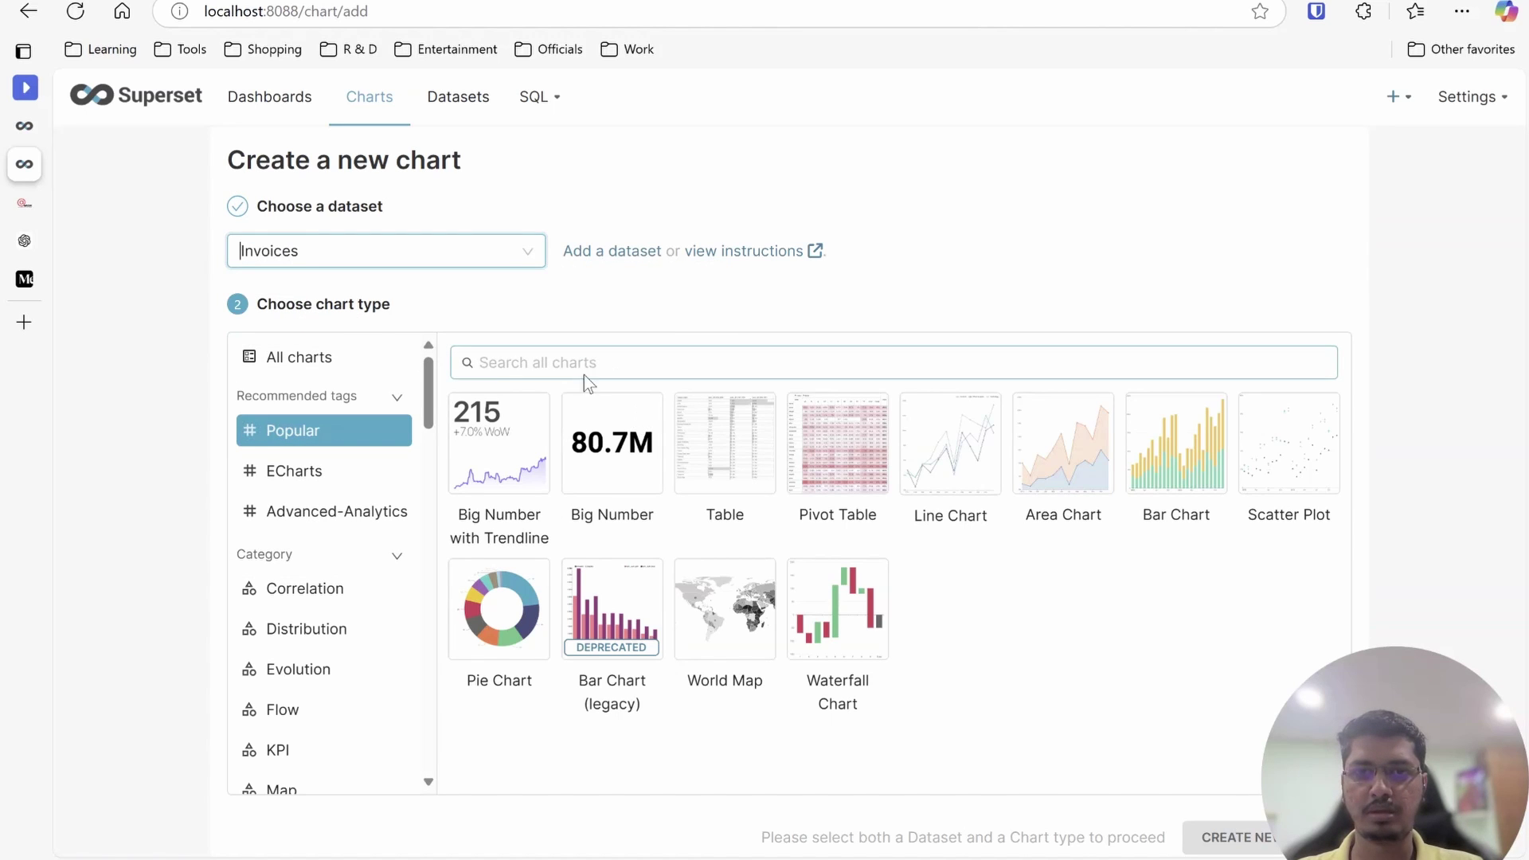
pyautogui.click(720, 446)
pyautogui.click(1203, 838)
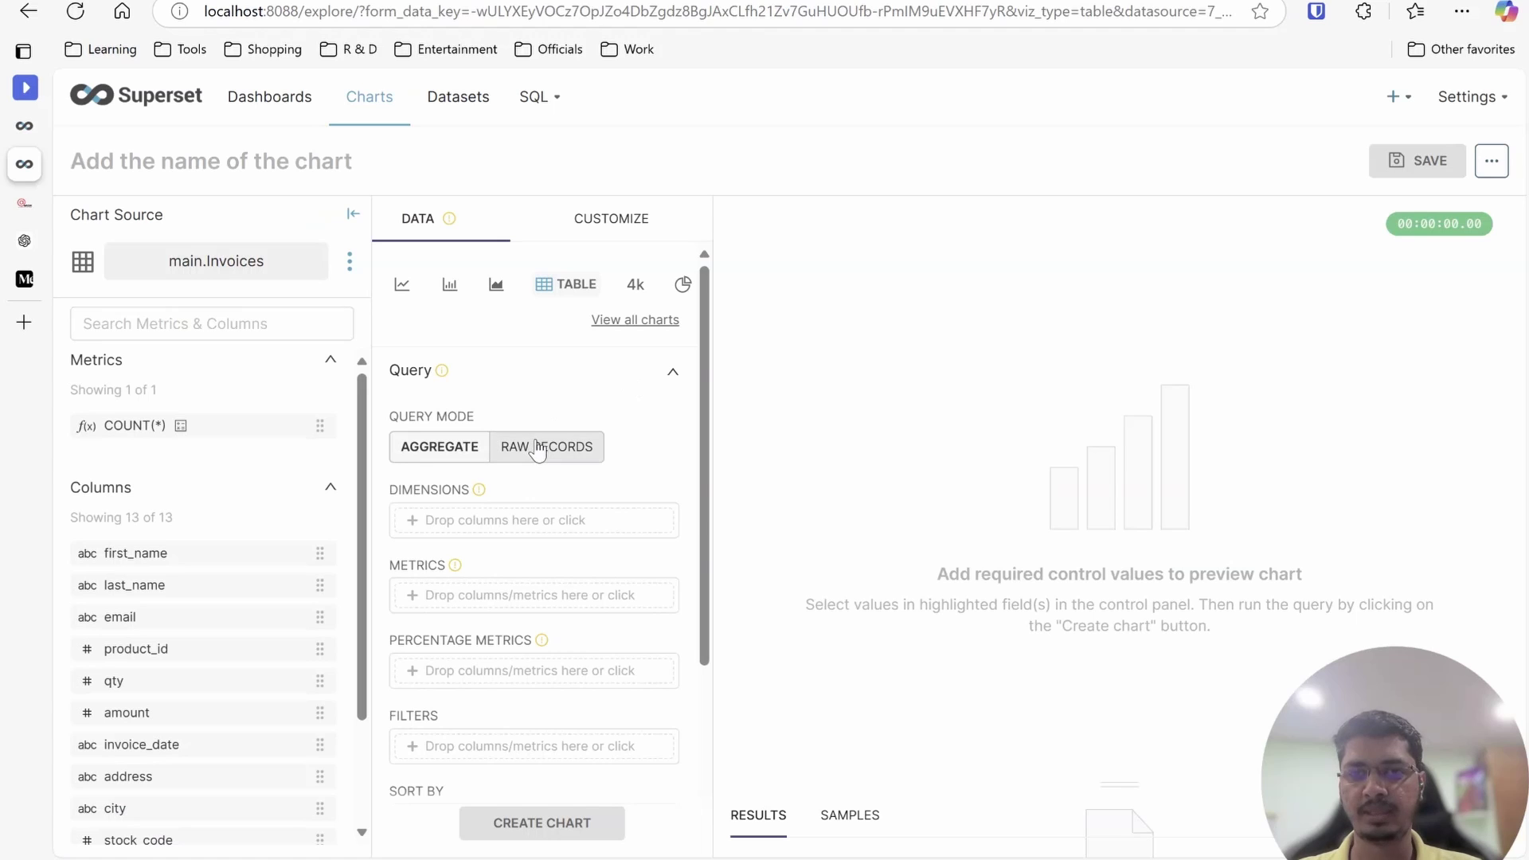
# Set the query mode to raw records and add first_name as the first column, using the Invoice Dashboard table as reference
pyautogui.click(538, 447)
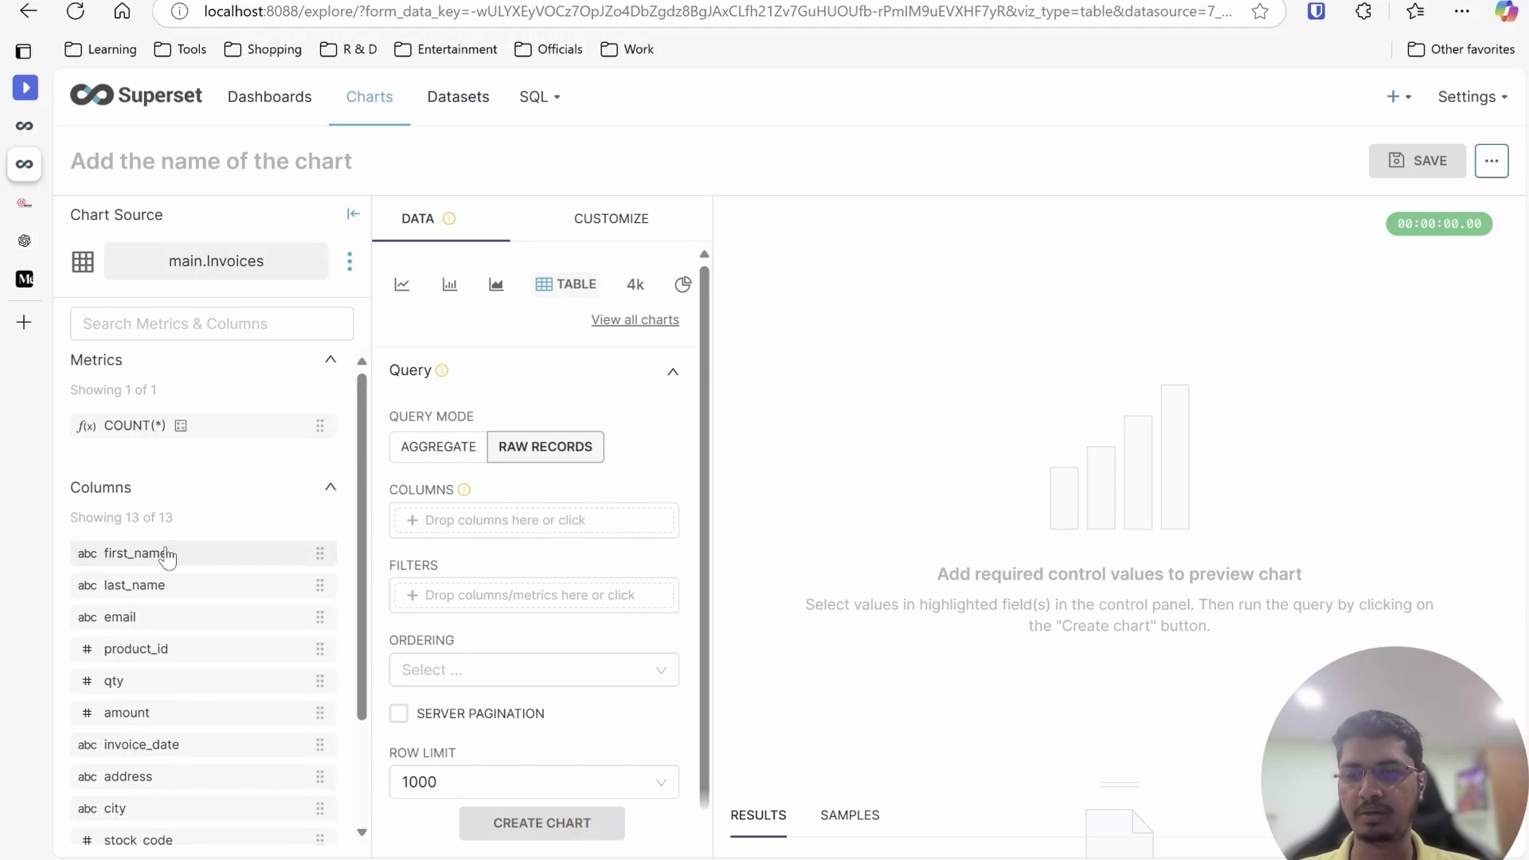
pyautogui.scroll(-2, 166, 554)
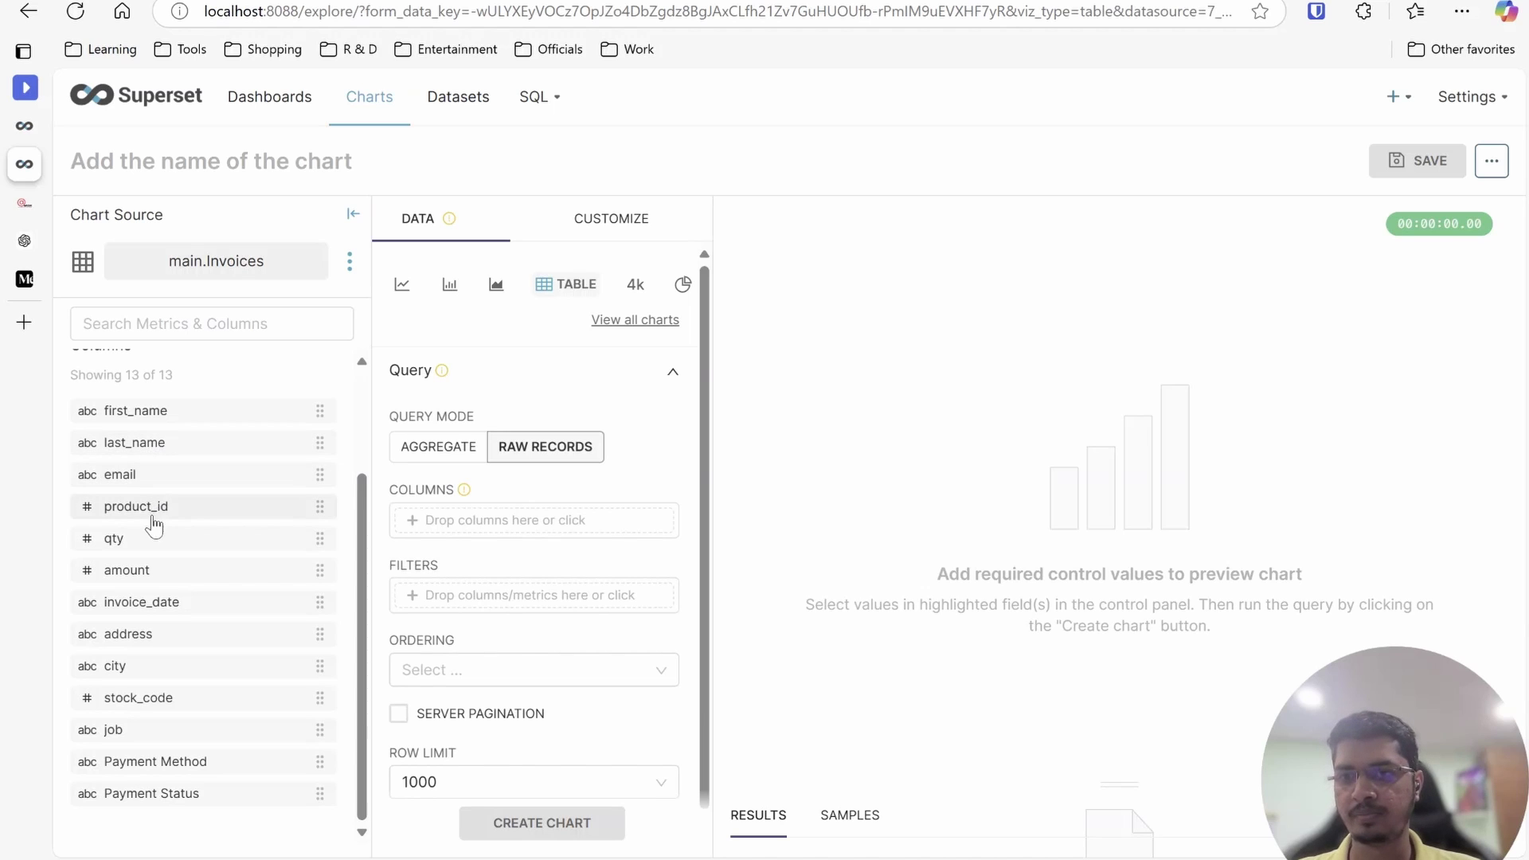
pyautogui.moveTo(32, 252)
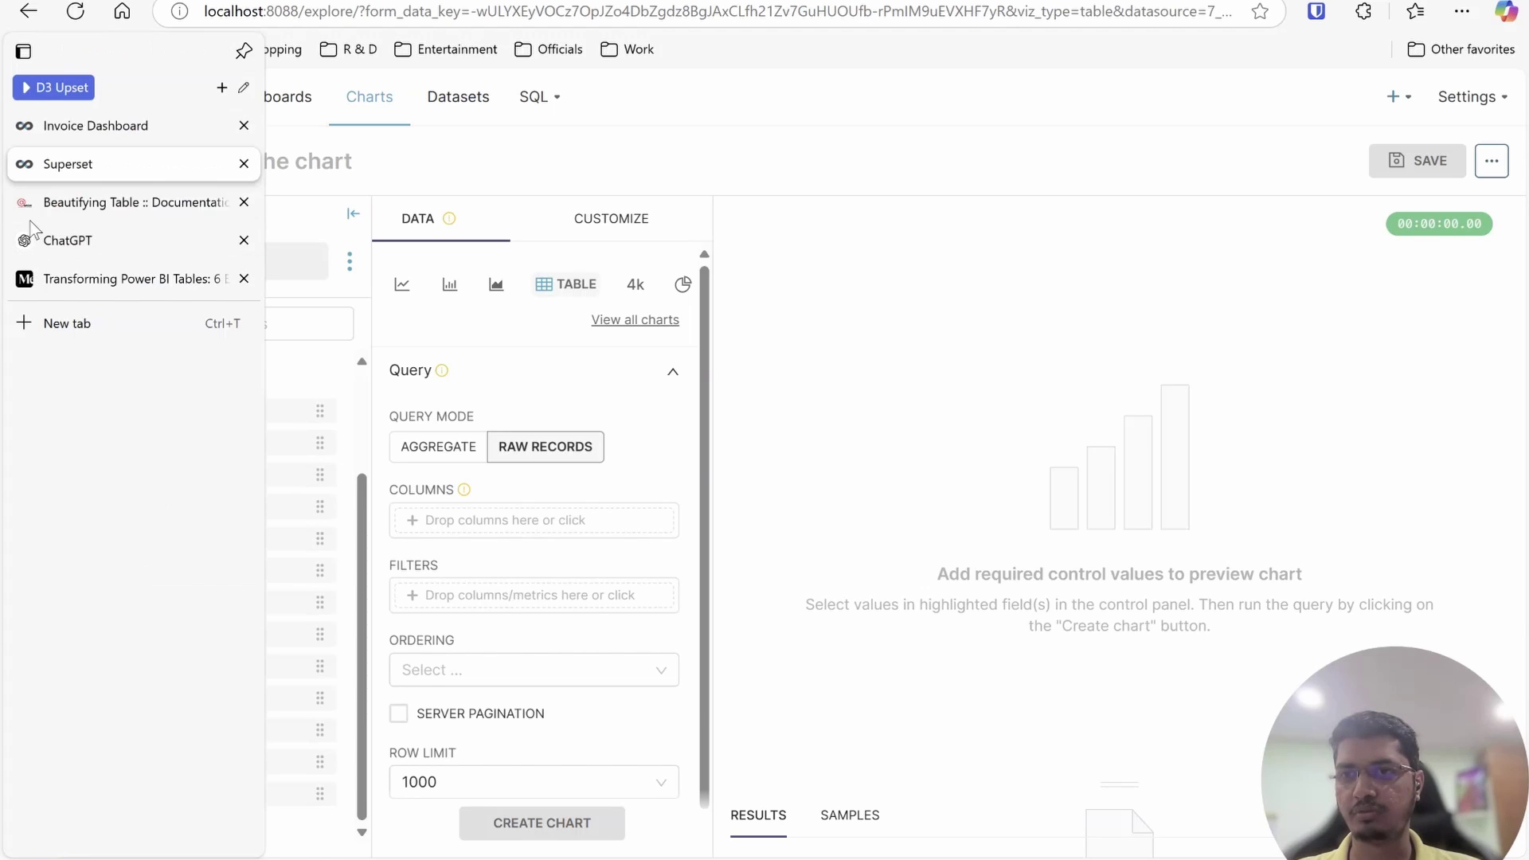
pyautogui.click(58, 142)
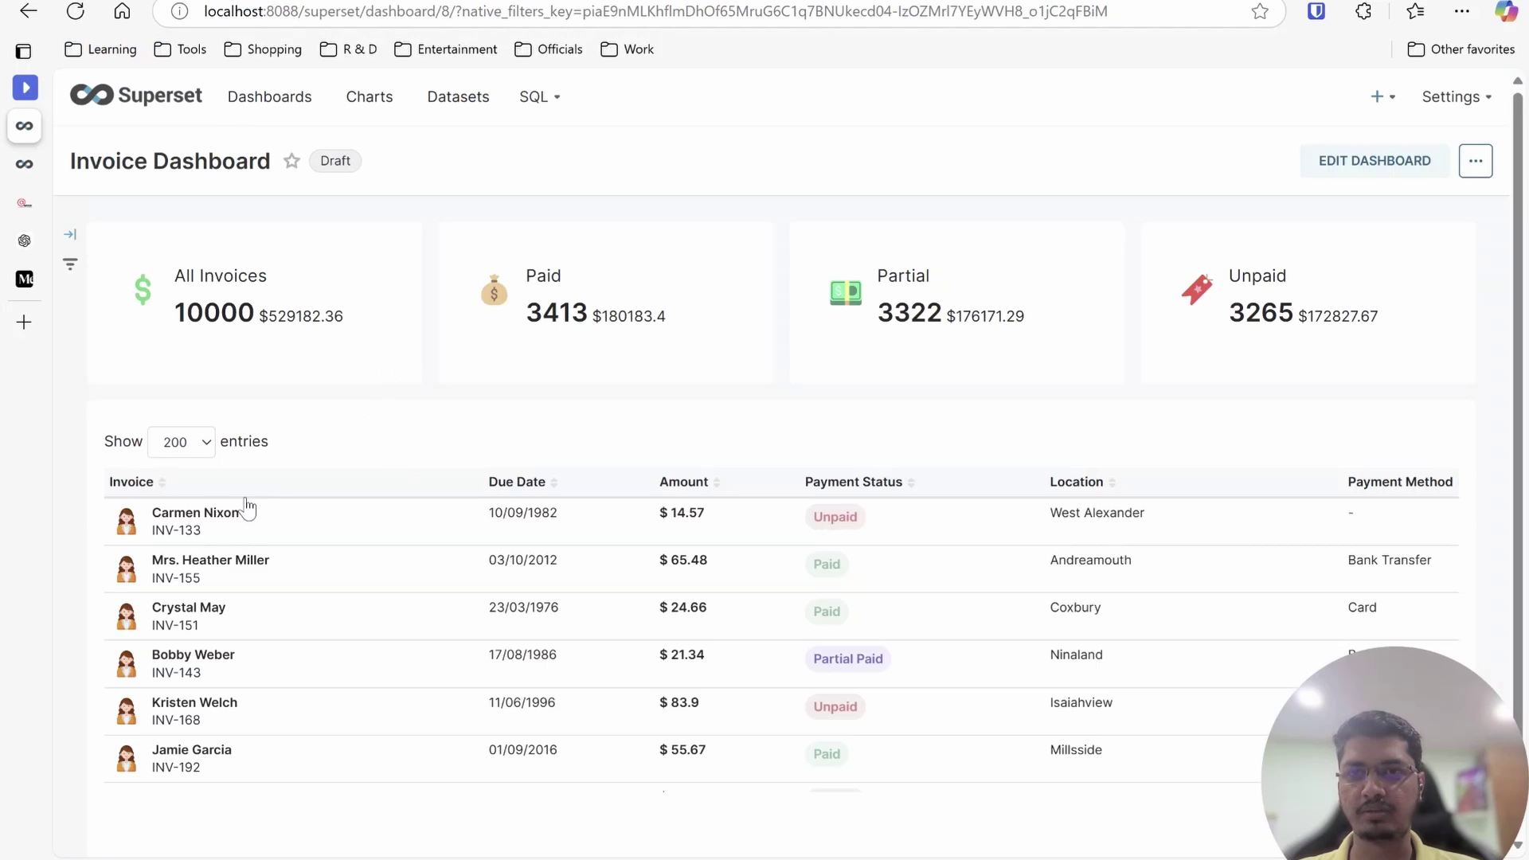
pyautogui.click(43, 166)
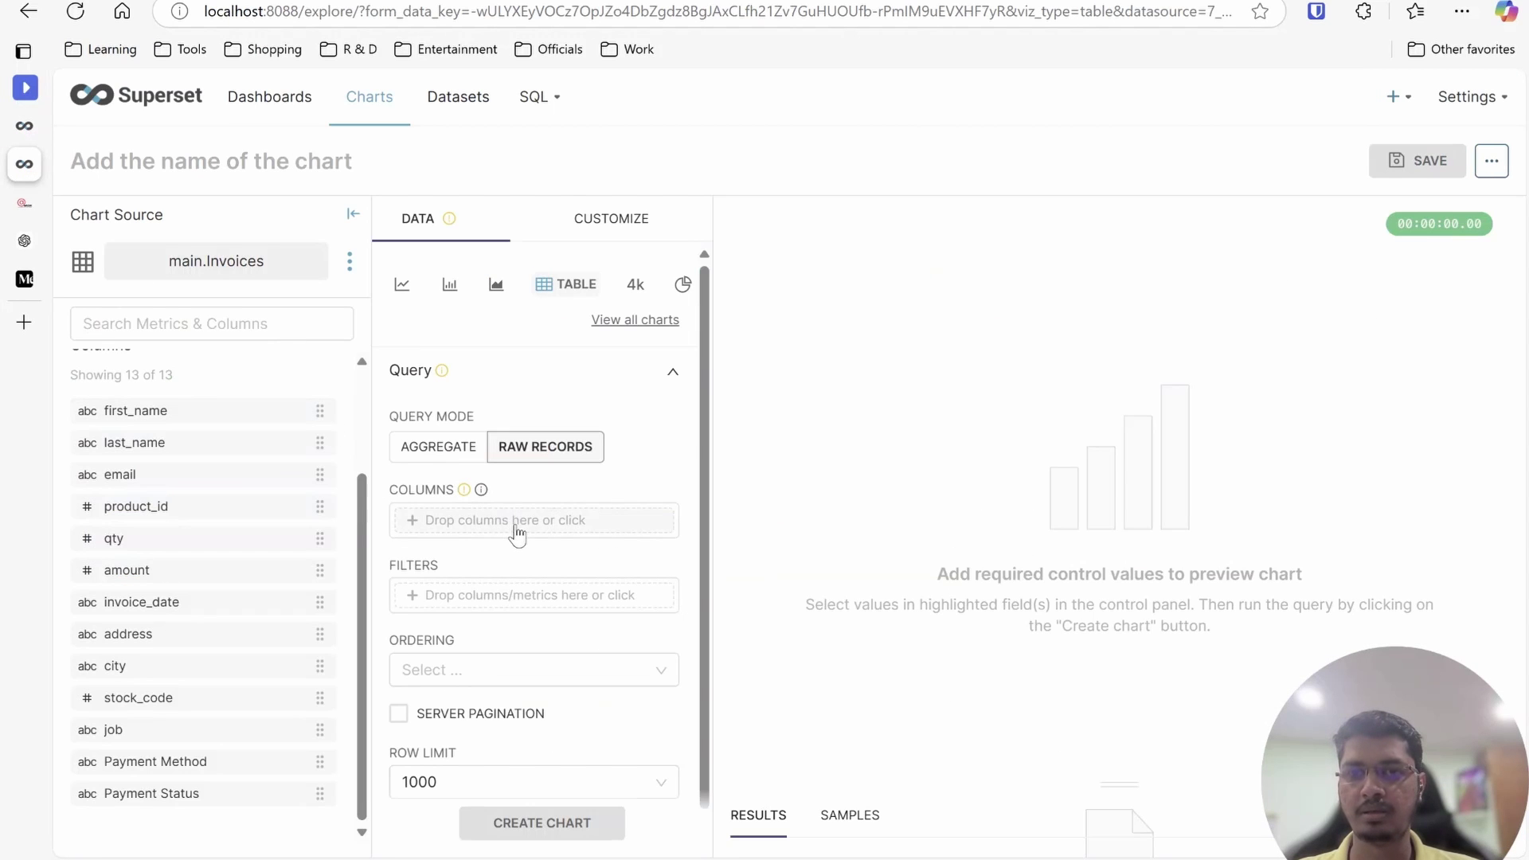
pyautogui.moveTo(198, 419); pyautogui.dragTo(446, 519)
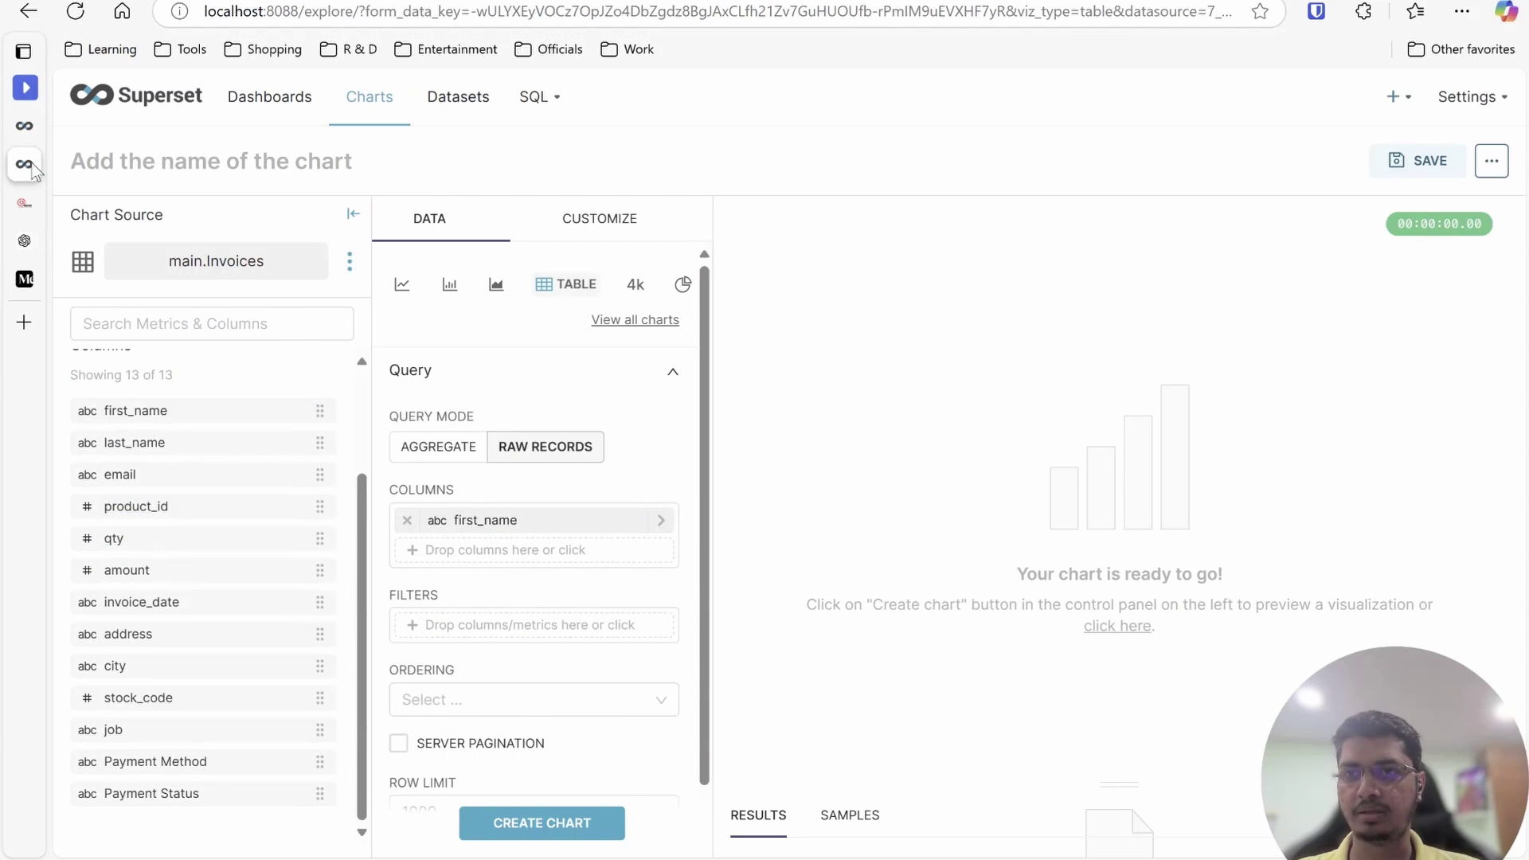
# Add the invoice_date, amount, Payment Status and Payment Method columns after first_name and generate the table chart
pyautogui.click(28, 134)
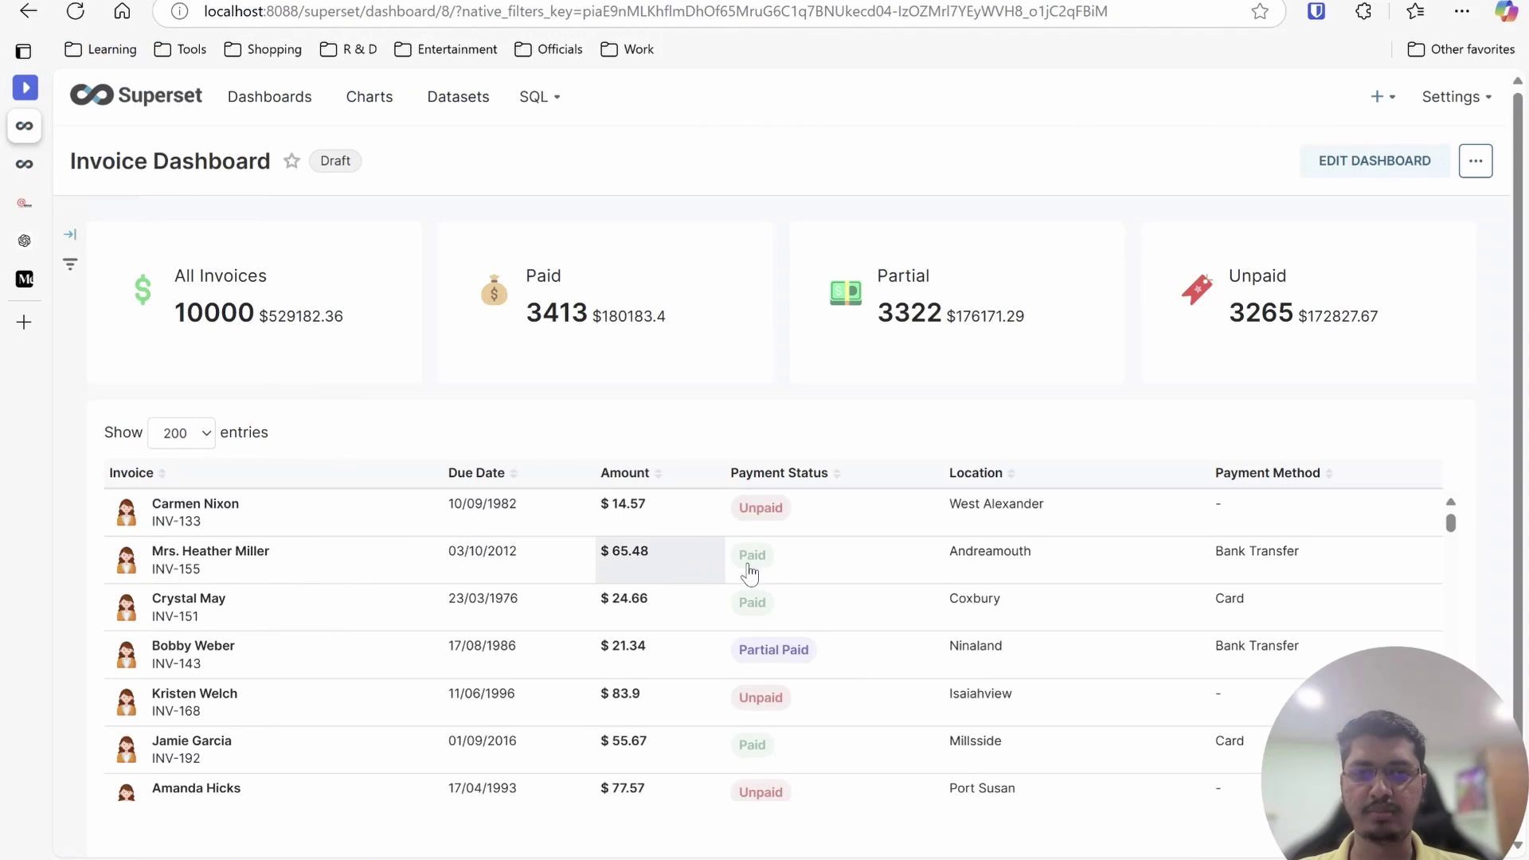
pyautogui.click(24, 161)
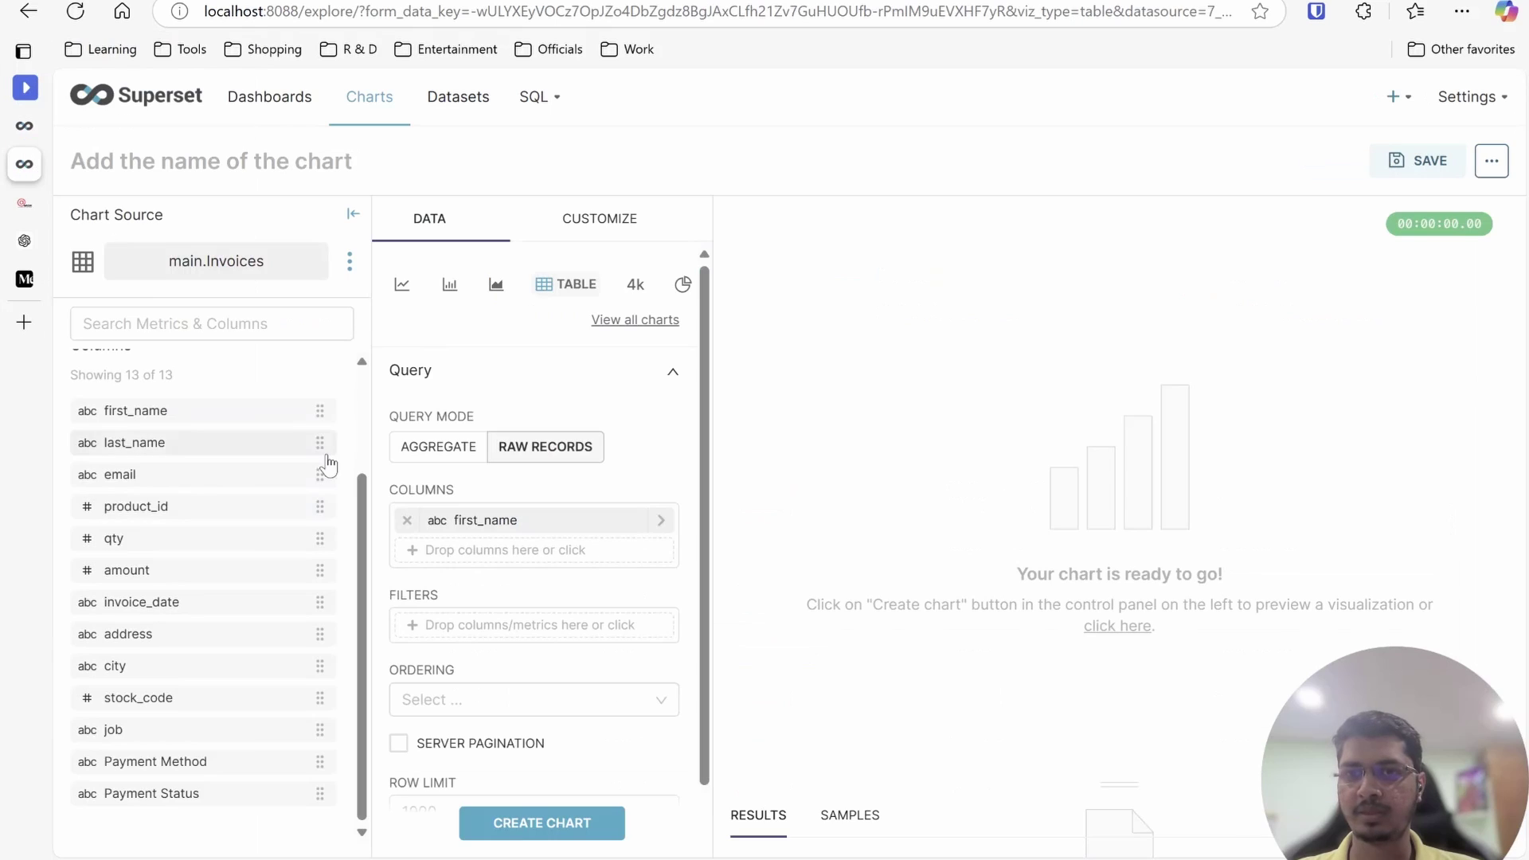
pyautogui.moveTo(168, 612); pyautogui.dragTo(475, 567)
pyautogui.moveTo(194, 572); pyautogui.dragTo(476, 587)
pyautogui.moveTo(209, 790); pyautogui.dragTo(512, 621)
pyautogui.click(28, 129)
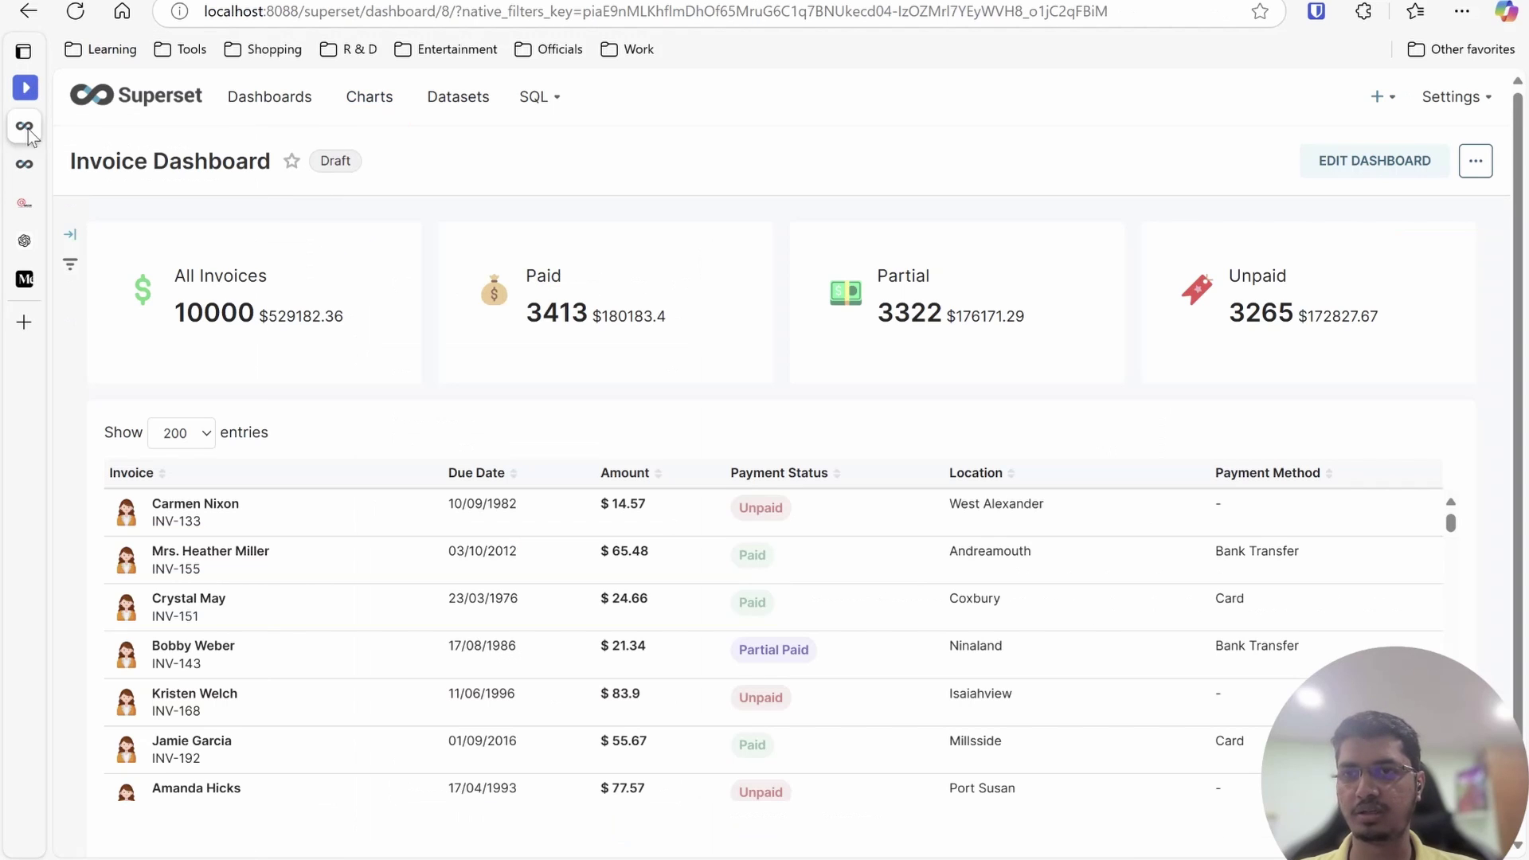
pyautogui.click(25, 163)
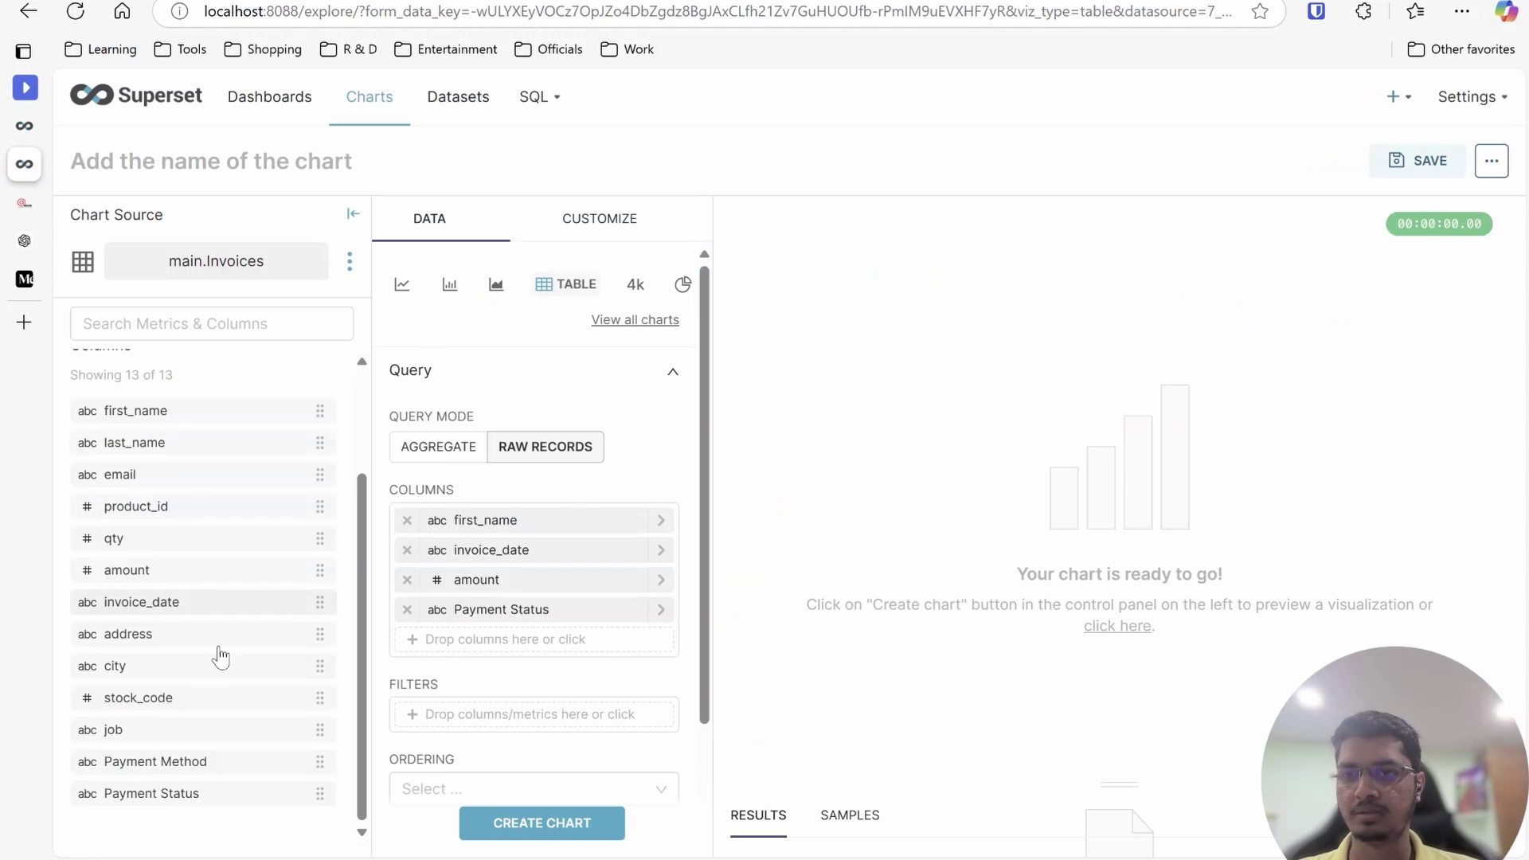
pyautogui.moveTo(174, 793); pyautogui.dragTo(555, 661)
pyautogui.click(541, 823)
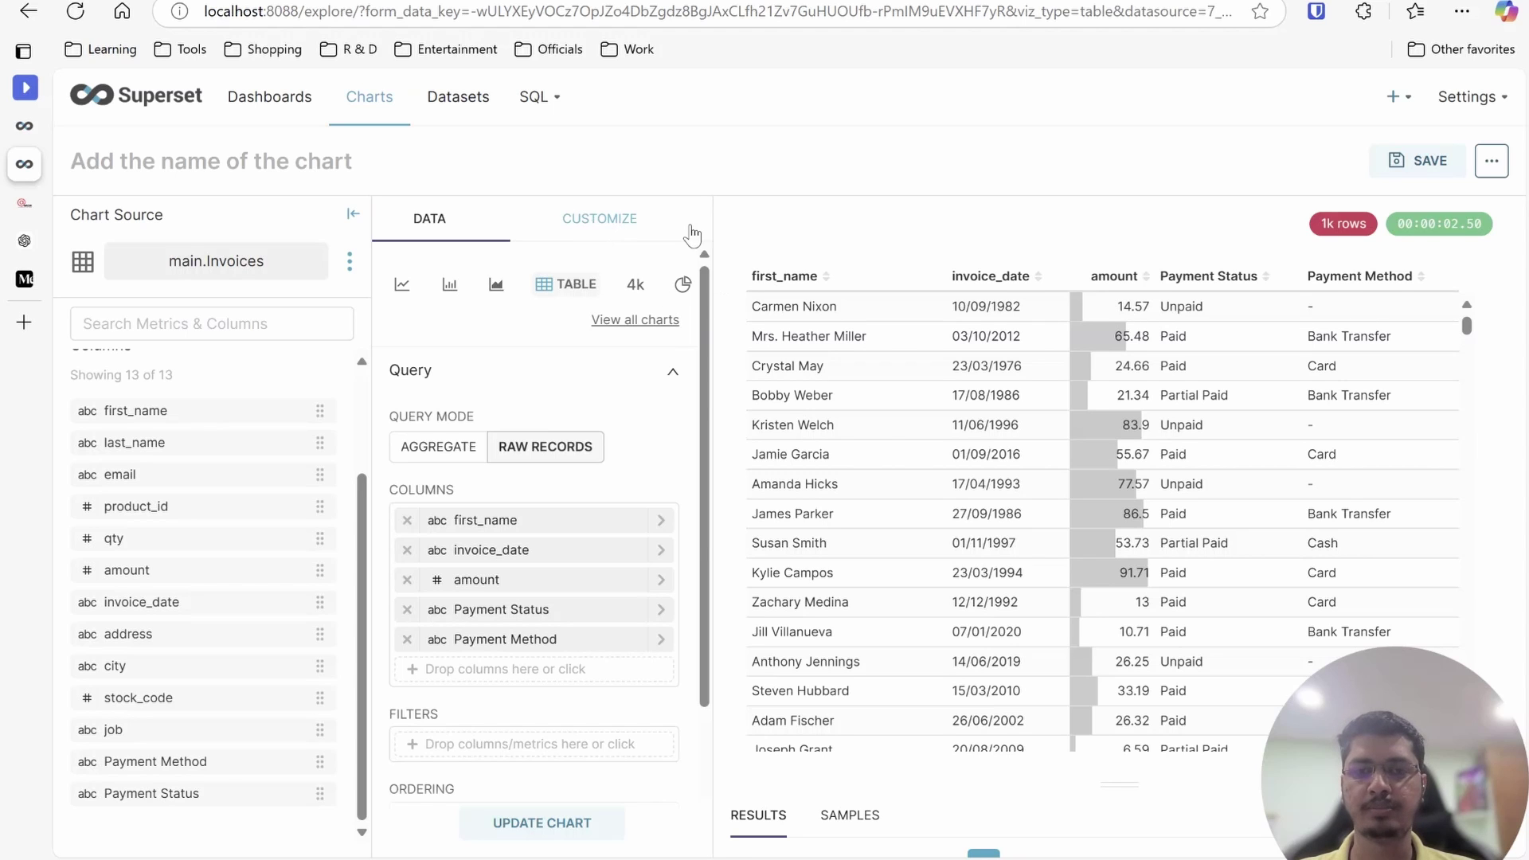
# Turn off the cell bars in the table's customization options
pyautogui.click(689, 231)
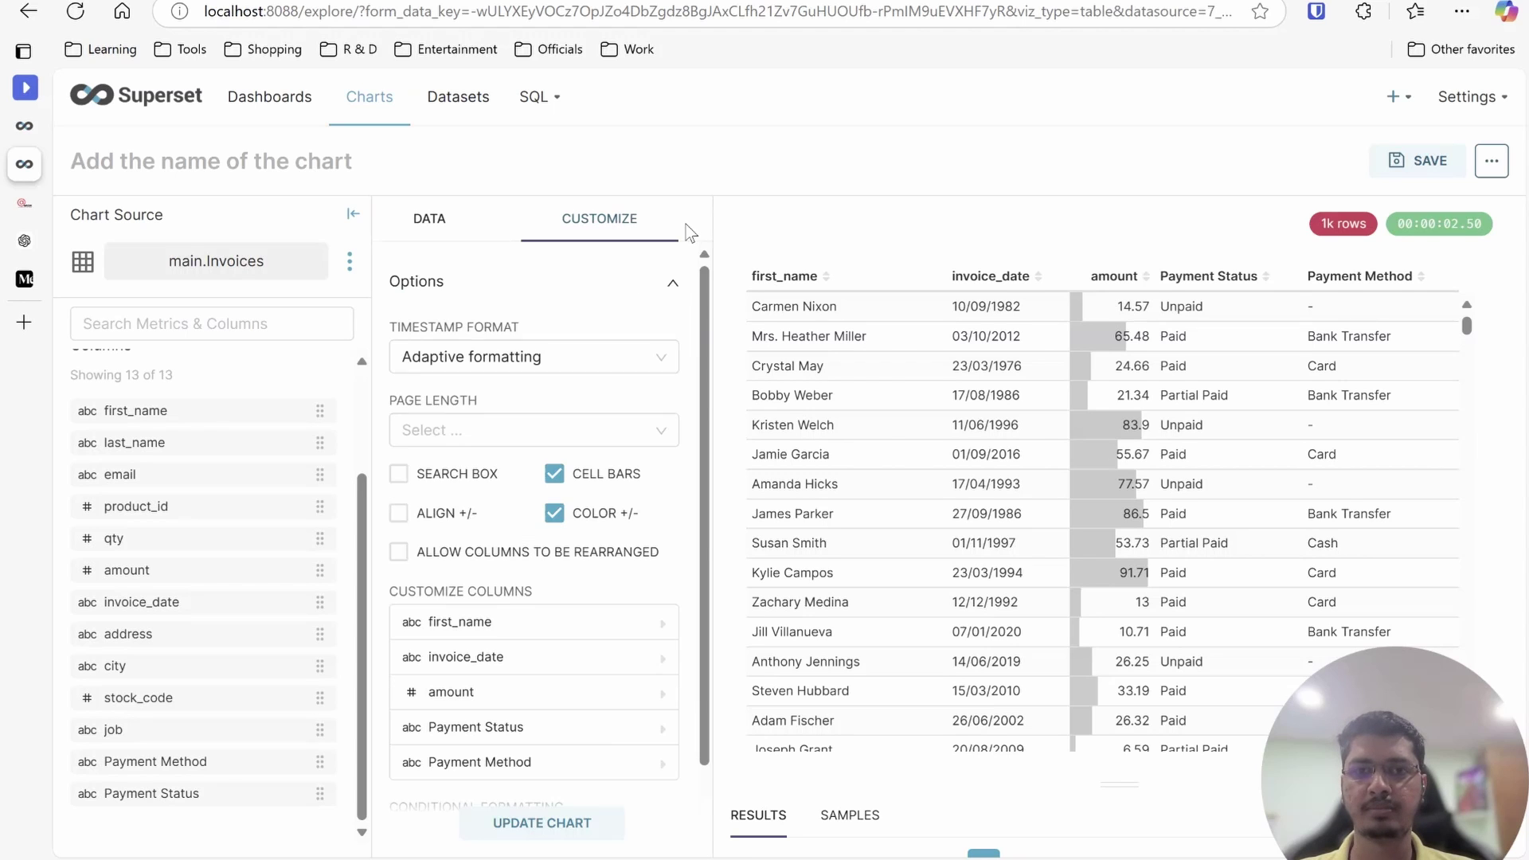
pyautogui.click(554, 514)
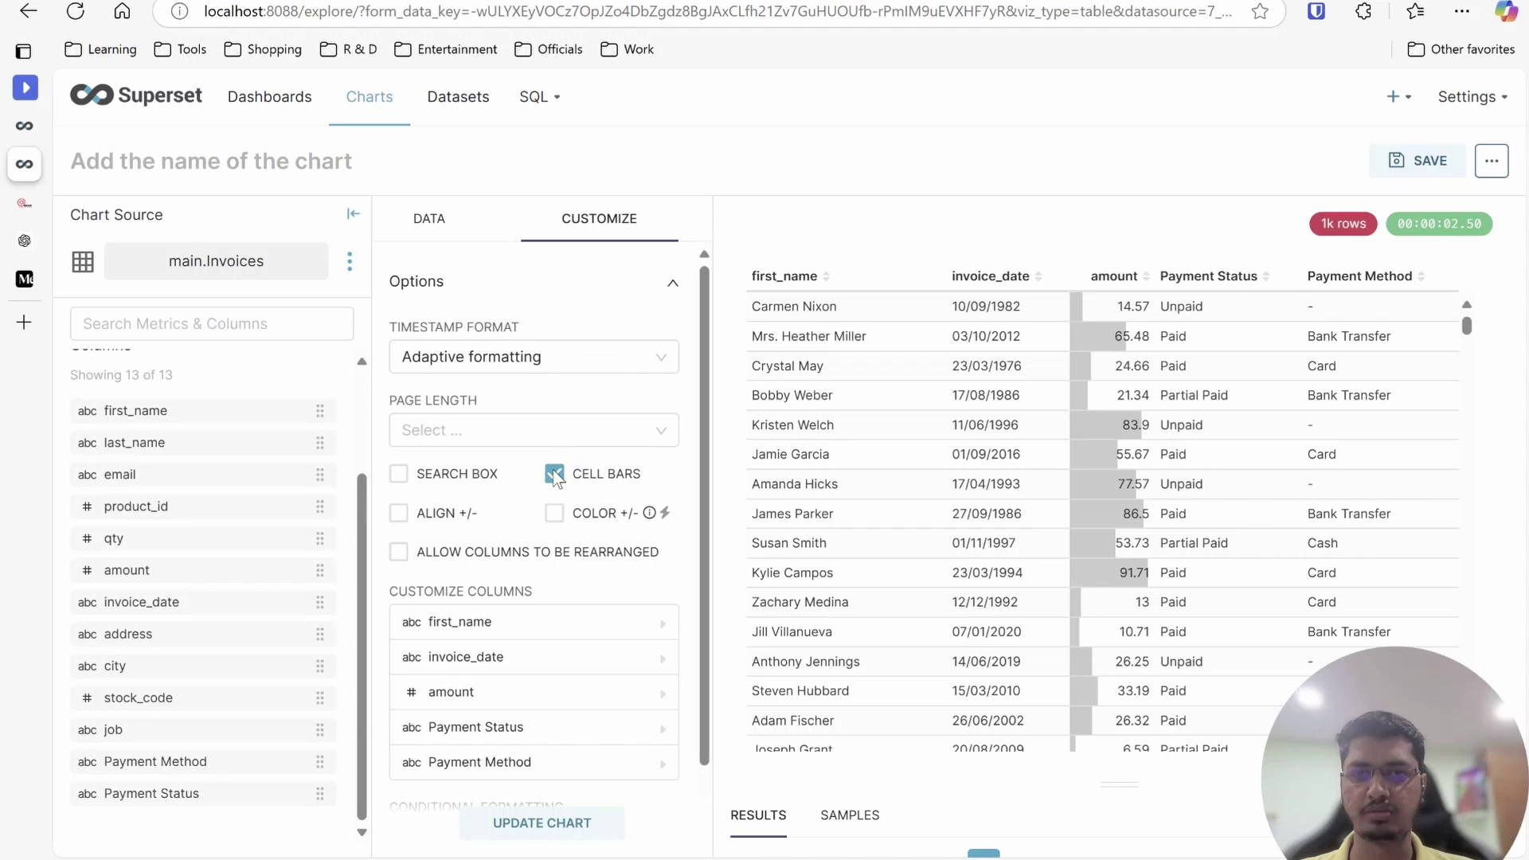
pyautogui.click(555, 473)
pyautogui.click(554, 513)
pyautogui.scroll(-1, 611, 652)
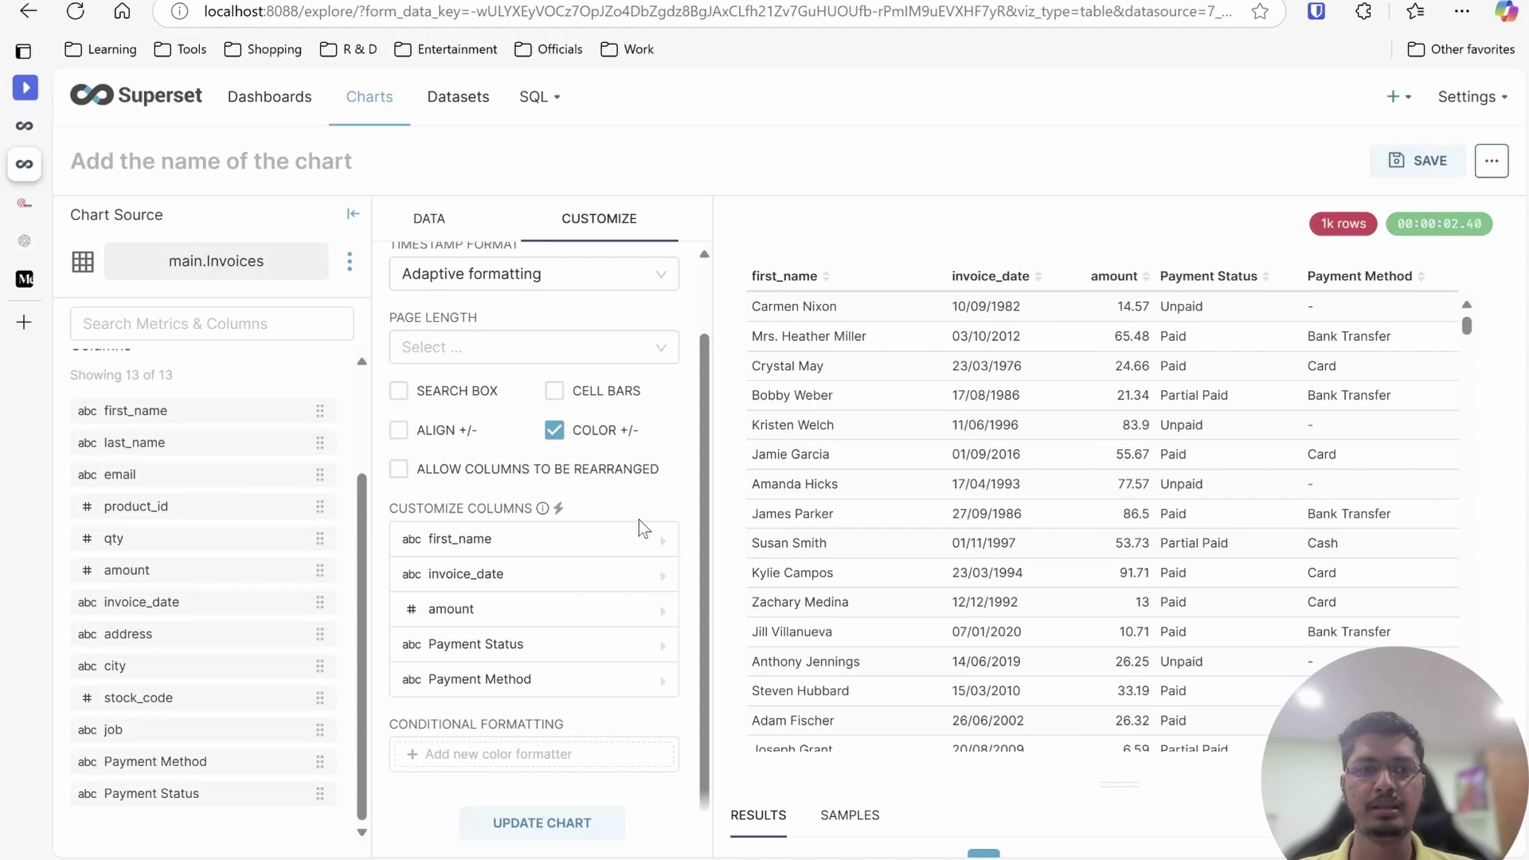
# Inspect the first_name column's display settings and the options offered for a new conditional color formatter
pyautogui.click(623, 548)
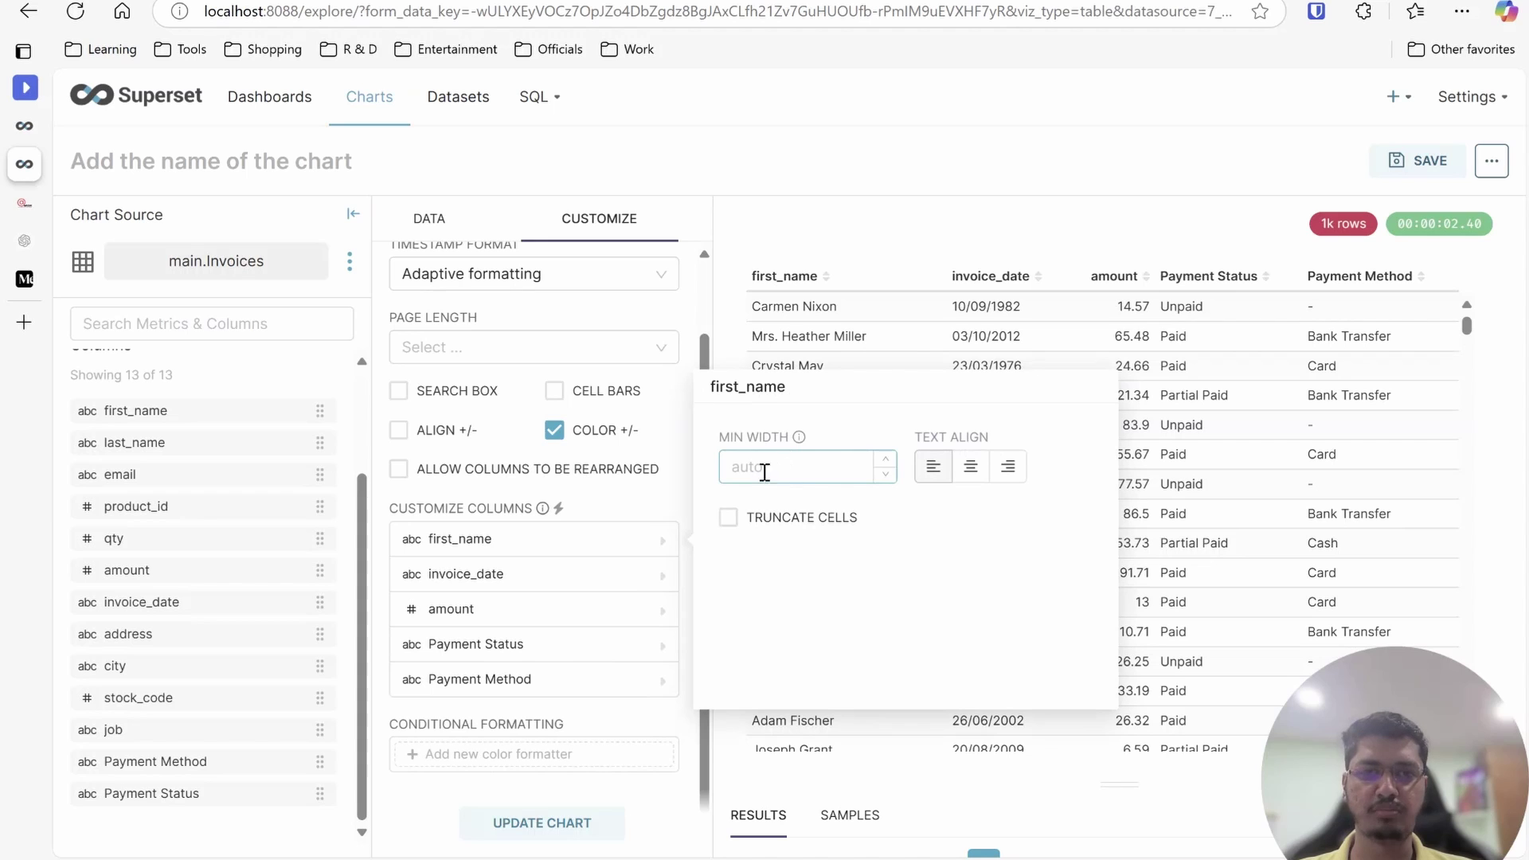
pyautogui.click(607, 494)
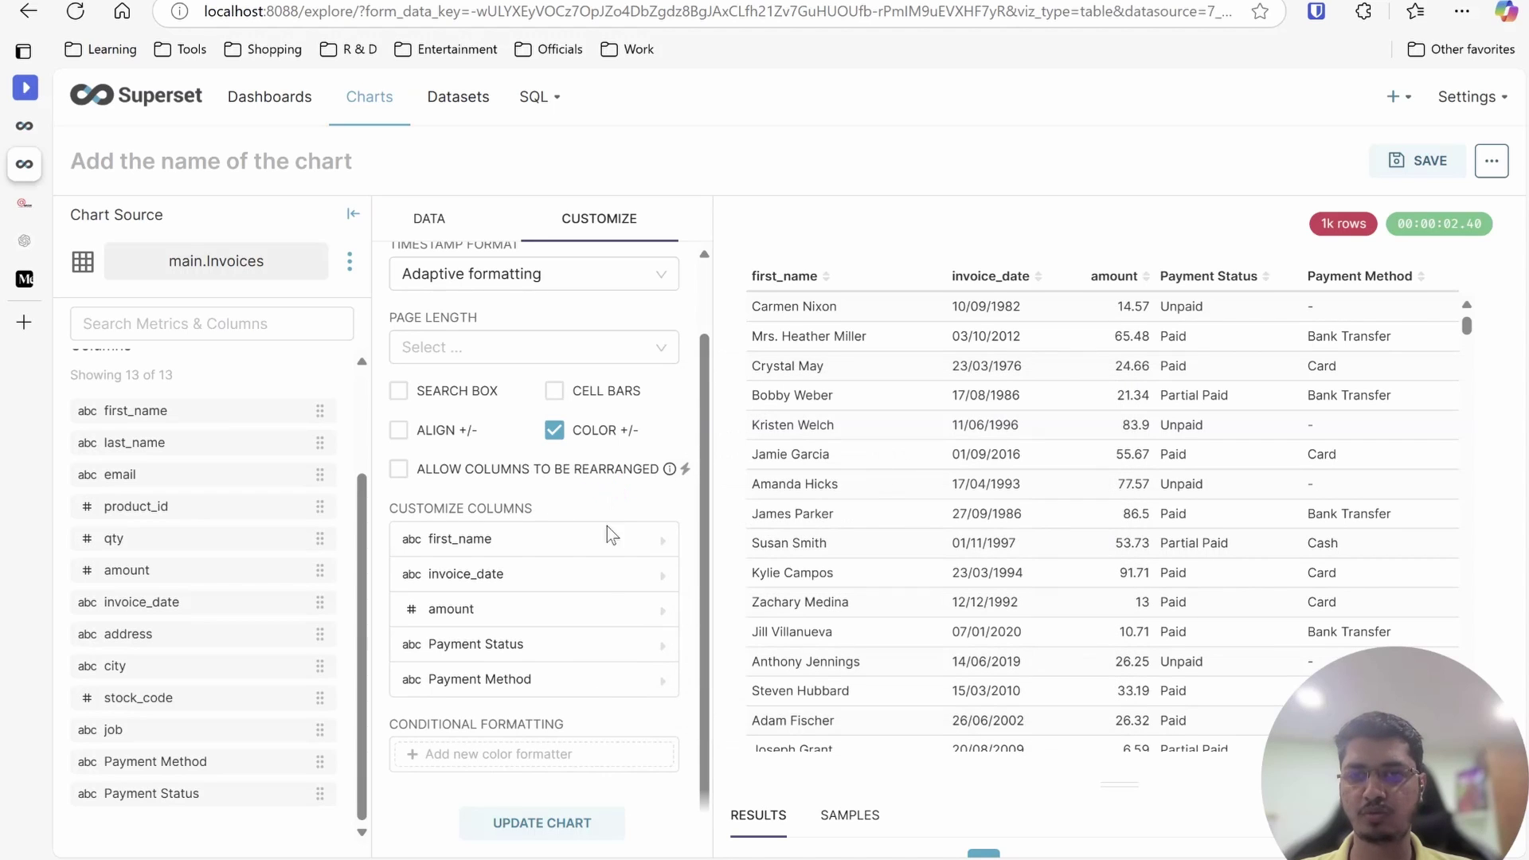
pyautogui.click(596, 762)
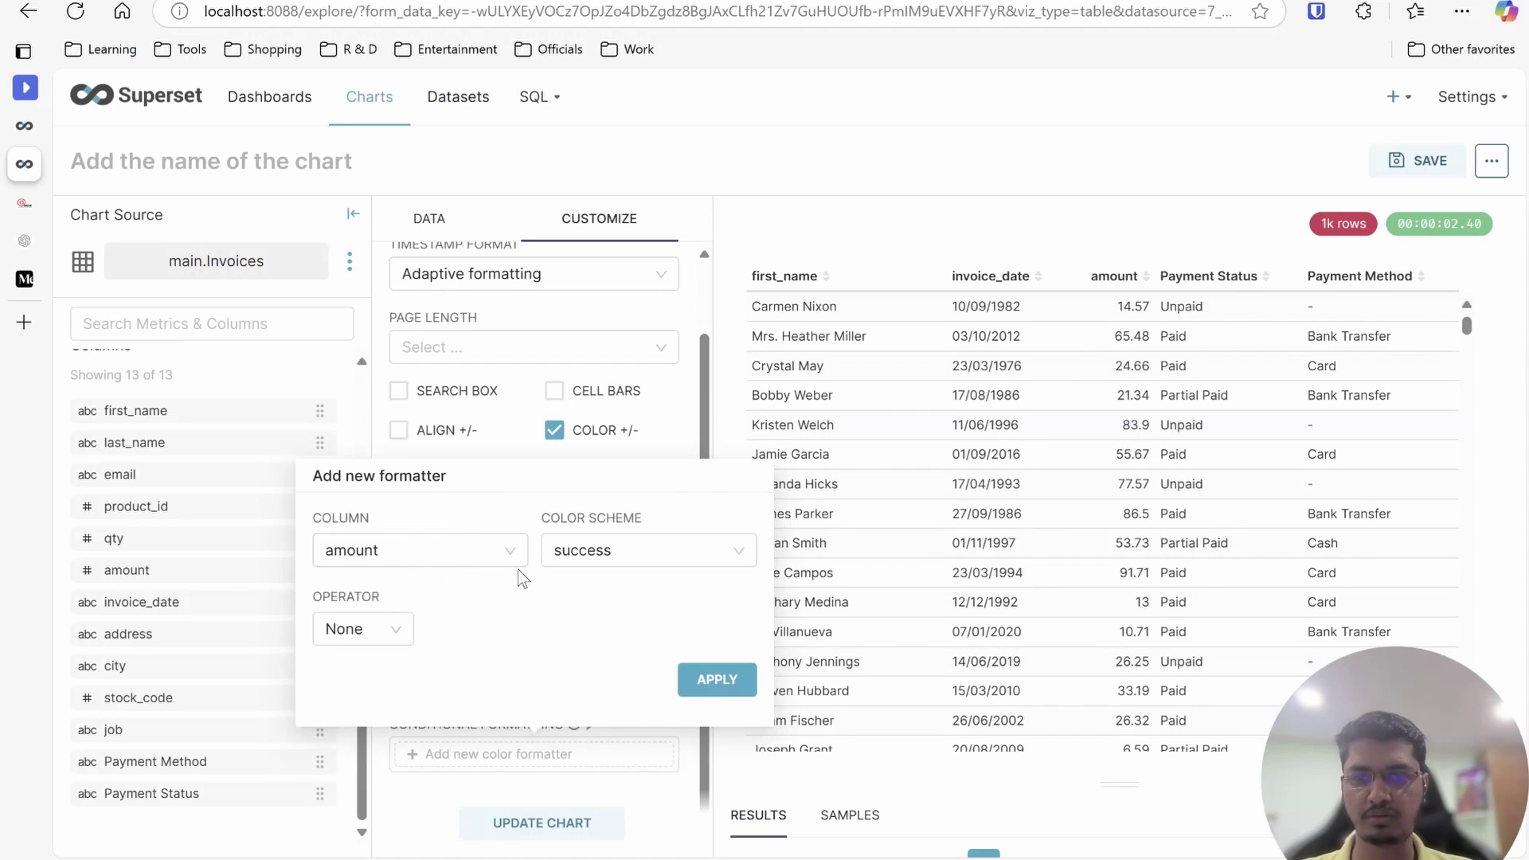
pyautogui.click(696, 424)
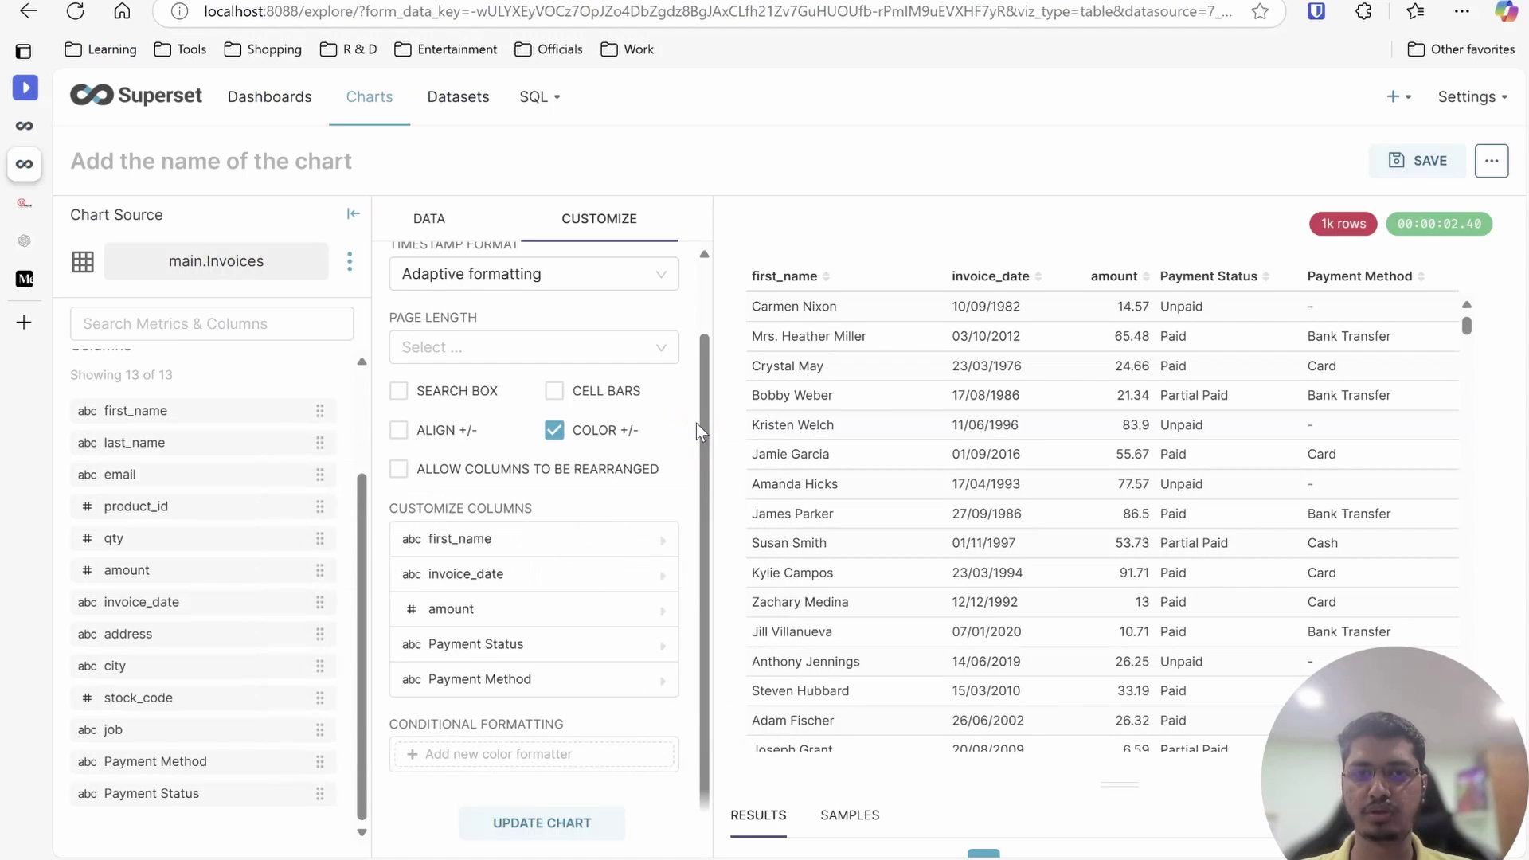
# Add a conditional color formatter to the amount column with the success color scheme and operator None, and update the chart
pyautogui.click(469, 754)
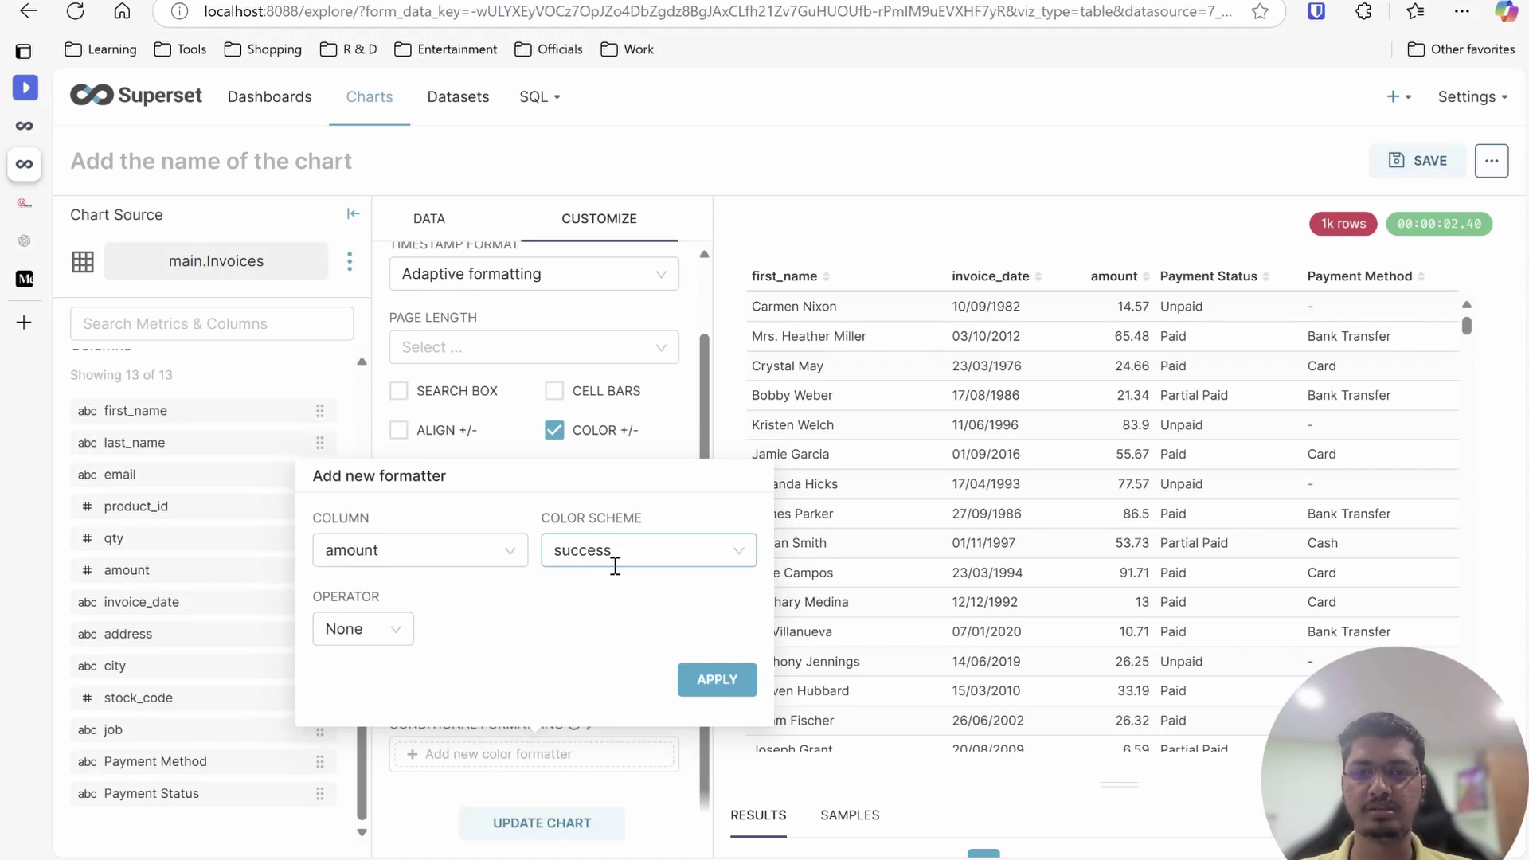
pyautogui.click(711, 677)
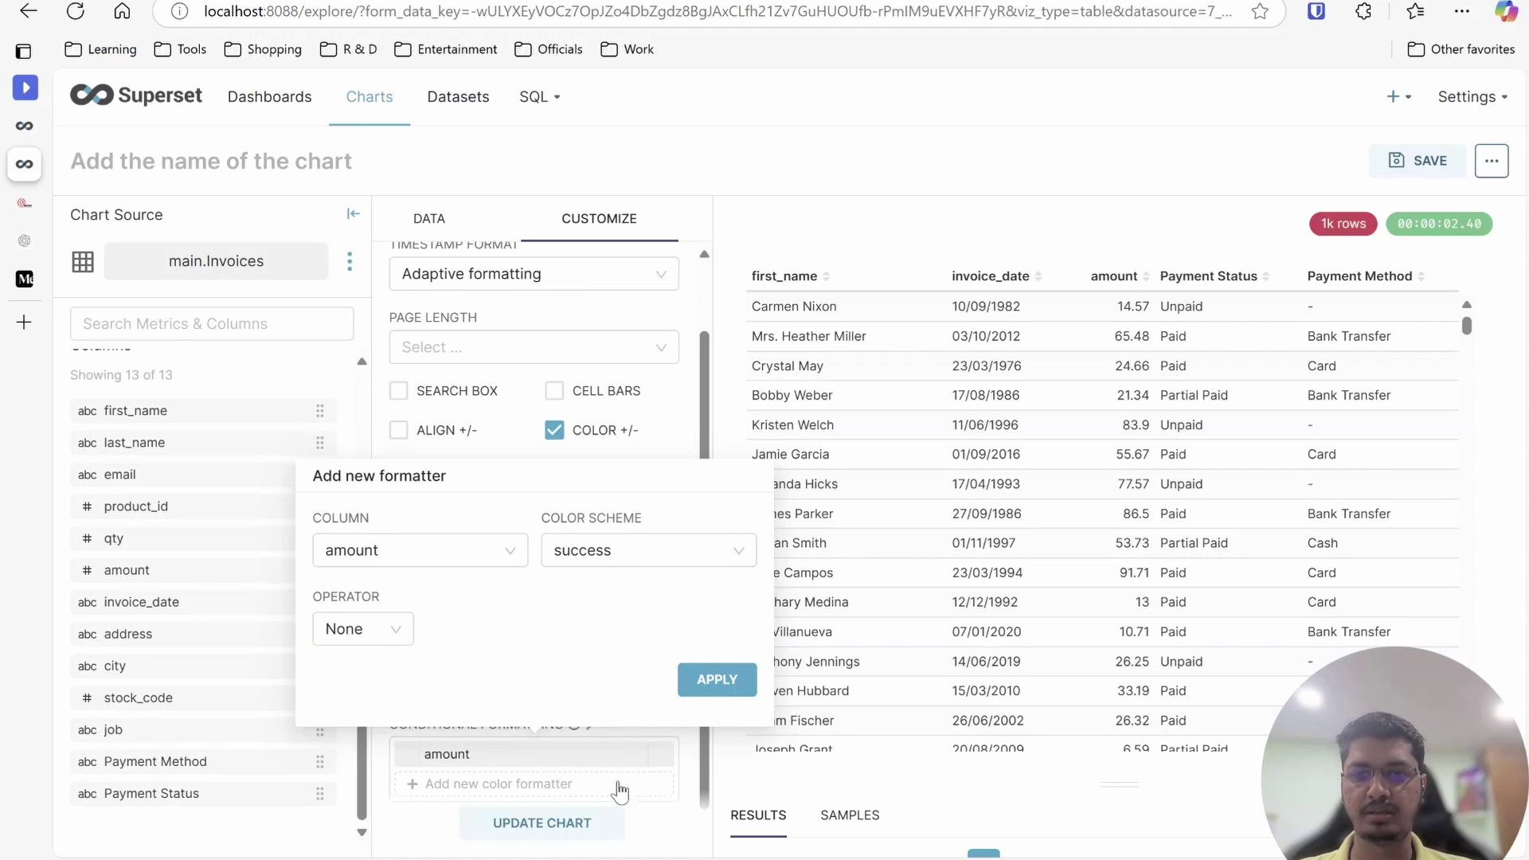
pyautogui.click(562, 827)
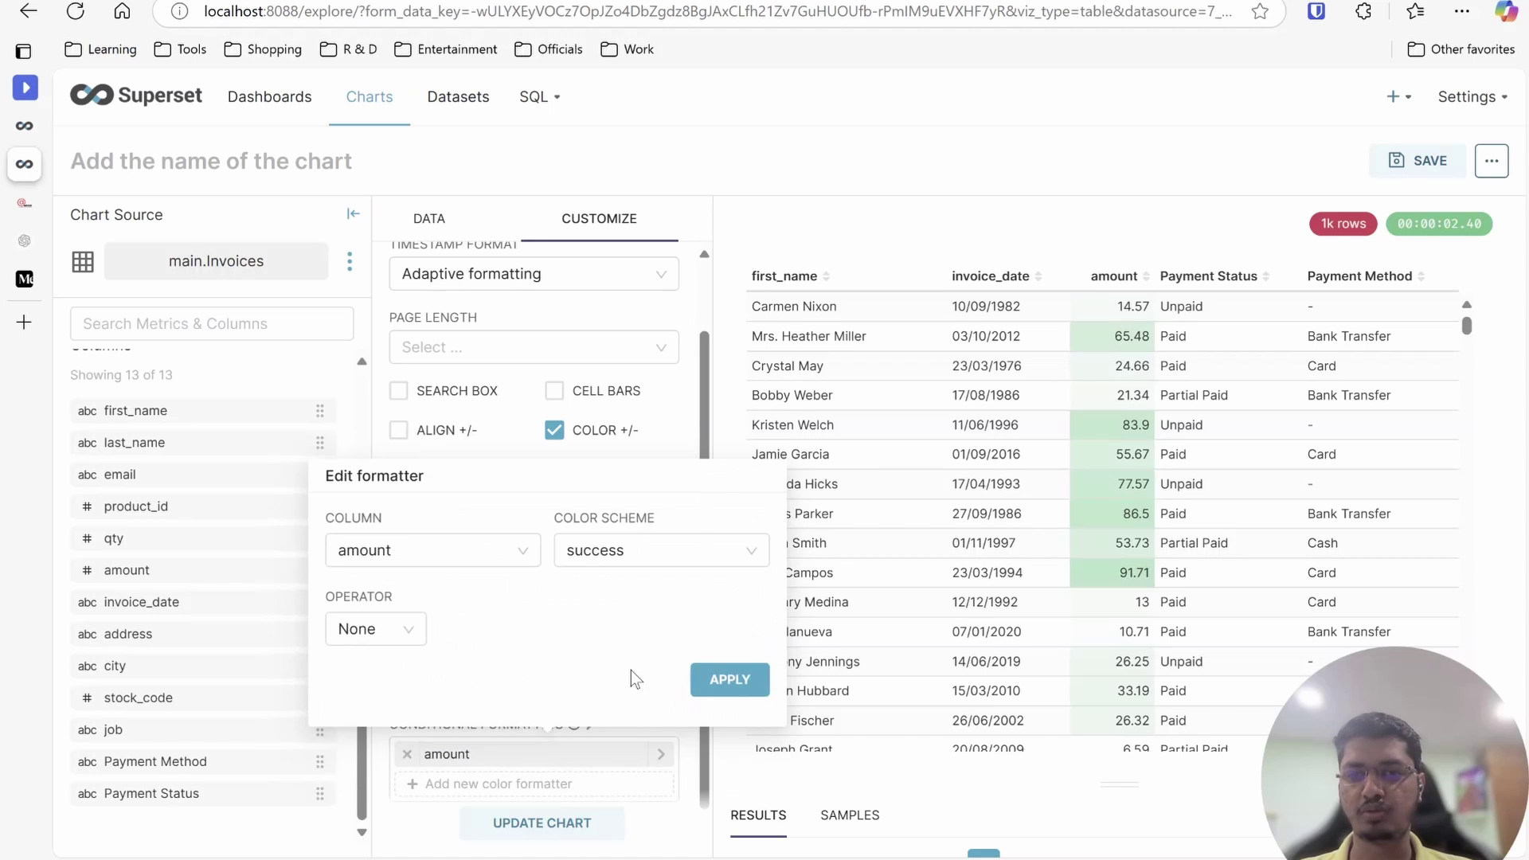
pyautogui.click(696, 345)
# Collapse the customization options, review the table's query settings and return to the chart customization
pyautogui.scroll(2, 677, 312)
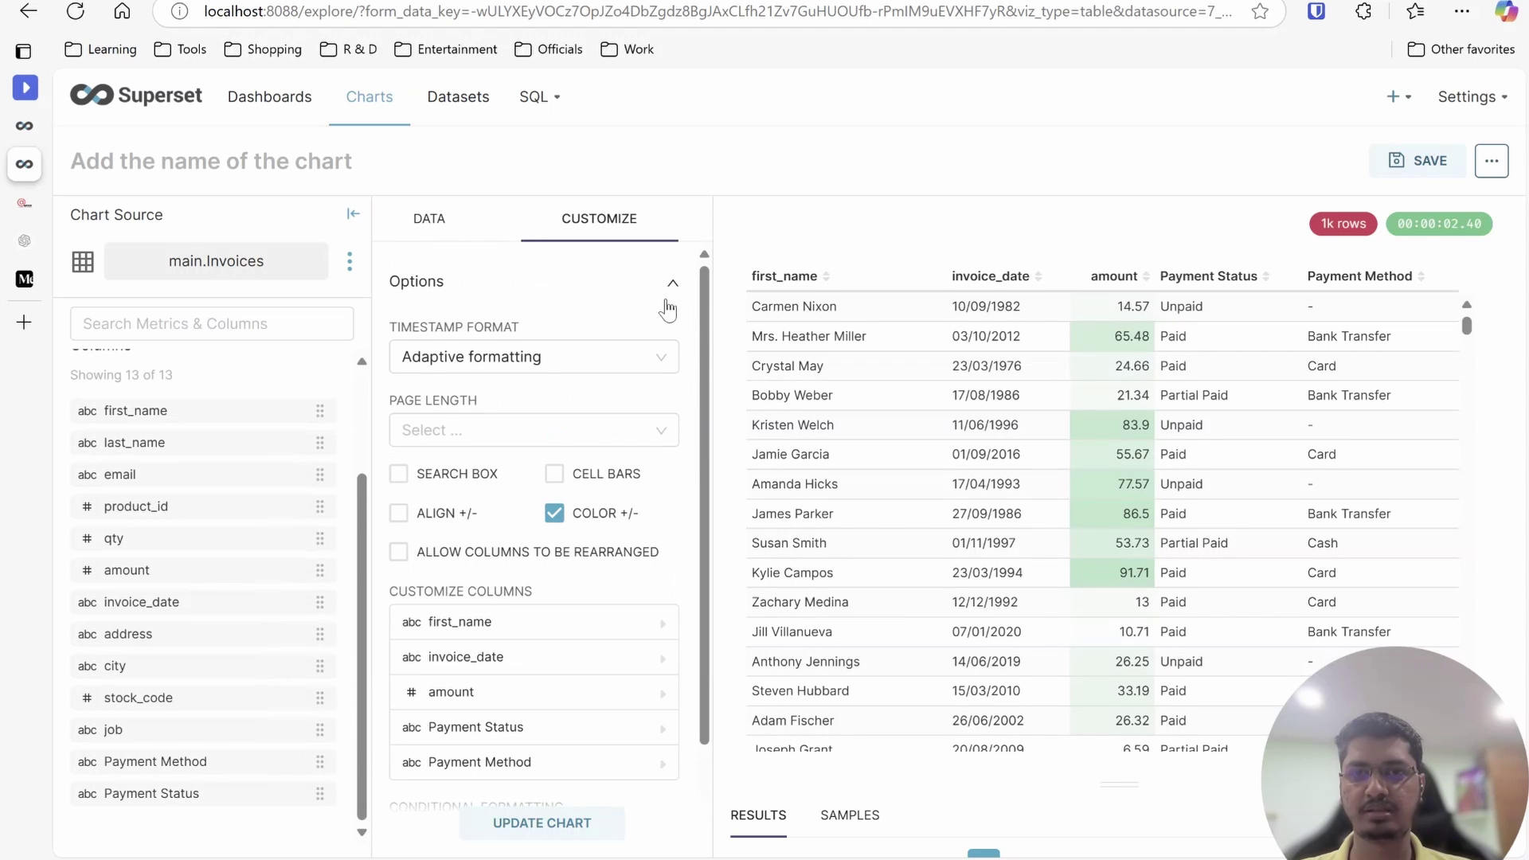
pyautogui.click(495, 275)
pyautogui.click(434, 217)
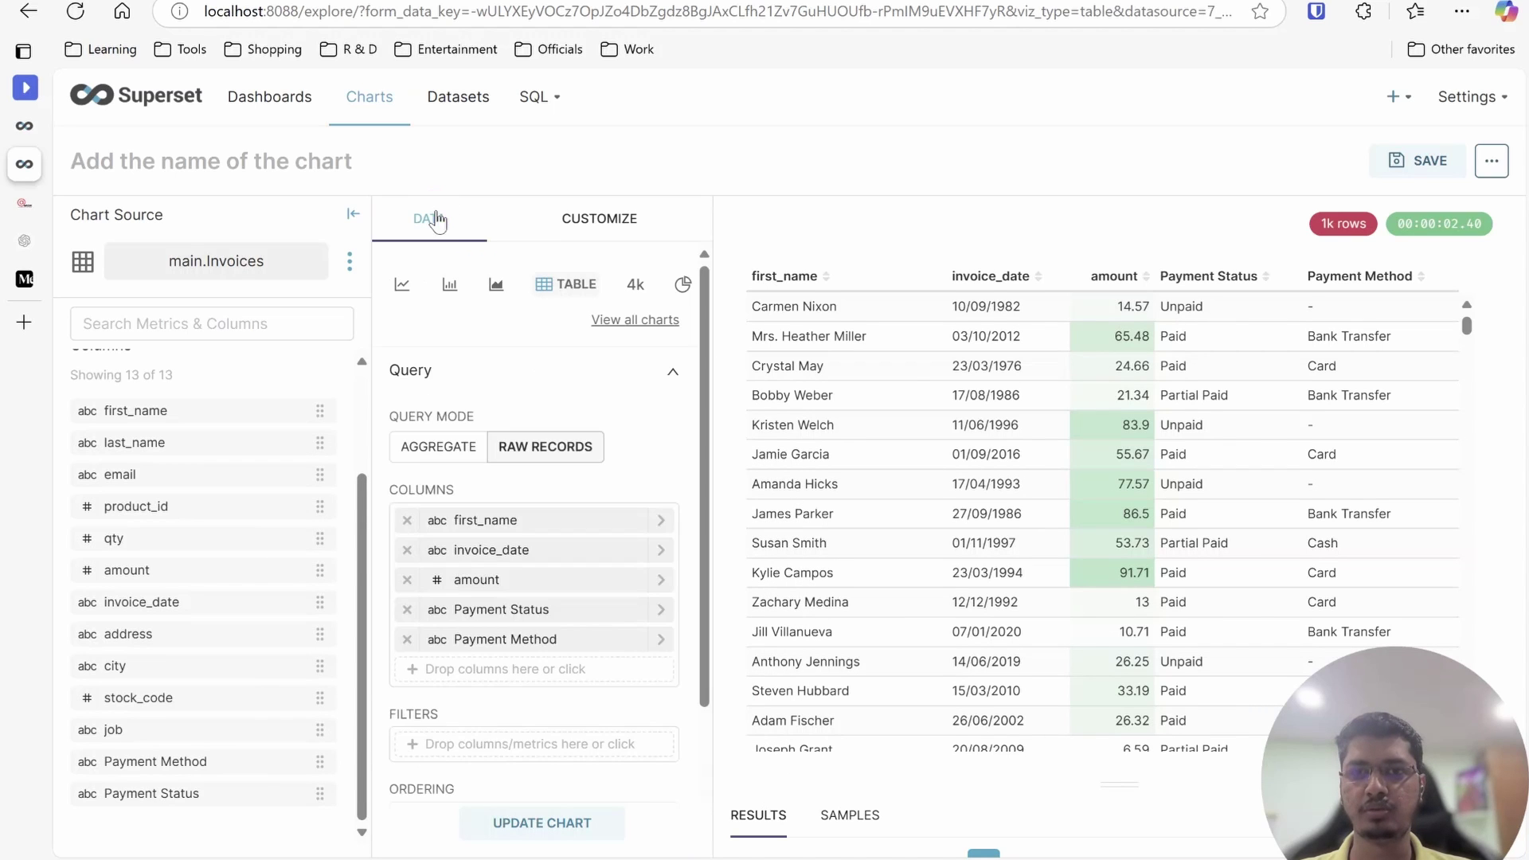
pyautogui.scroll(-2, 607, 503)
pyautogui.scroll(2, 614, 522)
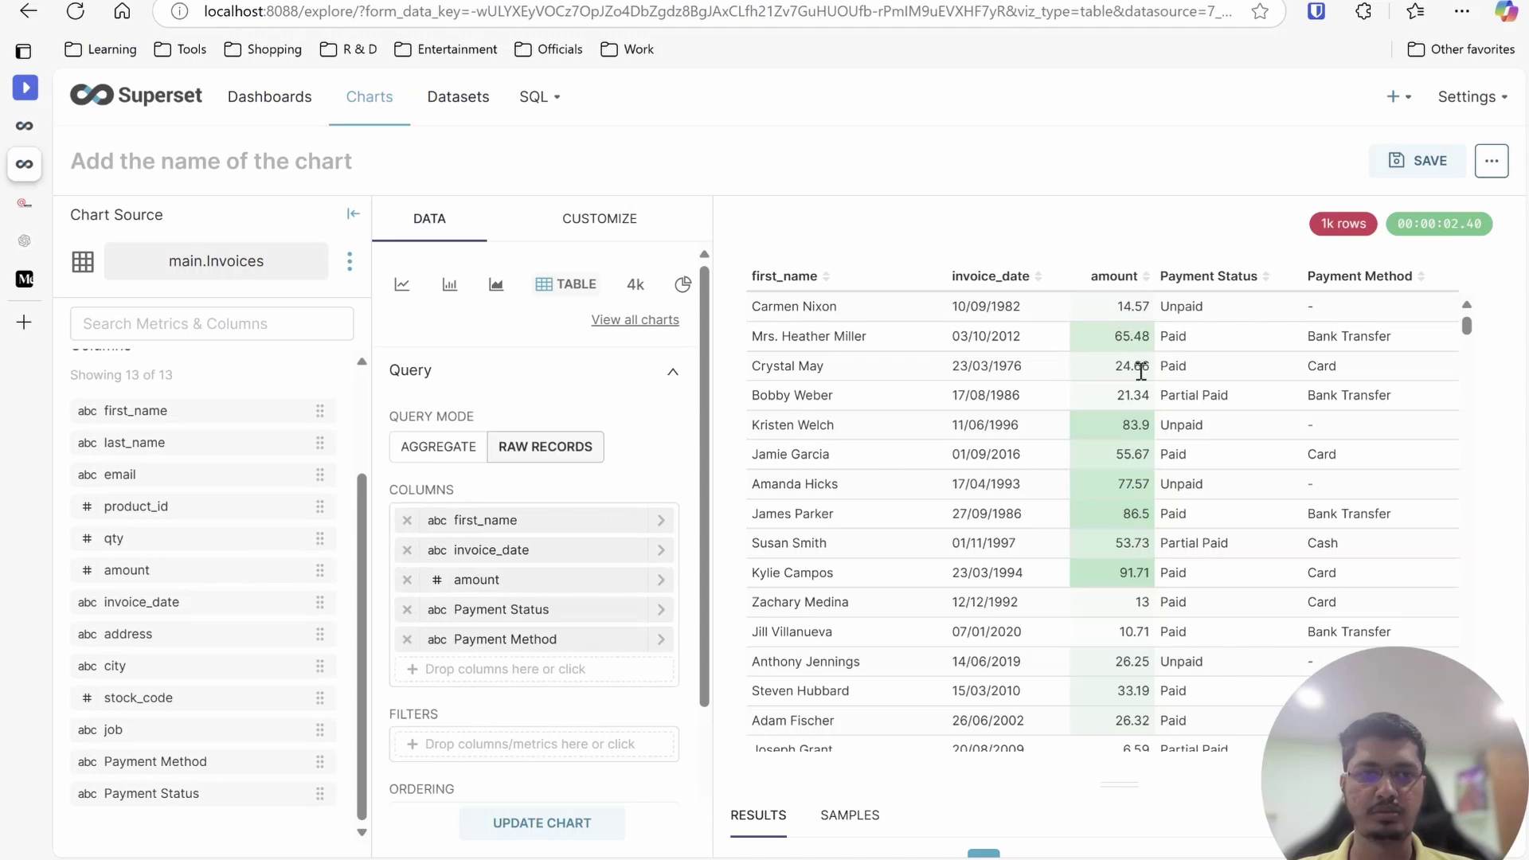
pyautogui.click(634, 227)
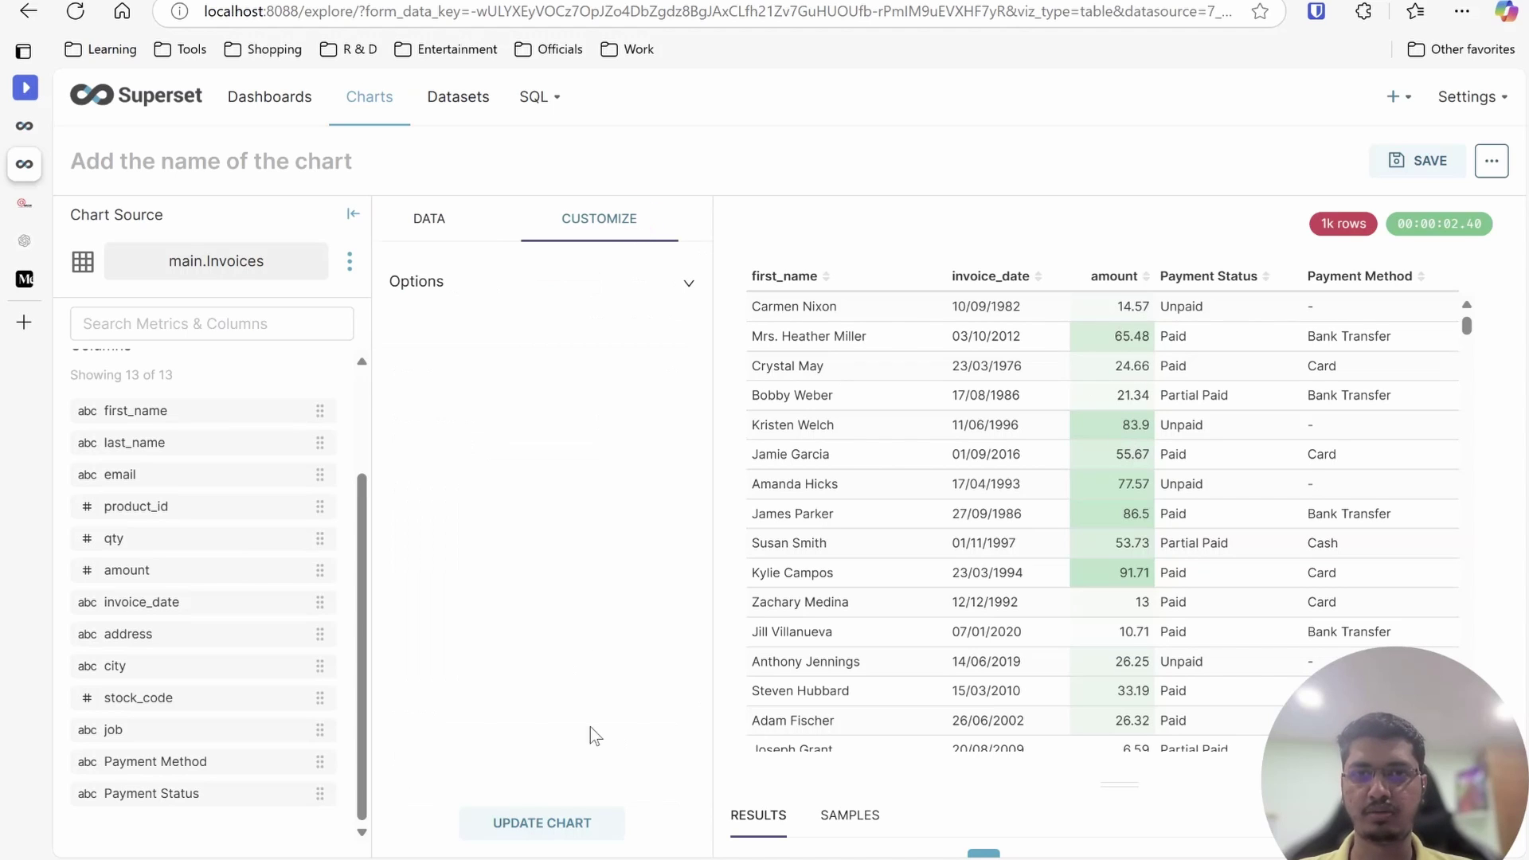
# Remove the amount column's conditional color formatter from the table's customization options
pyautogui.click(658, 285)
pyautogui.scroll(-2, 608, 700)
pyautogui.click(402, 725)
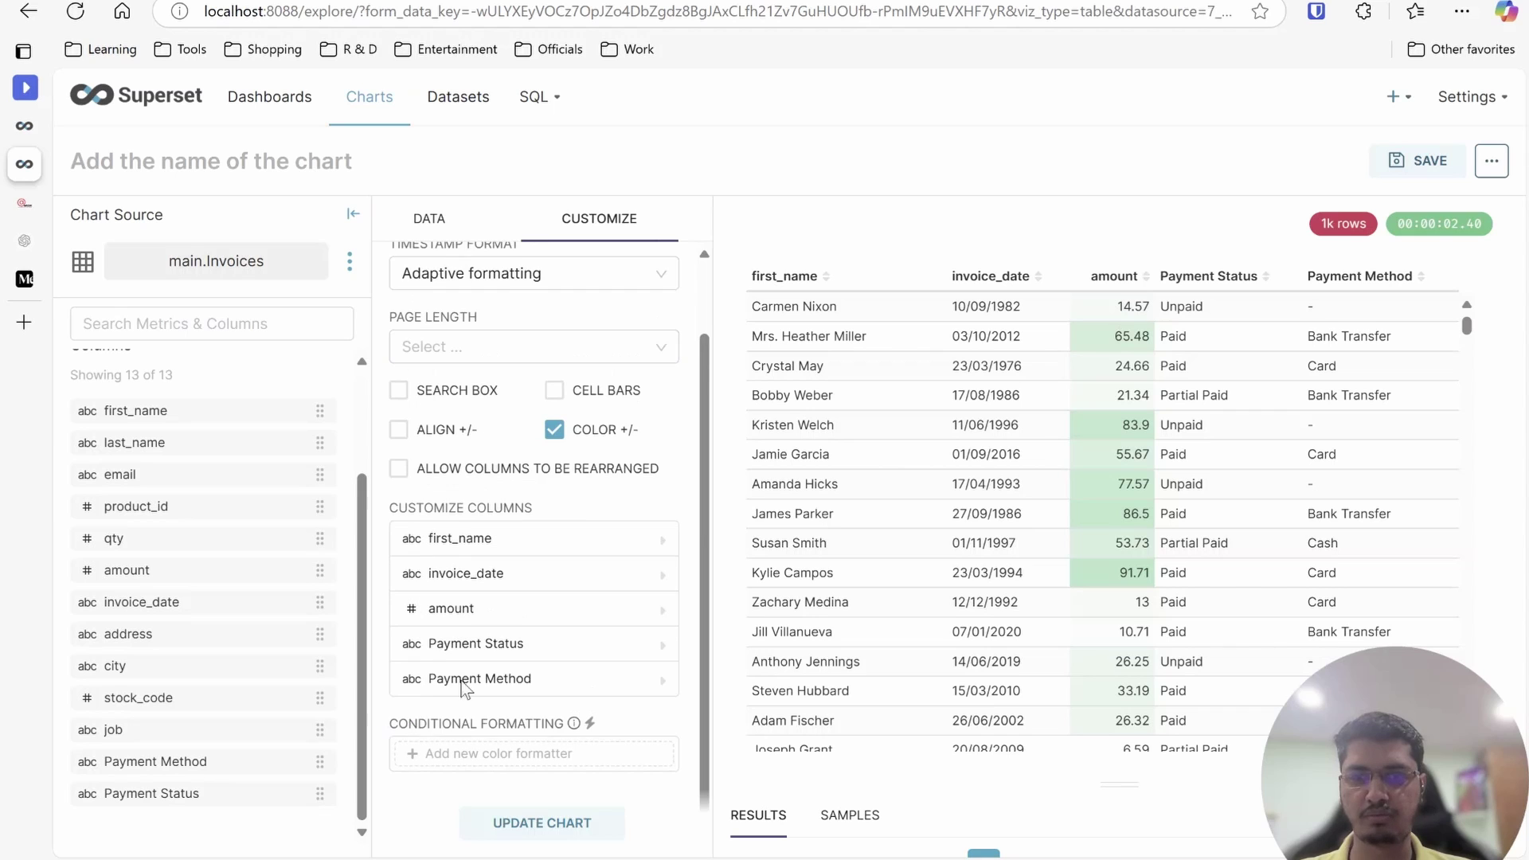
# Set the first_name column's custom SQL to concat("Hello ",first_name), save it and update the chart
pyautogui.click(455, 219)
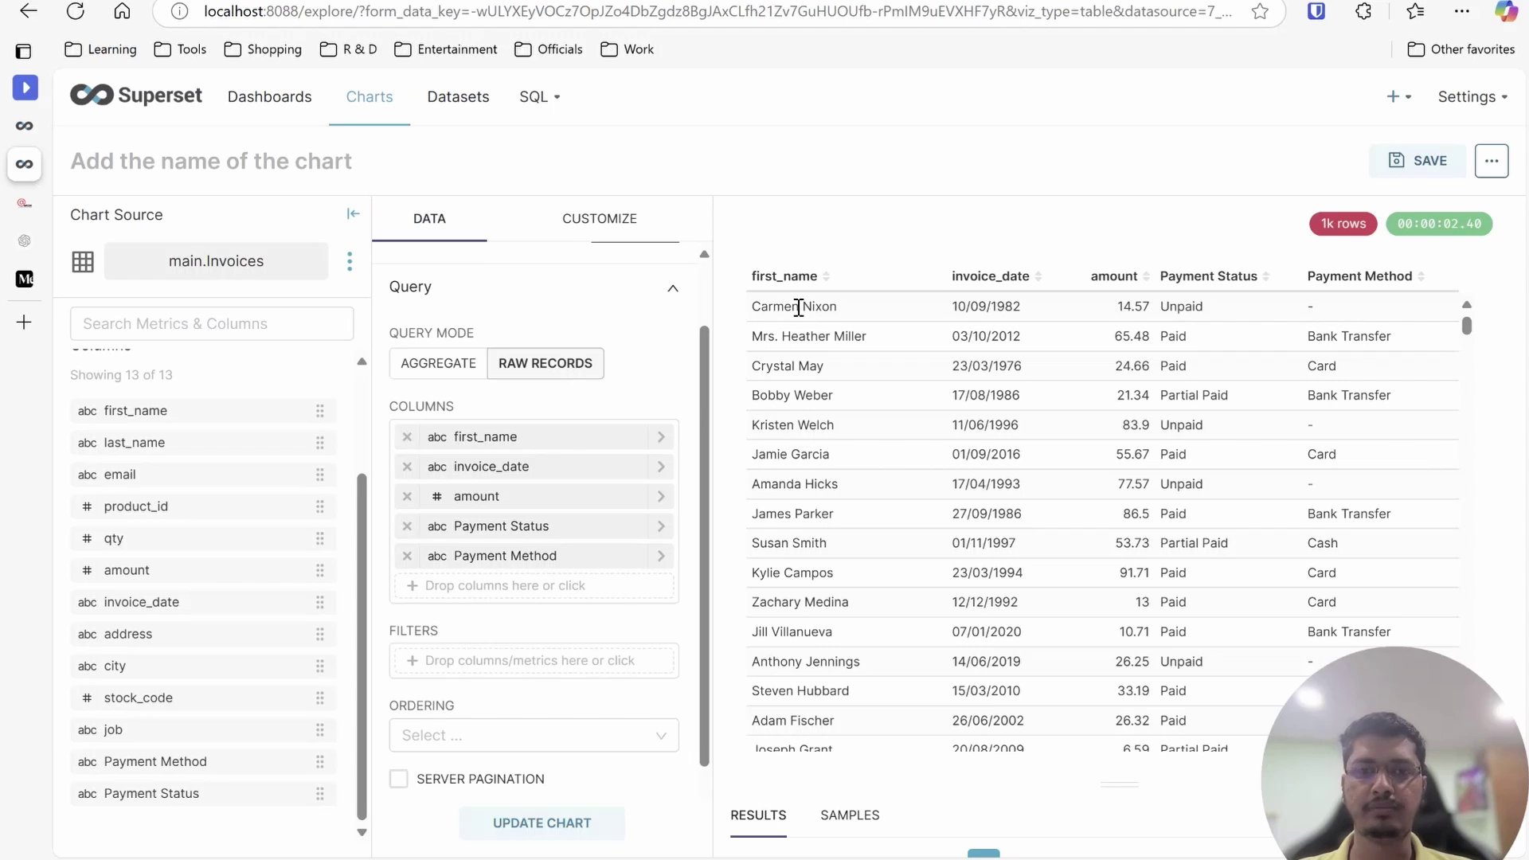
pyautogui.moveTo(841, 308); pyautogui.dragTo(738, 306)
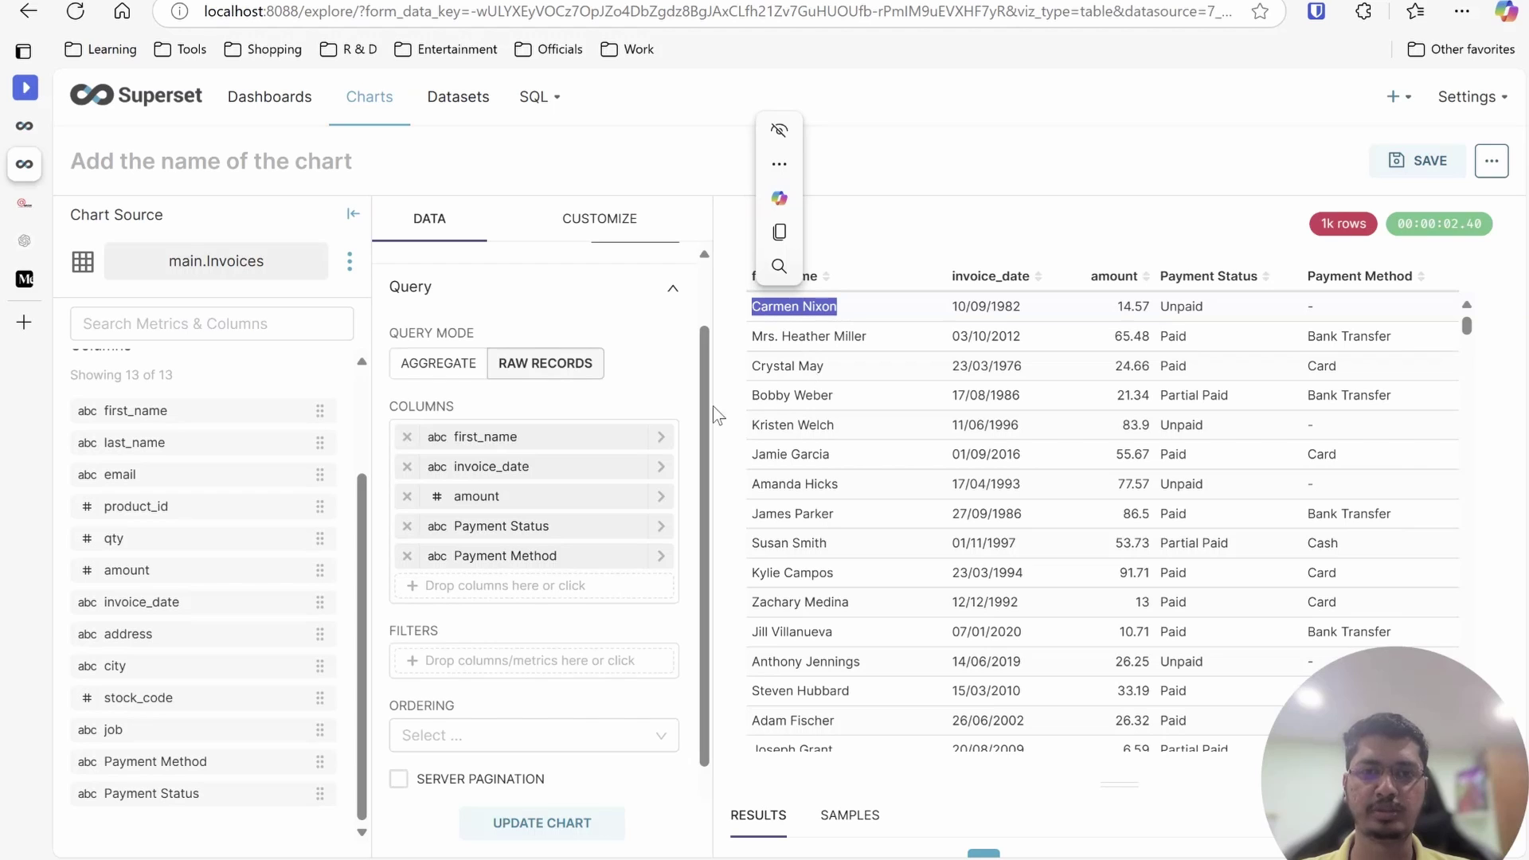
pyautogui.scroll(1, 669, 432)
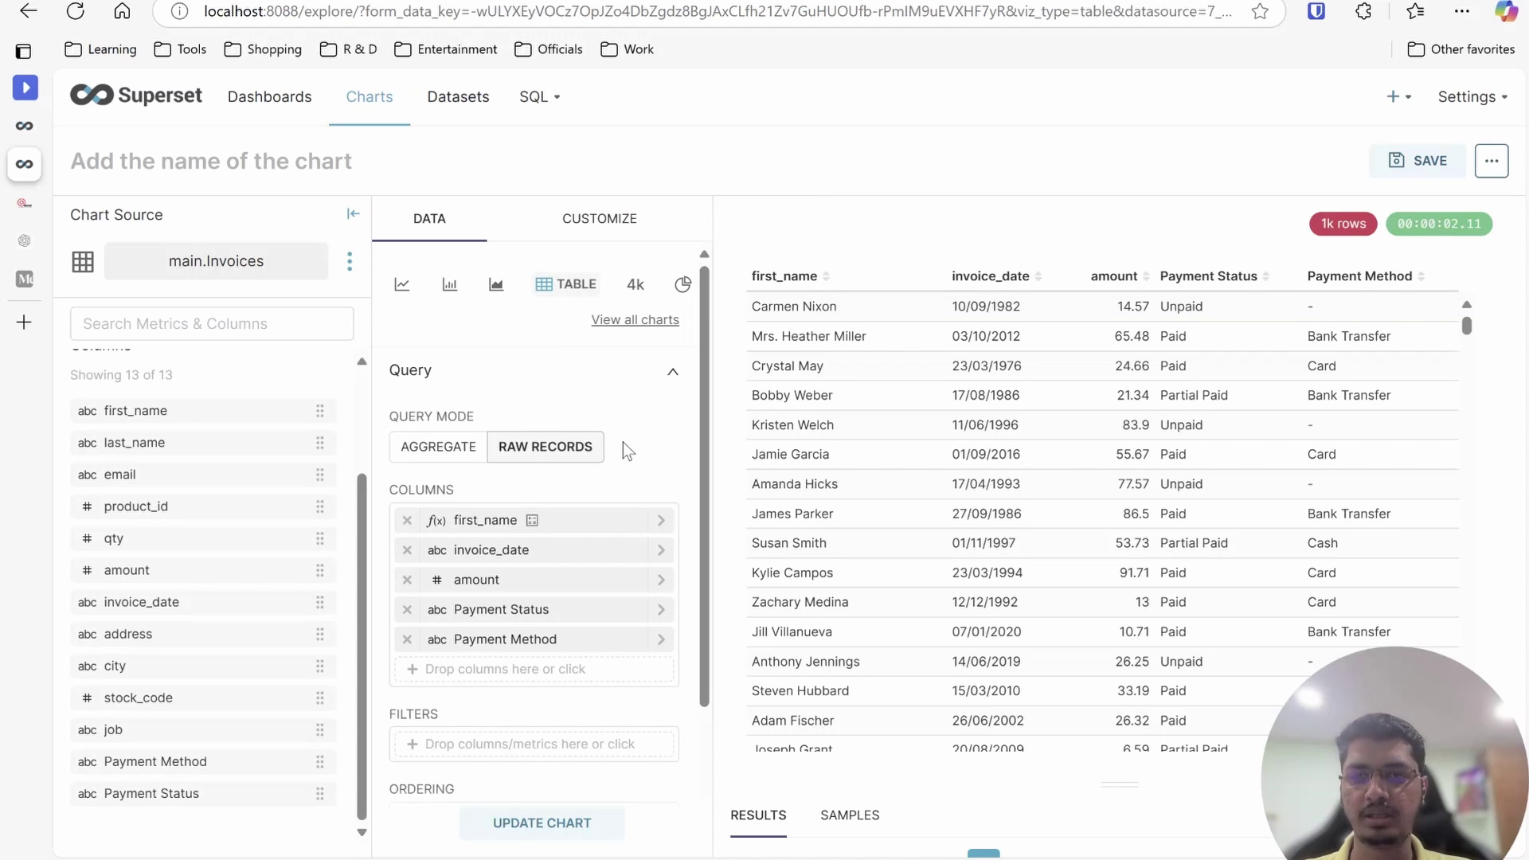
pyautogui.scroll(-2, 623, 442)
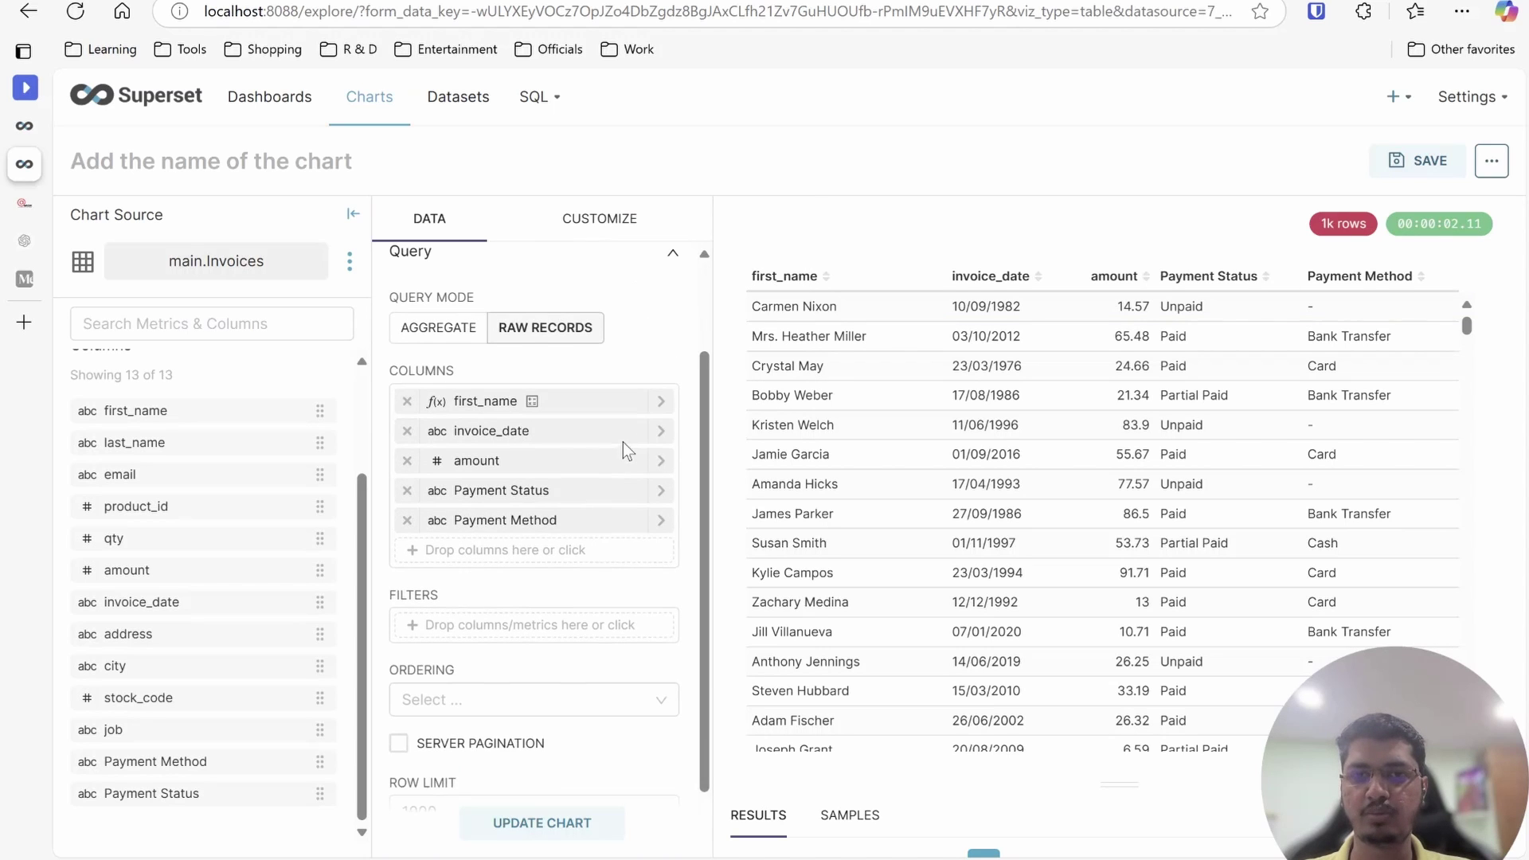
pyautogui.click(654, 398)
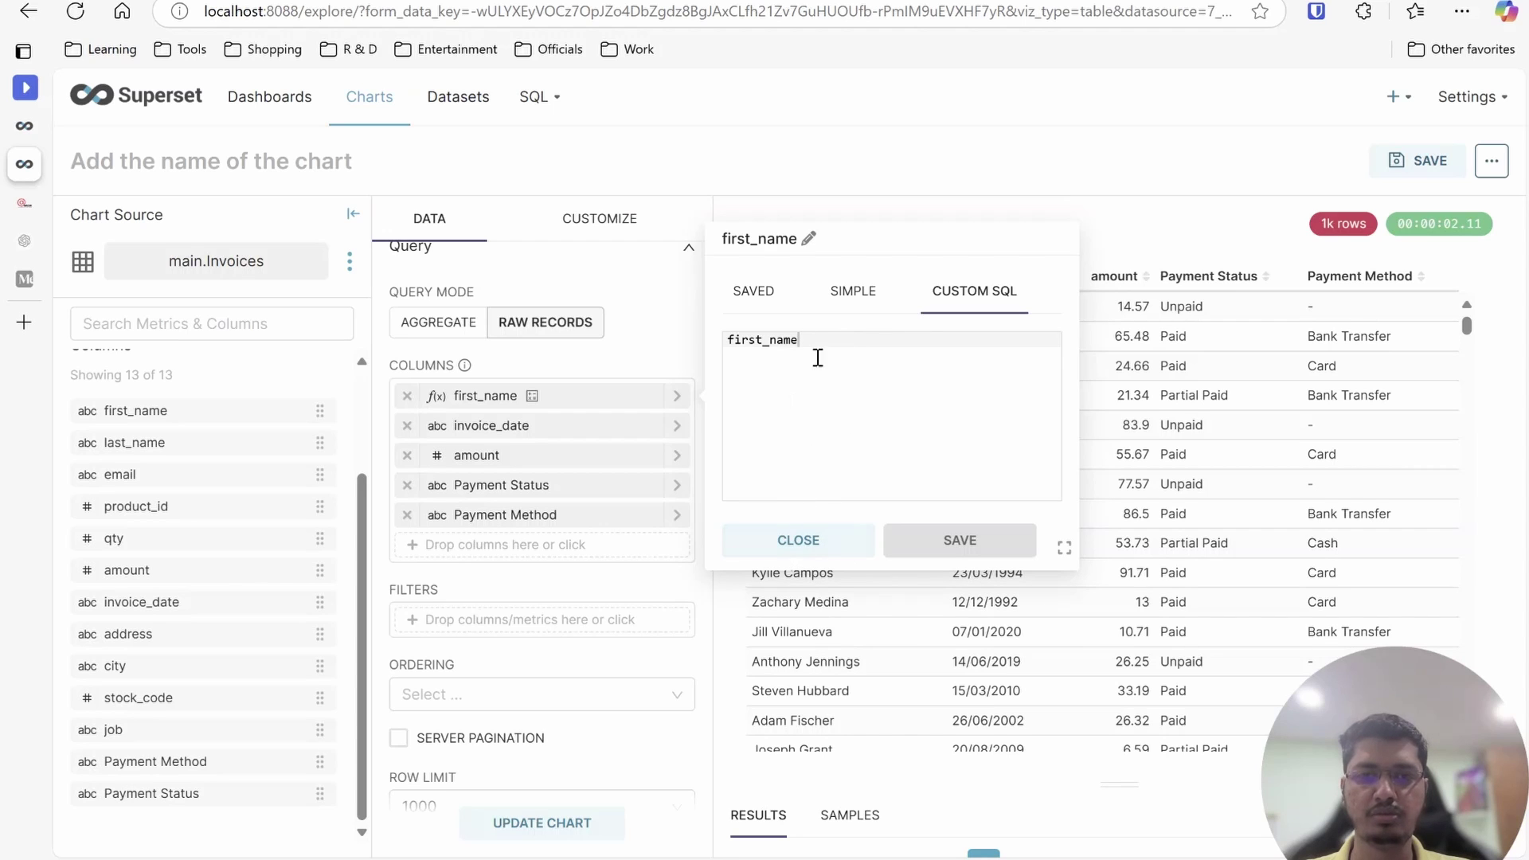
pyautogui.moveTo(801, 342); pyautogui.dragTo(711, 333)
pyautogui.press('Left')
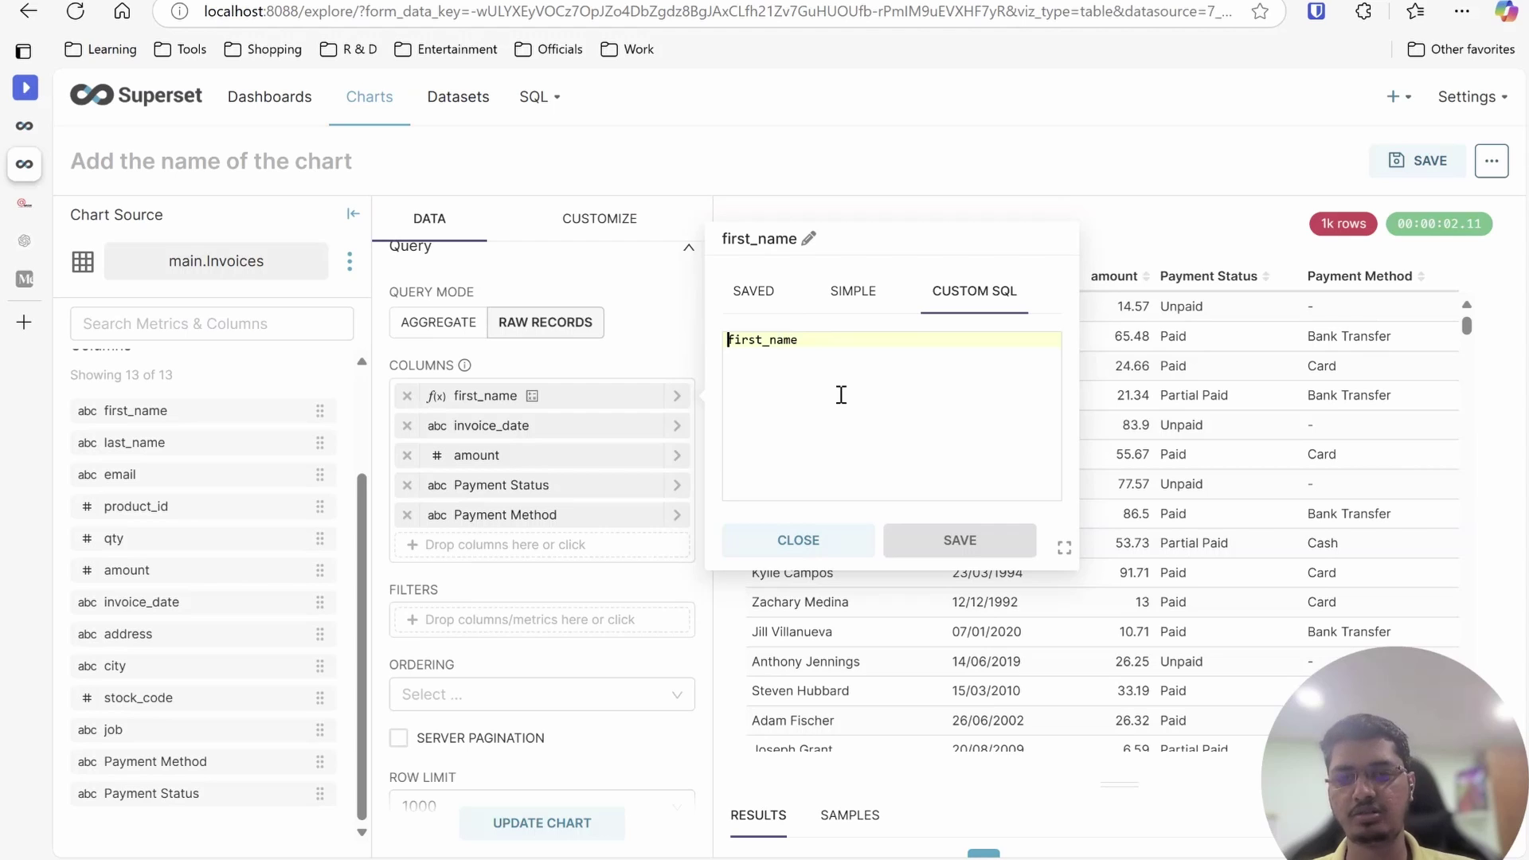
pyautogui.write('concat(')
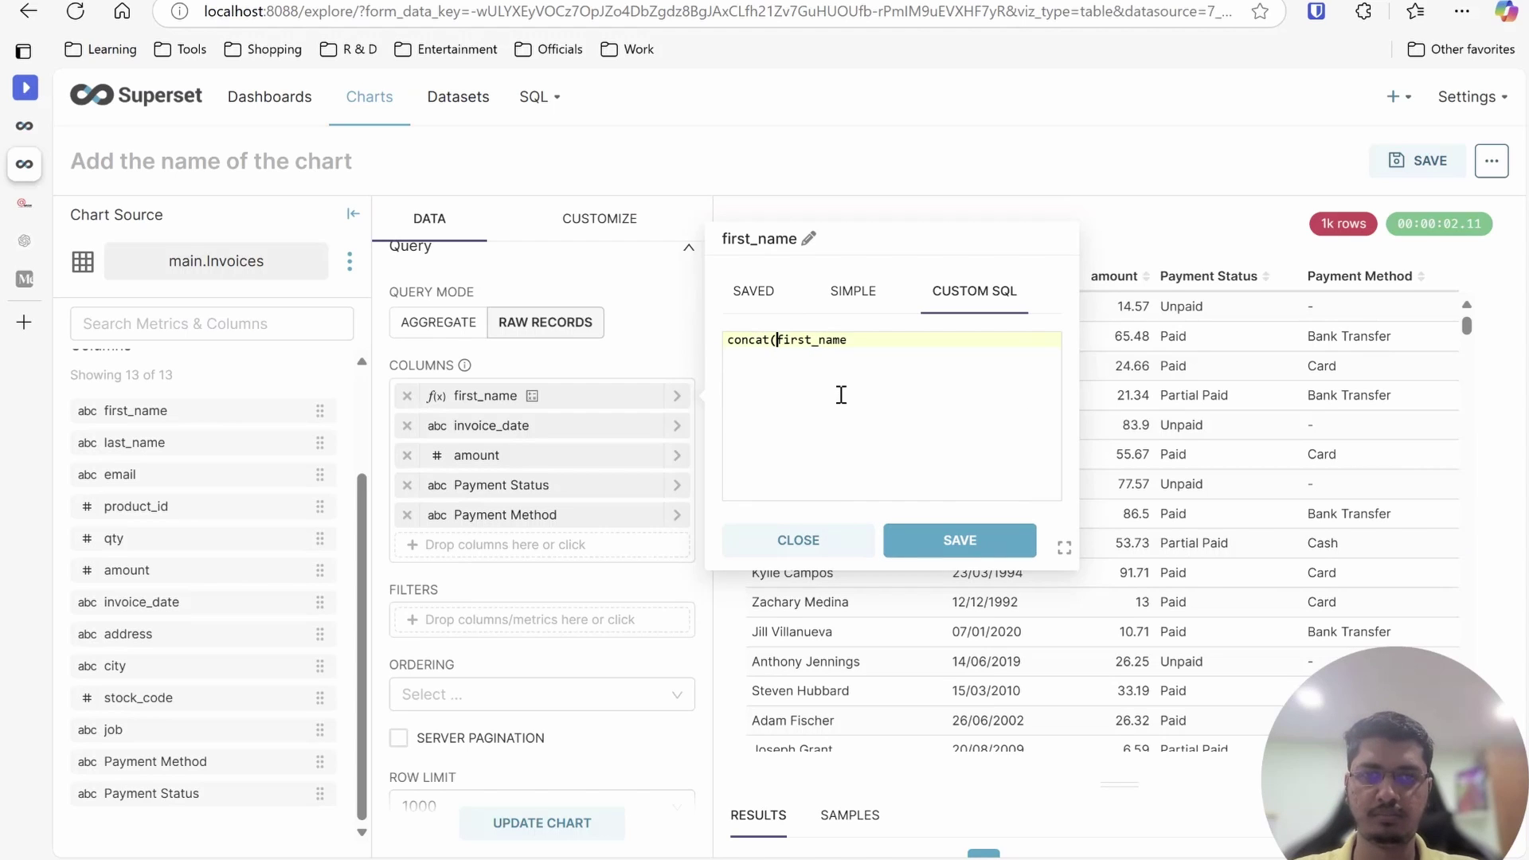
pyautogui.write(')')
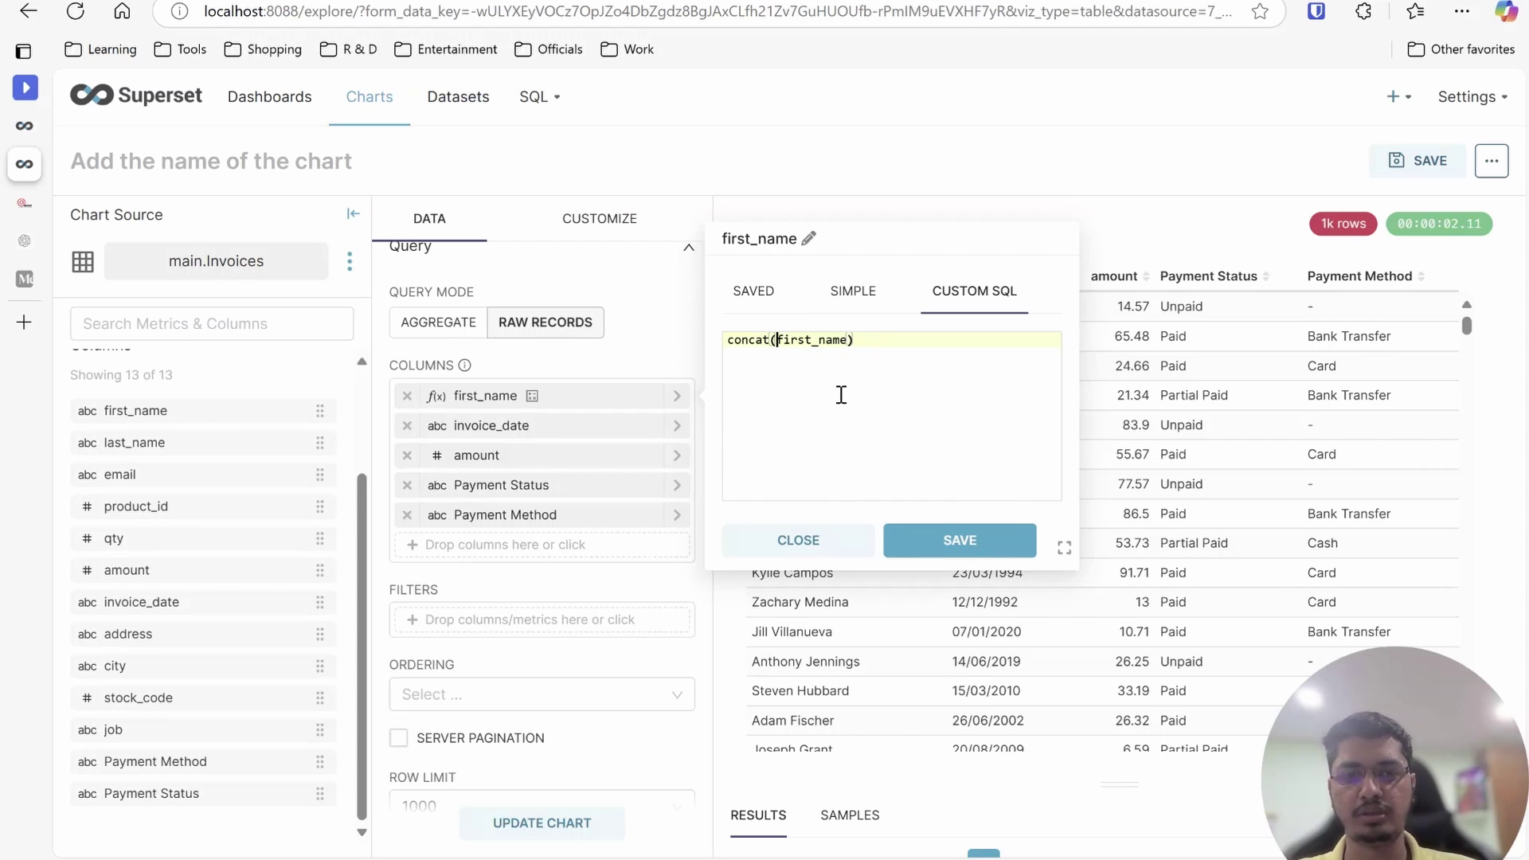
pyautogui.write(',')
pyautogui.press('Left')
pyautogui.write('""Hello')
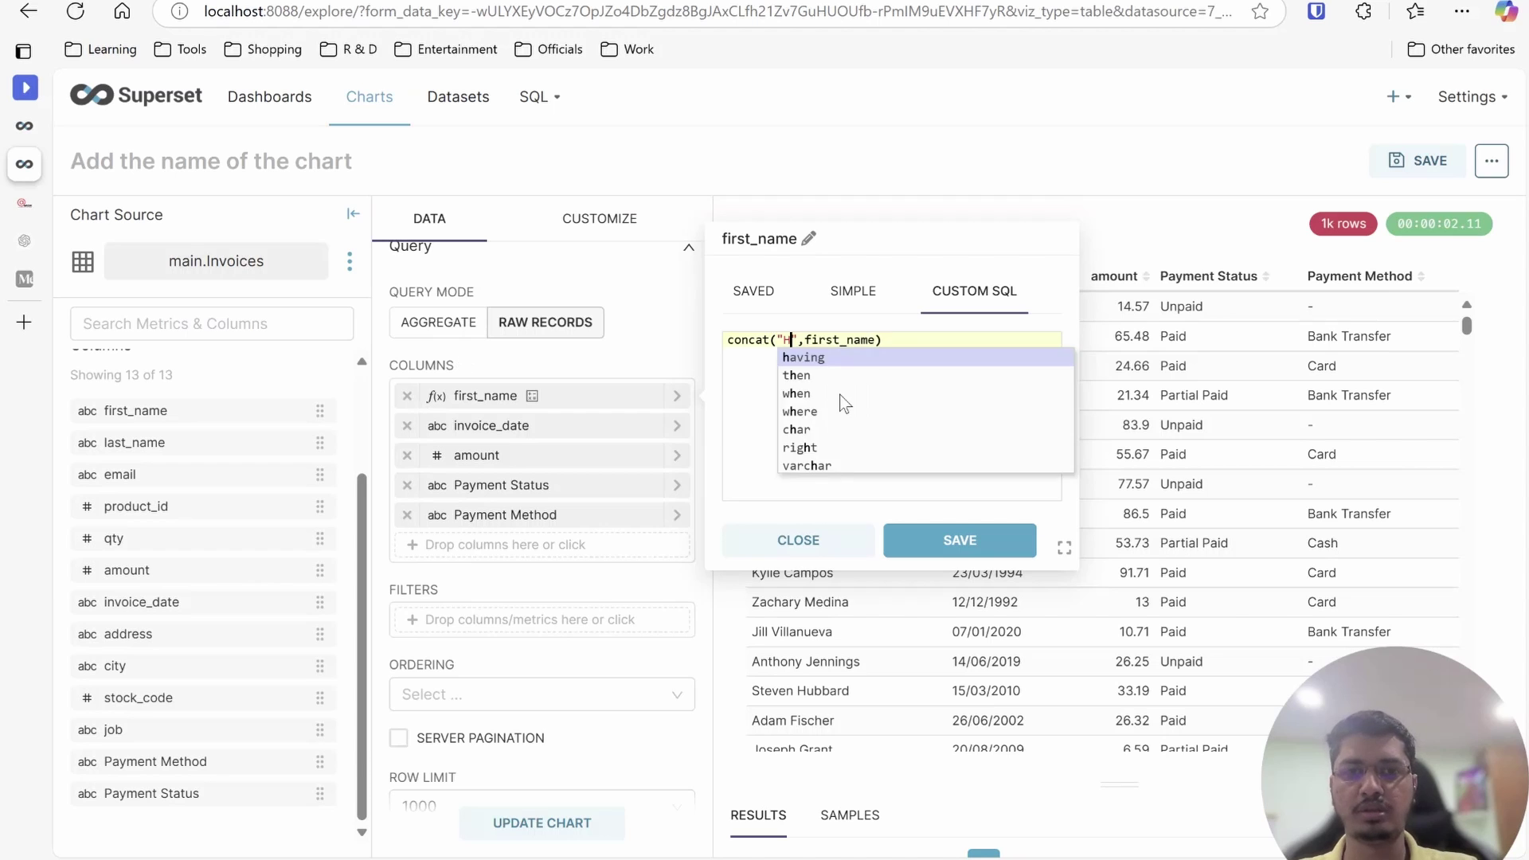
pyautogui.click(964, 540)
pyautogui.click(602, 806)
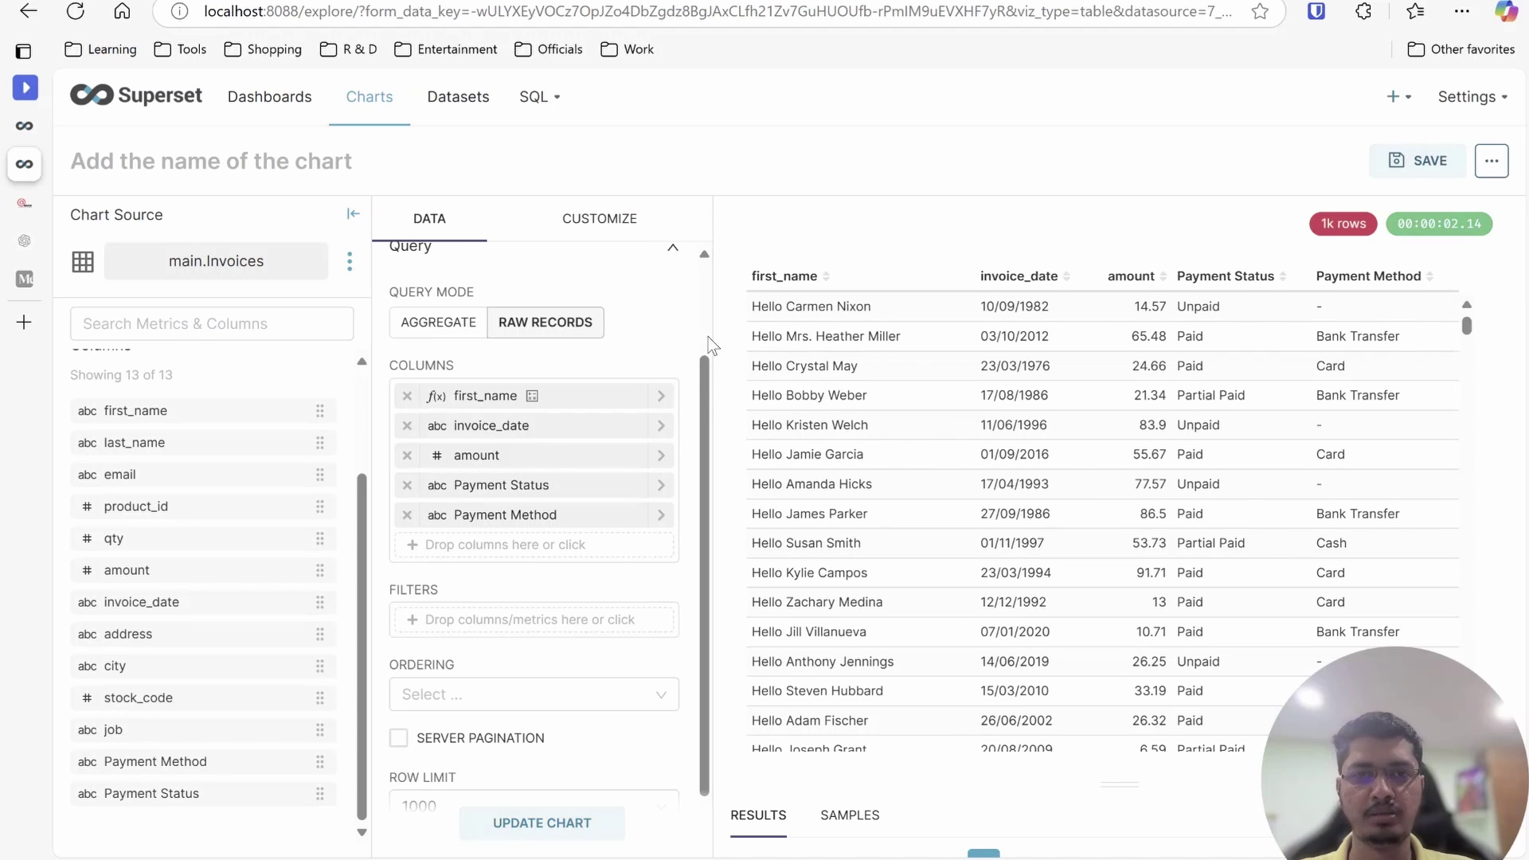
# Replace the "Hello " text in the first_name column's concat expression with "<br>" and insert a comma before it
pyautogui.click(664, 398)
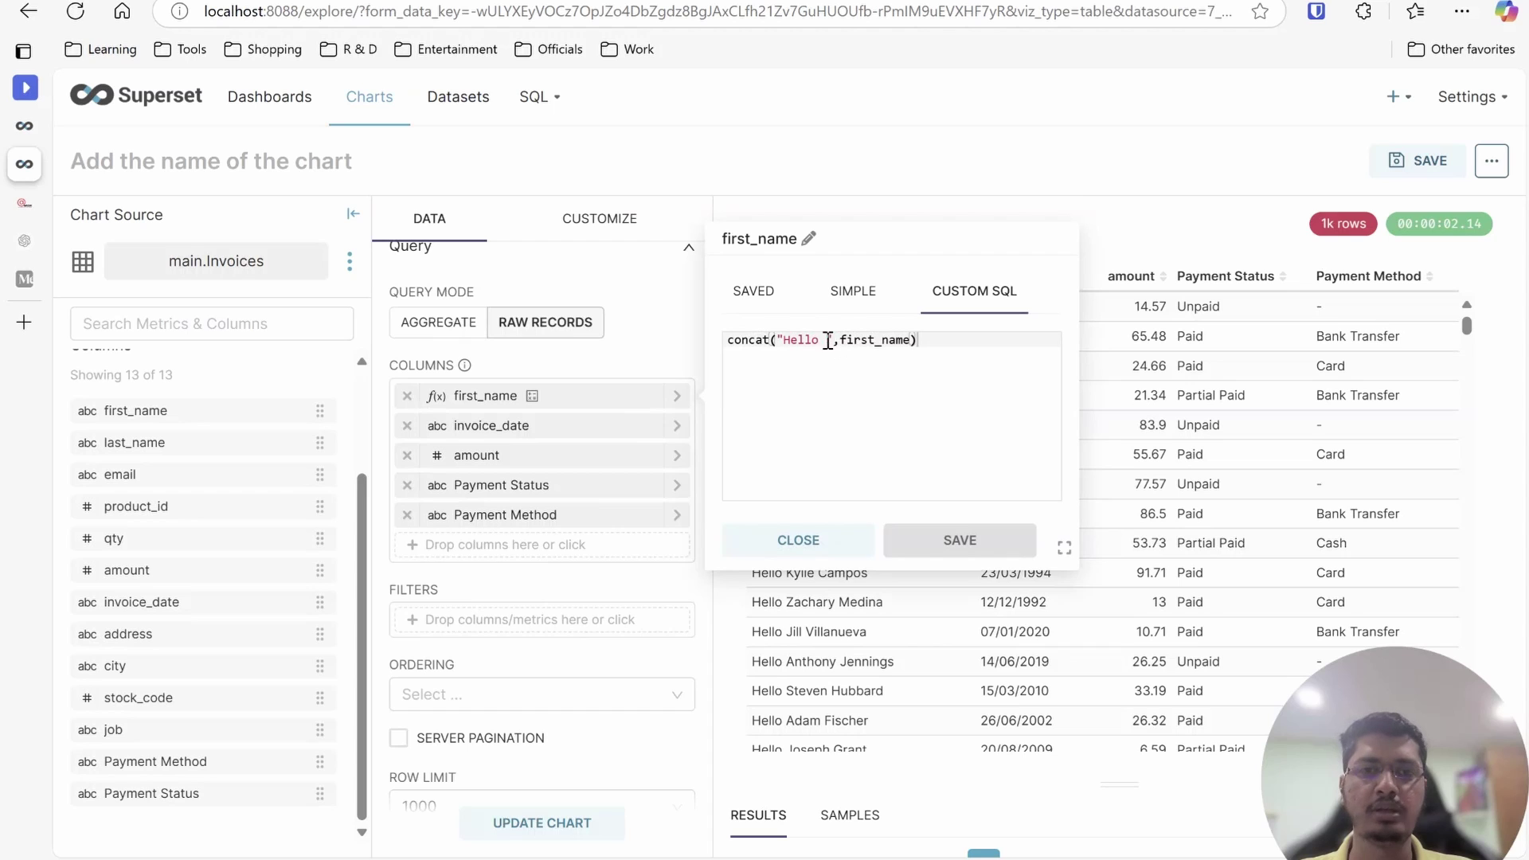
pyautogui.moveTo(829, 340); pyautogui.dragTo(784, 340)
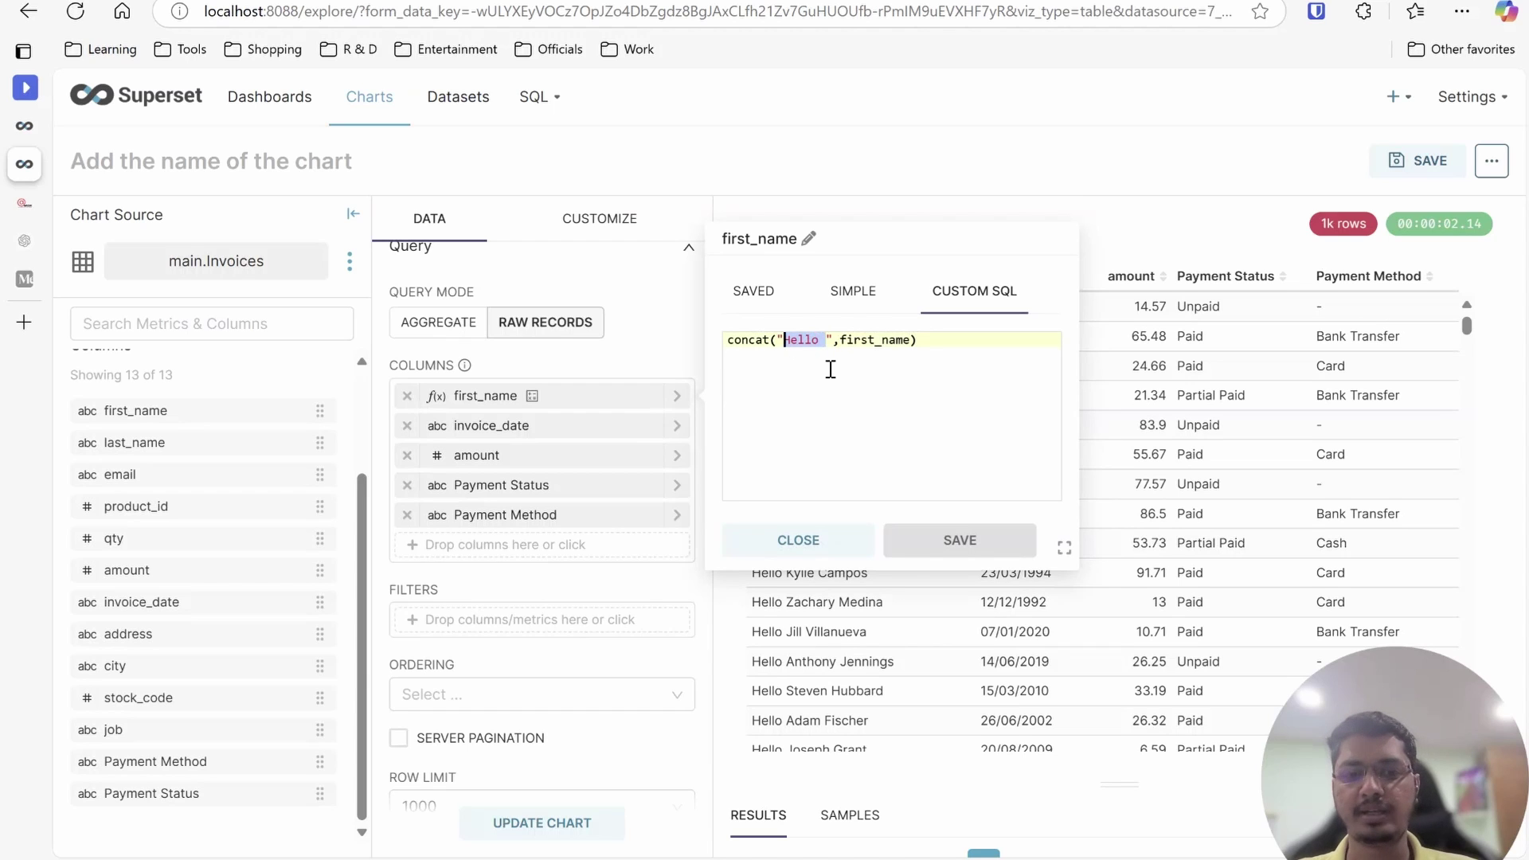
pyautogui.press('BackSpace')
pyautogui.write('<br>"')
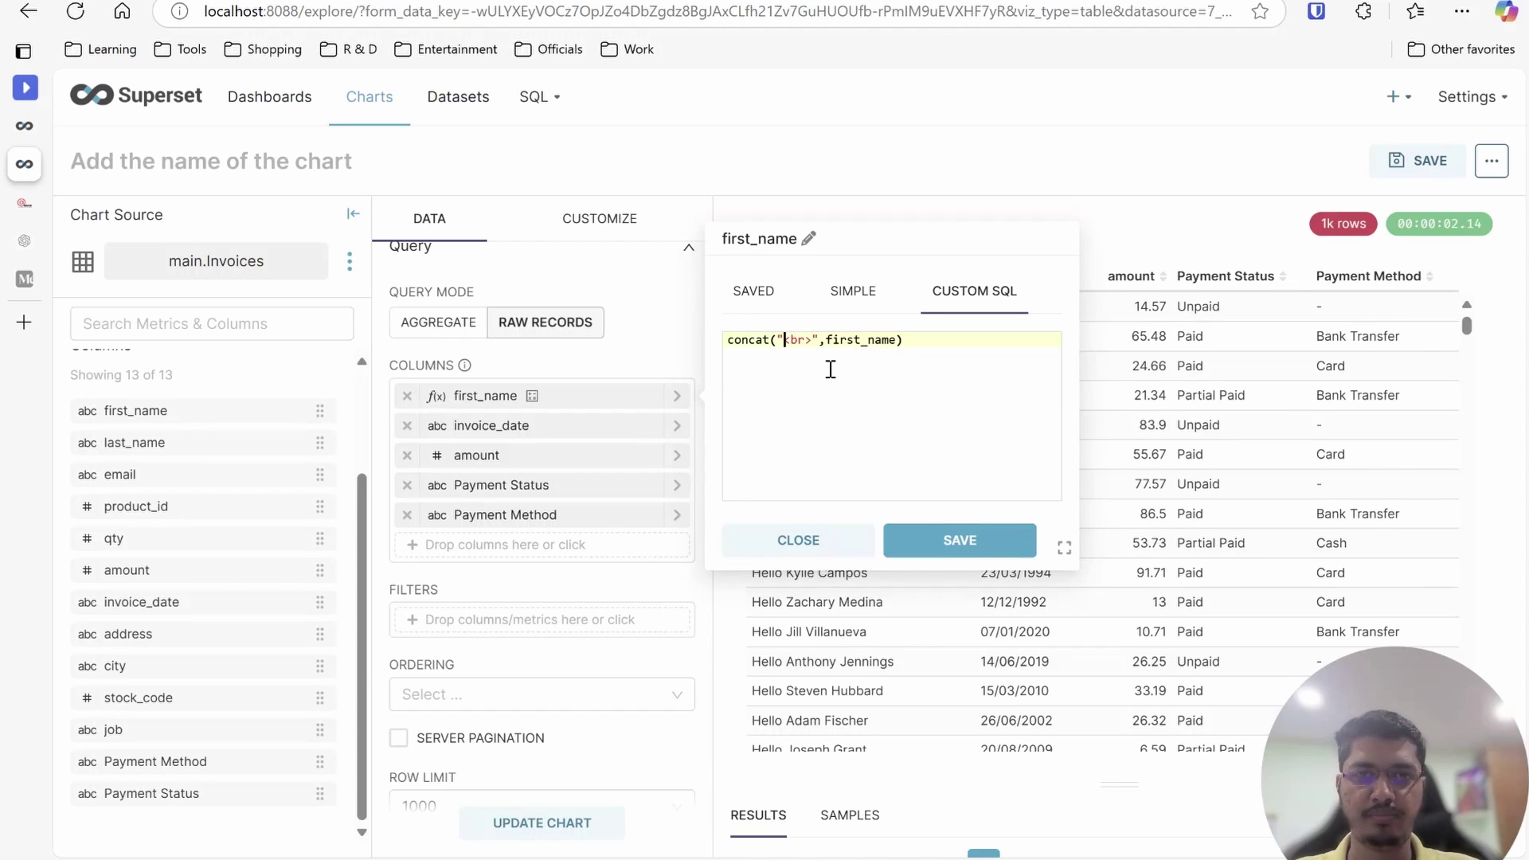
pyautogui.write(',')
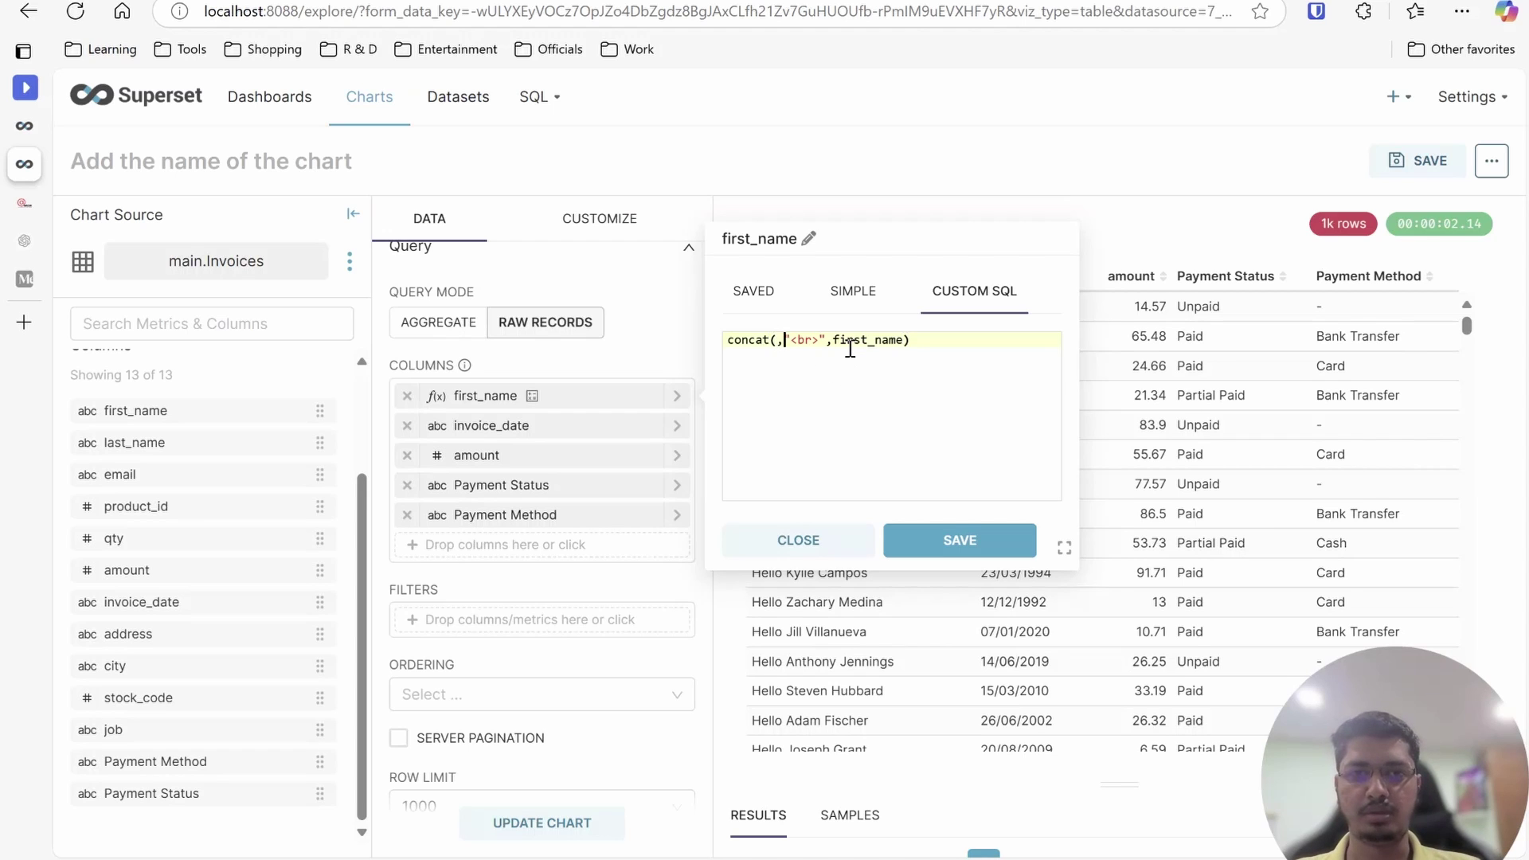
# Move first_name in front of "<br>" in the concat expression and put the arguments on separate lines
pyautogui.press('Right')
pyautogui.press('Right')
pyautogui.press('Right')
pyautogui.press('Right')
pyautogui.press('Right')
pyautogui.press('Right')
pyautogui.press('Right')
pyautogui.press('Right')
pyautogui.hotkey('ctrl', 'shift', 'Right')
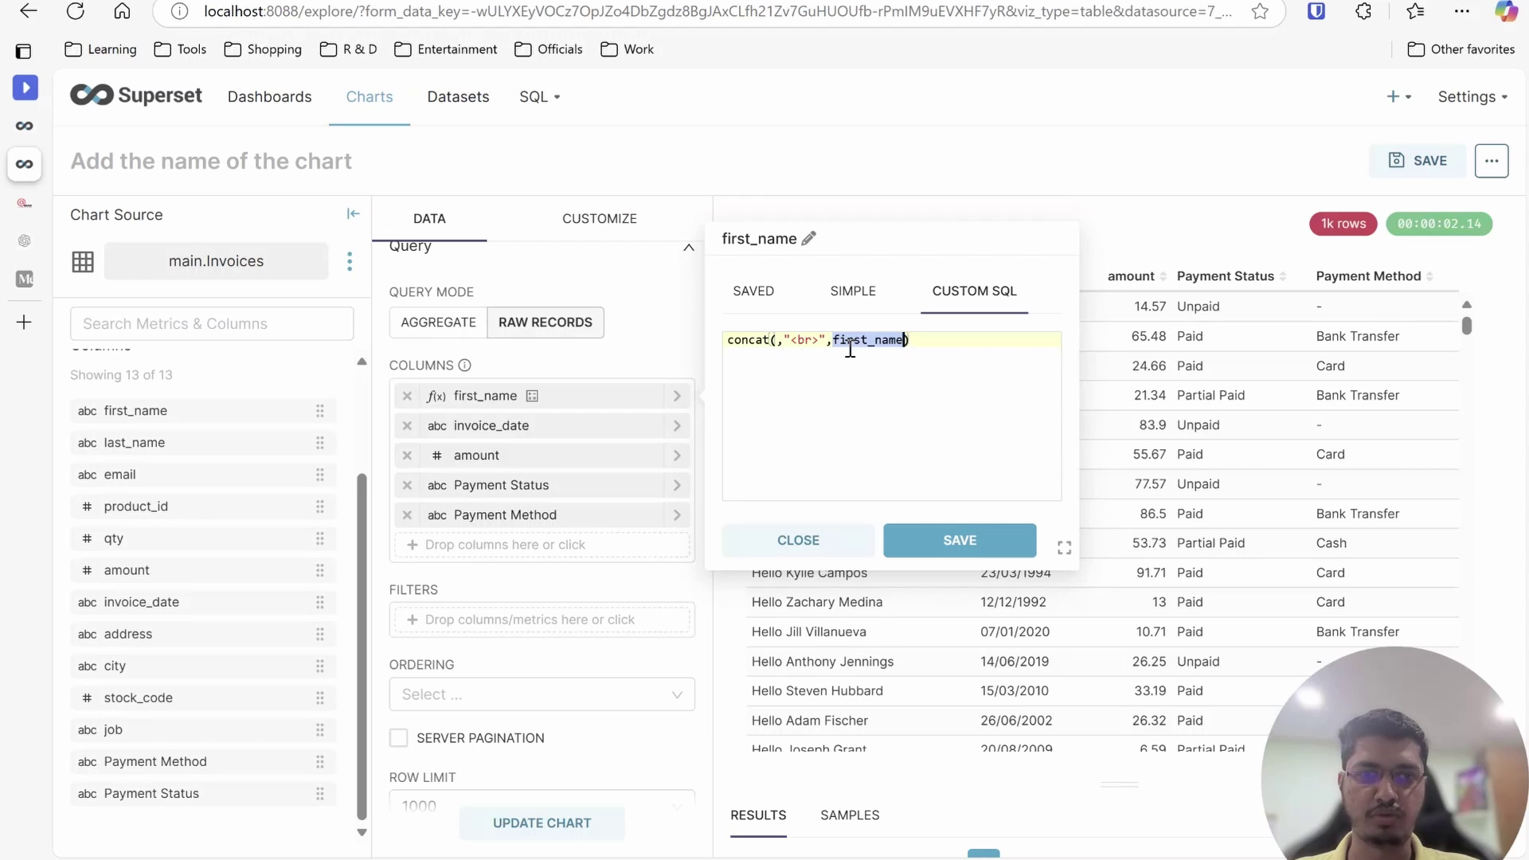
pyautogui.press('BackSpace')
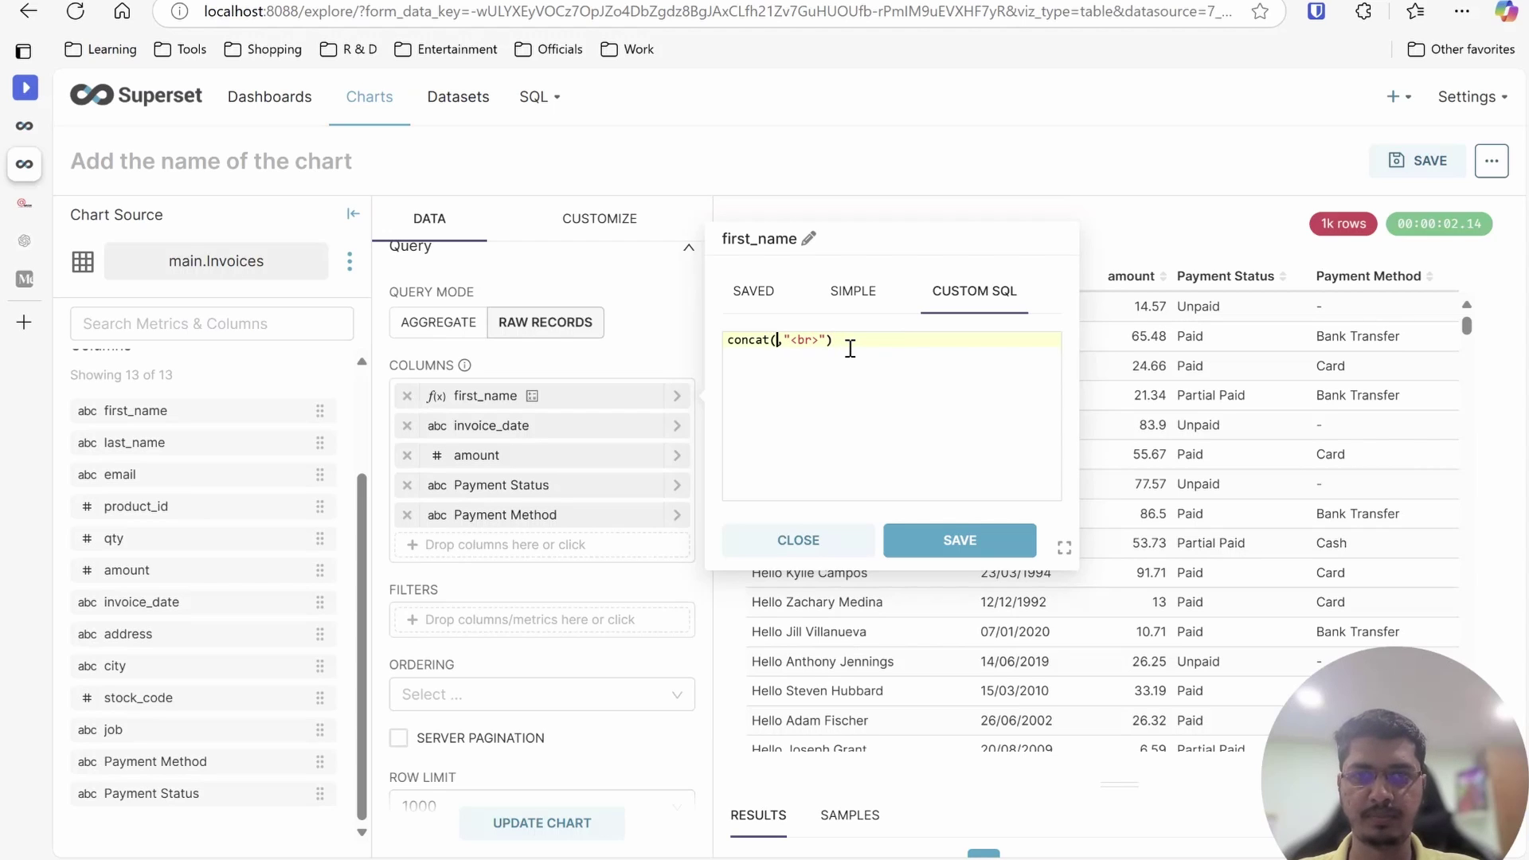
pyautogui.hotkey('ctrl', 'z')
pyautogui.press('Left')
pyautogui.press('Return')
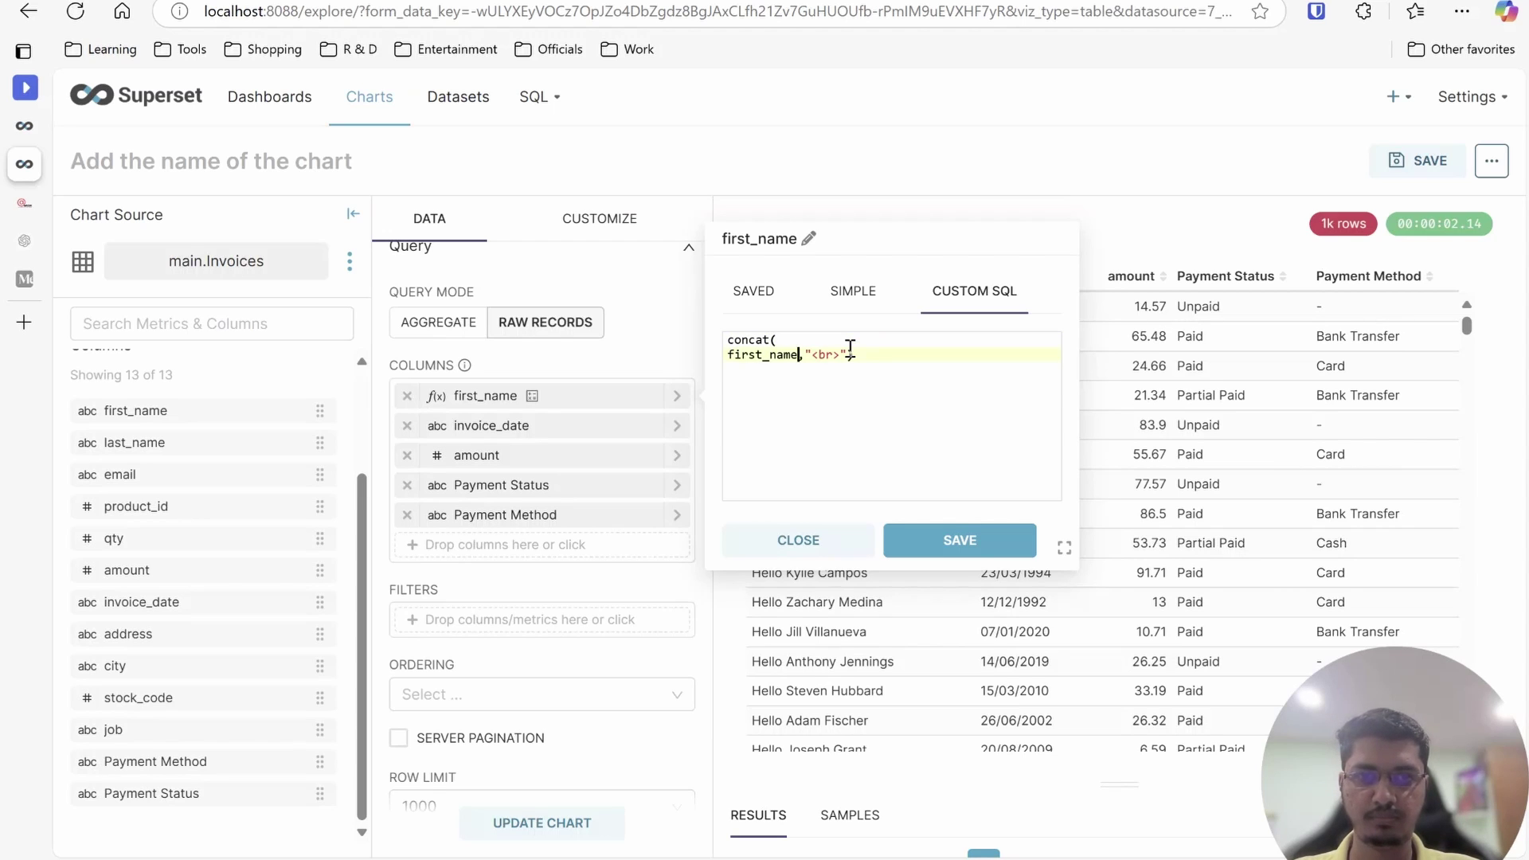
pyautogui.press('Return')
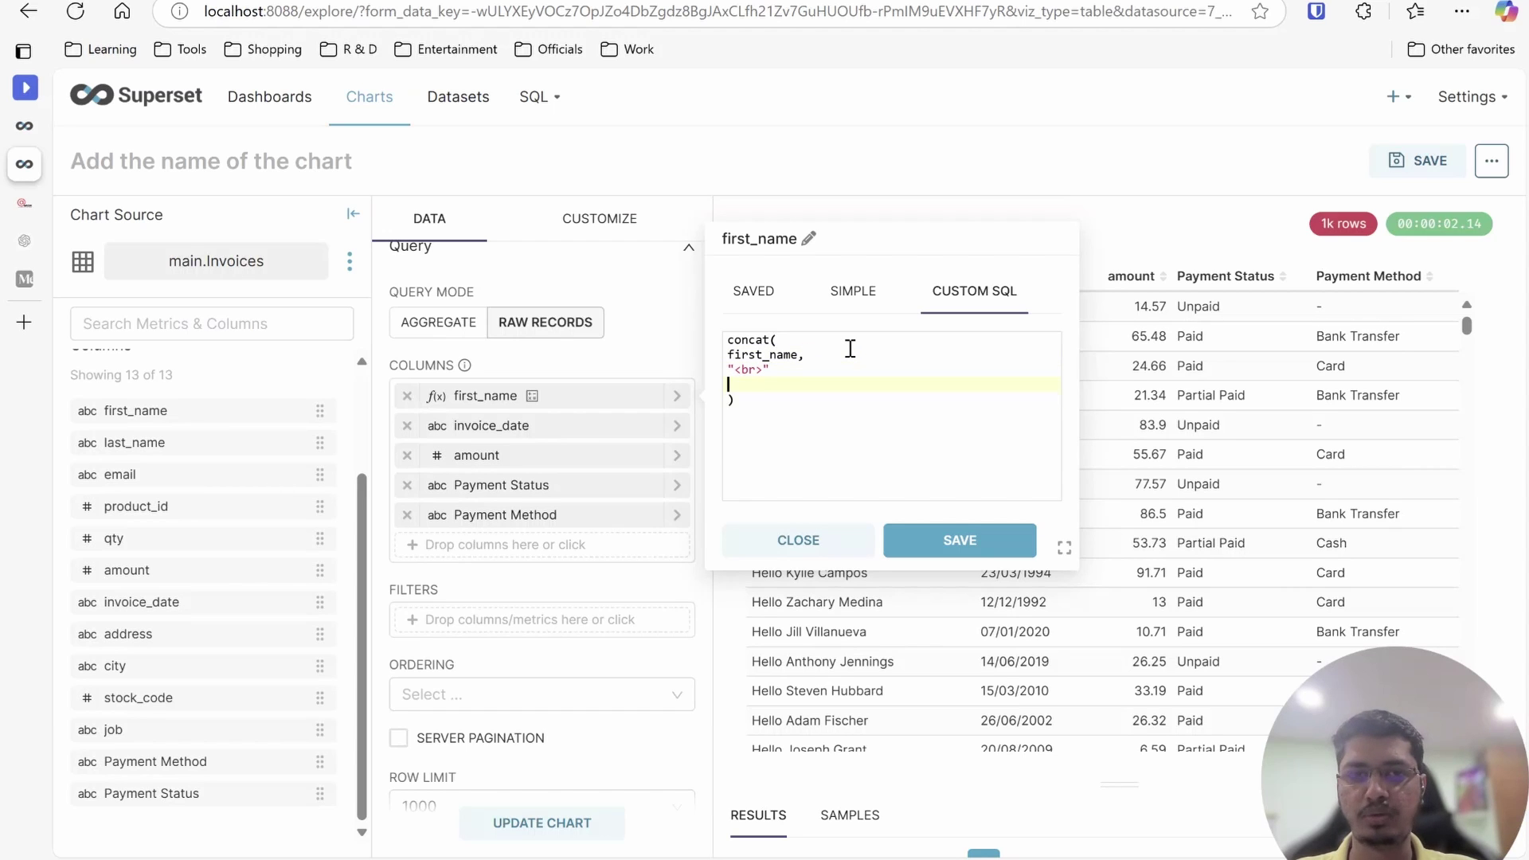
# Append "INV-",product_id to the concat expression after "<br>" and apply the saved expression to the chart
pyautogui.write('INC')
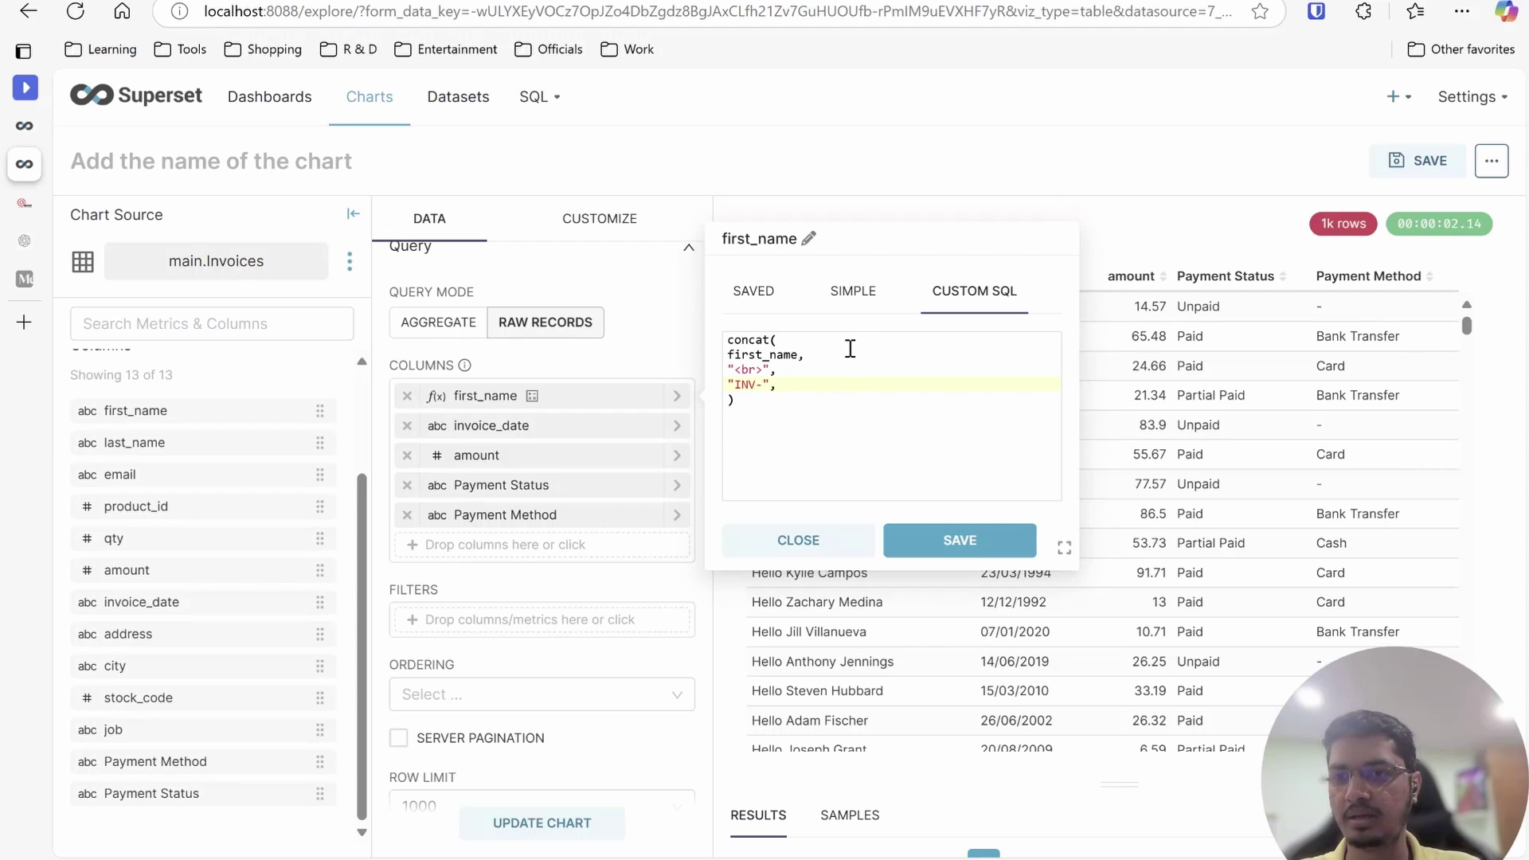
pyautogui.write('product_id')
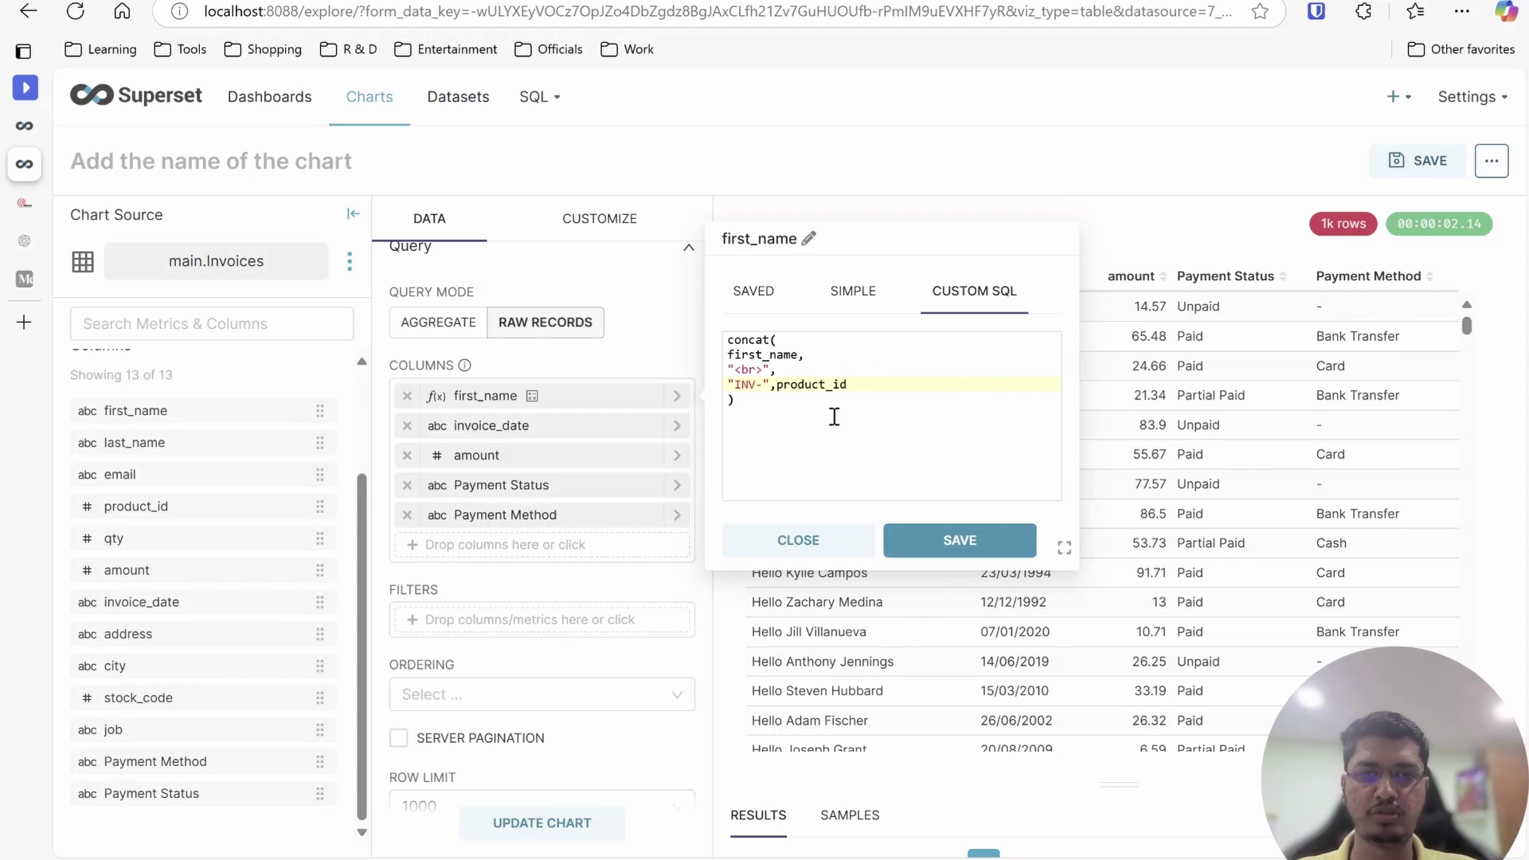
pyautogui.click(820, 370)
pyautogui.doubleClick(812, 384)
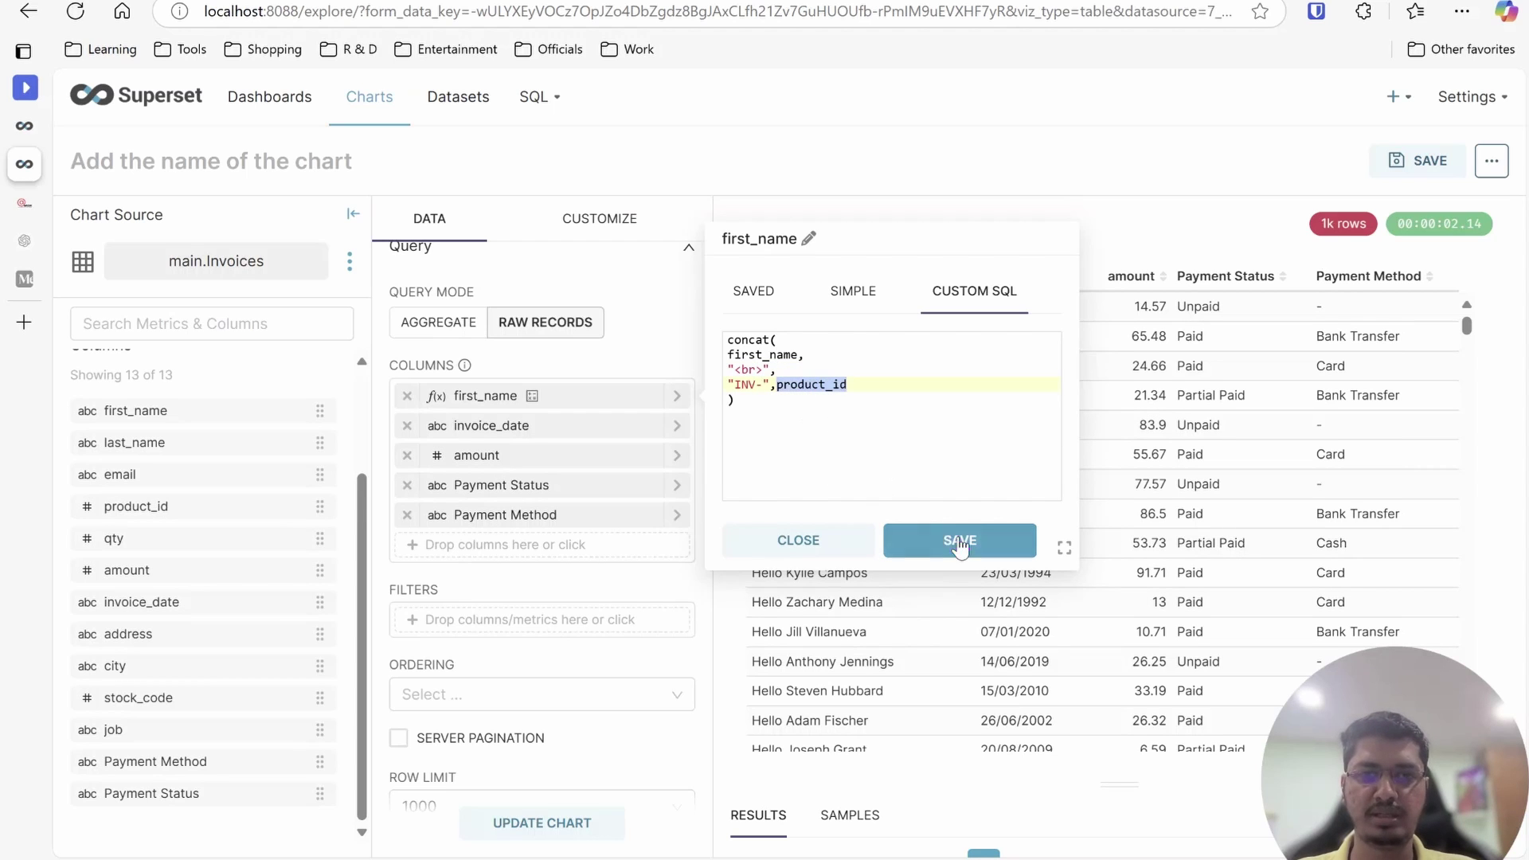
pyautogui.click(577, 777)
pyautogui.click(542, 823)
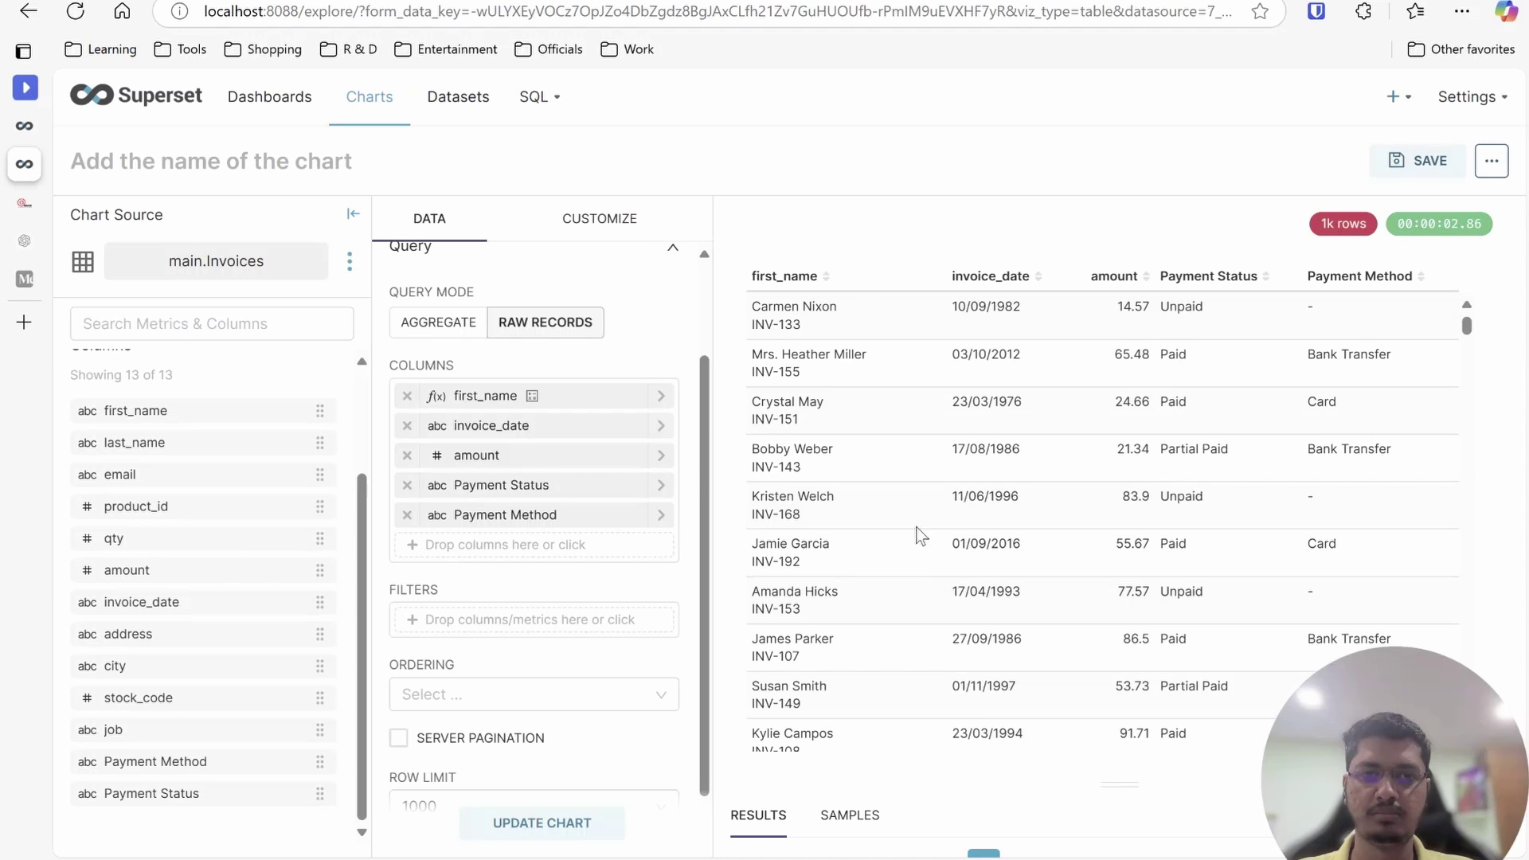
# Examine the two-line first_name cell and the chart's customization options, and reopen the first_name column's custom SQL
pyautogui.tripleClick(764, 307)
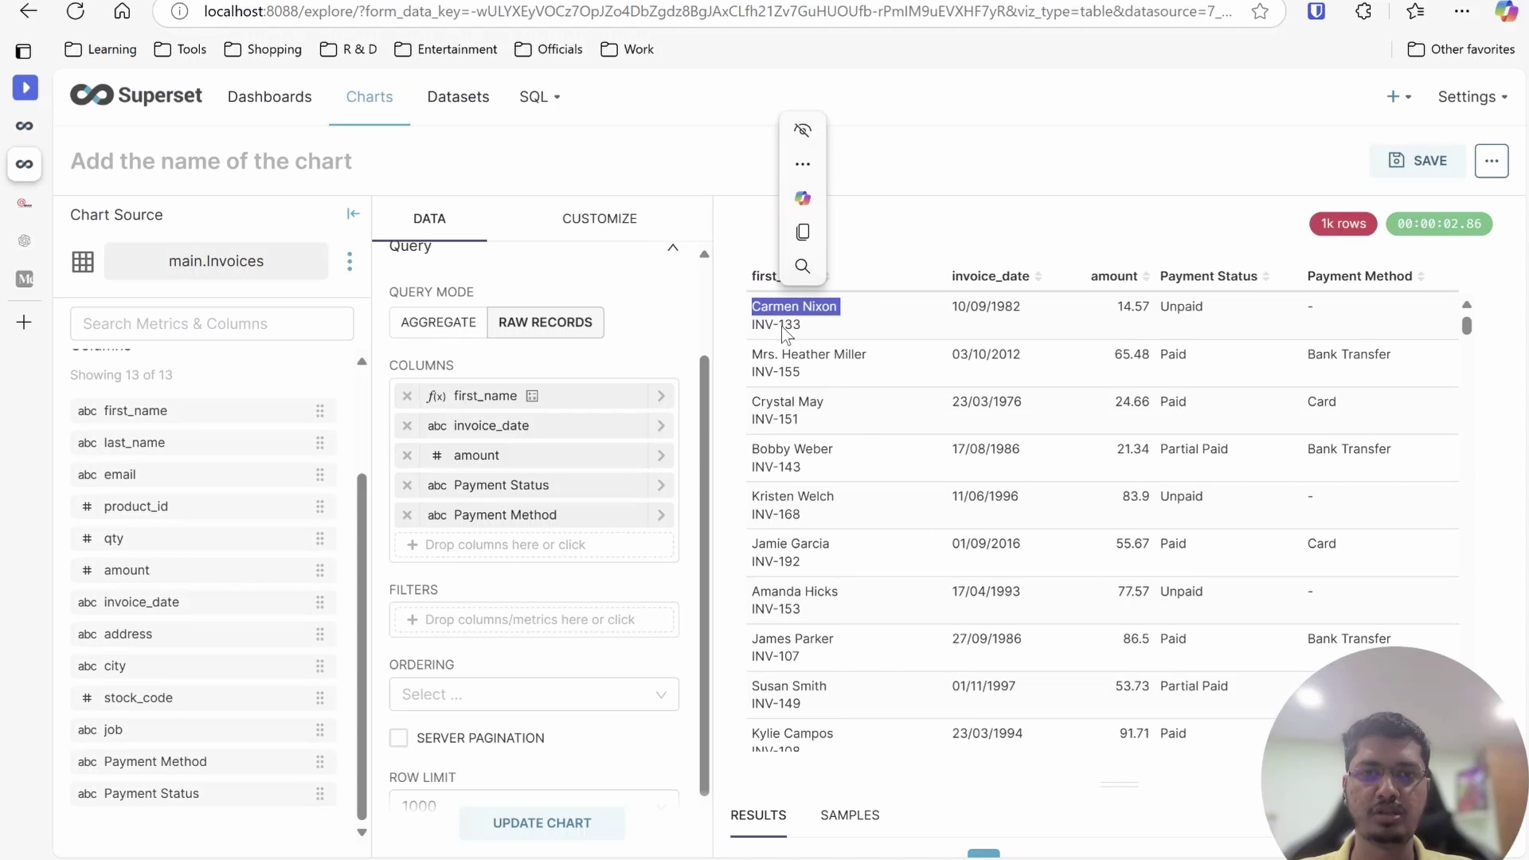
pyautogui.tripleClick(782, 327)
pyautogui.click(630, 220)
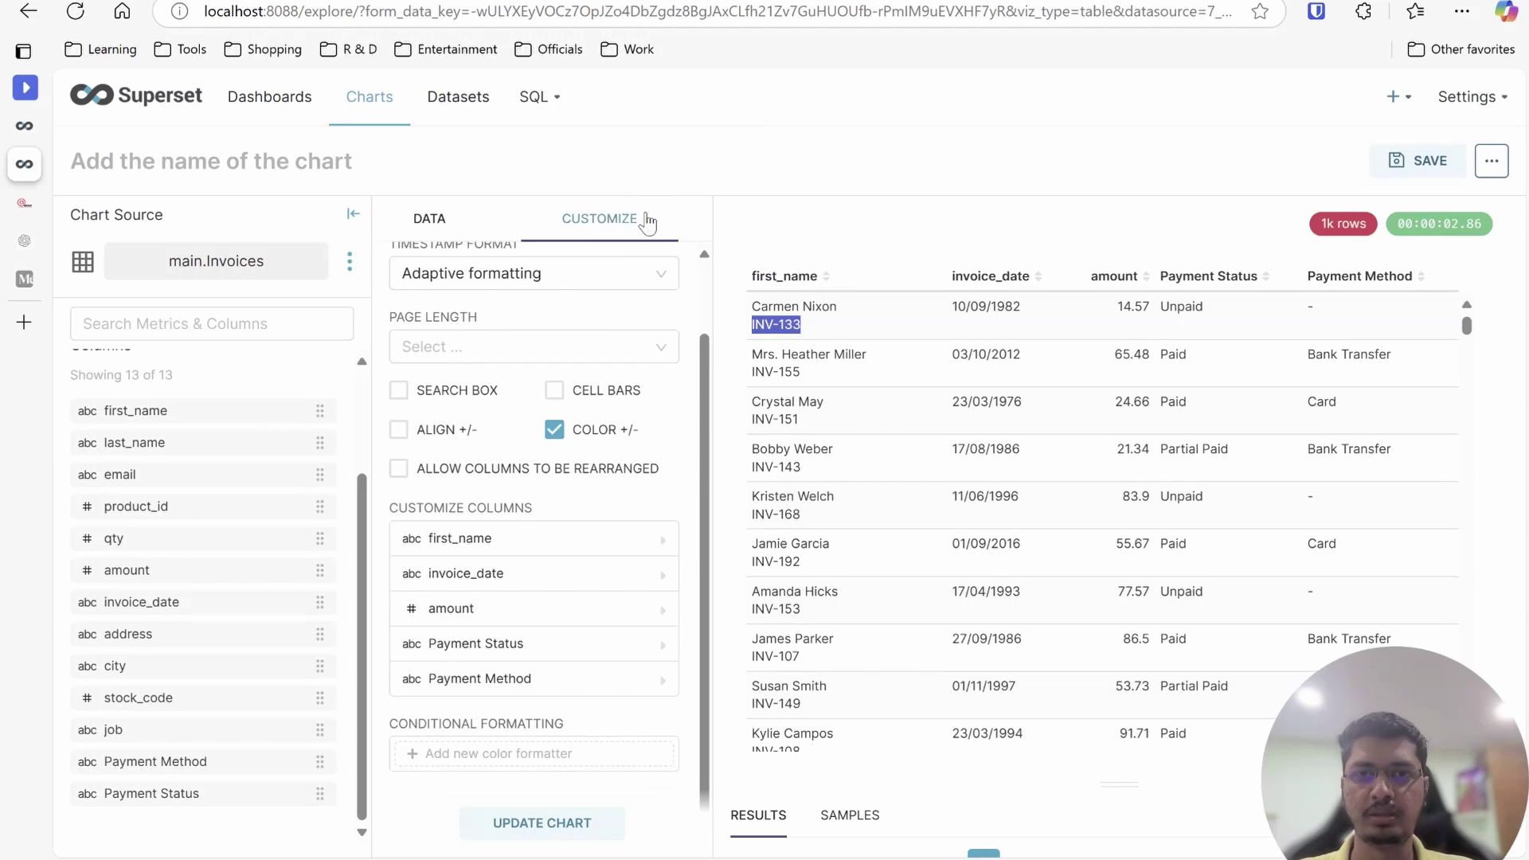
pyautogui.scroll(1, 600, 335)
pyautogui.click(469, 233)
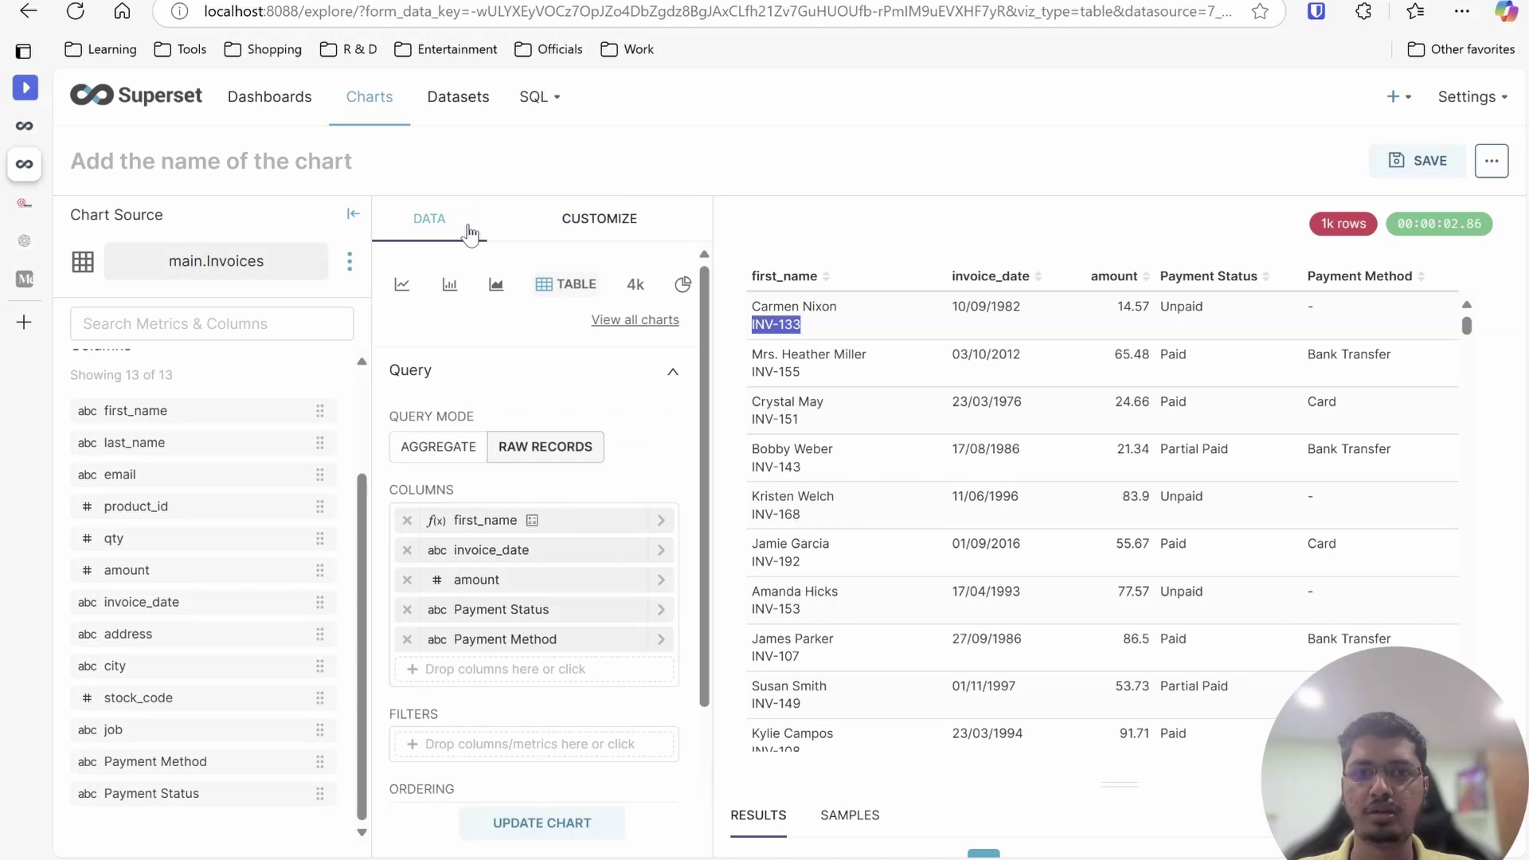
pyautogui.click(660, 520)
# Switch to the Beautifying Table documentation page and examine the CONCAT snippet's flex container, icon image, and name and product_id spans
pyautogui.click(24, 202)
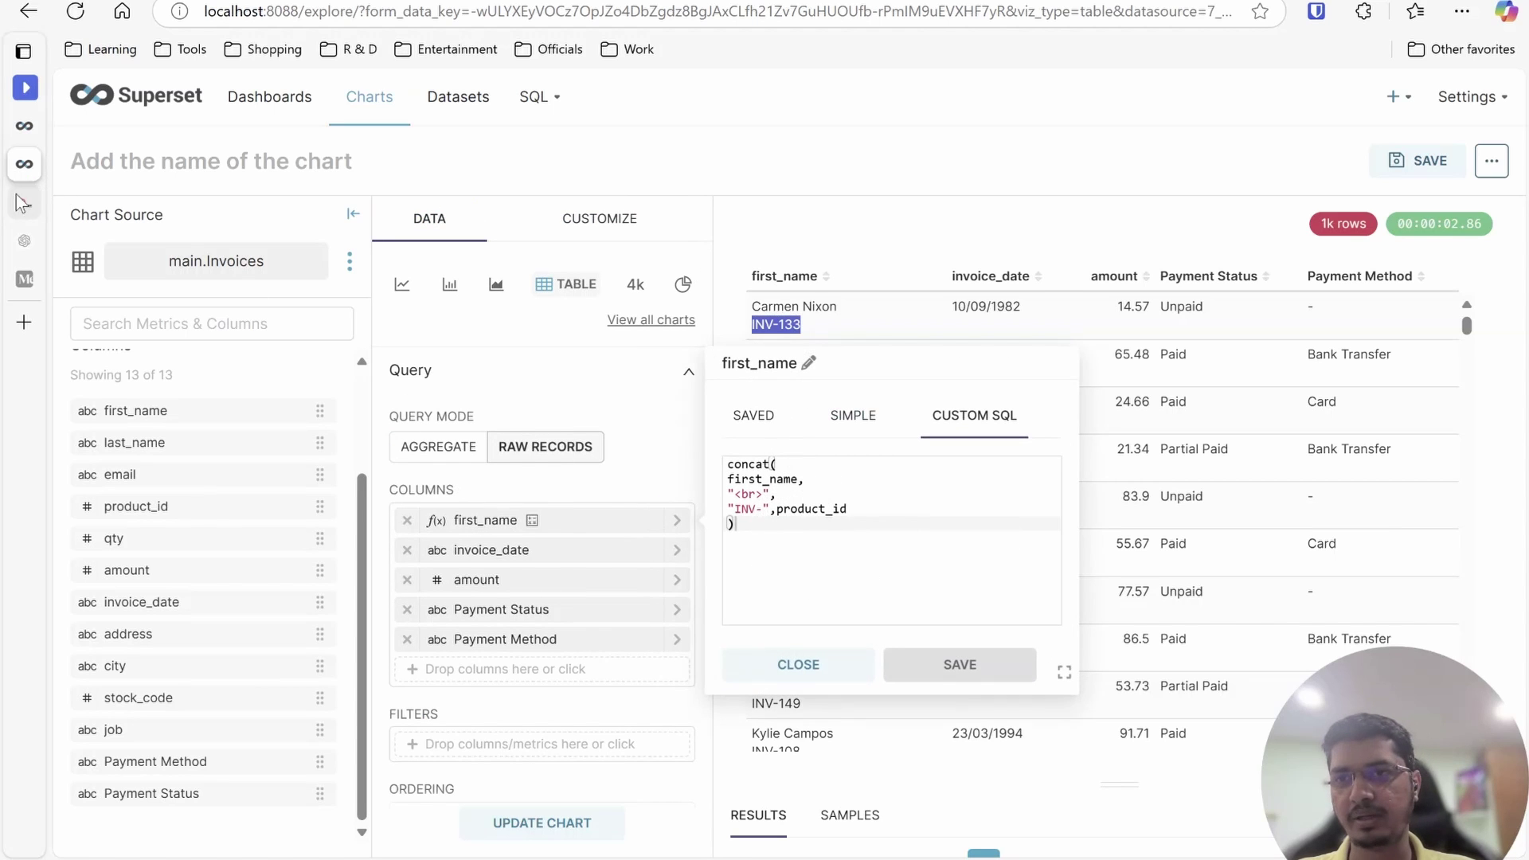
pyautogui.scroll(1, 648, 430)
pyautogui.scroll(1, 648, 430)
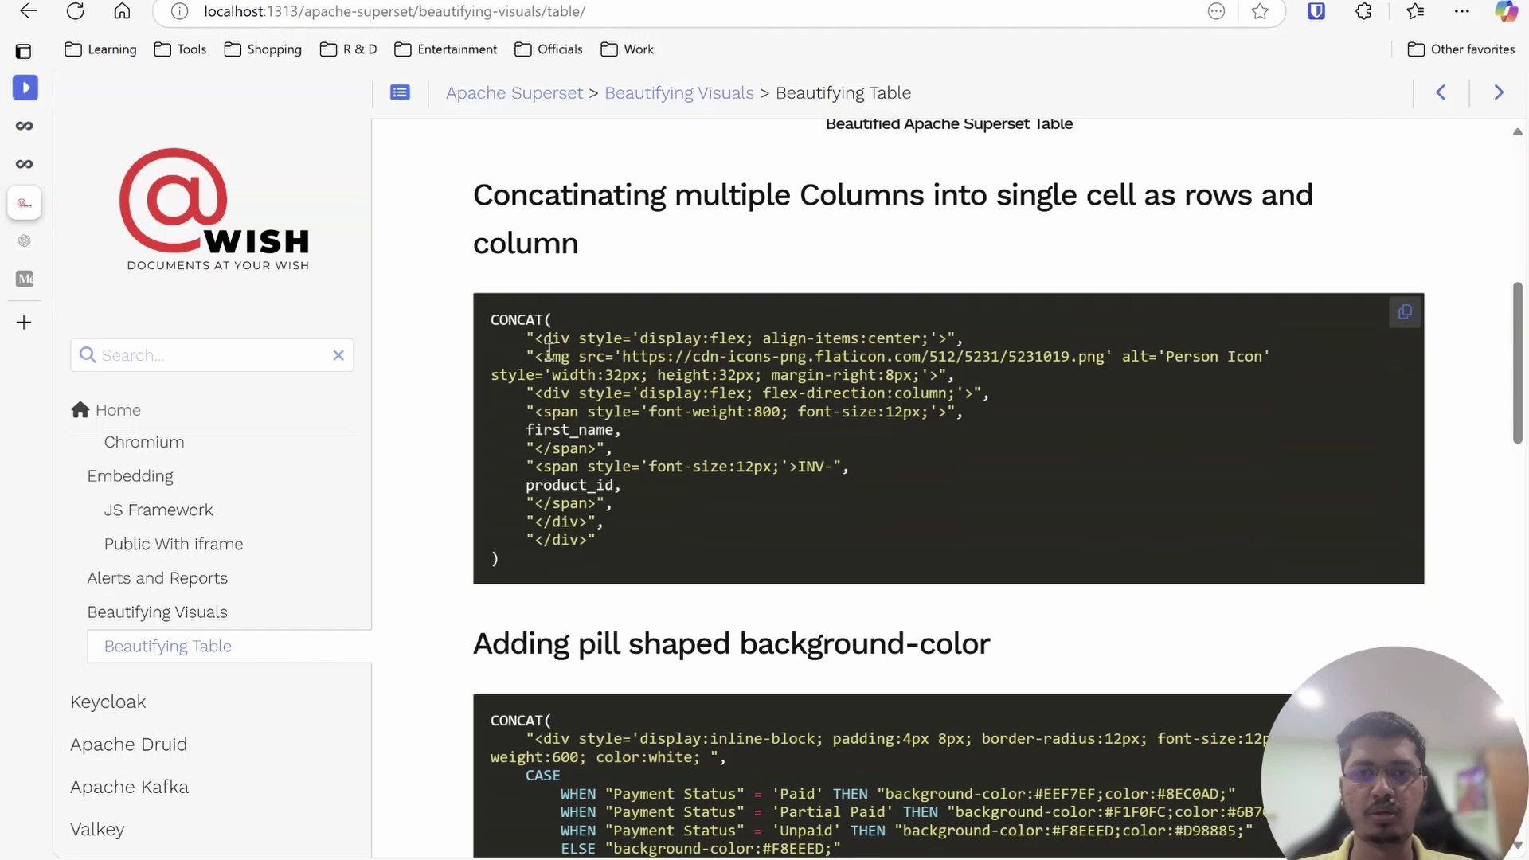
pyautogui.scroll(1, 521, 338)
pyautogui.moveTo(528, 370); pyautogui.dragTo(966, 366)
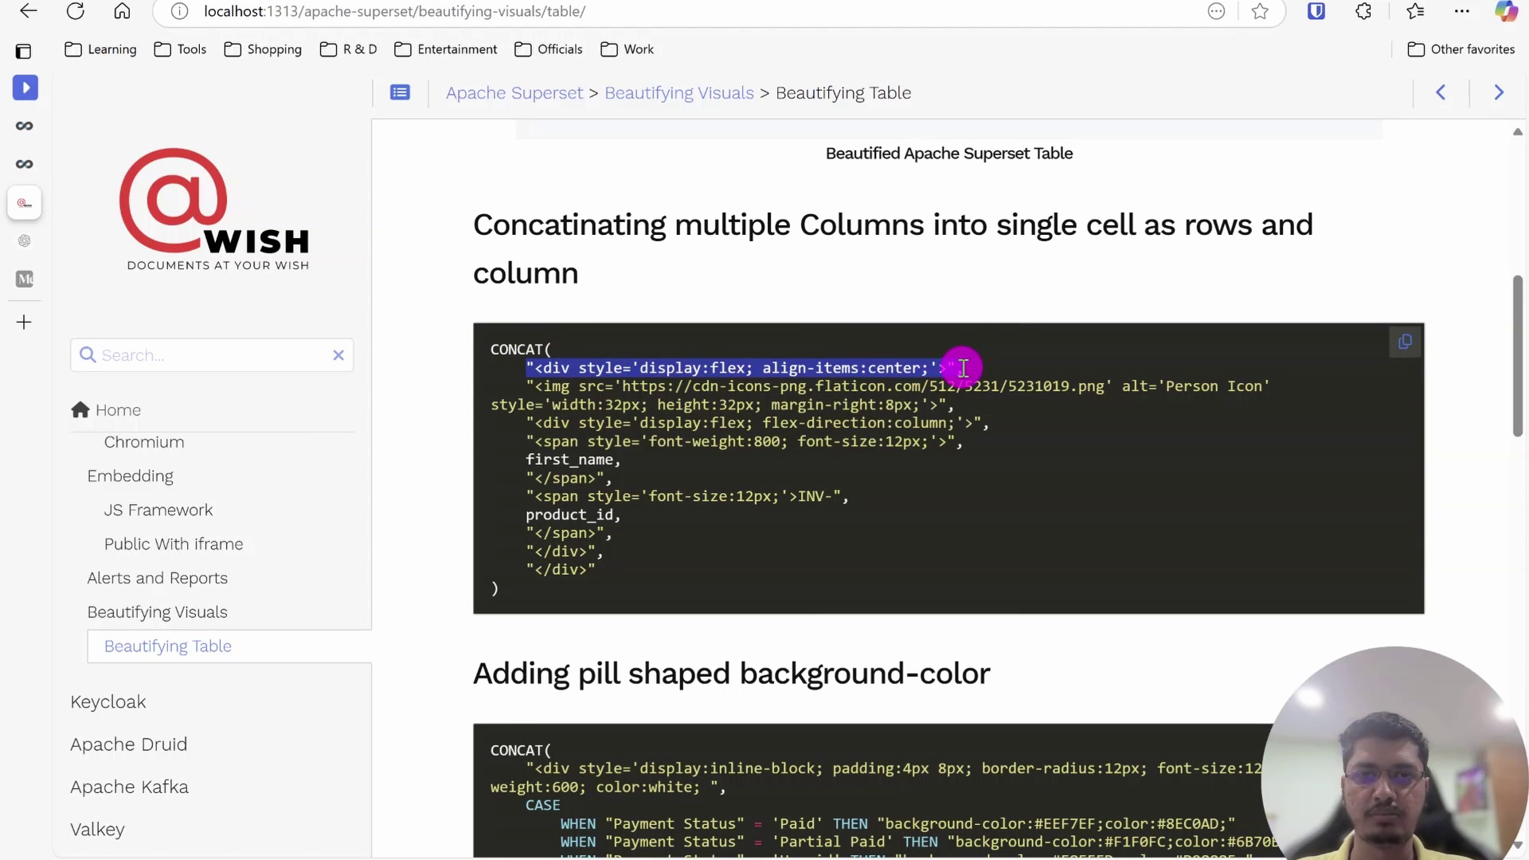
pyautogui.click(527, 386)
pyautogui.moveTo(527, 385); pyautogui.dragTo(960, 405)
pyautogui.moveTo(509, 423); pyautogui.dragTo(972, 422)
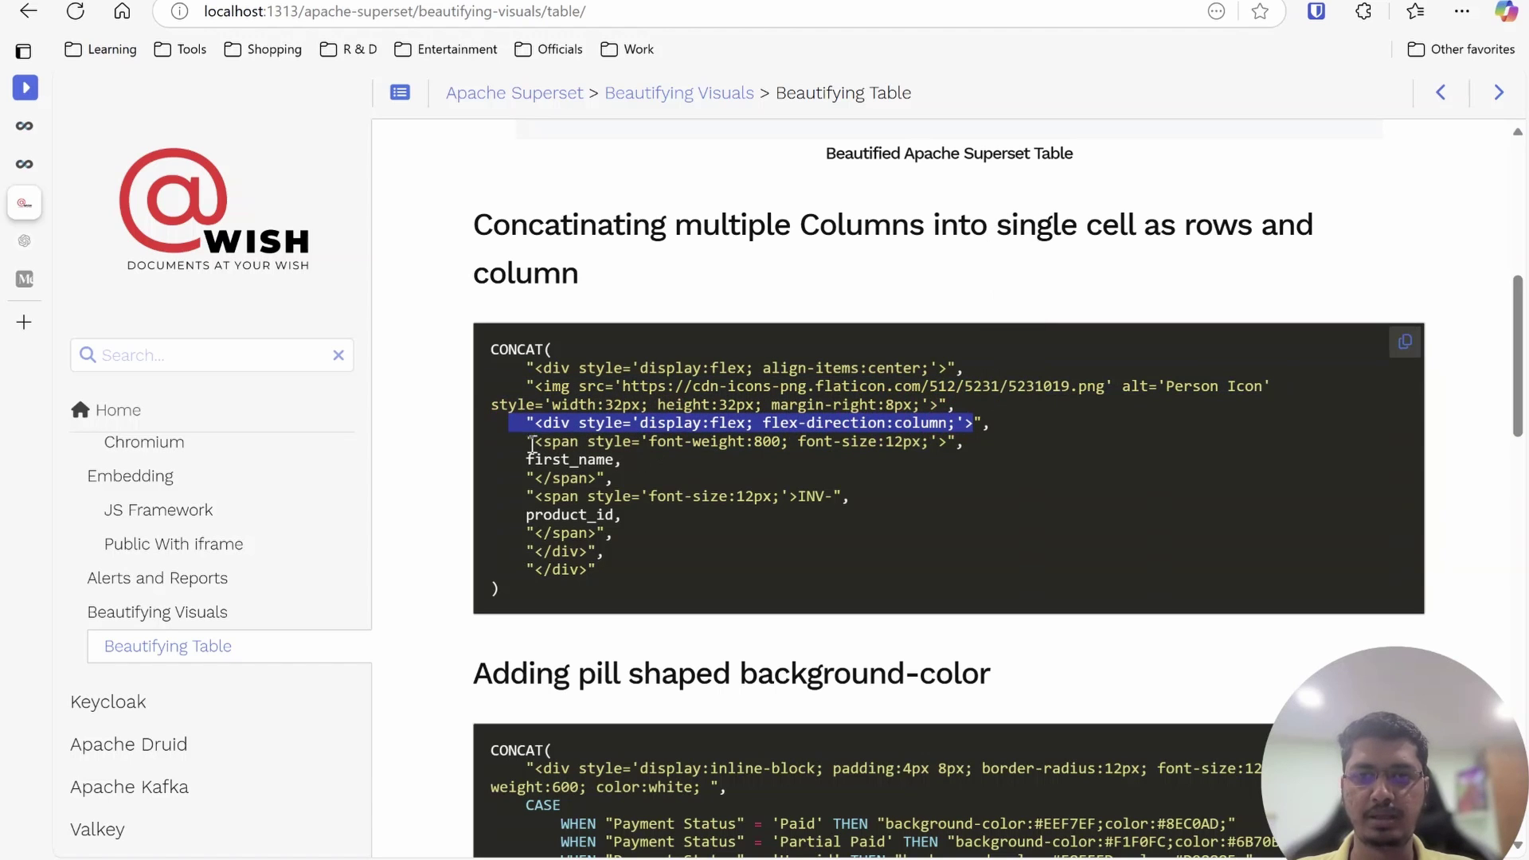
pyautogui.moveTo(526, 442); pyautogui.dragTo(942, 452)
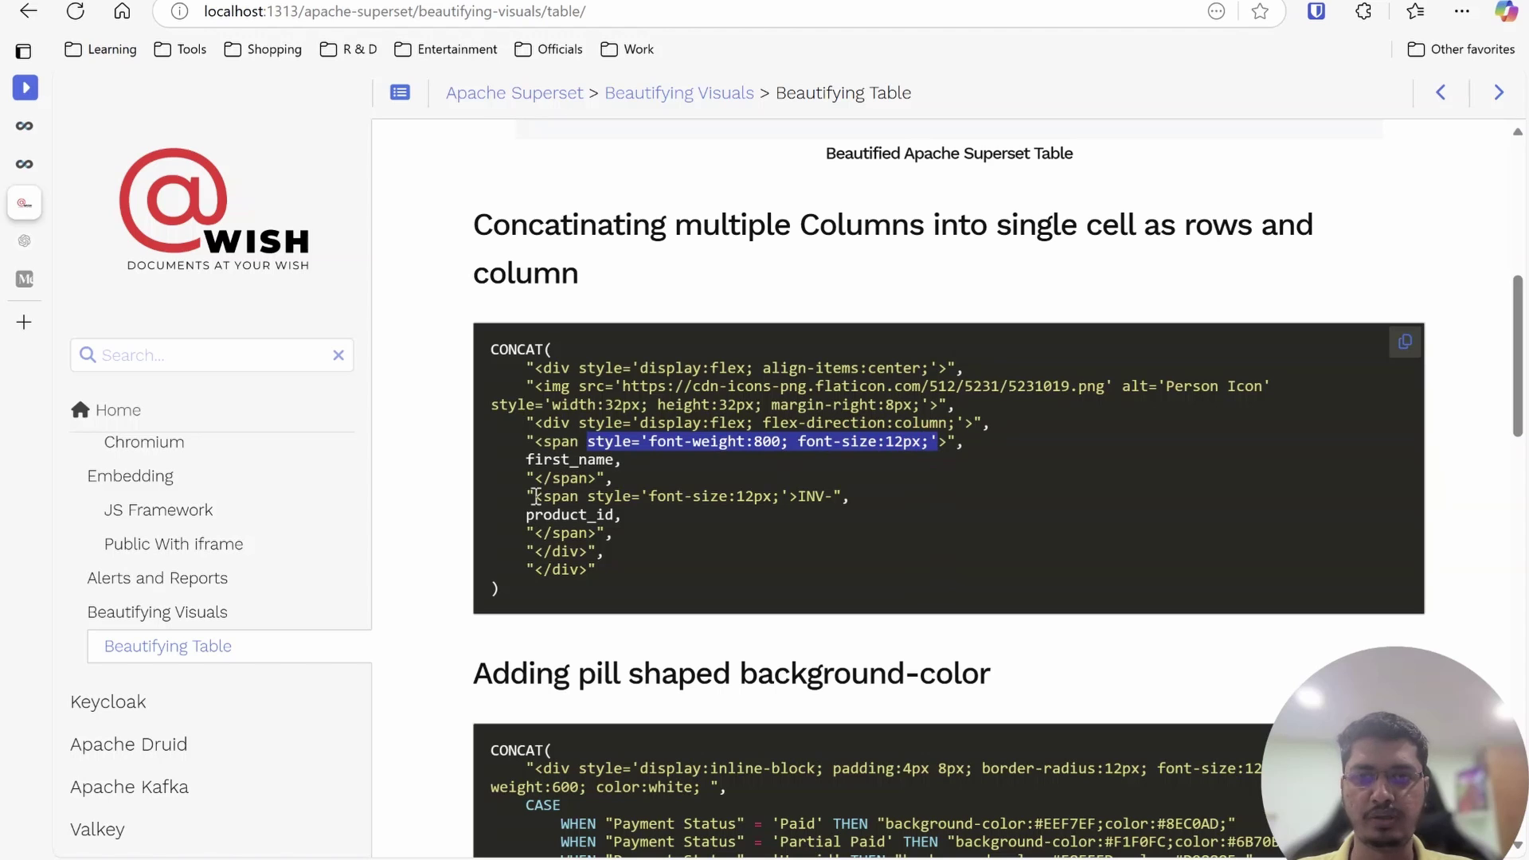
pyautogui.moveTo(528, 497); pyautogui.dragTo(868, 497)
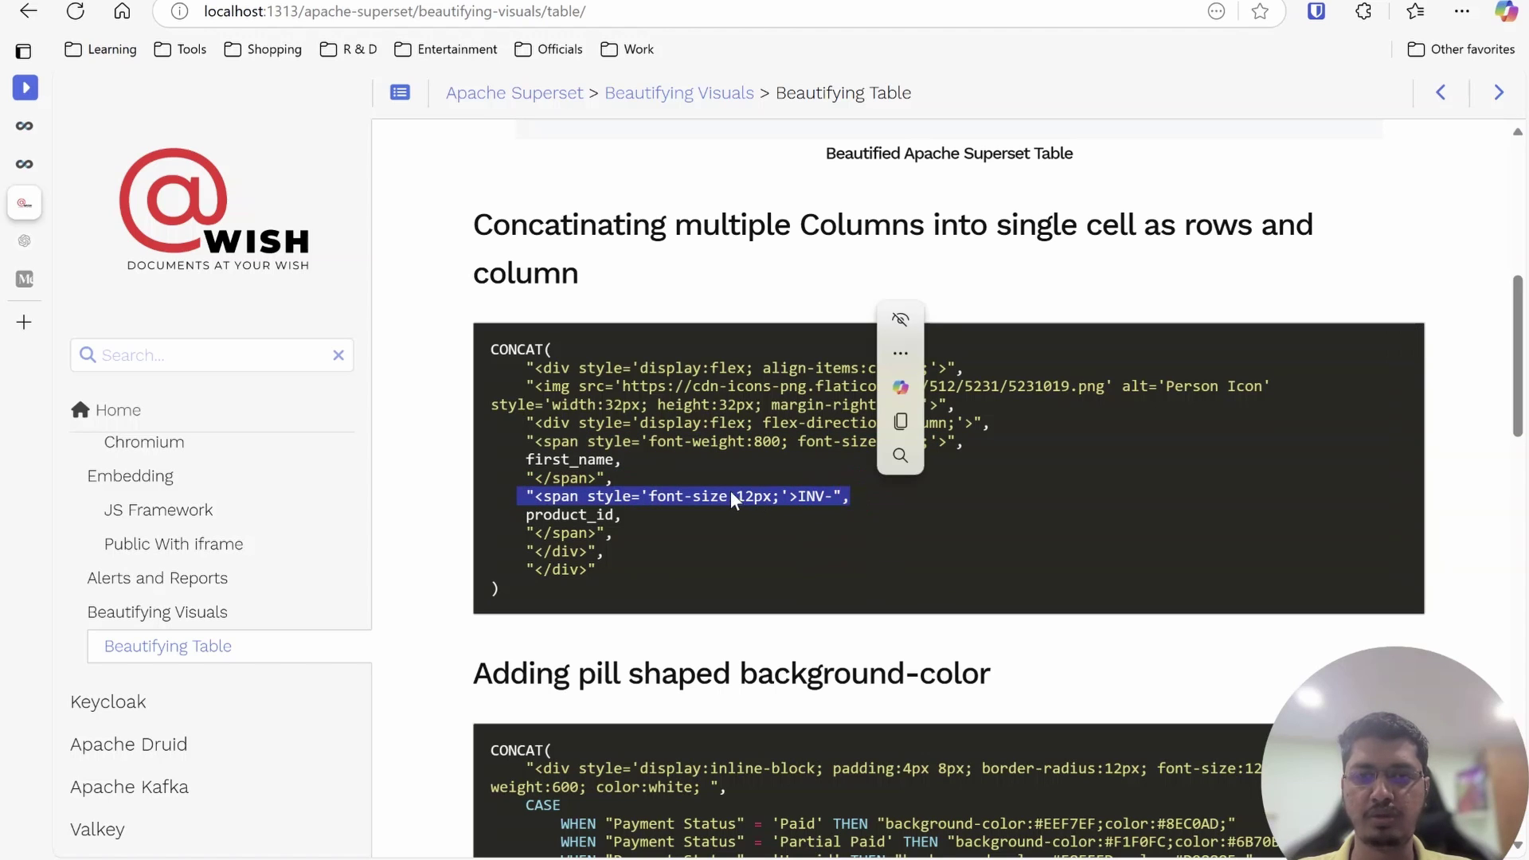
pyautogui.doubleClick(555, 518)
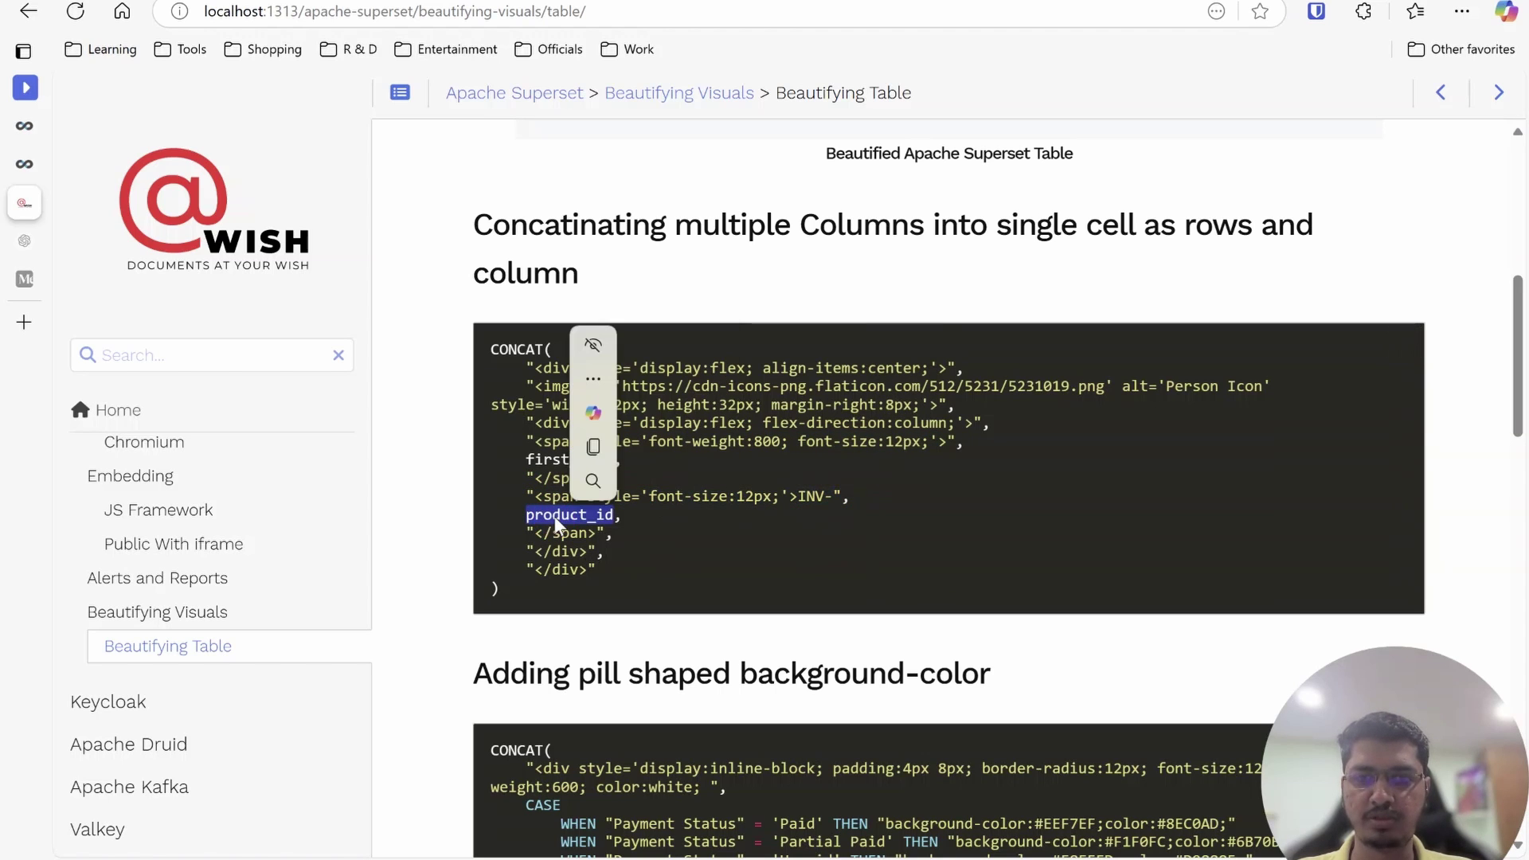
# Copy the entire CONCAT snippet from the Beautifying Table page and replace the first_name column's custom SQL in Superset with it
pyautogui.click(637, 612)
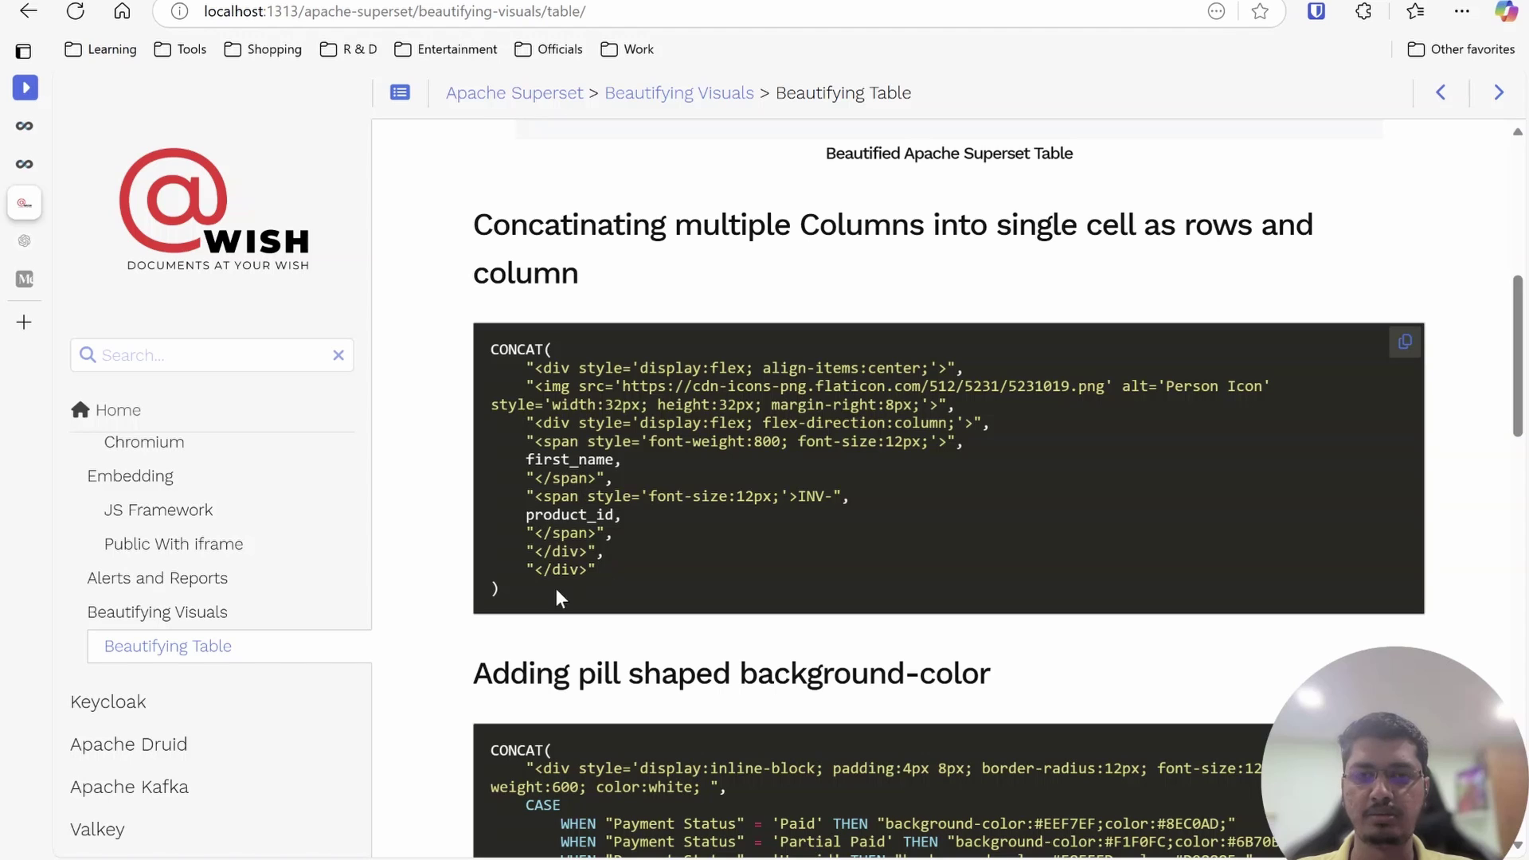
pyautogui.moveTo(560, 599); pyautogui.dragTo(492, 348)
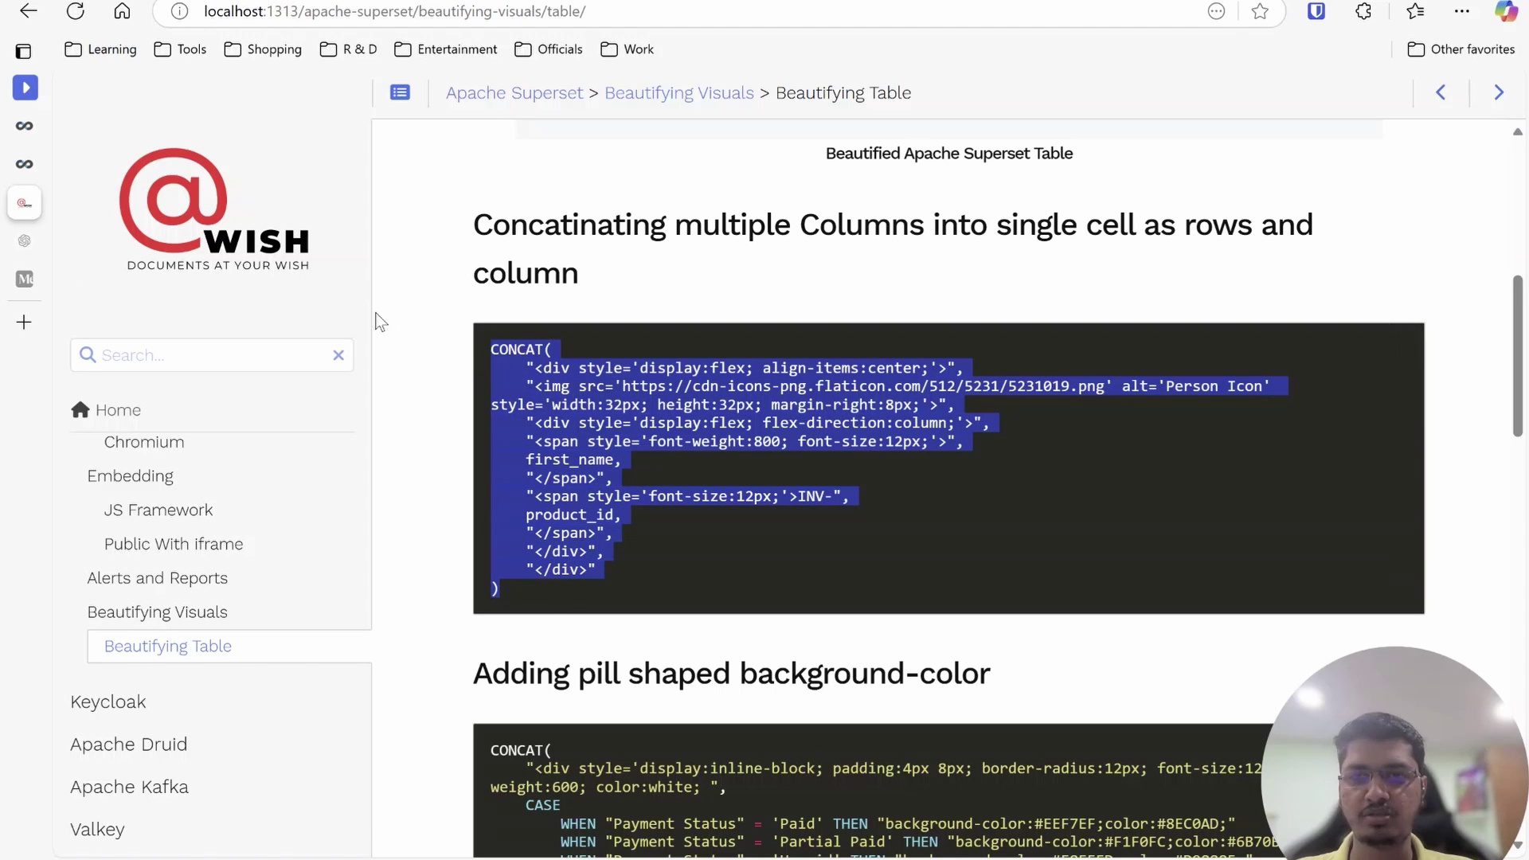
pyautogui.click(24, 163)
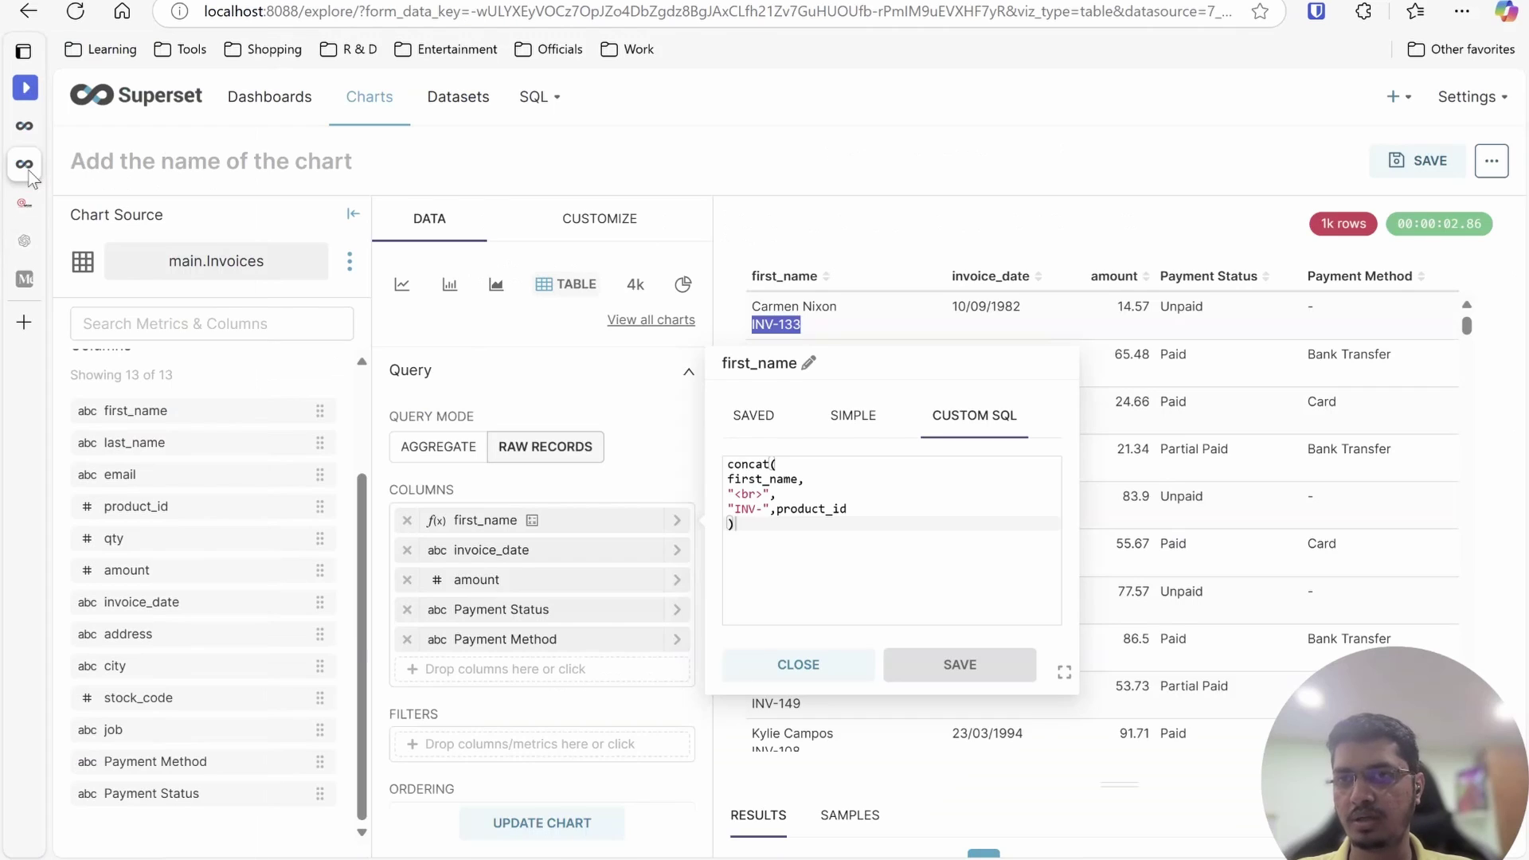
pyautogui.click(803, 527)
pyautogui.hotkey('ctrl', 'a')
pyautogui.hotkey('ctrl', 'v')
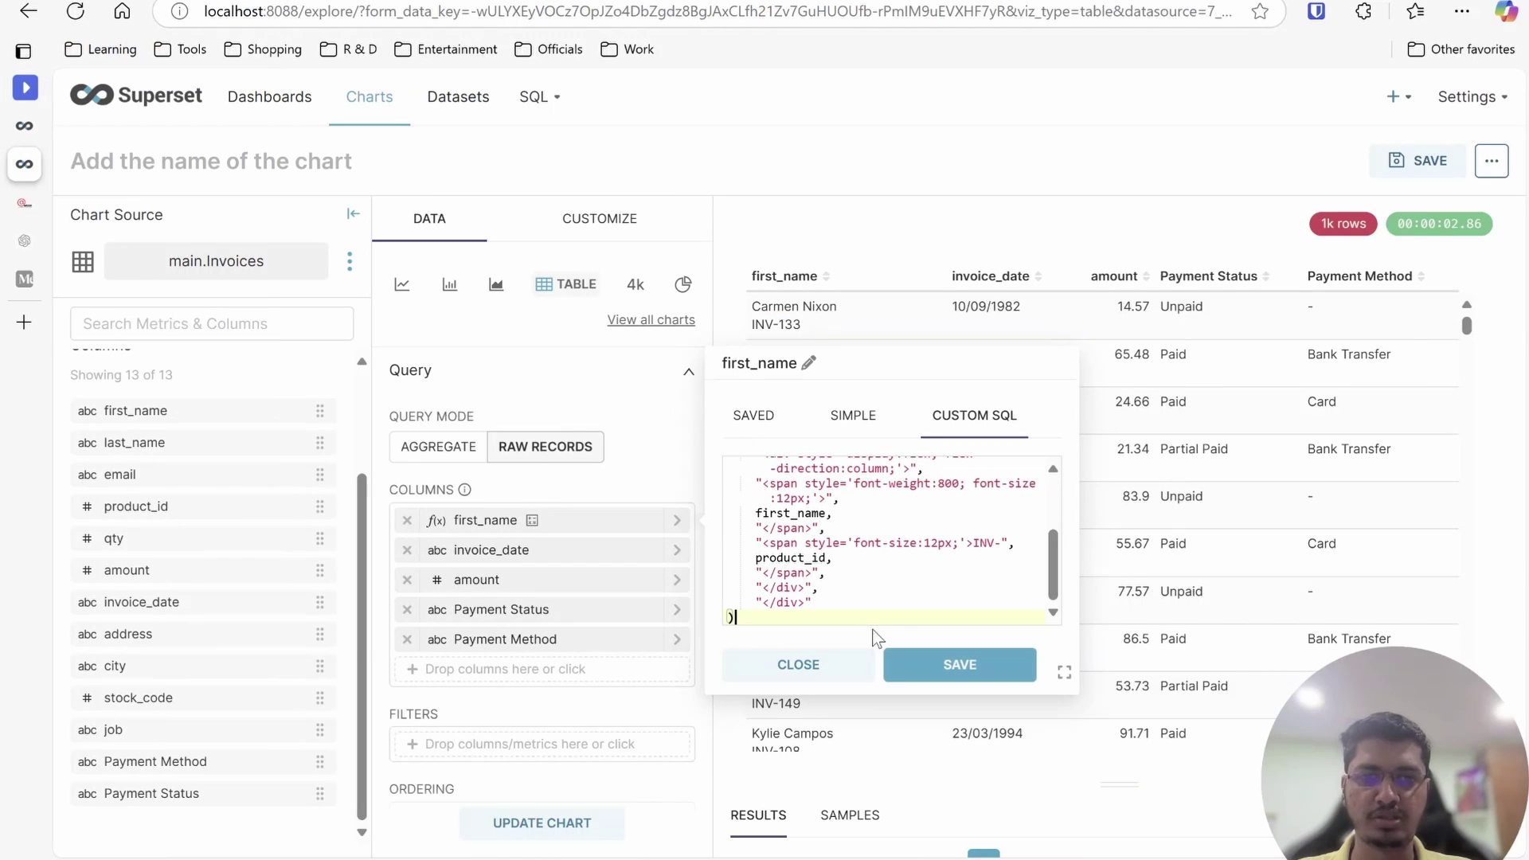
# Save the CONCAT expression with the icon image and styled spans for first_name and update the chart
pyautogui.moveTo(23, 203)
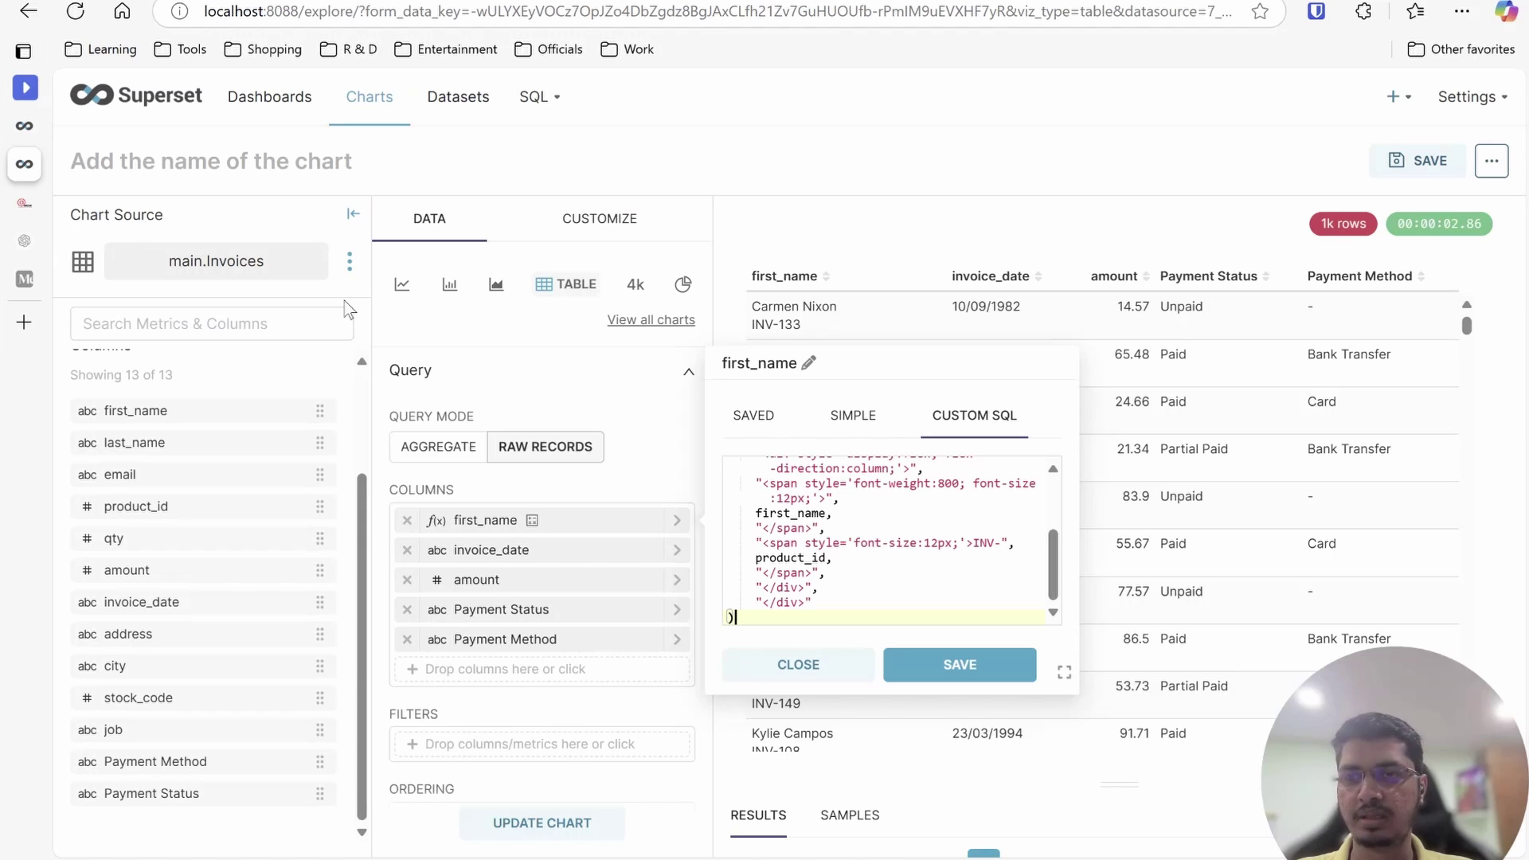
pyautogui.scroll(3, 753, 473)
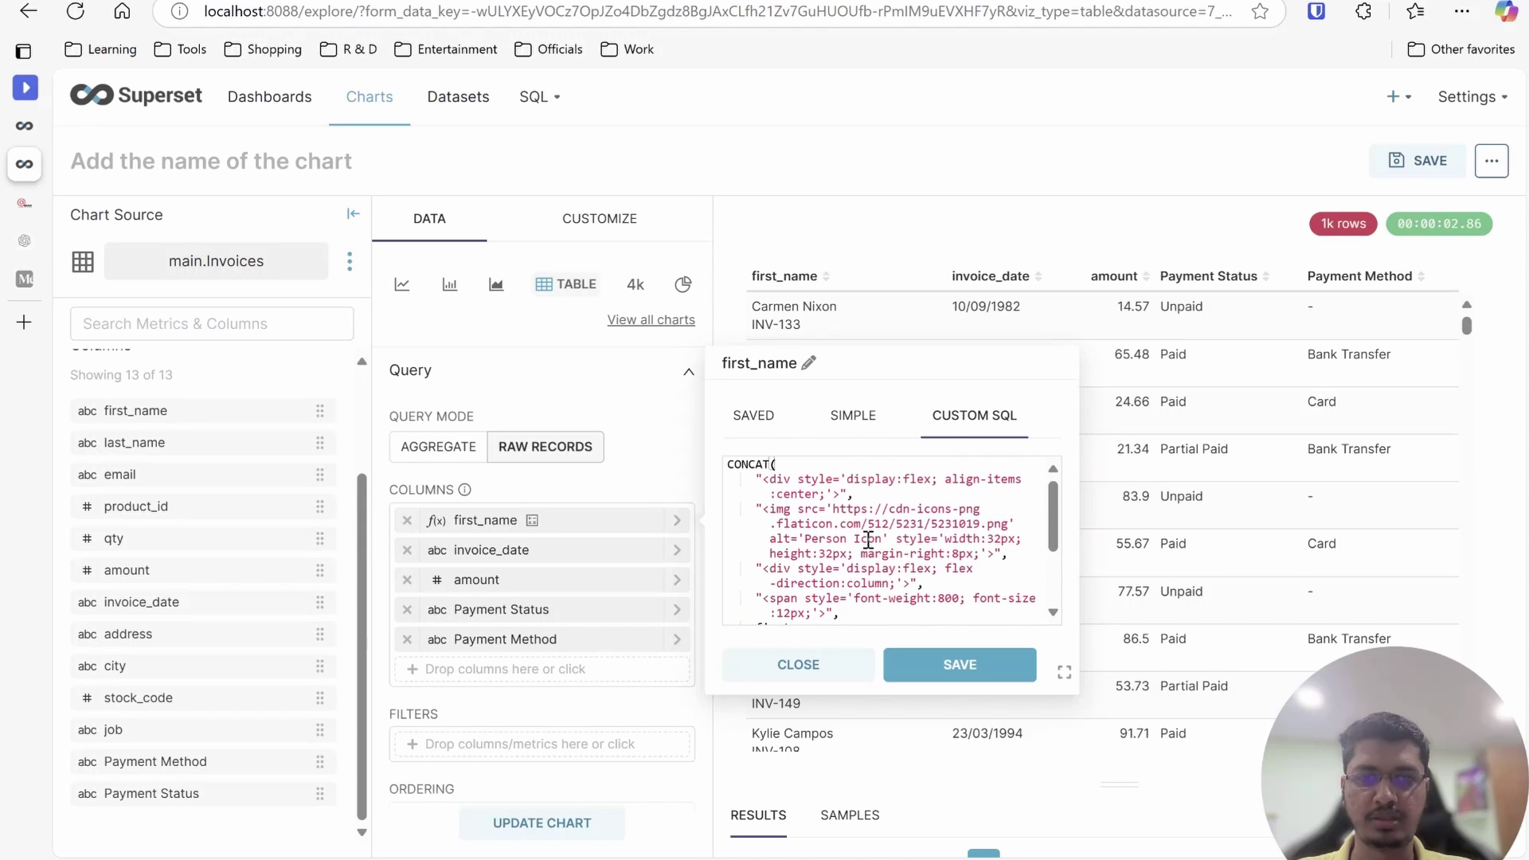
pyautogui.click(975, 666)
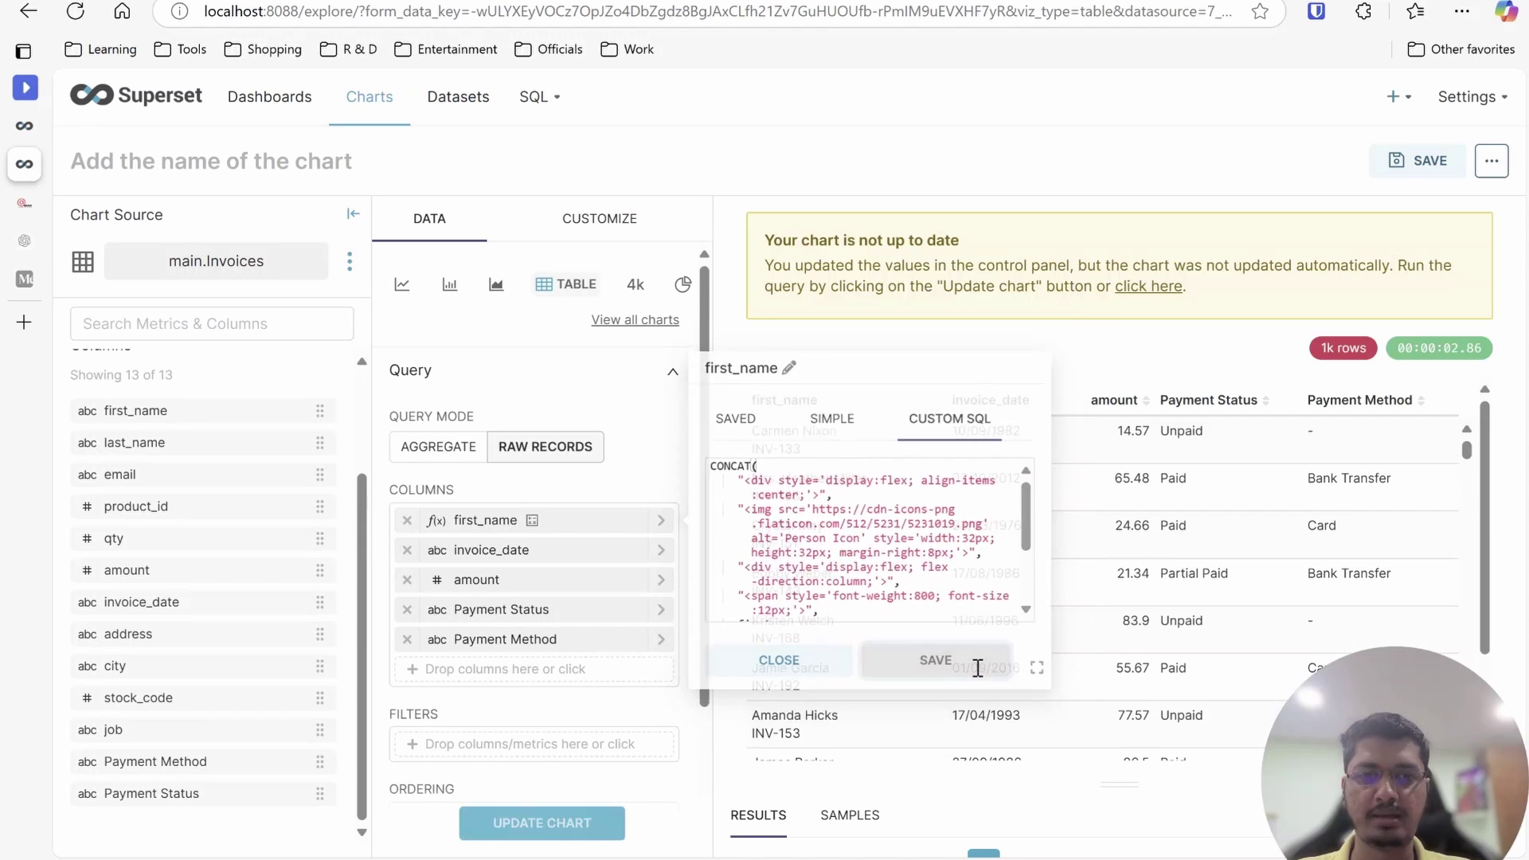
pyautogui.click(557, 824)
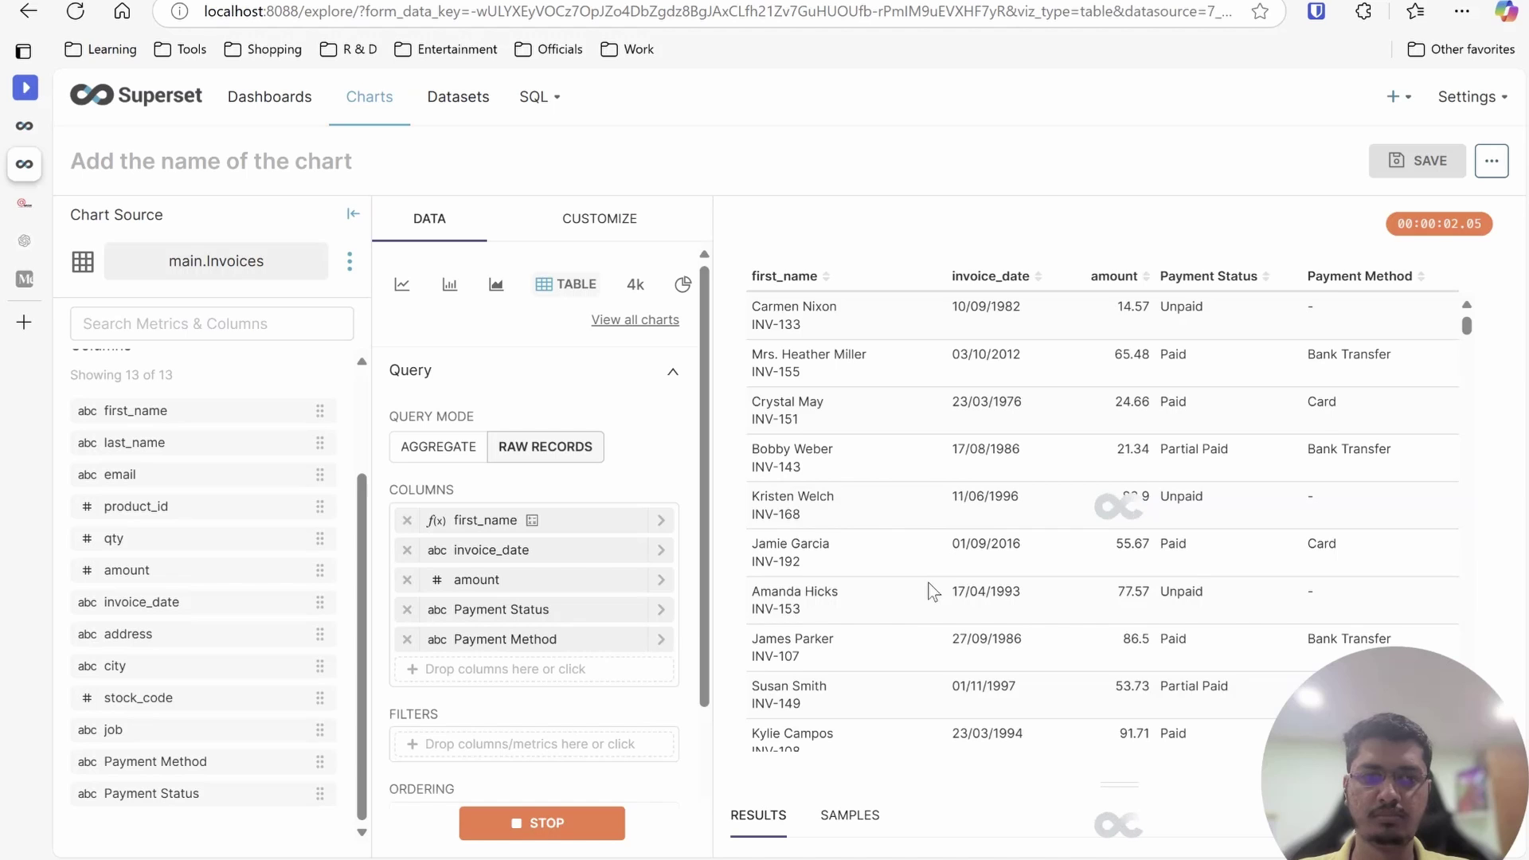
# Examine the styled first_name cells and review the icon image URL and span styles in the column's custom SQL
pyautogui.doubleClick(815, 306)
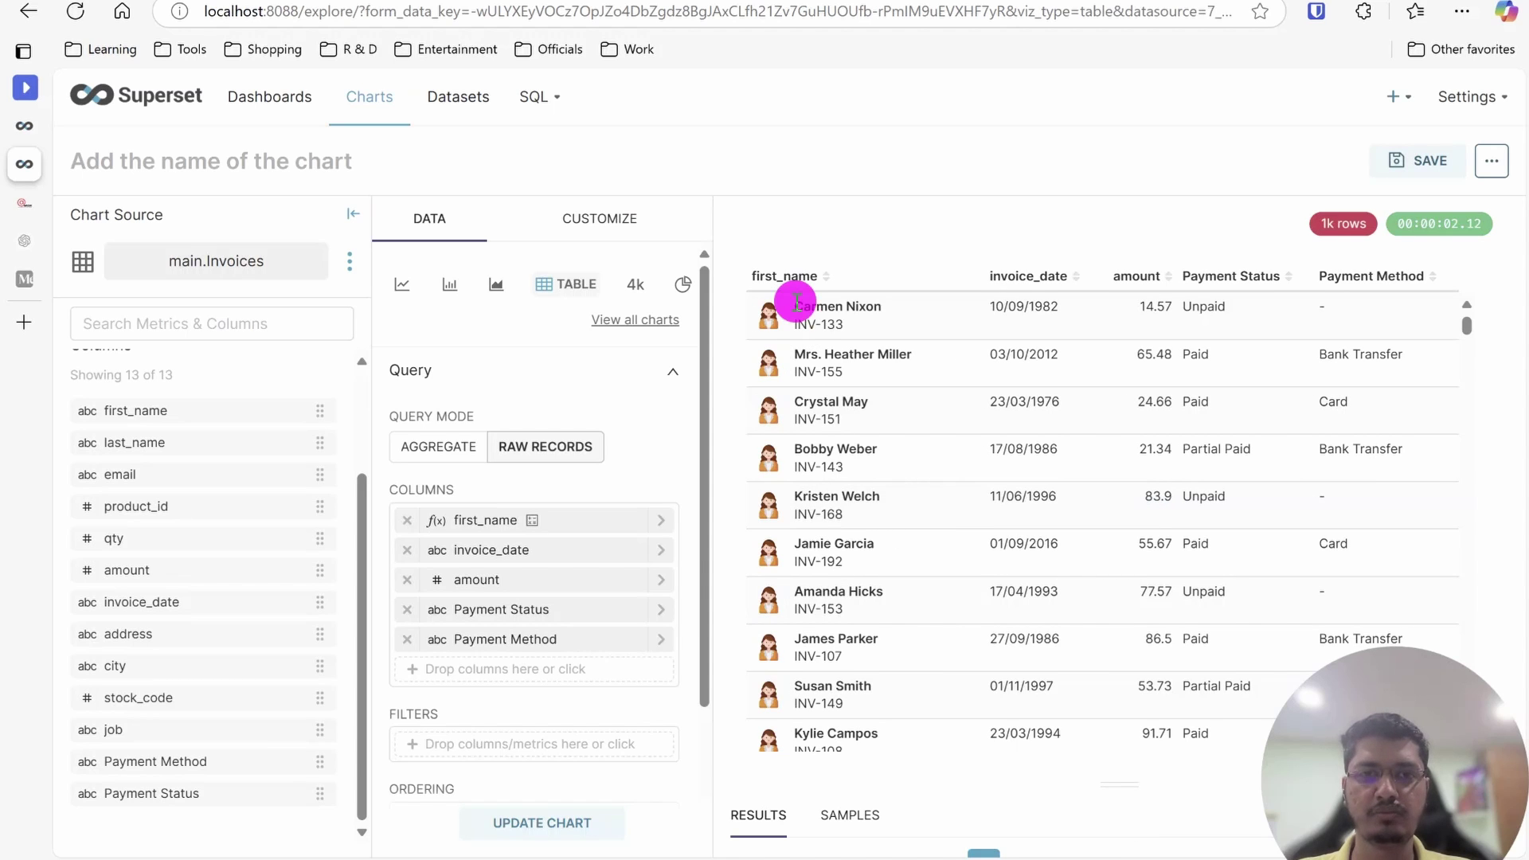
pyautogui.doubleClick(811, 327)
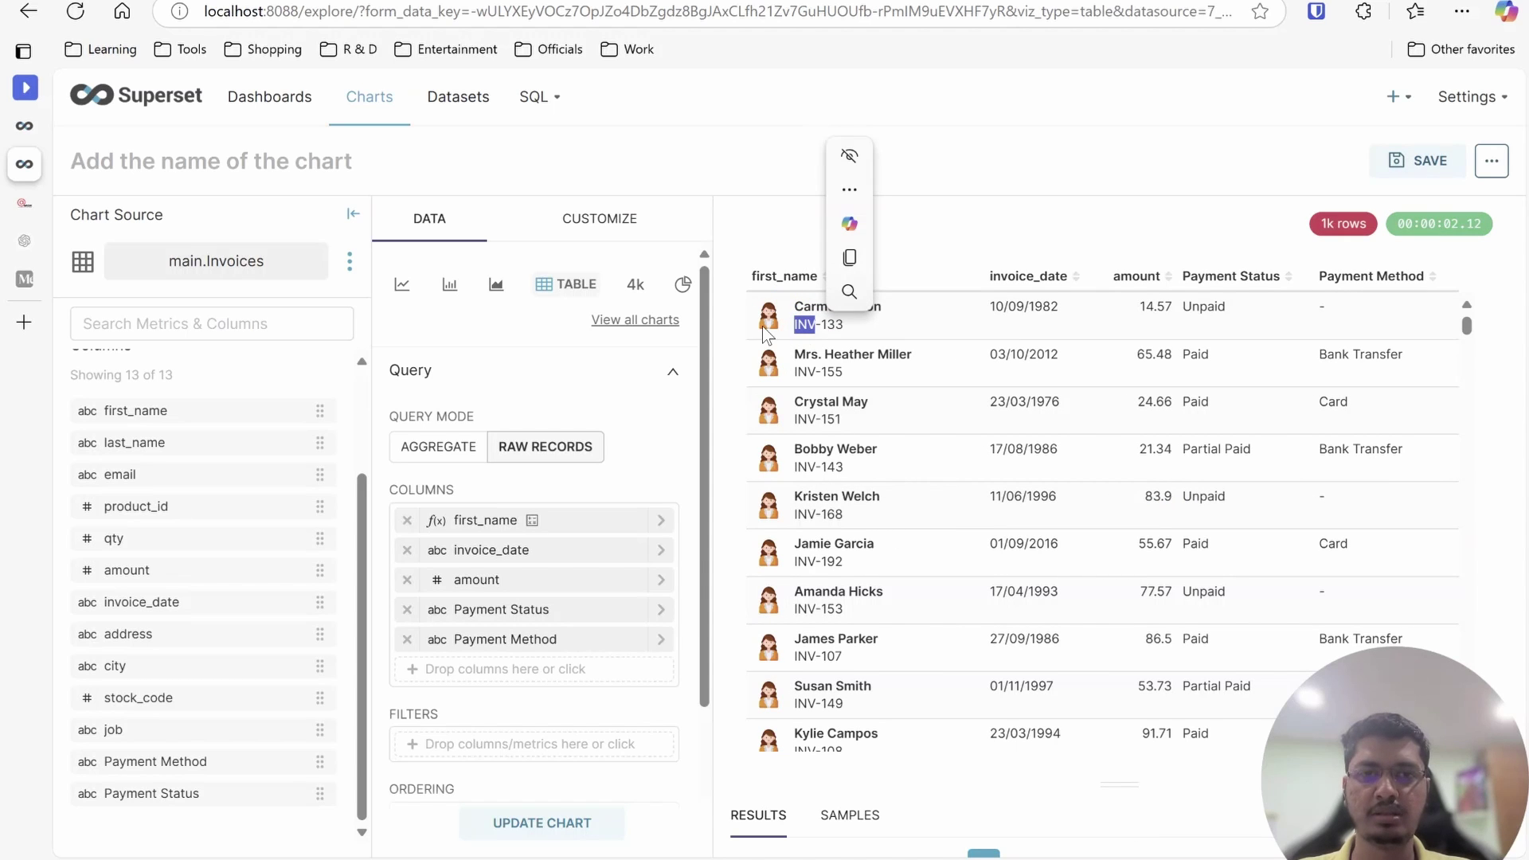
pyautogui.click(661, 522)
pyautogui.scroll(-1, 835, 518)
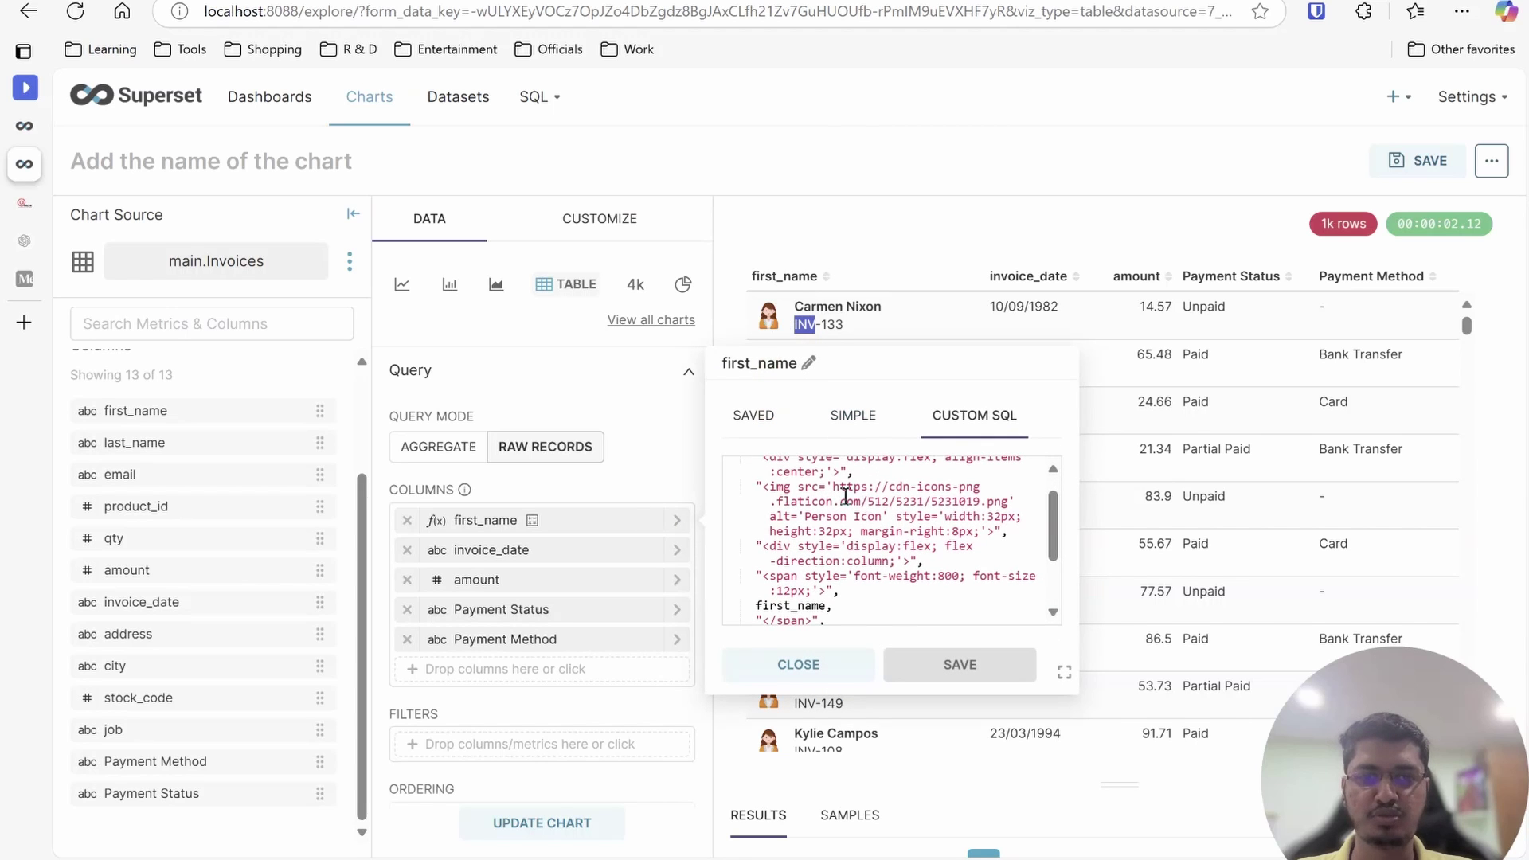
pyautogui.moveTo(833, 486); pyautogui.dragTo(1009, 501)
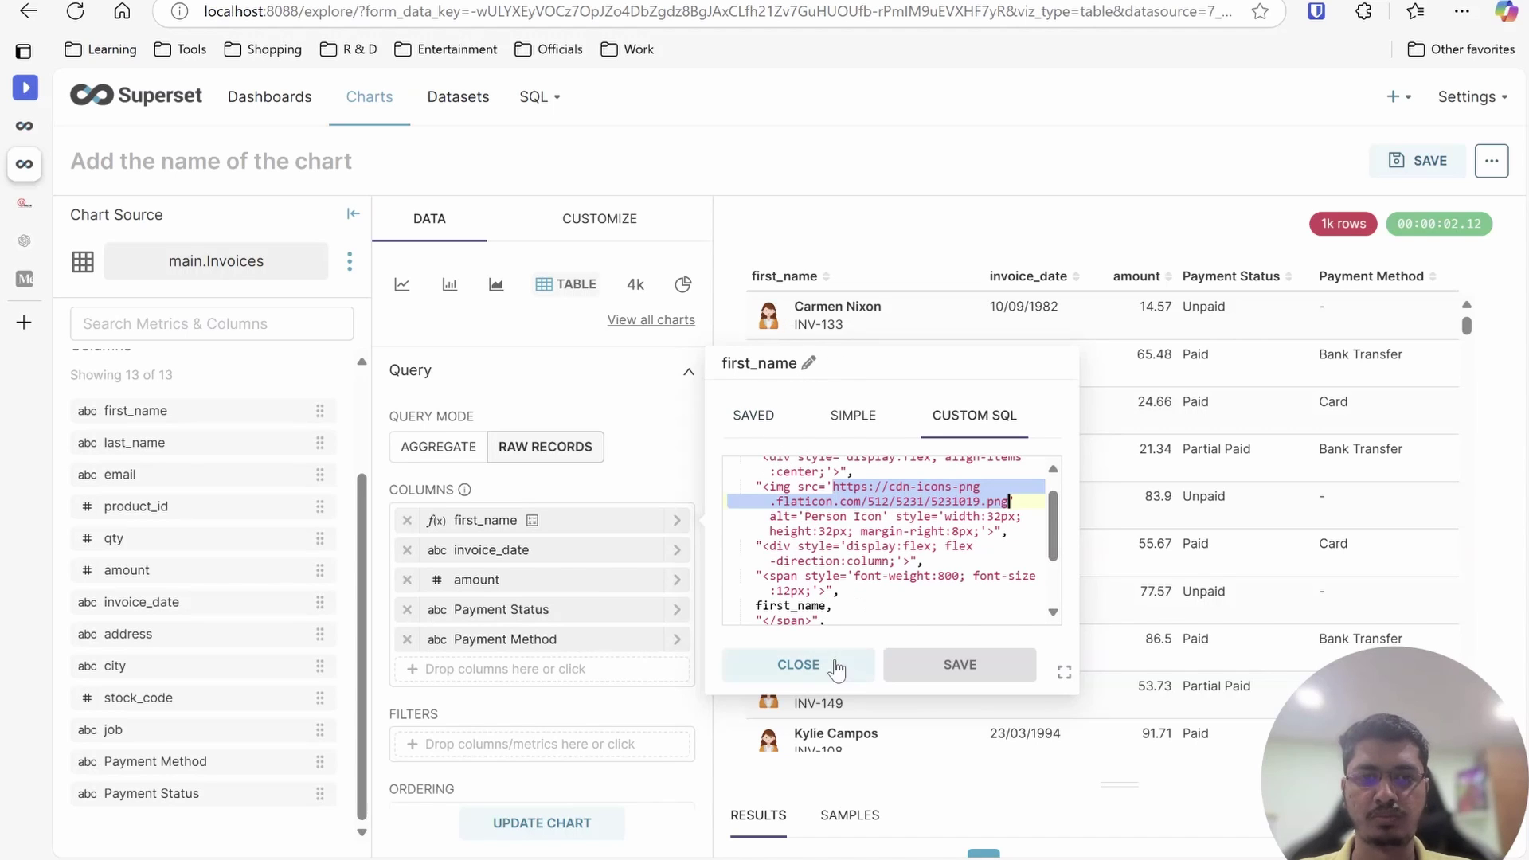
pyautogui.scroll(-3, 948, 502)
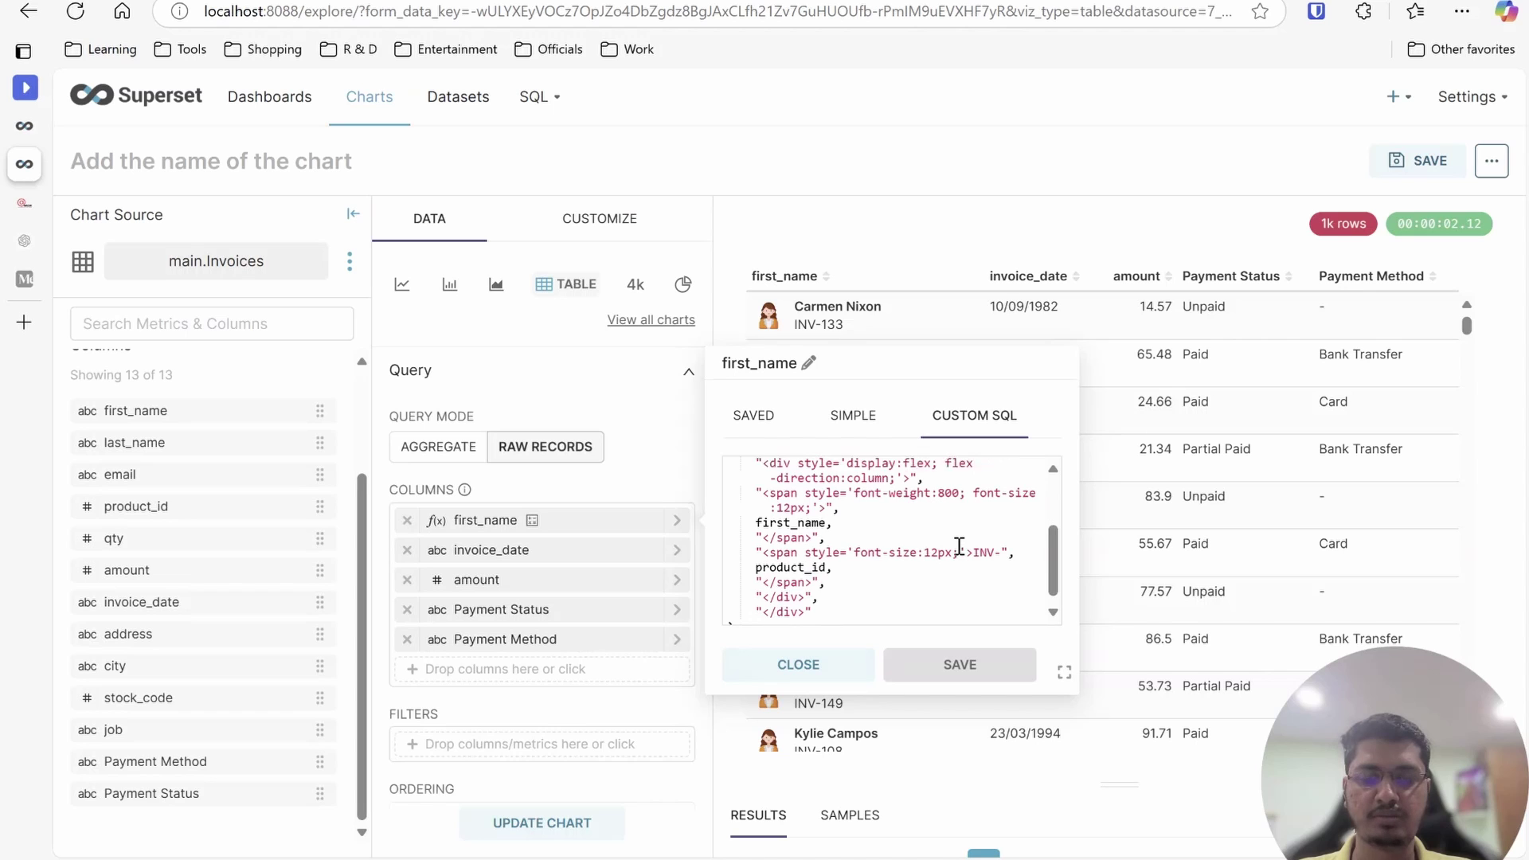
pyautogui.scroll(2, 960, 546)
pyautogui.scroll(1, 959, 546)
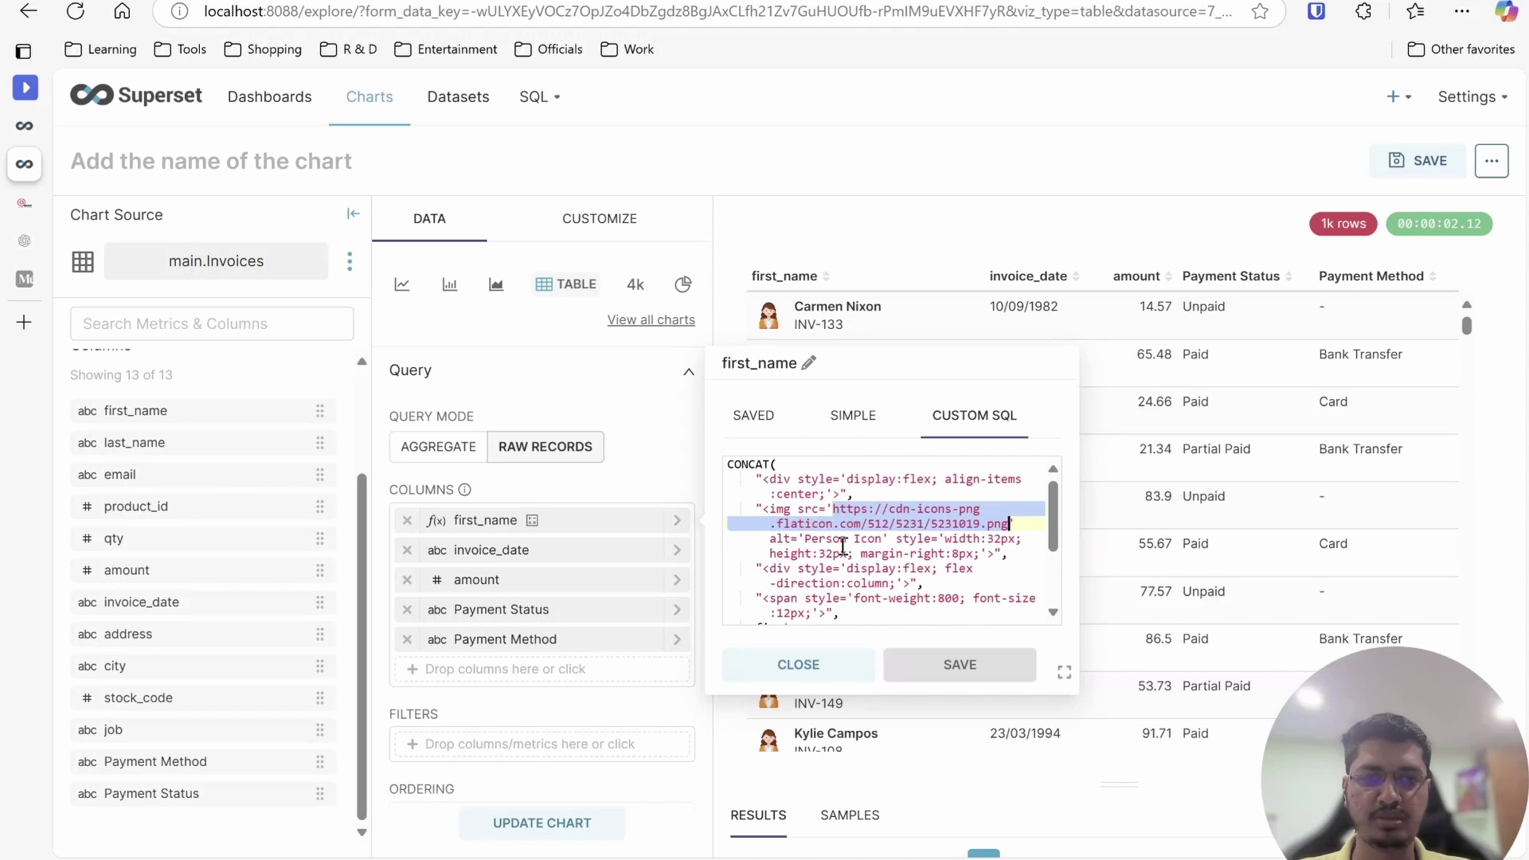
pyautogui.click(831, 671)
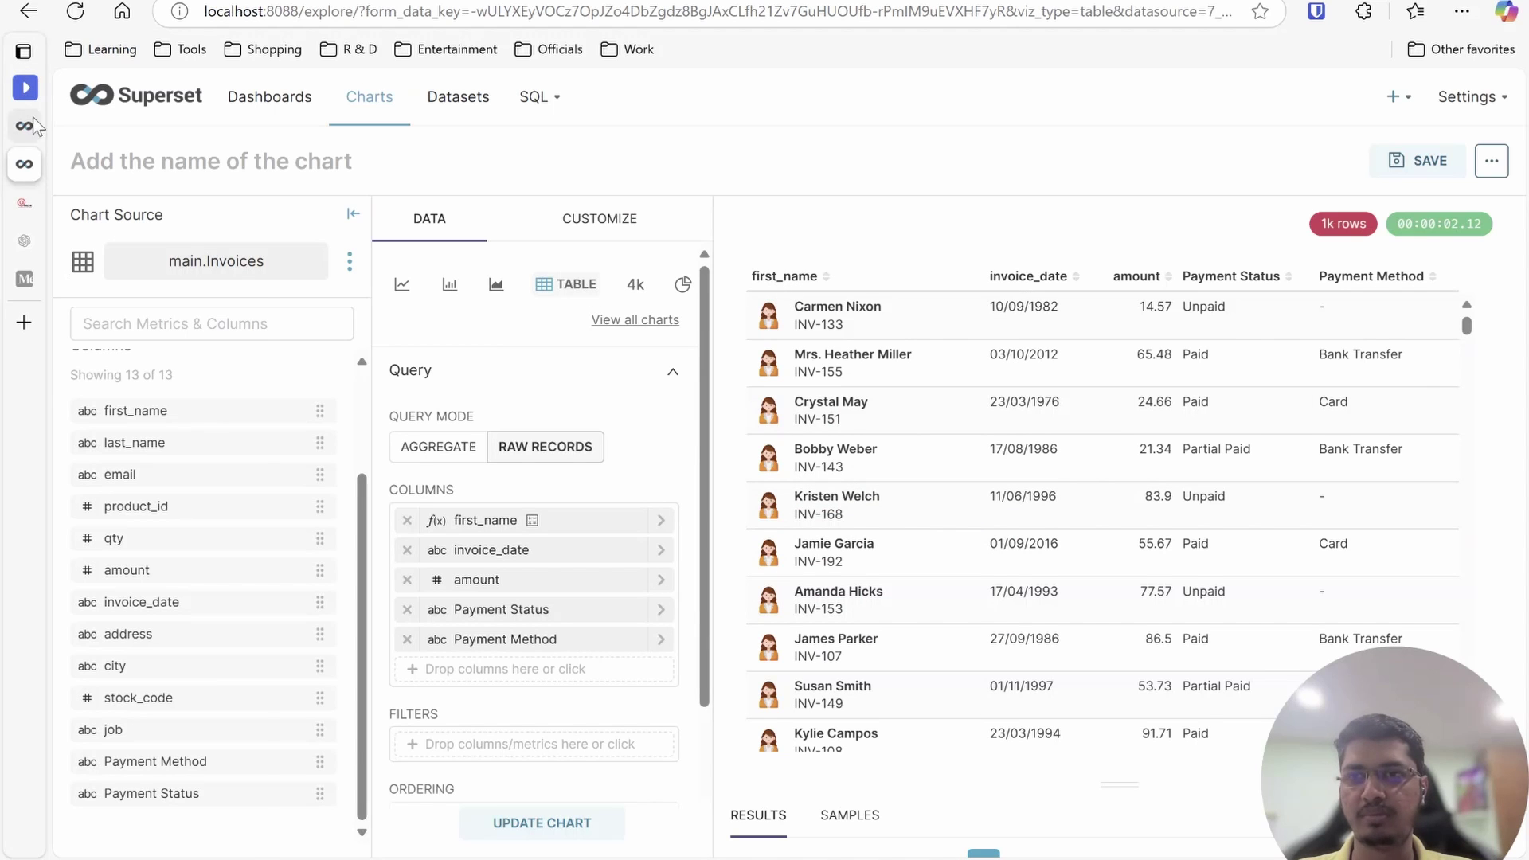
# Check the invoice table in the Medium article, rename the first_name column as Invoice, and update the chart
pyautogui.moveTo(24, 279)
pyautogui.click(70, 280)
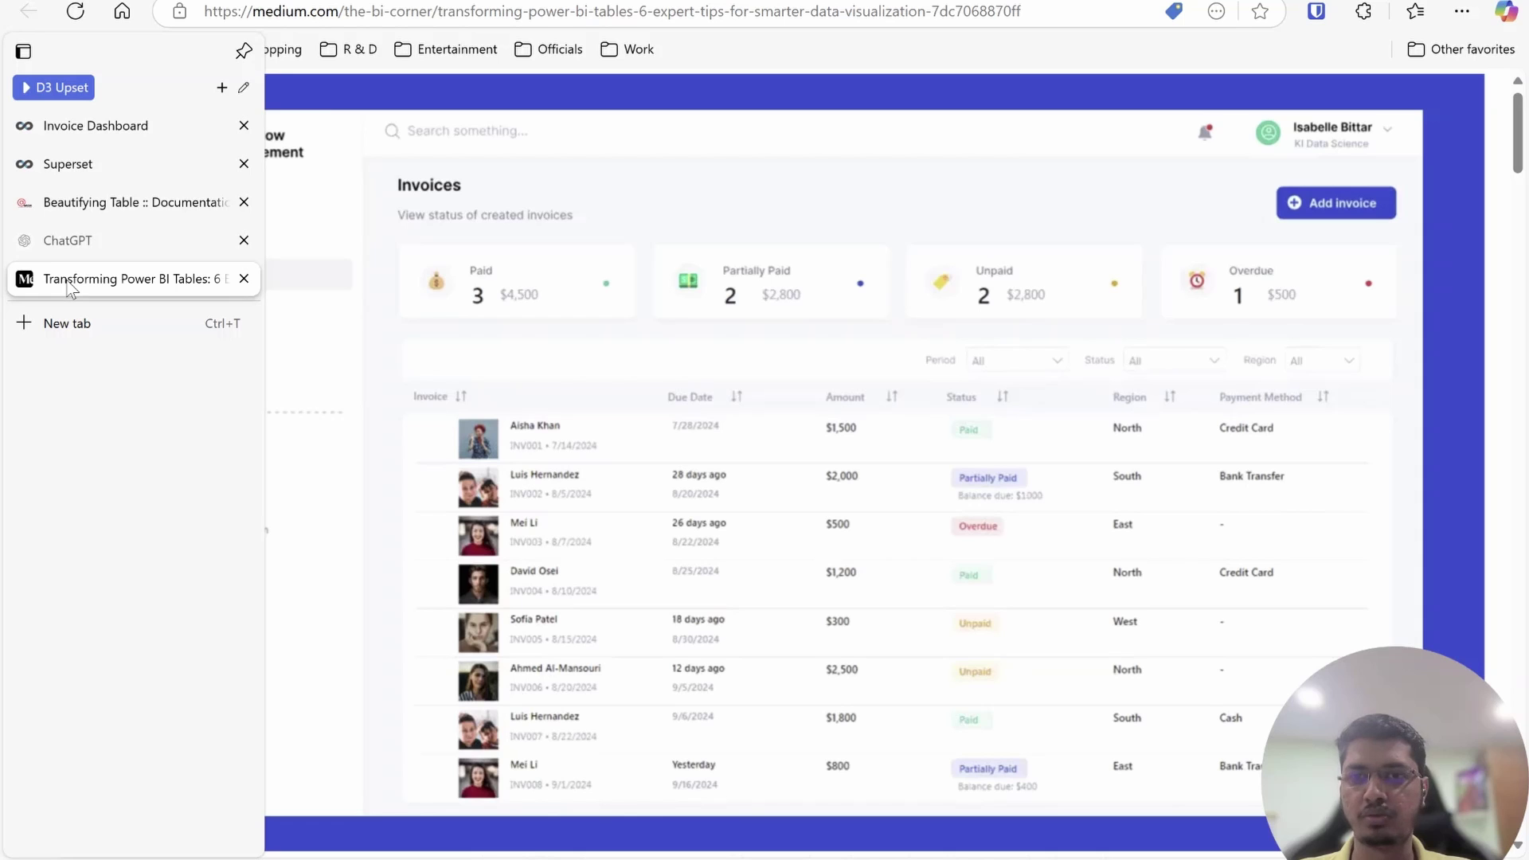
pyautogui.click(62, 162)
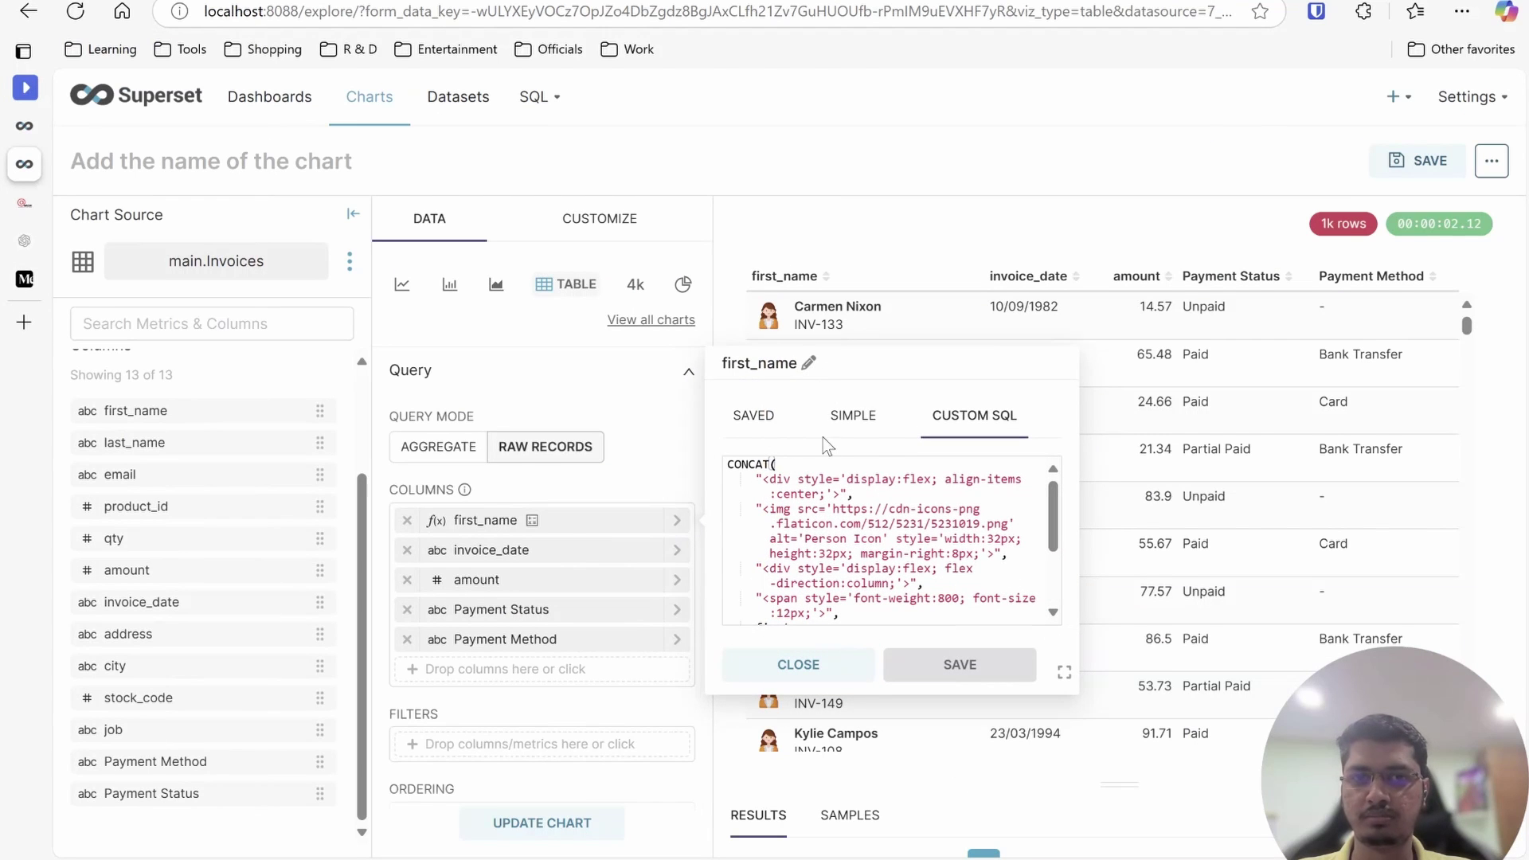
pyautogui.click(808, 363)
pyautogui.write('Invoice')
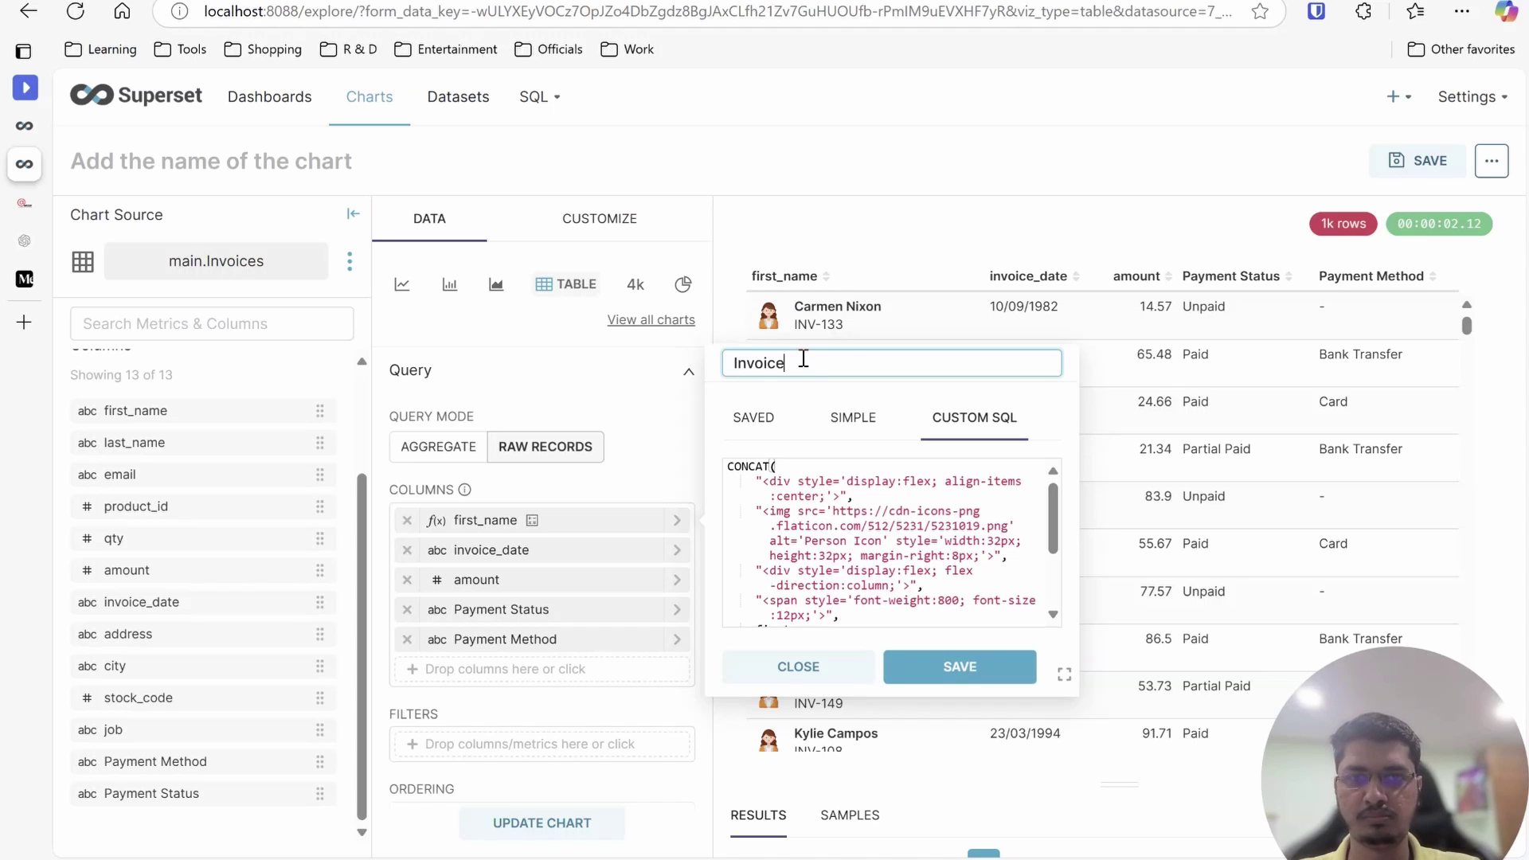
pyautogui.hotkey('ctrl', 'a')
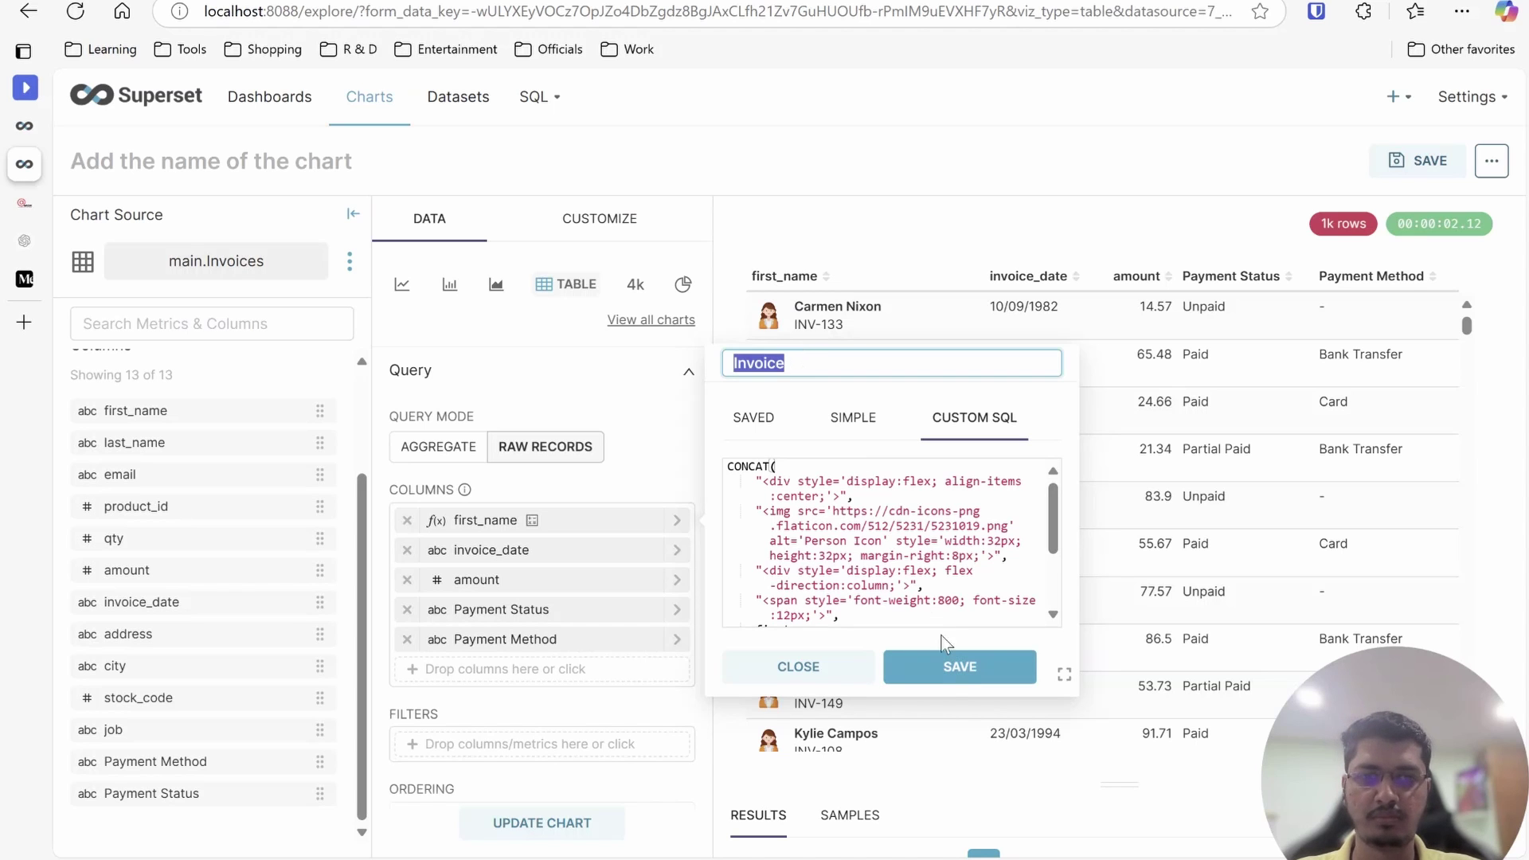
pyautogui.click(948, 666)
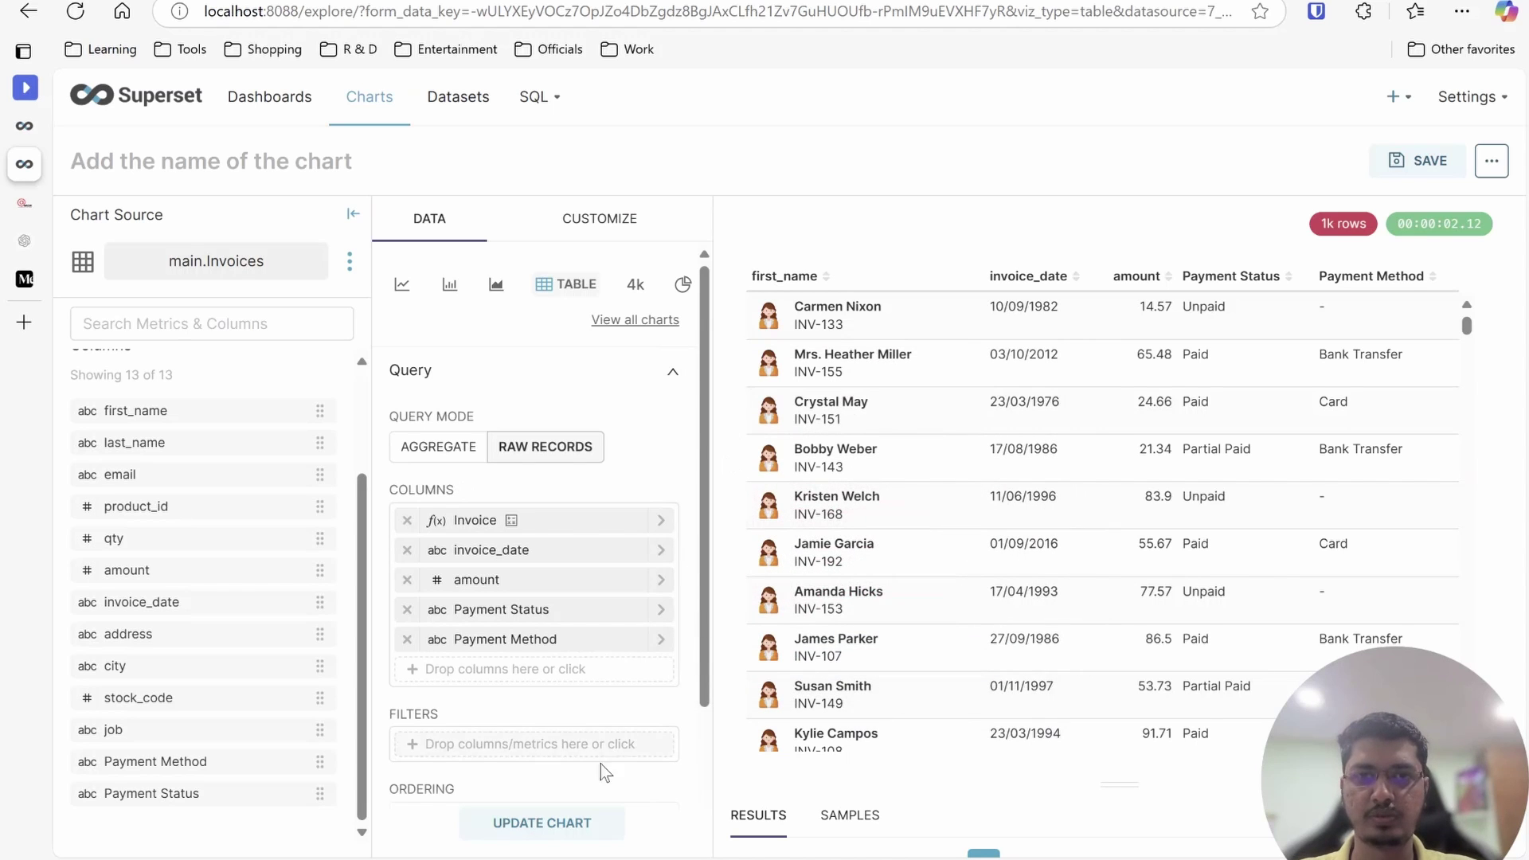
pyautogui.click(587, 821)
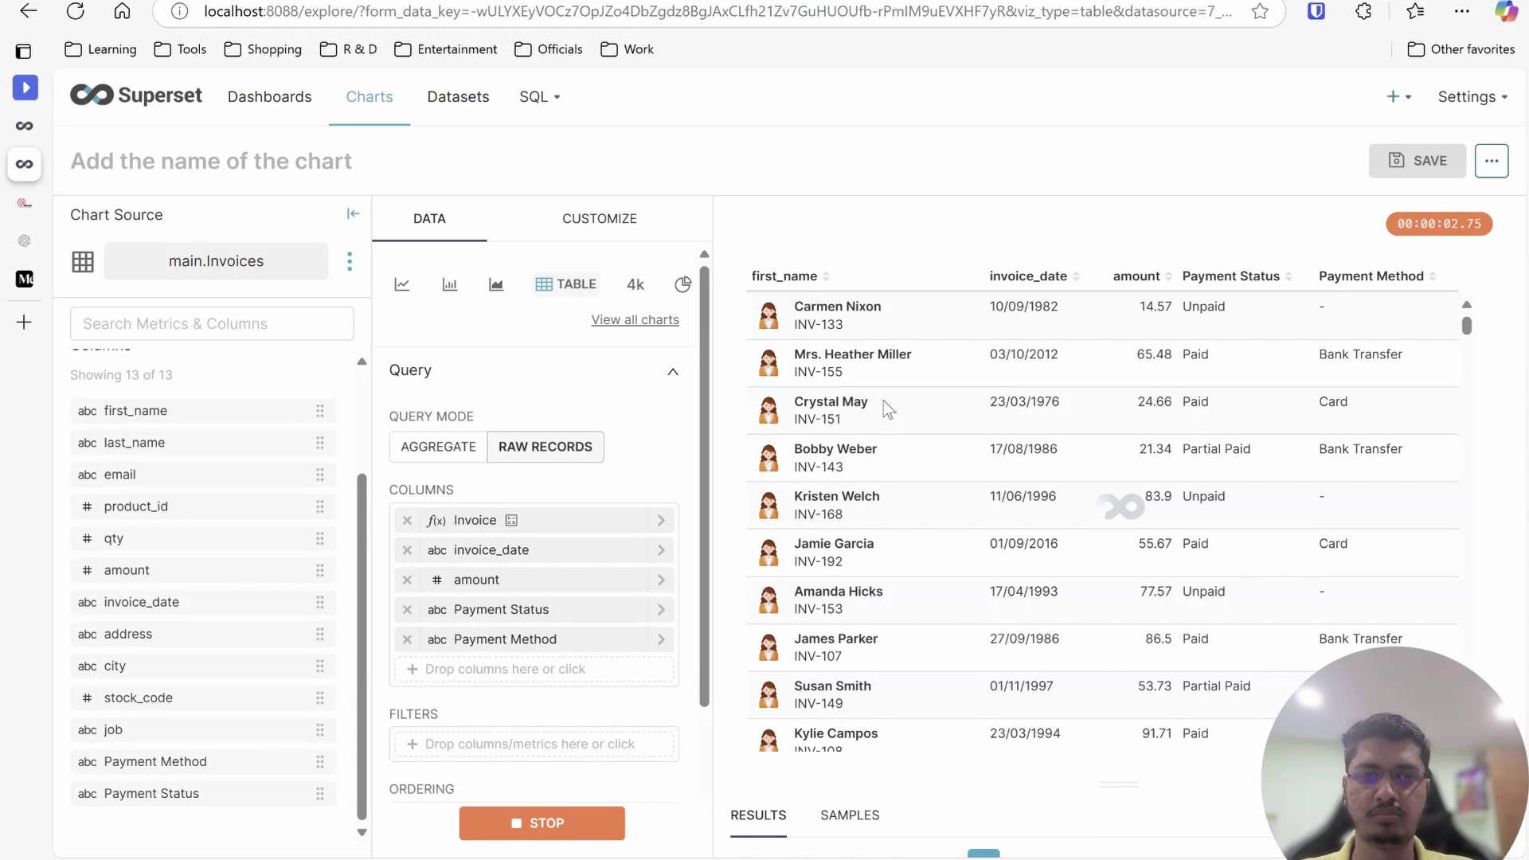
# Switch the invoice_date column to custom SQL, name it Date, and update the chart with the saved column
pyautogui.click(659, 556)
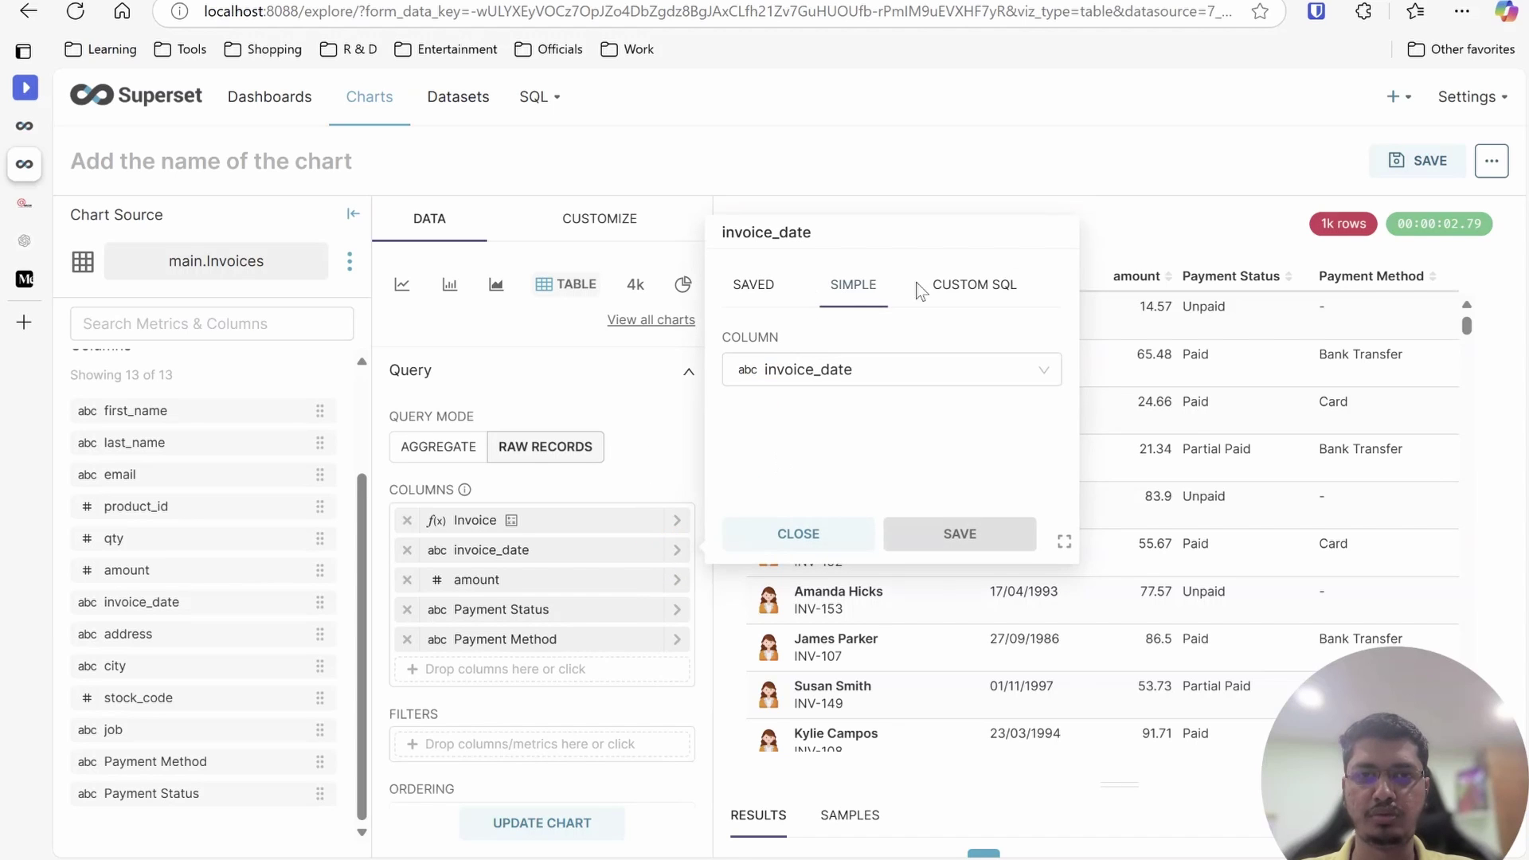
pyautogui.click(958, 284)
pyautogui.click(823, 233)
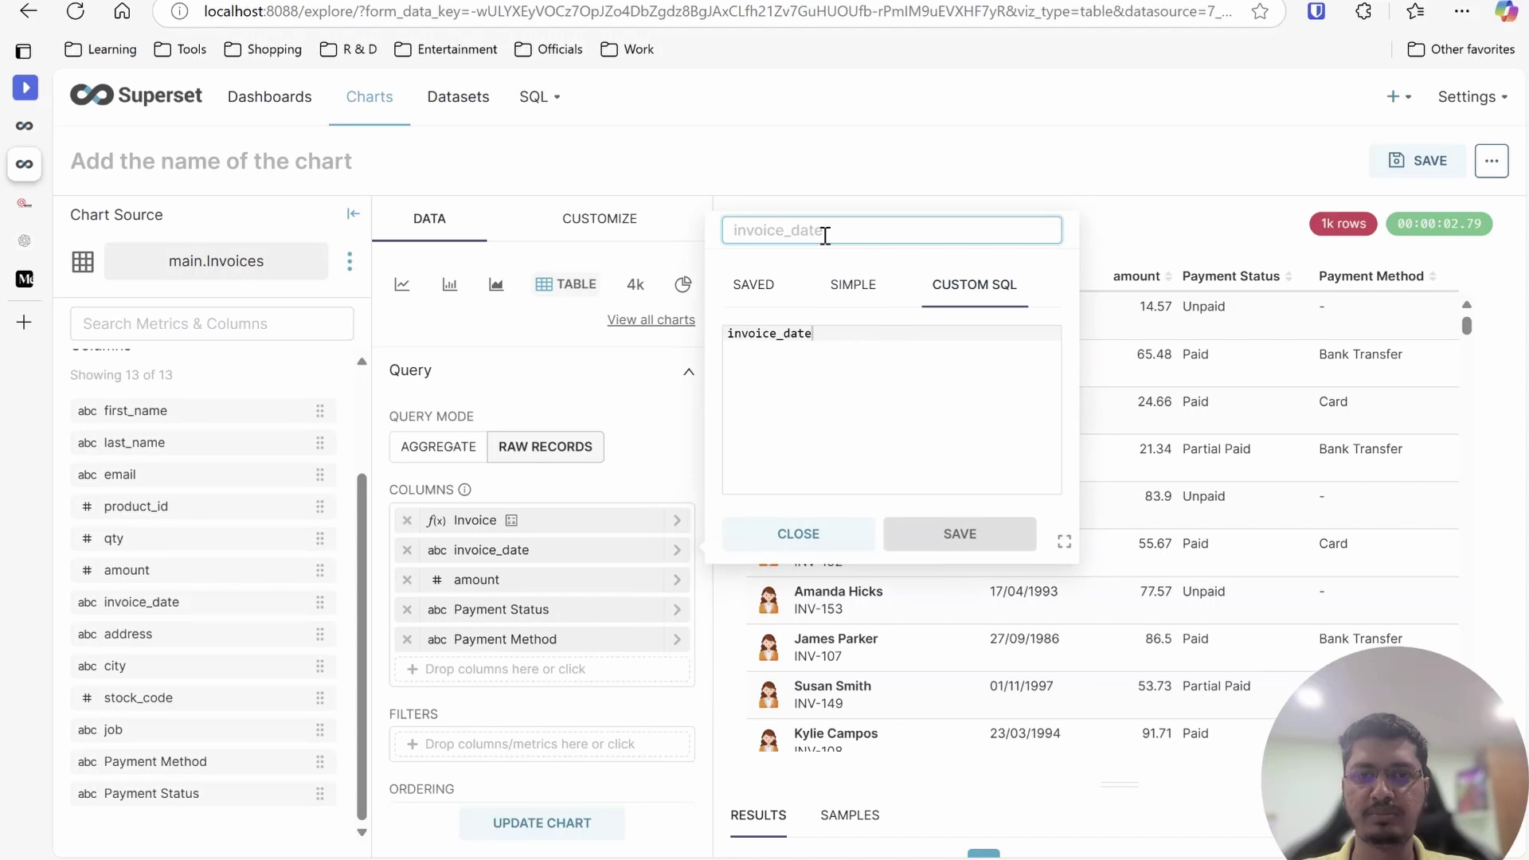
pyautogui.write('Date')
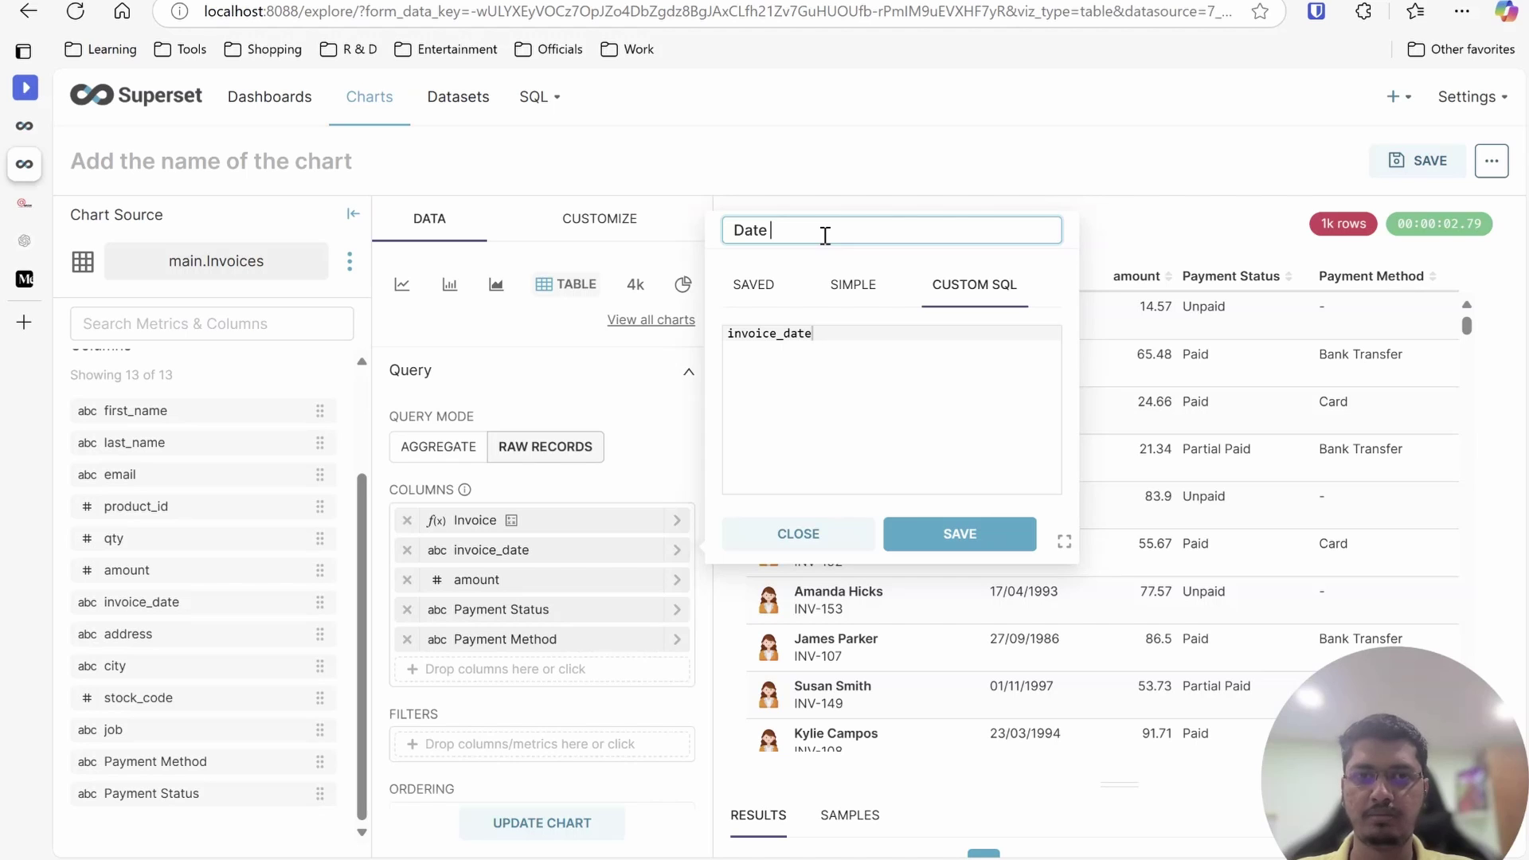
pyautogui.click(850, 335)
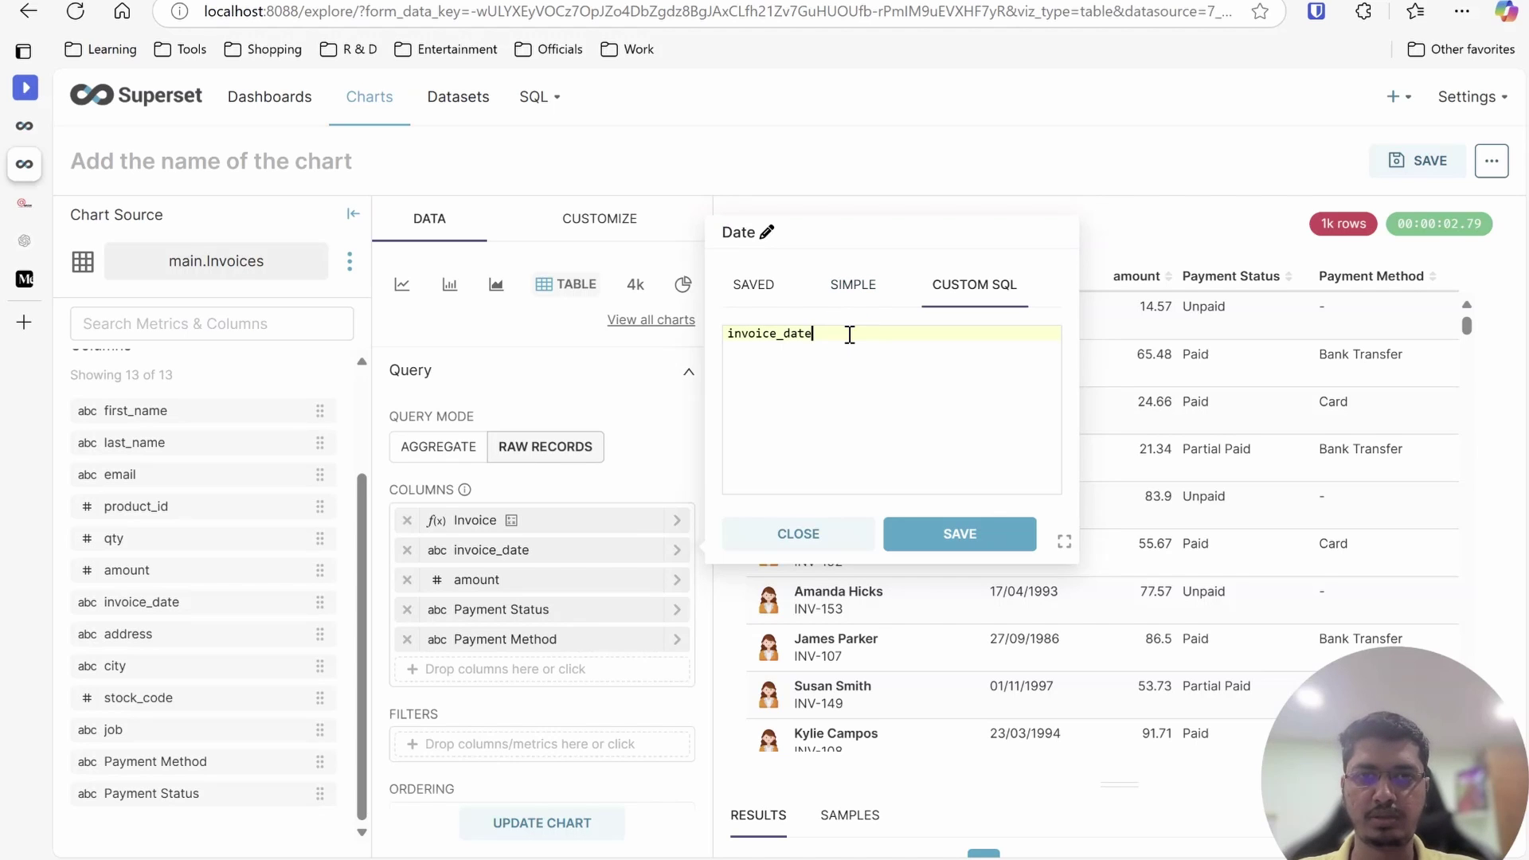
pyautogui.click(948, 538)
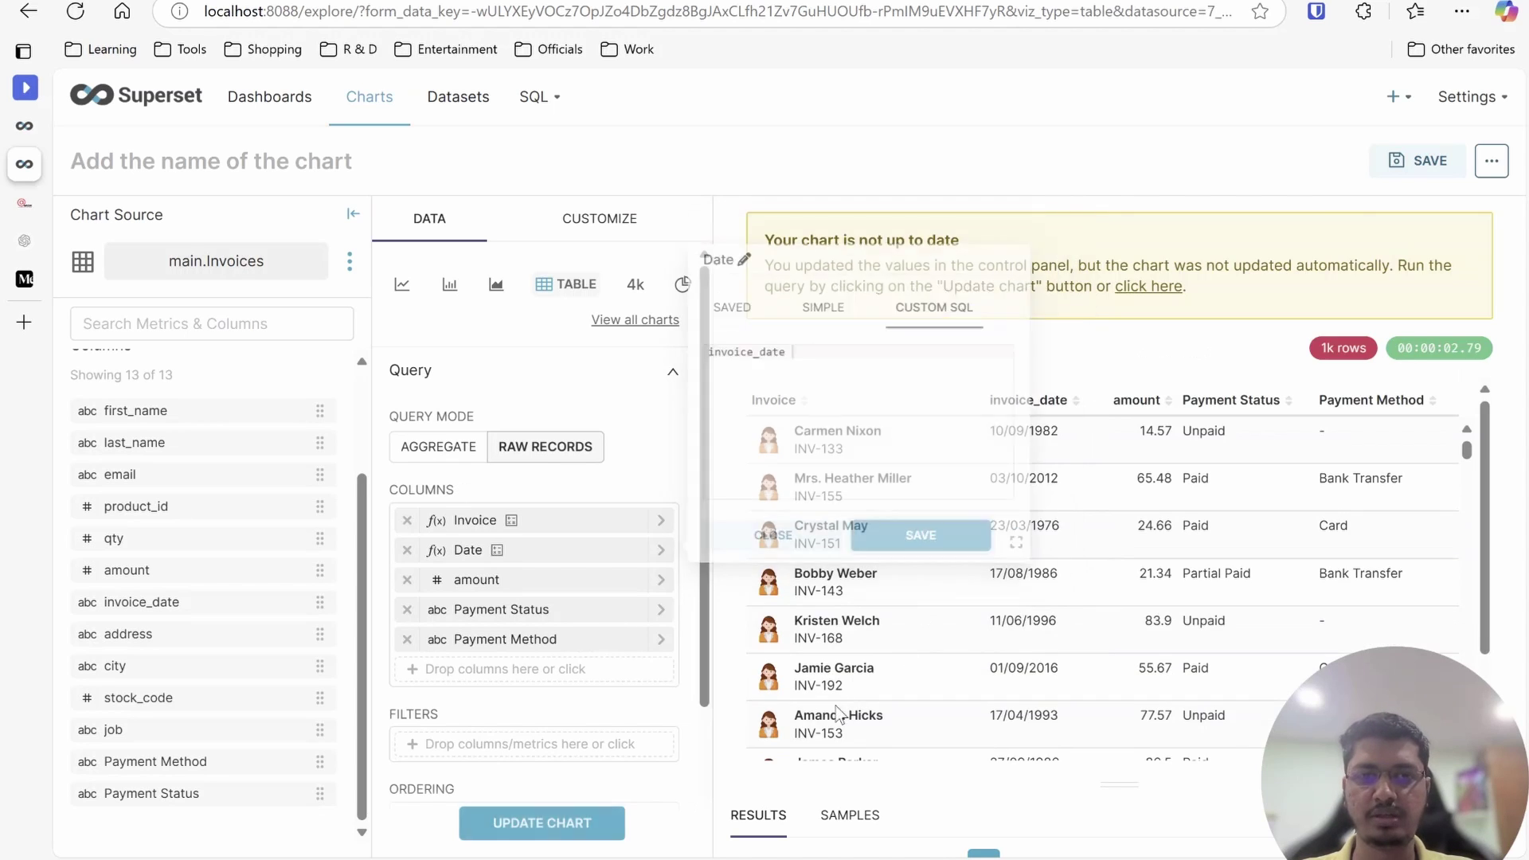
pyautogui.click(572, 825)
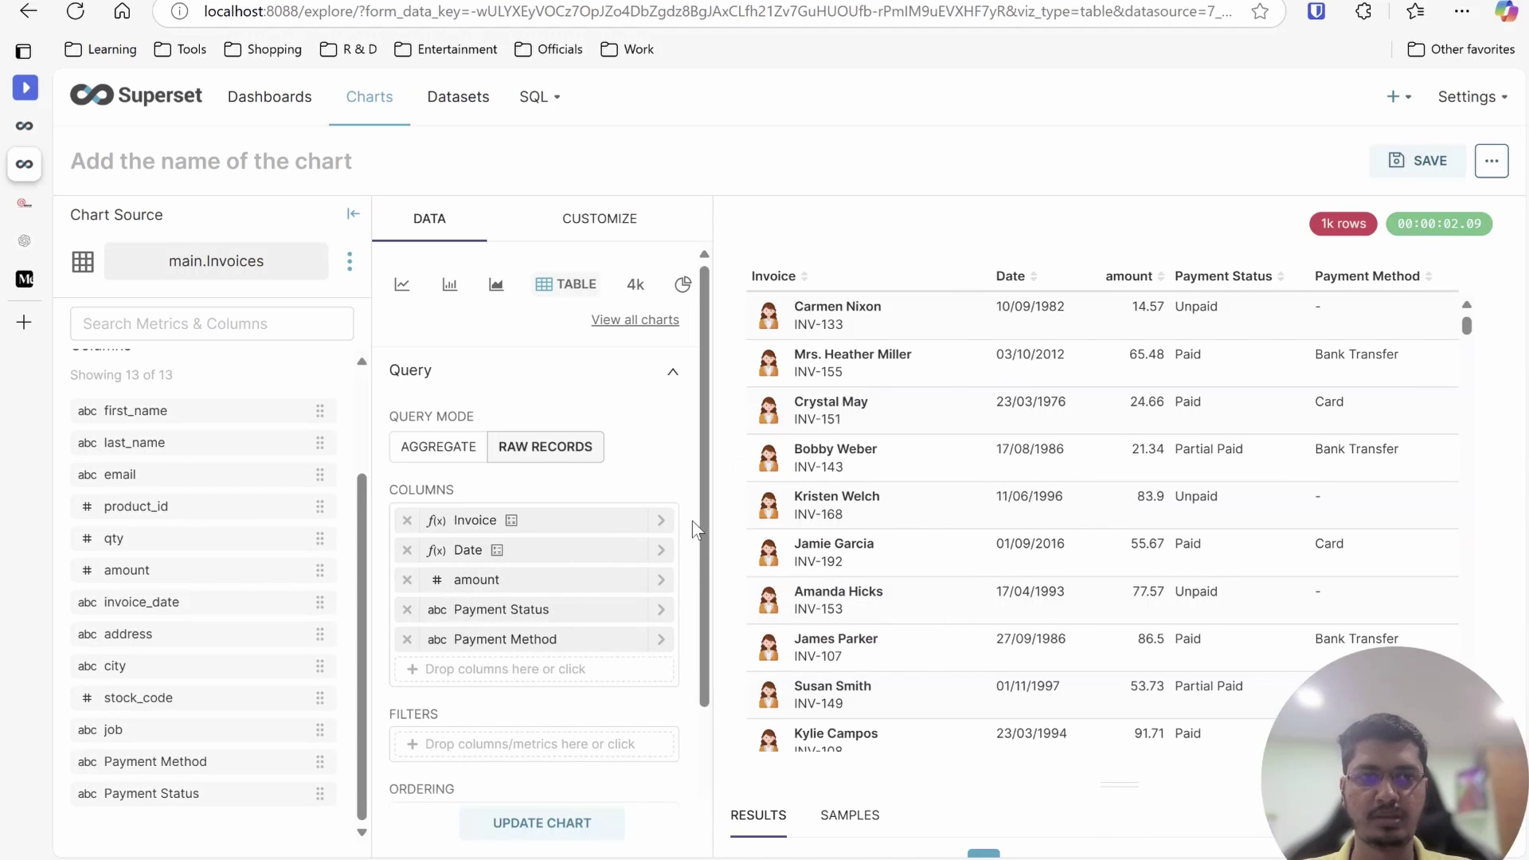
# Switch the amount column to custom SQL and start a multi-line concat() expression above the column name
pyautogui.scroll(-1, 692, 521)
pyautogui.click(657, 531)
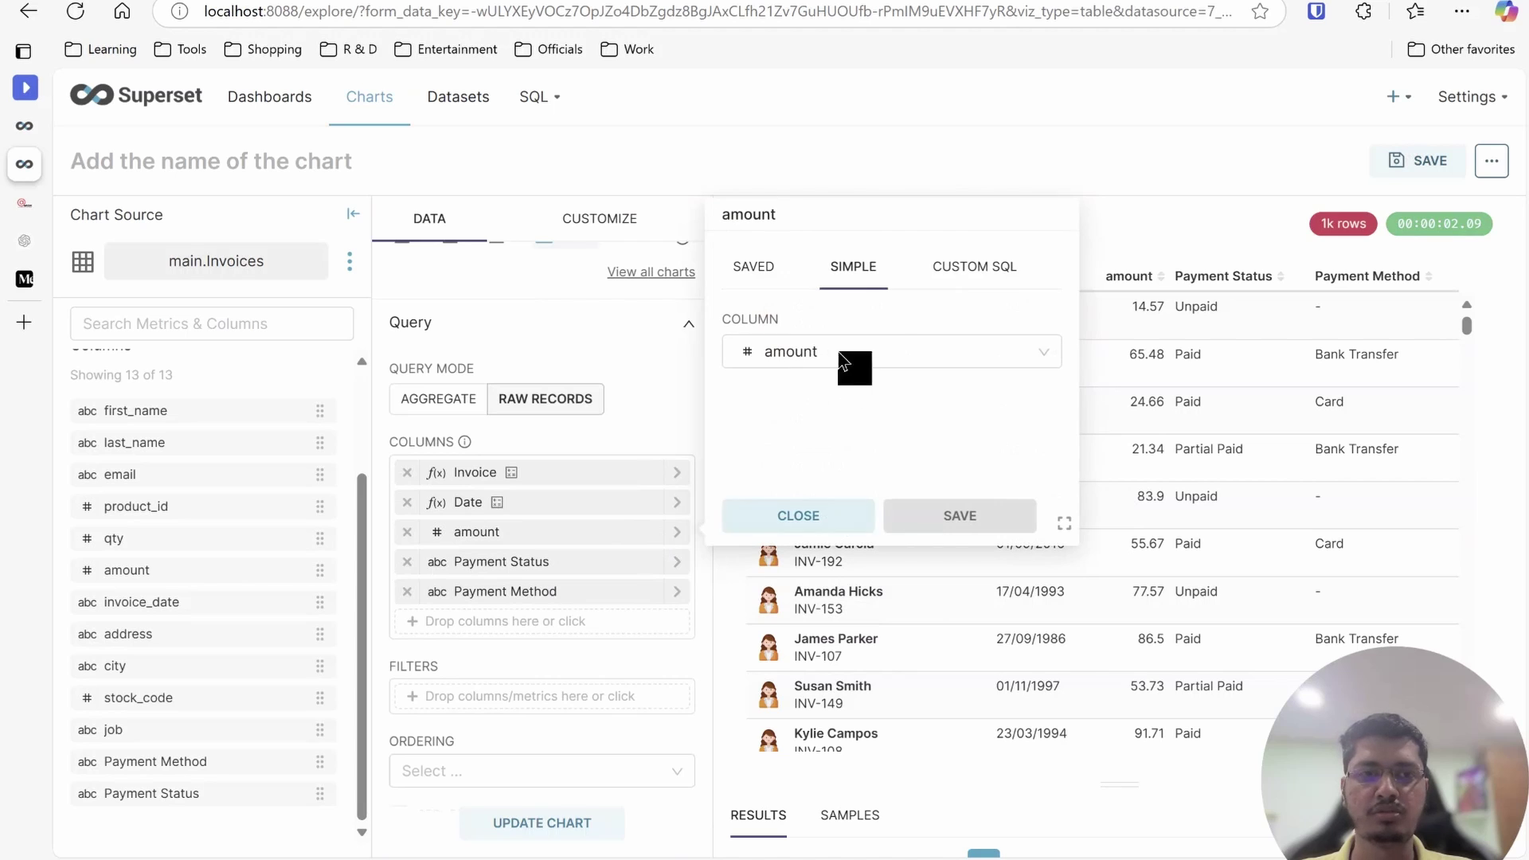
pyautogui.click(959, 270)
pyautogui.click(728, 315)
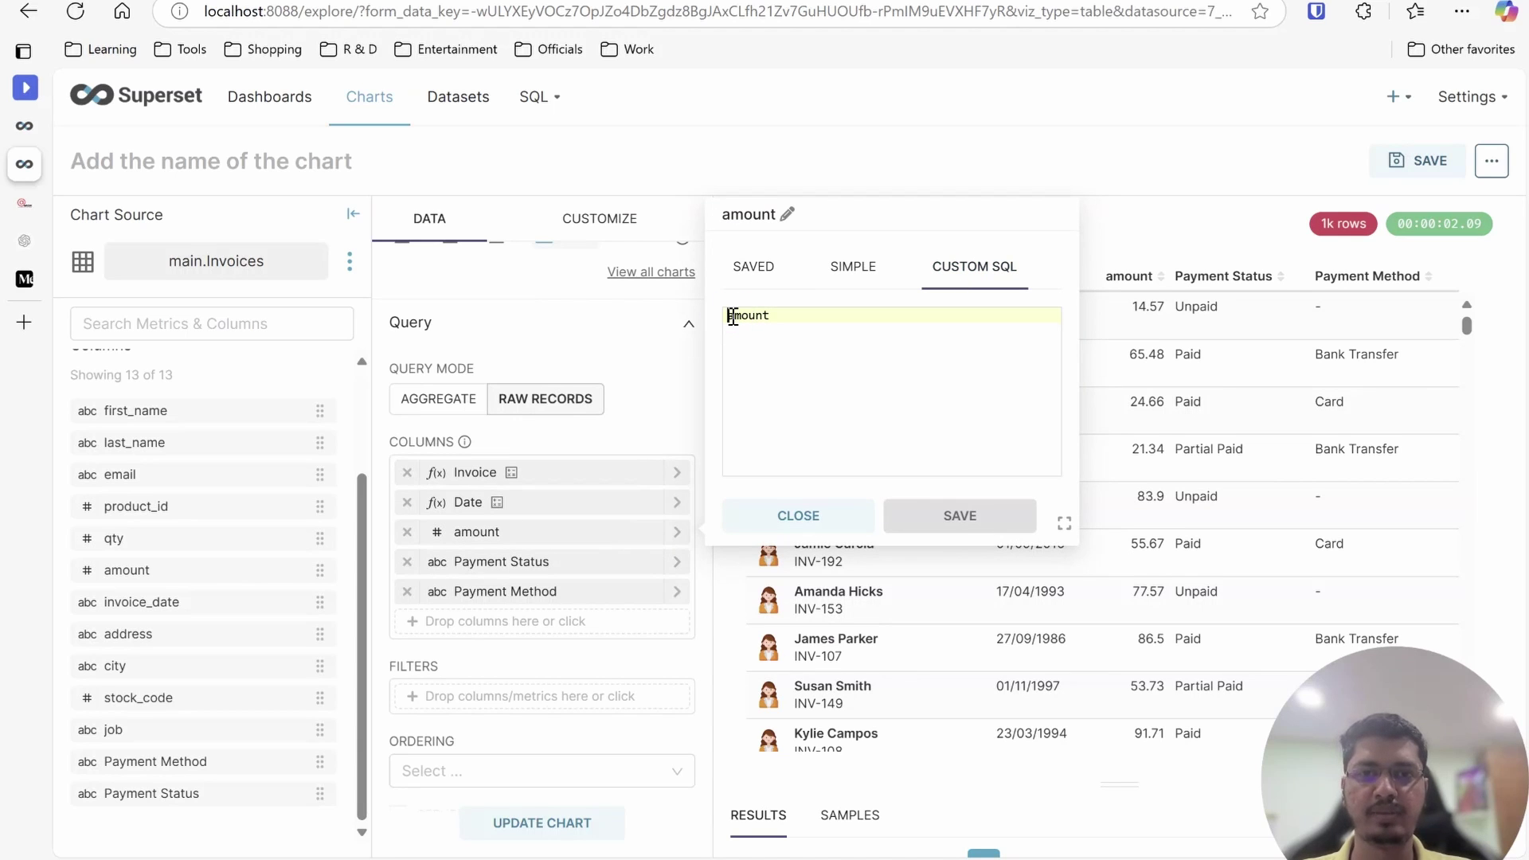
pyautogui.press('Return')
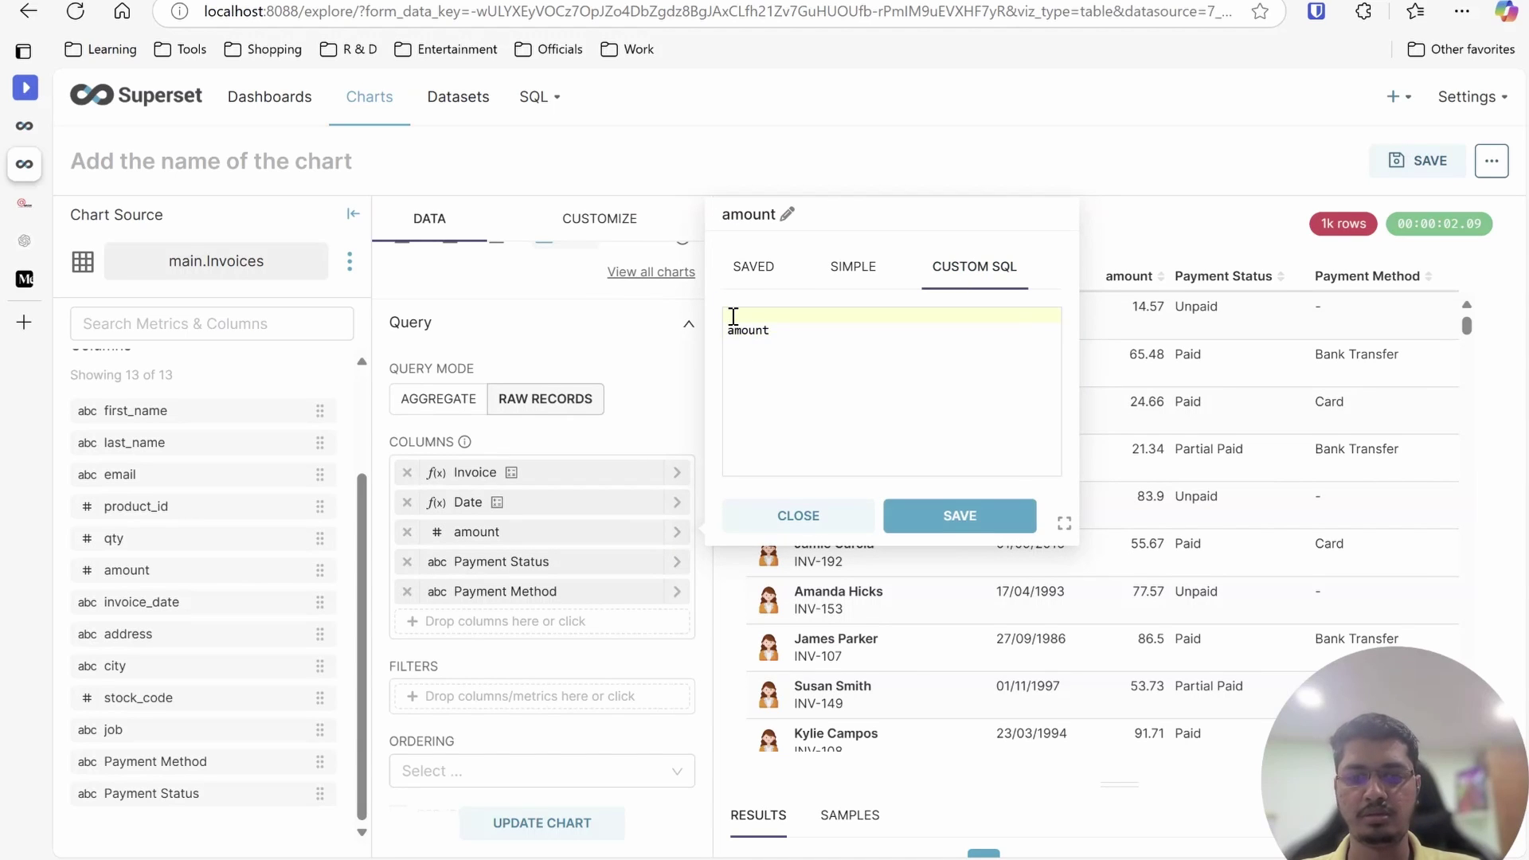
pyautogui.write('conca')
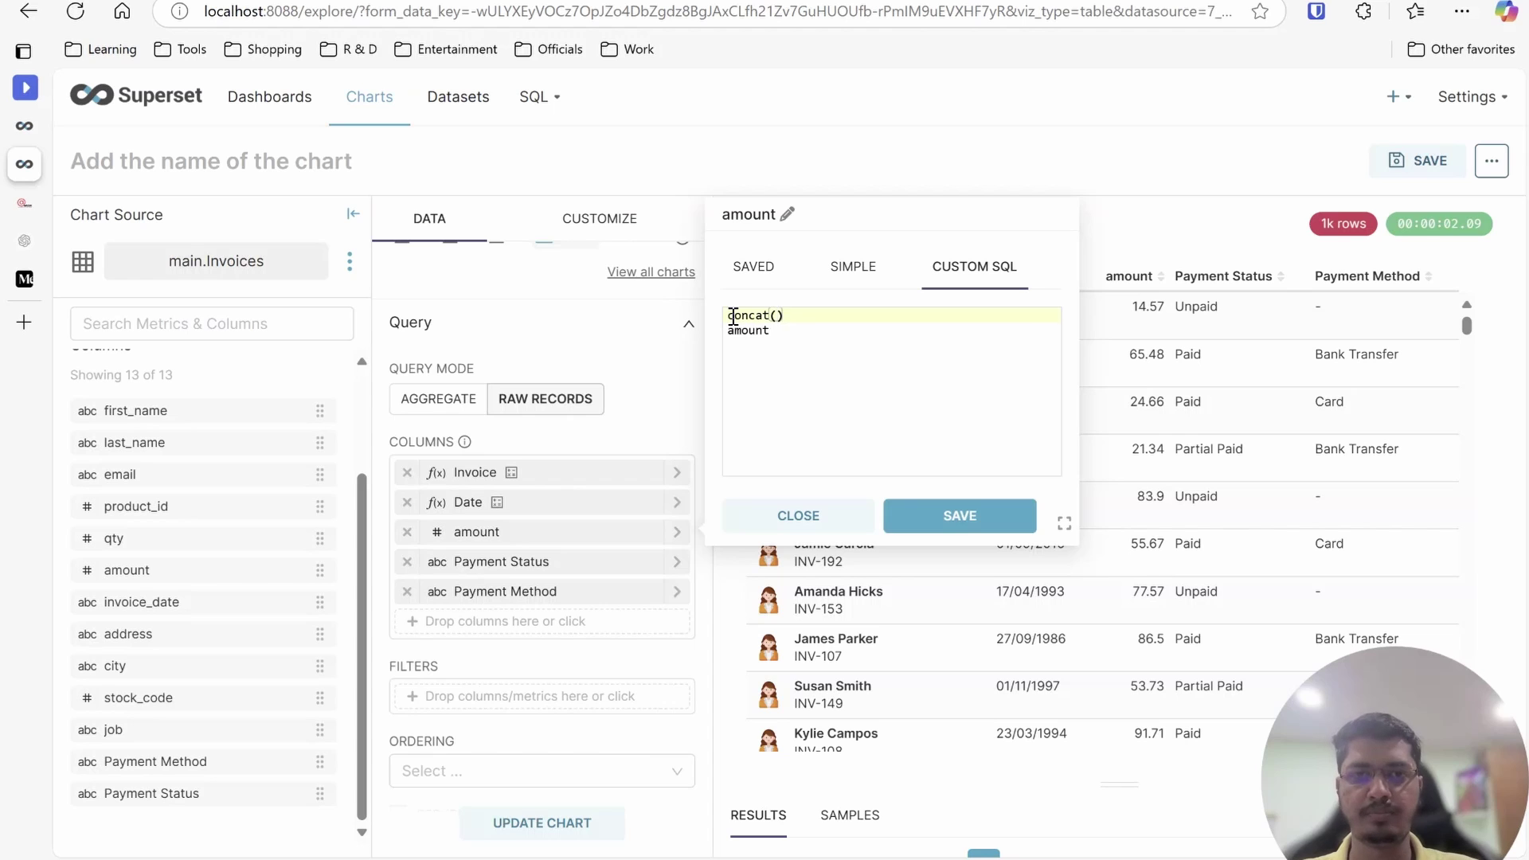
pyautogui.write('t(')
pyautogui.press('Return')
pyautogui.press('Return')
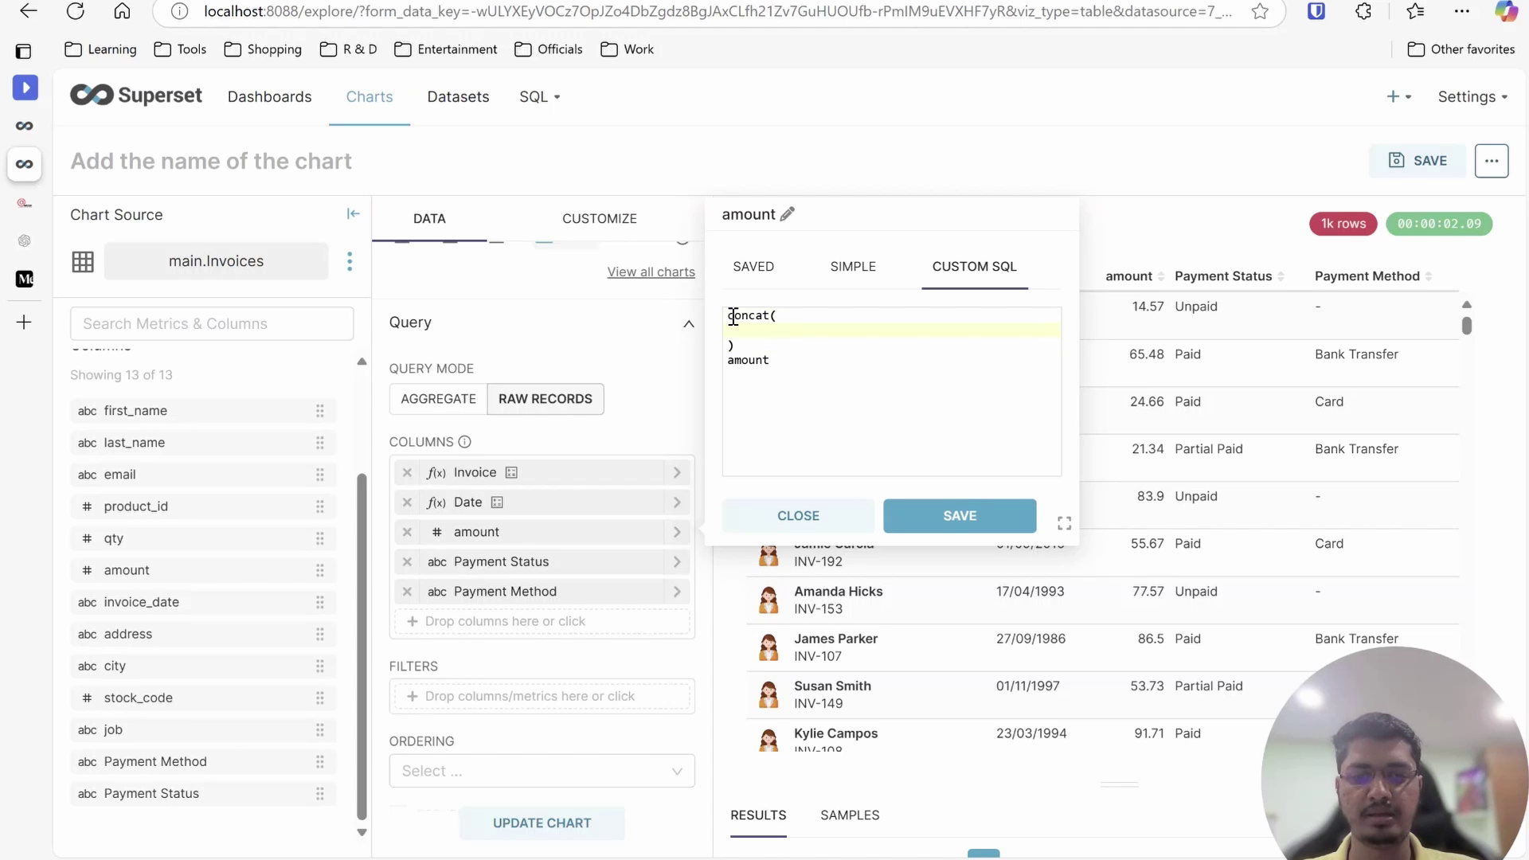
# Fill concat() with an opening <b> tag string, the amount column and a closing </b> tag string on separate lines
pyautogui.write('<')
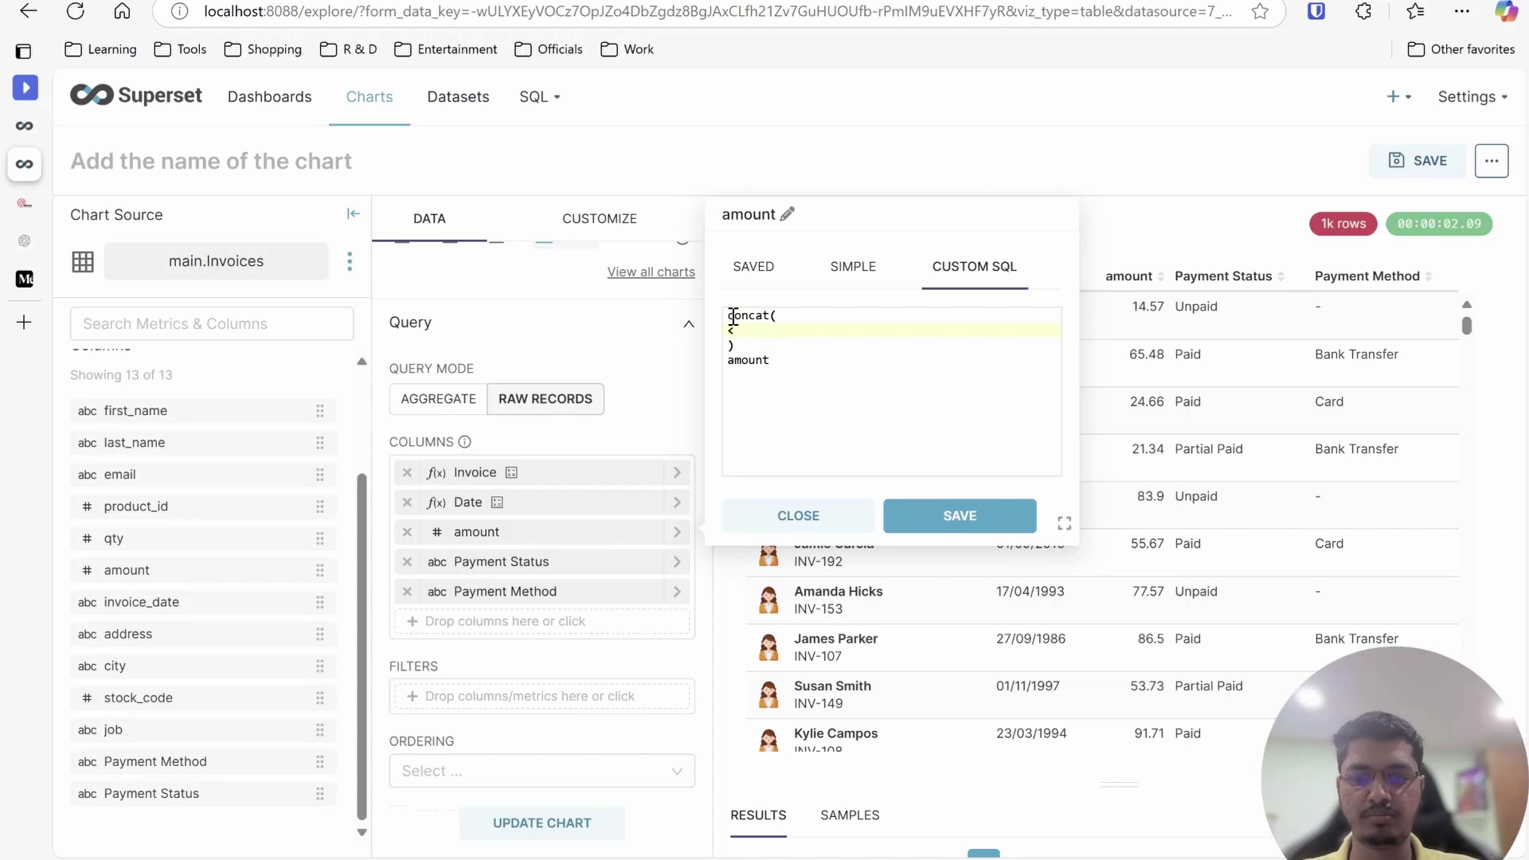
pyautogui.write('b>')
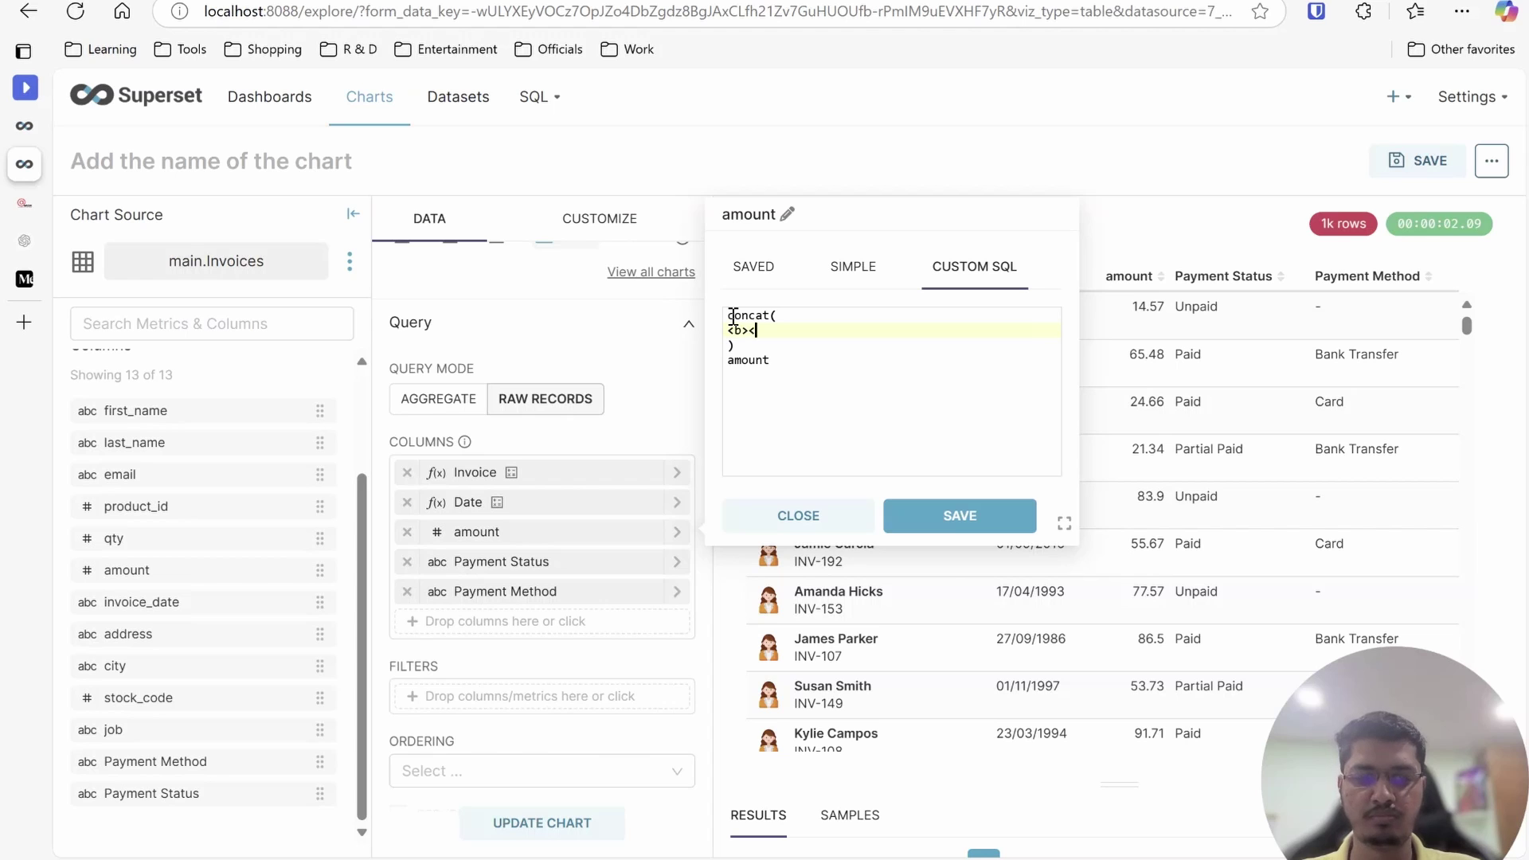
pyautogui.write('</b>')
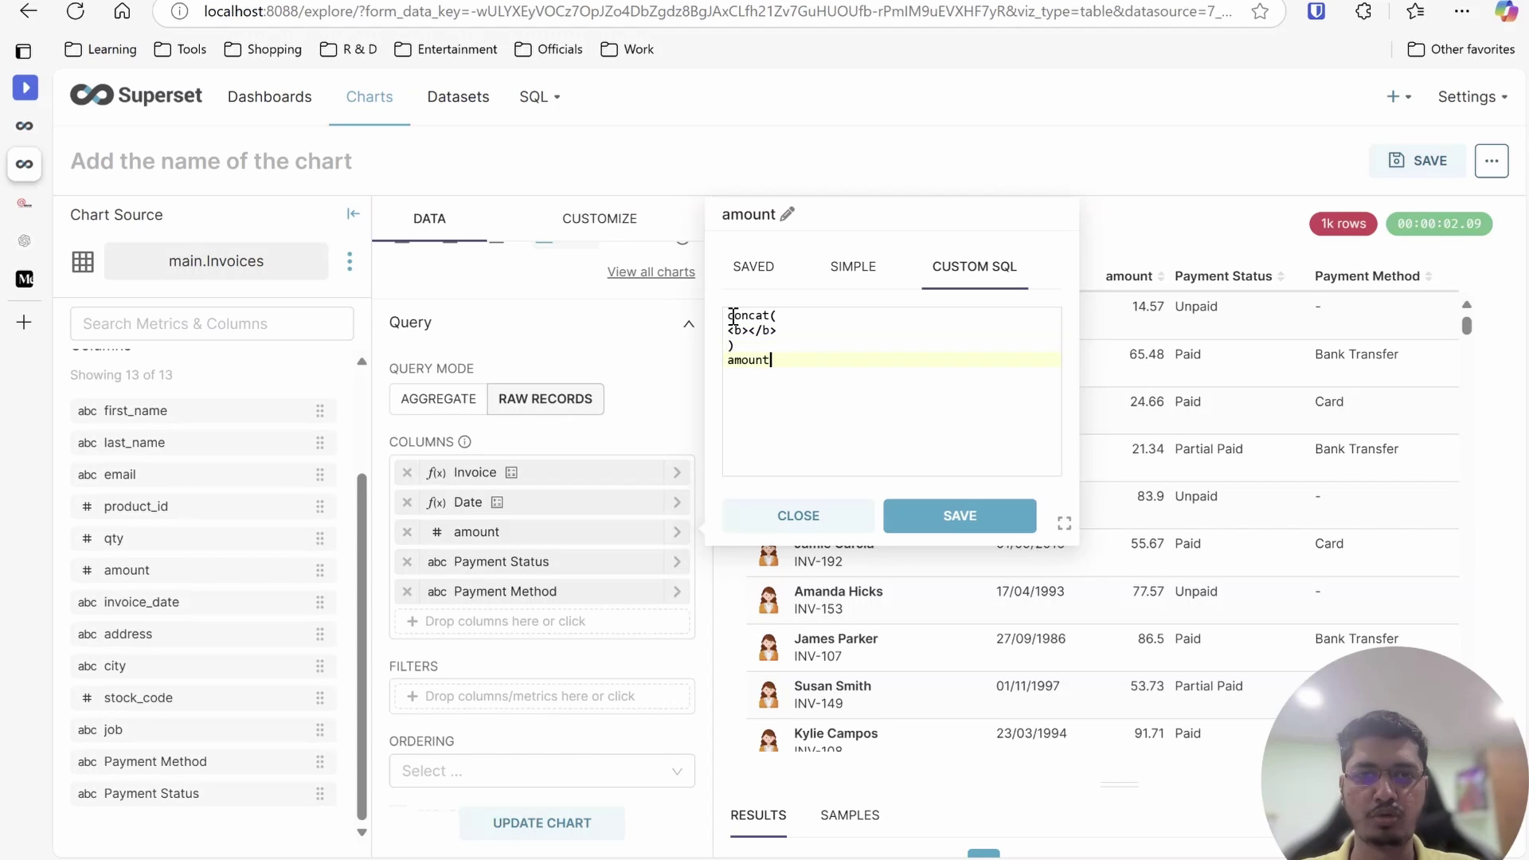
pyautogui.hotkey('shift', 'Home')
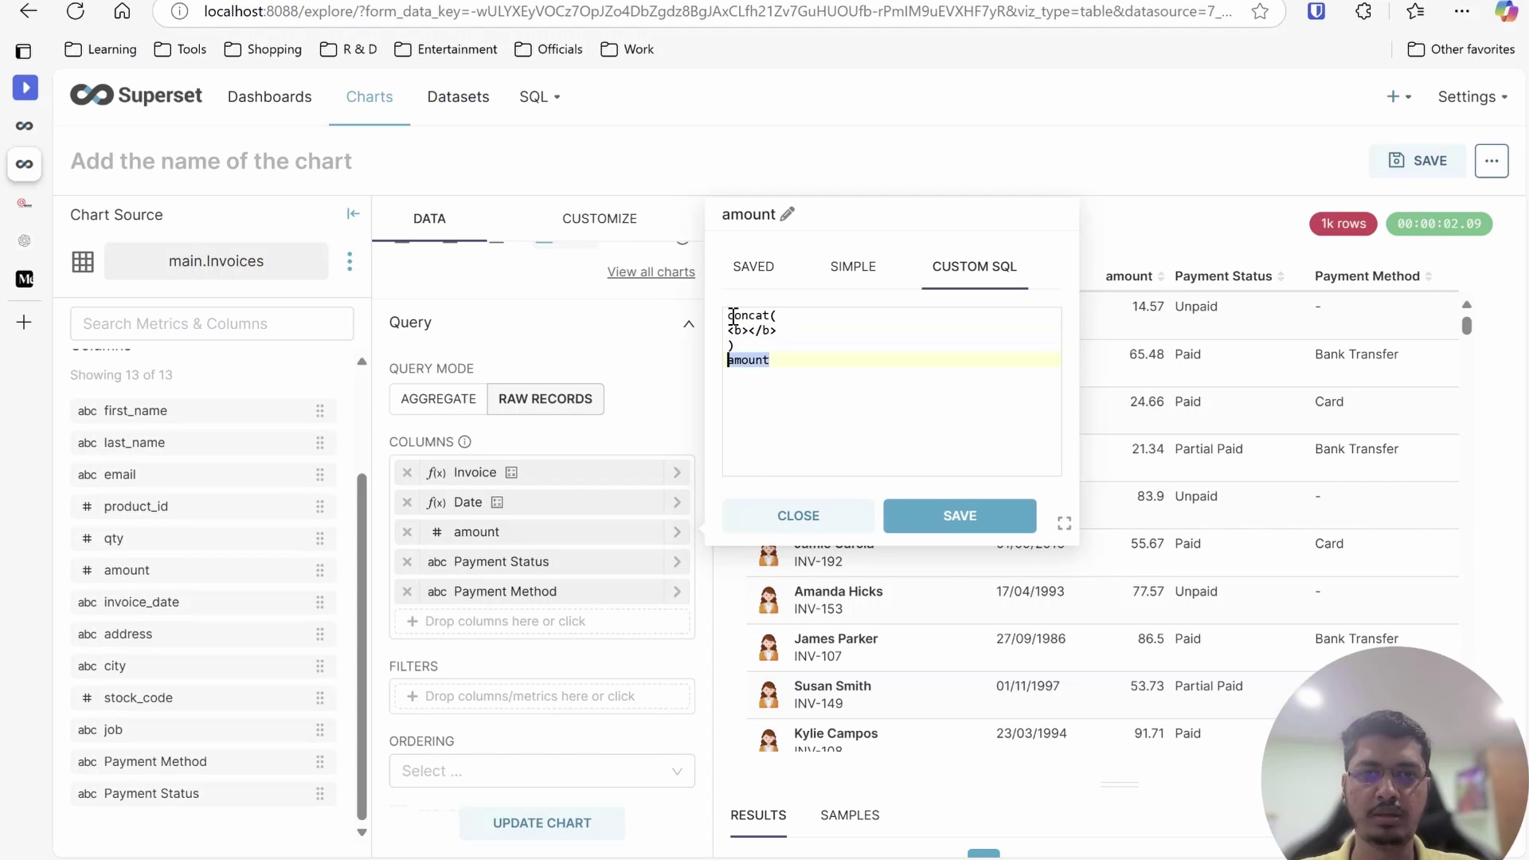
pyautogui.press('BackSpace')
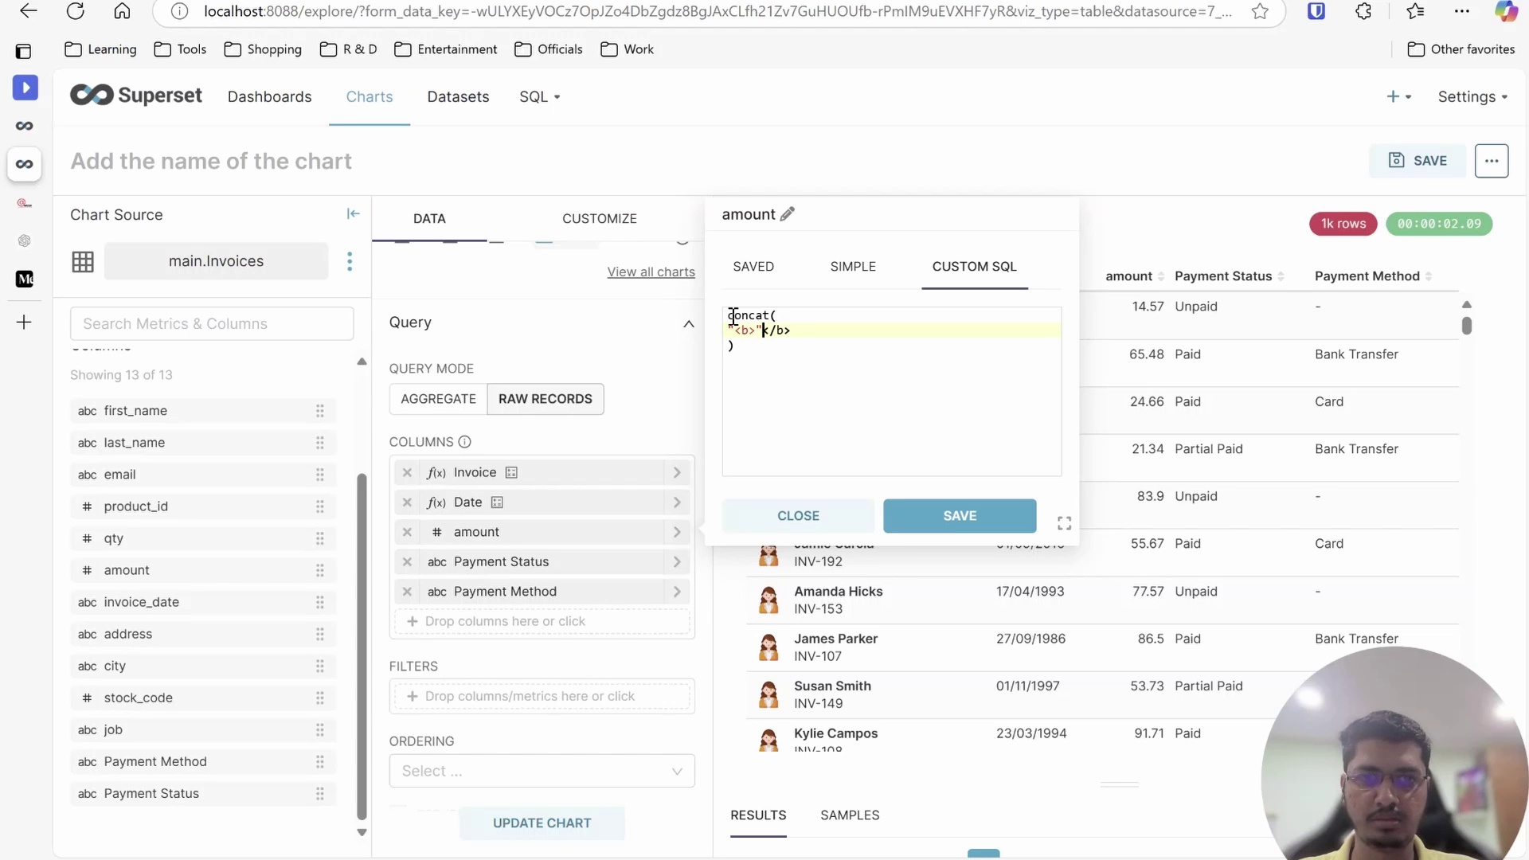
pyautogui.write('"')
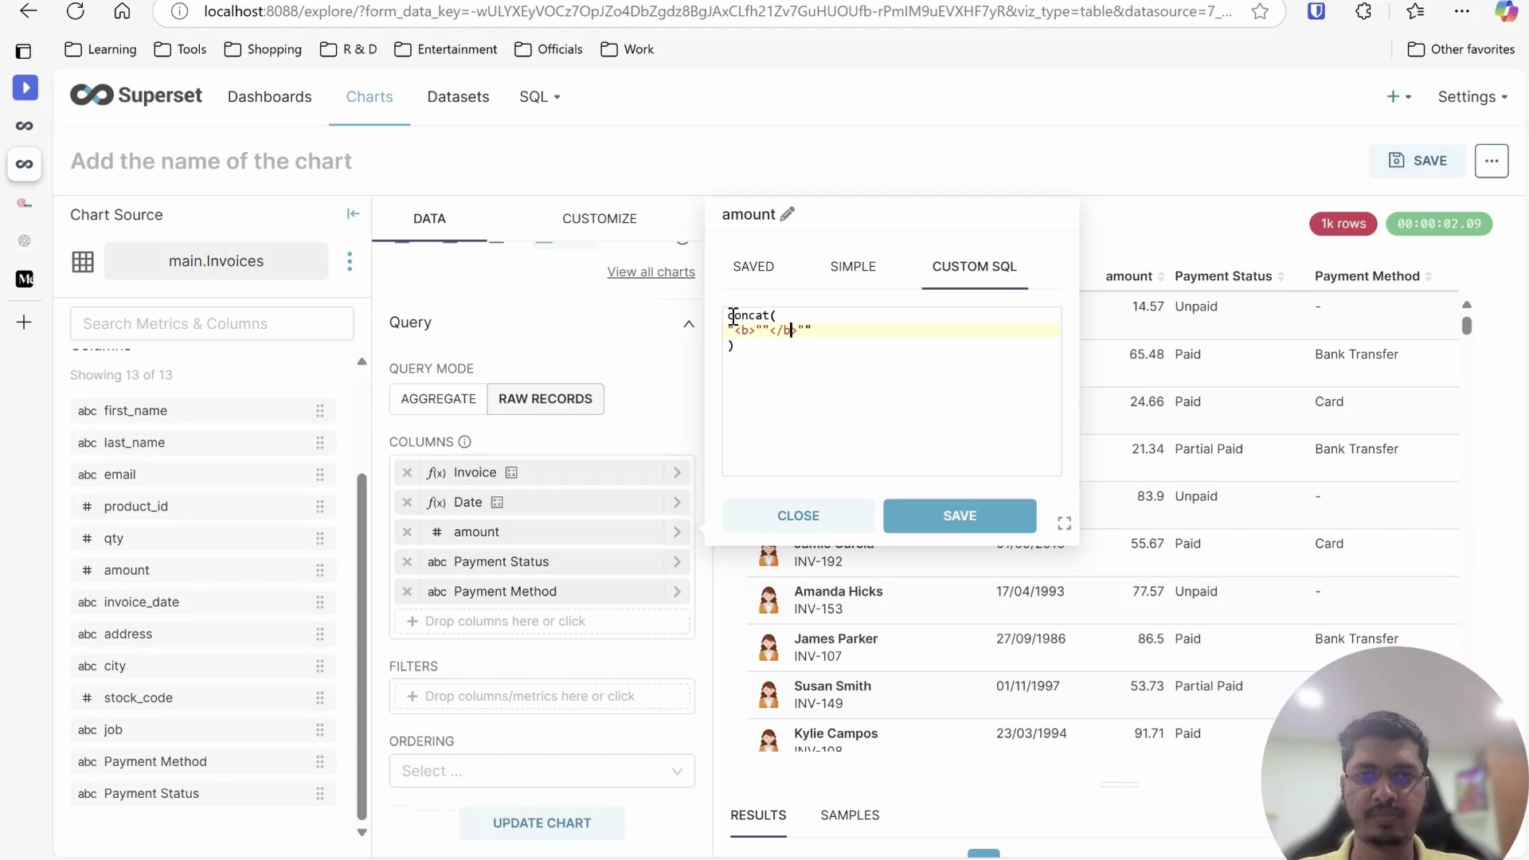
pyautogui.press('Return')
pyautogui.press('Return')
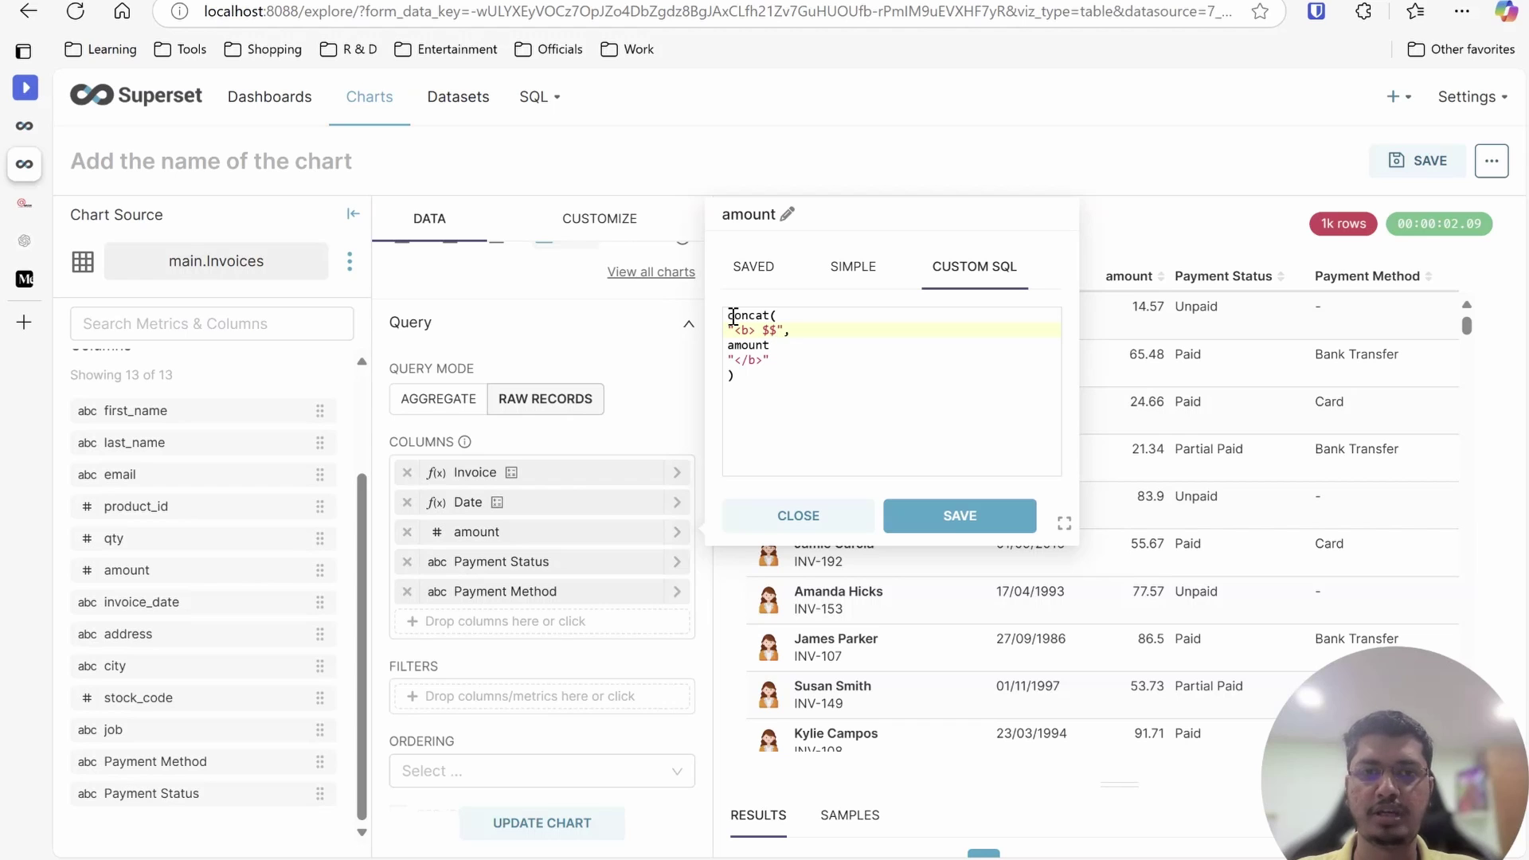
# Reduce the prefix to "<b> $" with one dollar sign, review the expression, save the amount column and update the chart
pyautogui.click(744, 331)
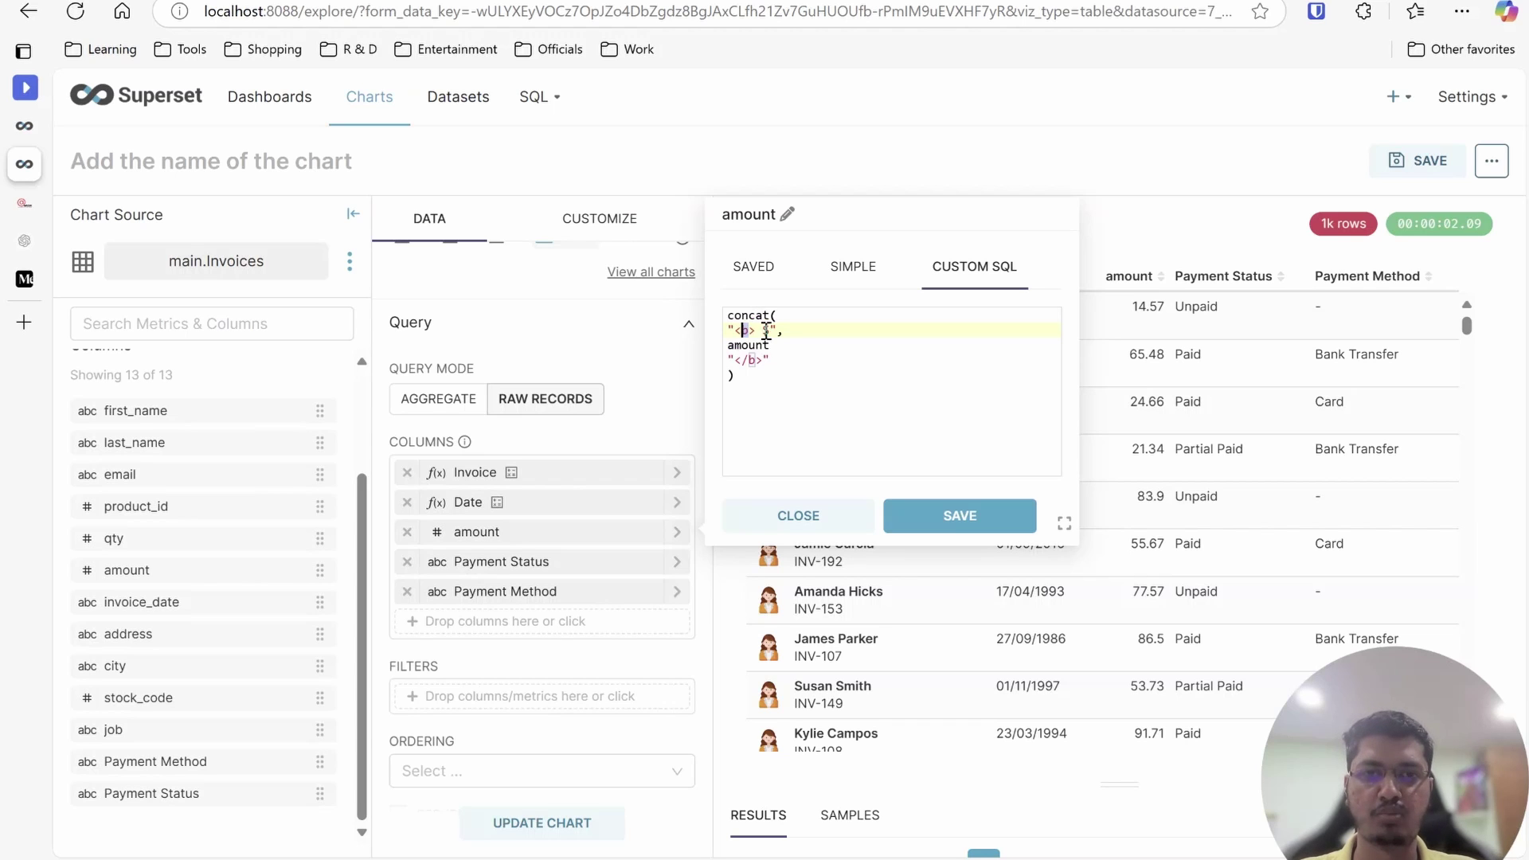
pyautogui.click(765, 331)
pyautogui.click(727, 345)
pyautogui.doubleClick(739, 359)
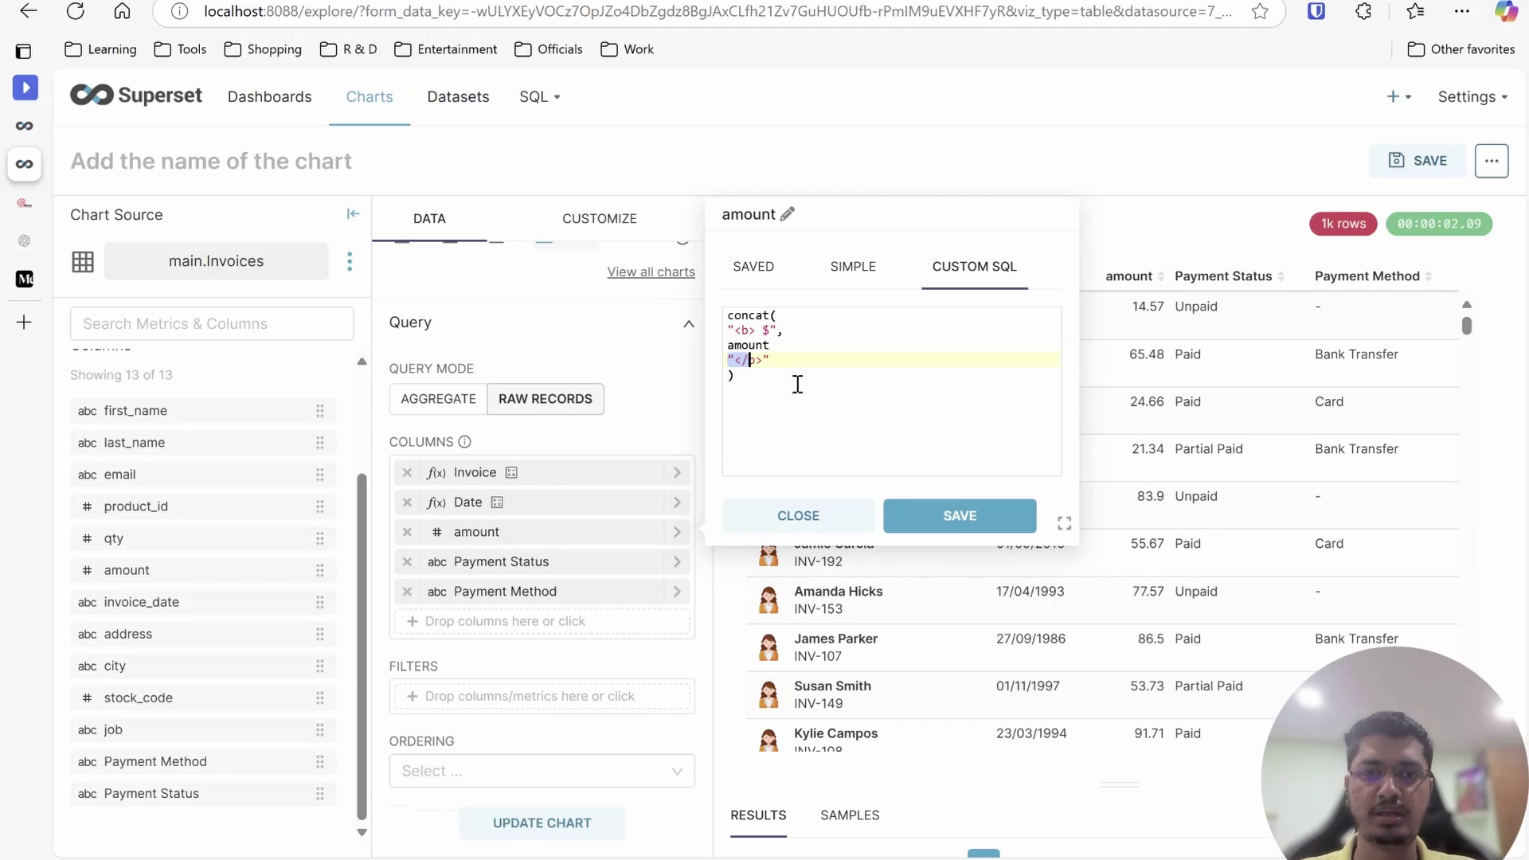
pyautogui.click(777, 329)
pyautogui.write(',')
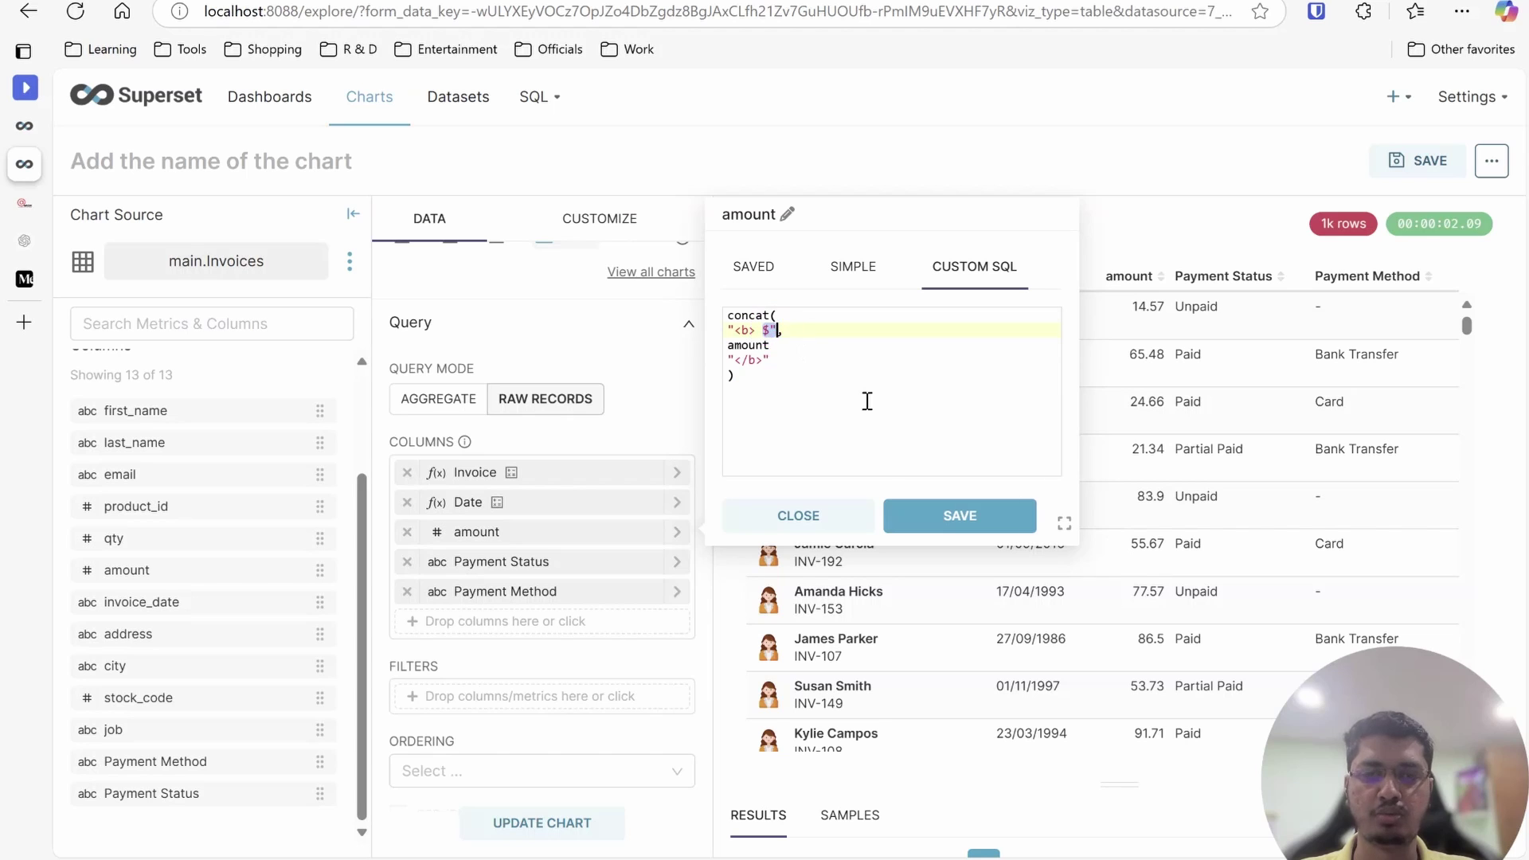
pyautogui.click(893, 427)
pyautogui.moveTo(813, 412); pyautogui.dragTo(709, 295)
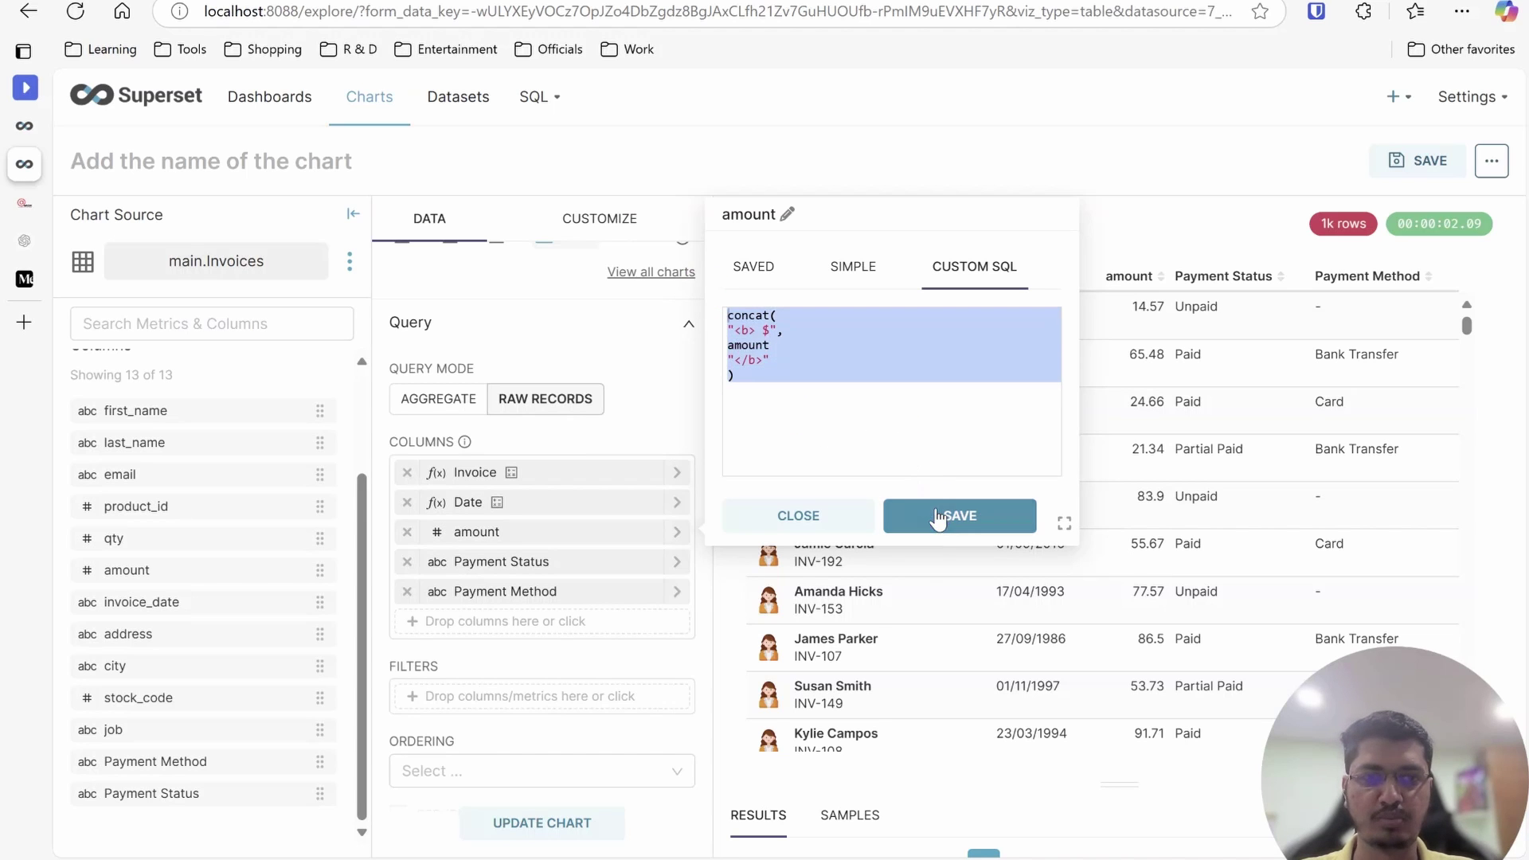
pyautogui.click(652, 350)
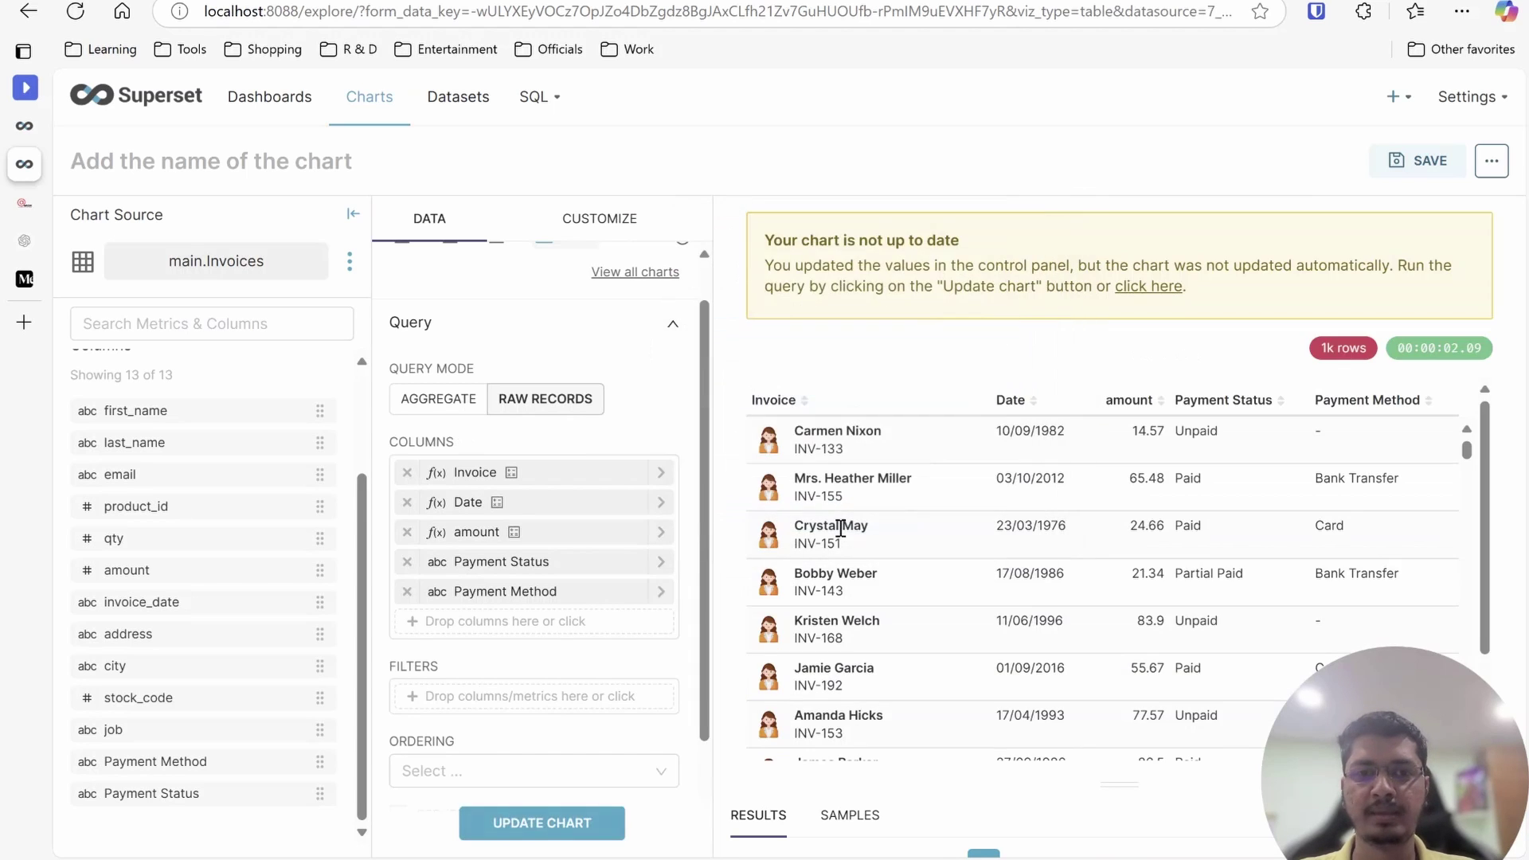
# Add a comma after amount in the column's concat() expression, save it and update the chart
pyautogui.click(658, 535)
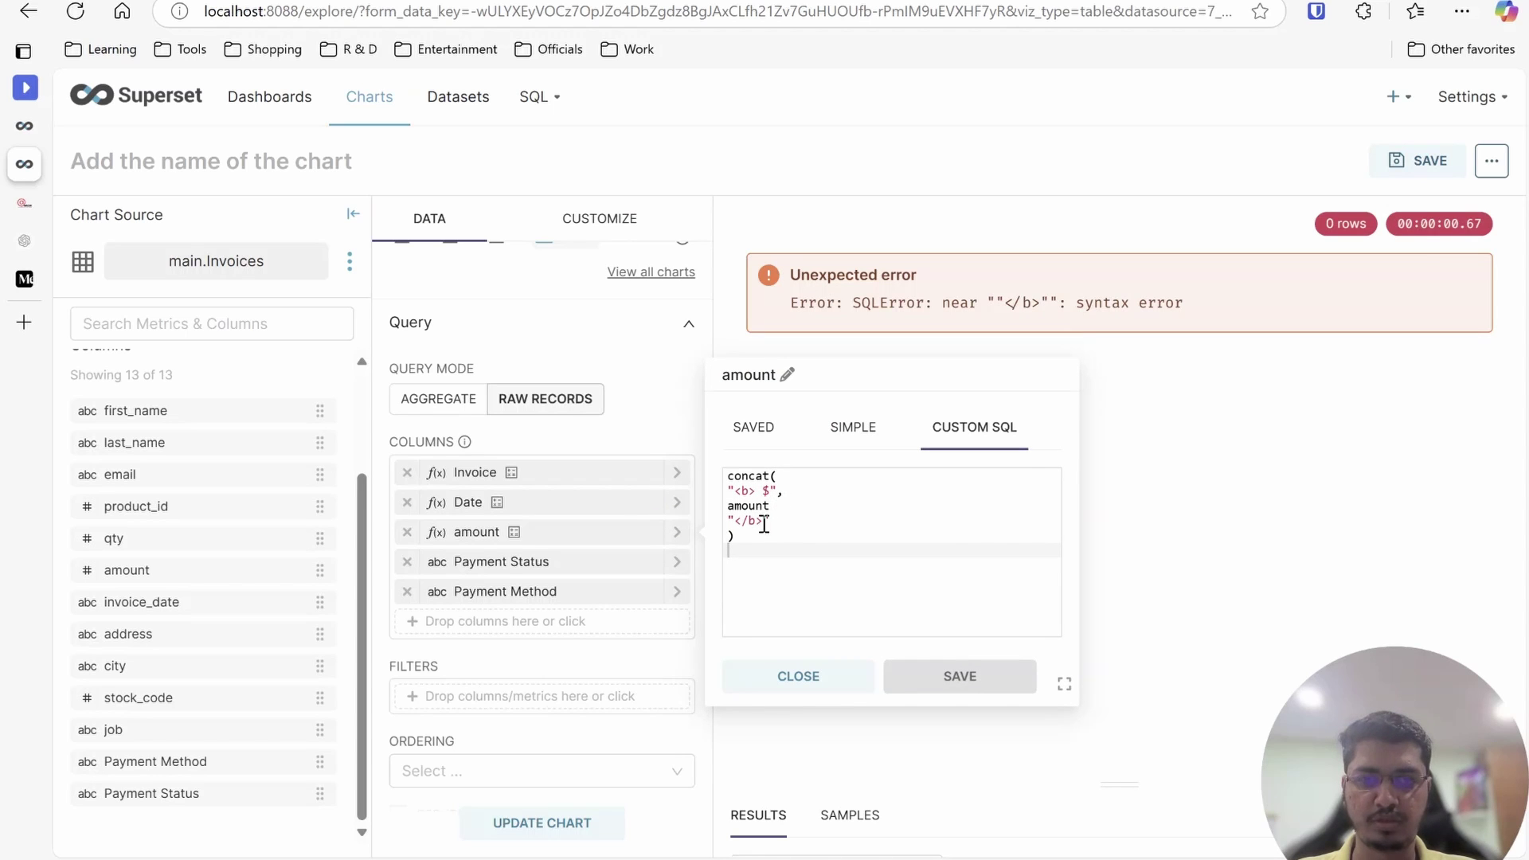
pyautogui.click(779, 505)
pyautogui.write(',')
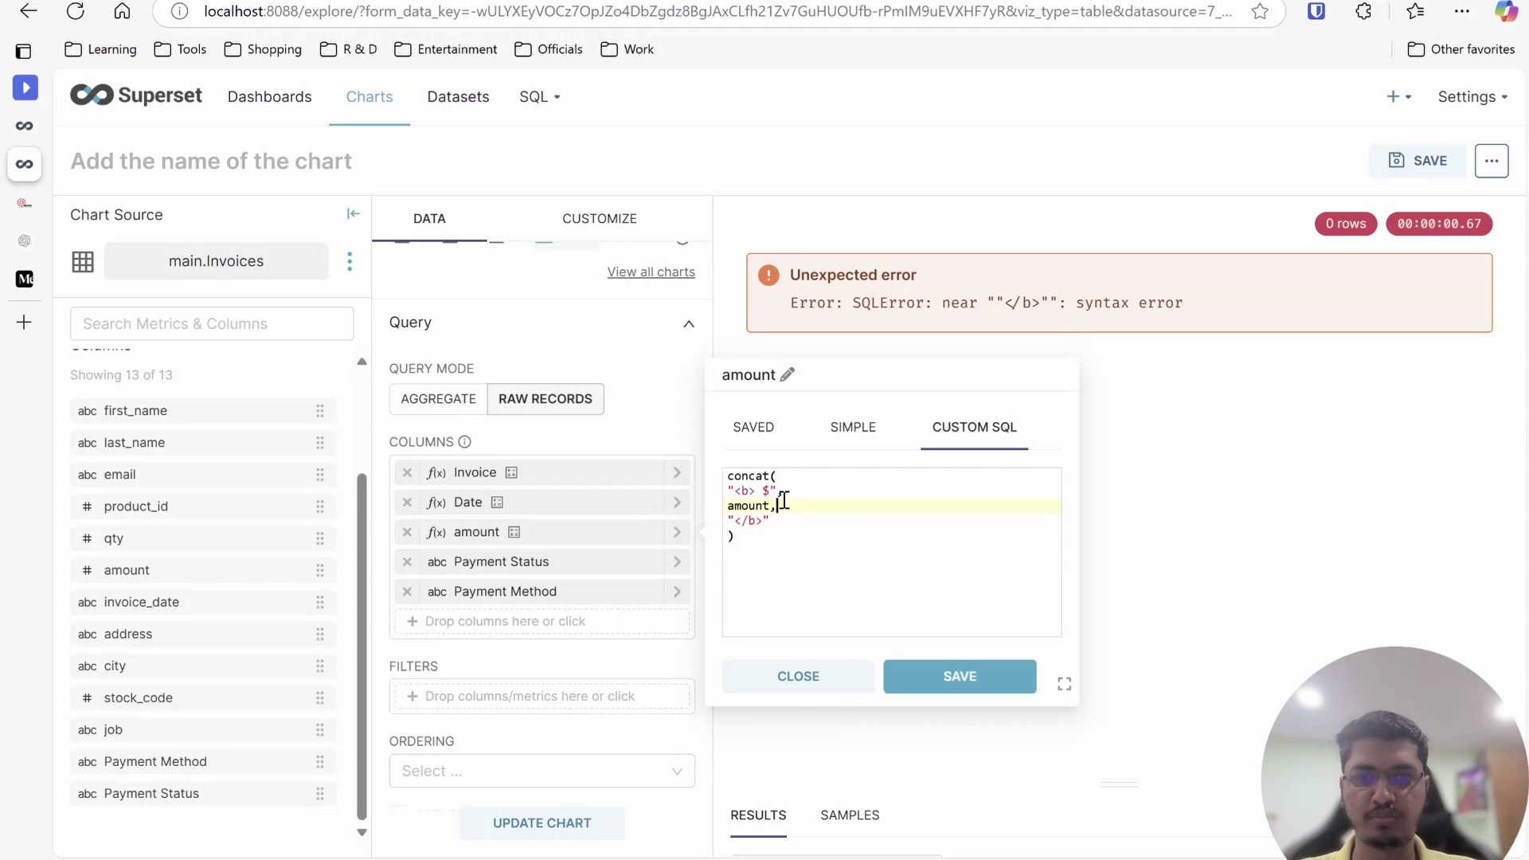
pyautogui.click(963, 673)
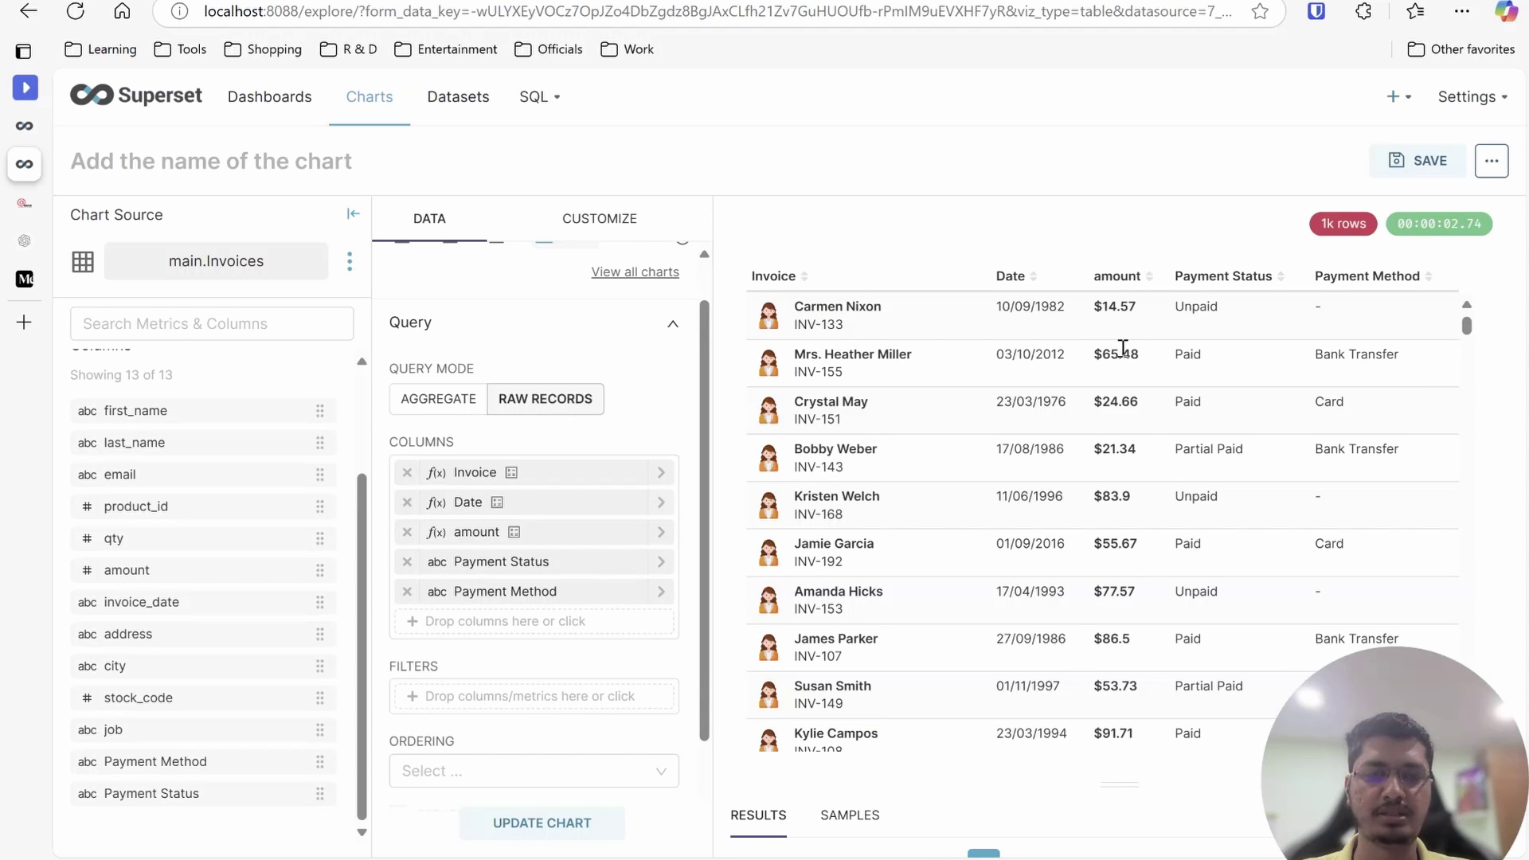
# Examine the Date and Payment Status cells in the chart's first row
pyautogui.moveTo(994, 305); pyautogui.dragTo(1076, 311)
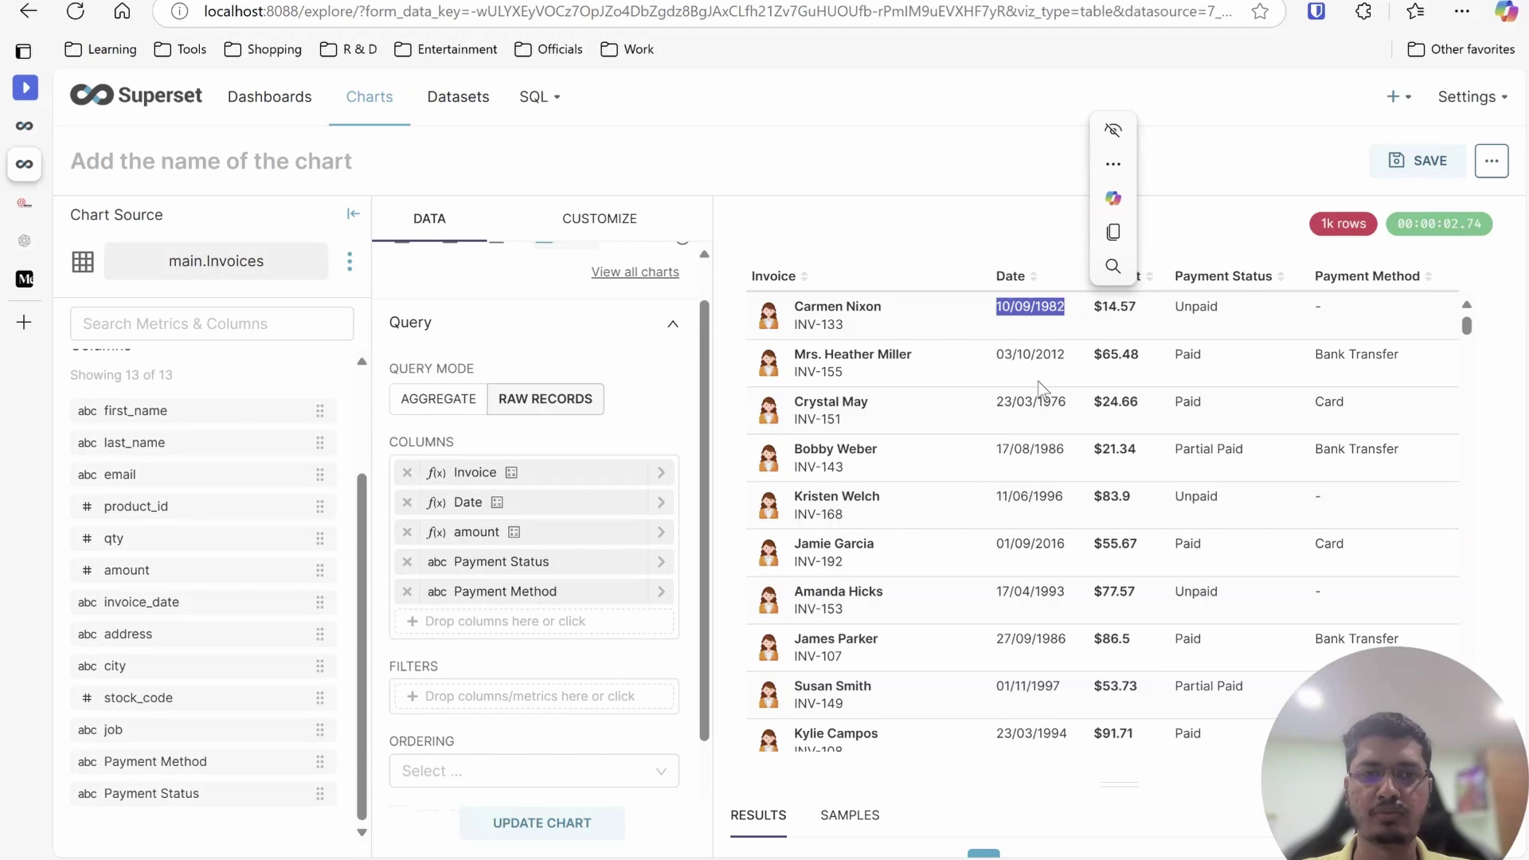
pyautogui.click(1192, 333)
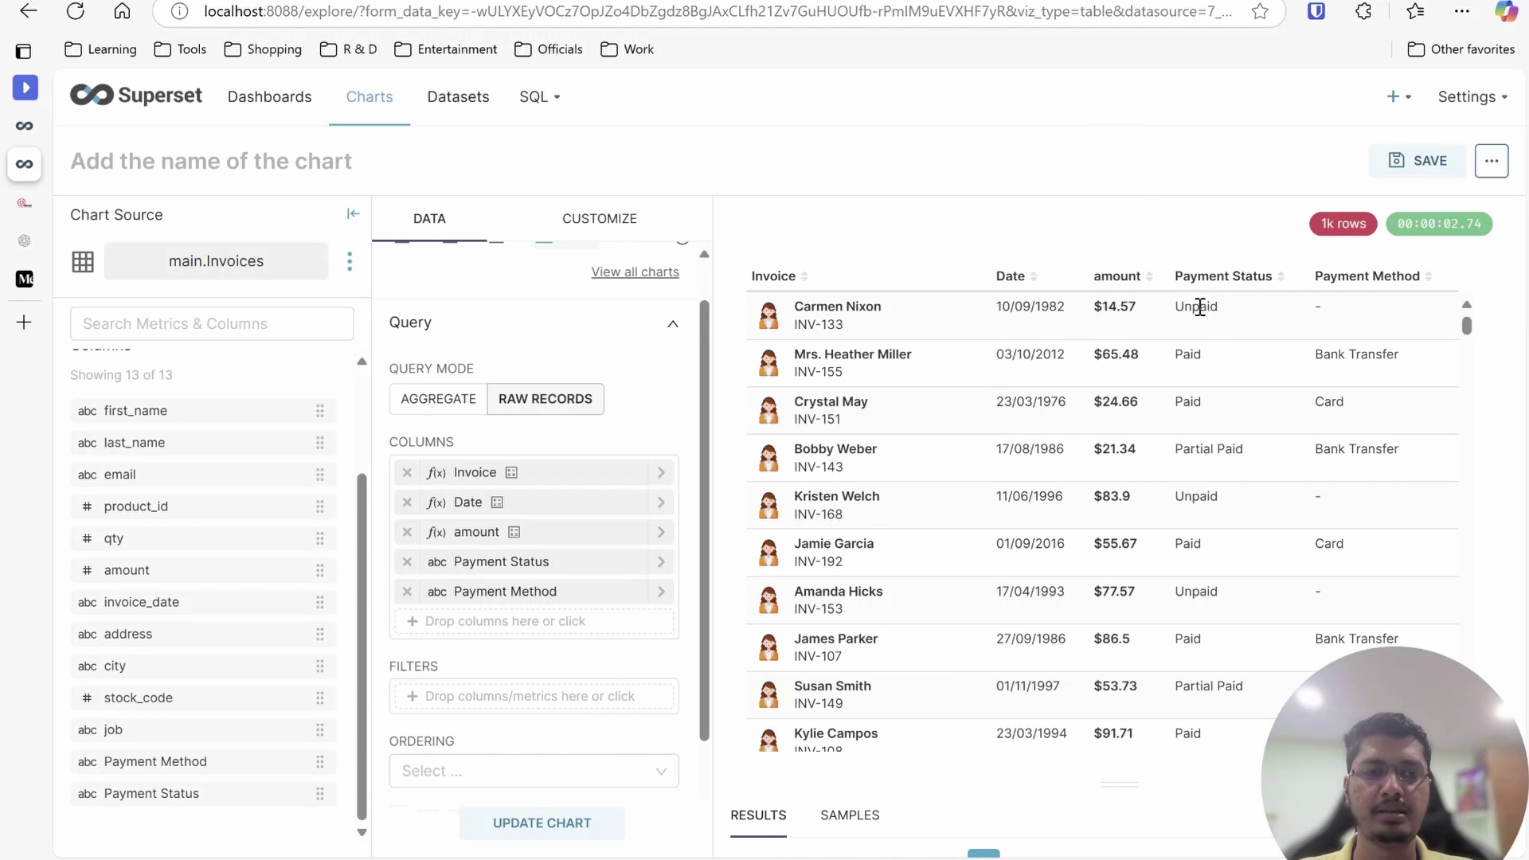
pyautogui.doubleClick(1200, 307)
pyautogui.click(1187, 295)
# Switch to the Beautifying Table documentation page and examine its ChatGPT prompt for generating a pill-shaped column background, including the sample CONCAT
pyautogui.click(35, 205)
pyautogui.click(714, 618)
pyautogui.scroll(-3, 713, 618)
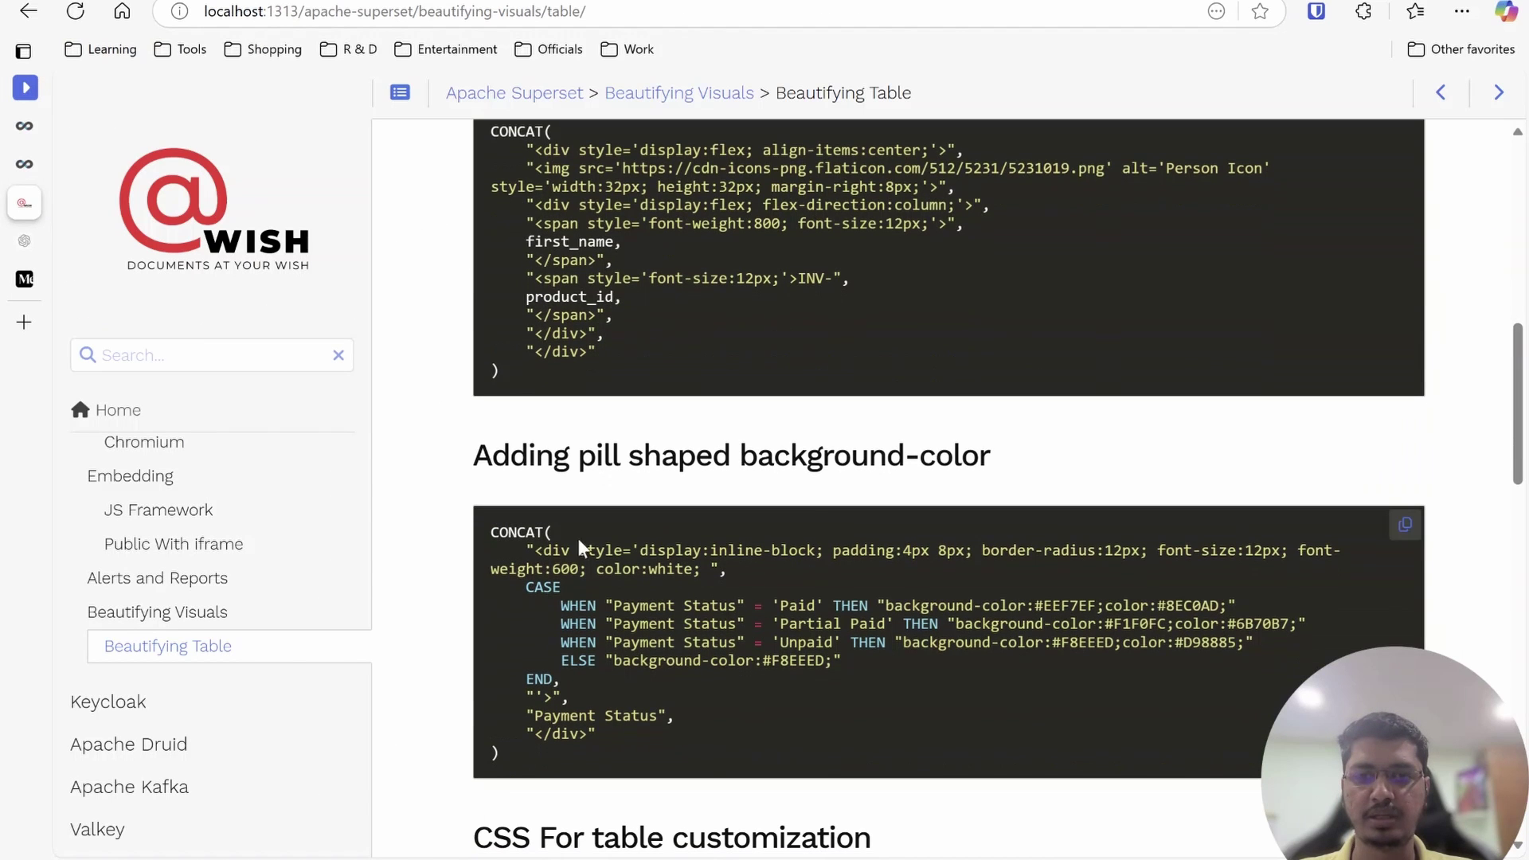
pyautogui.scroll(-10, 645, 685)
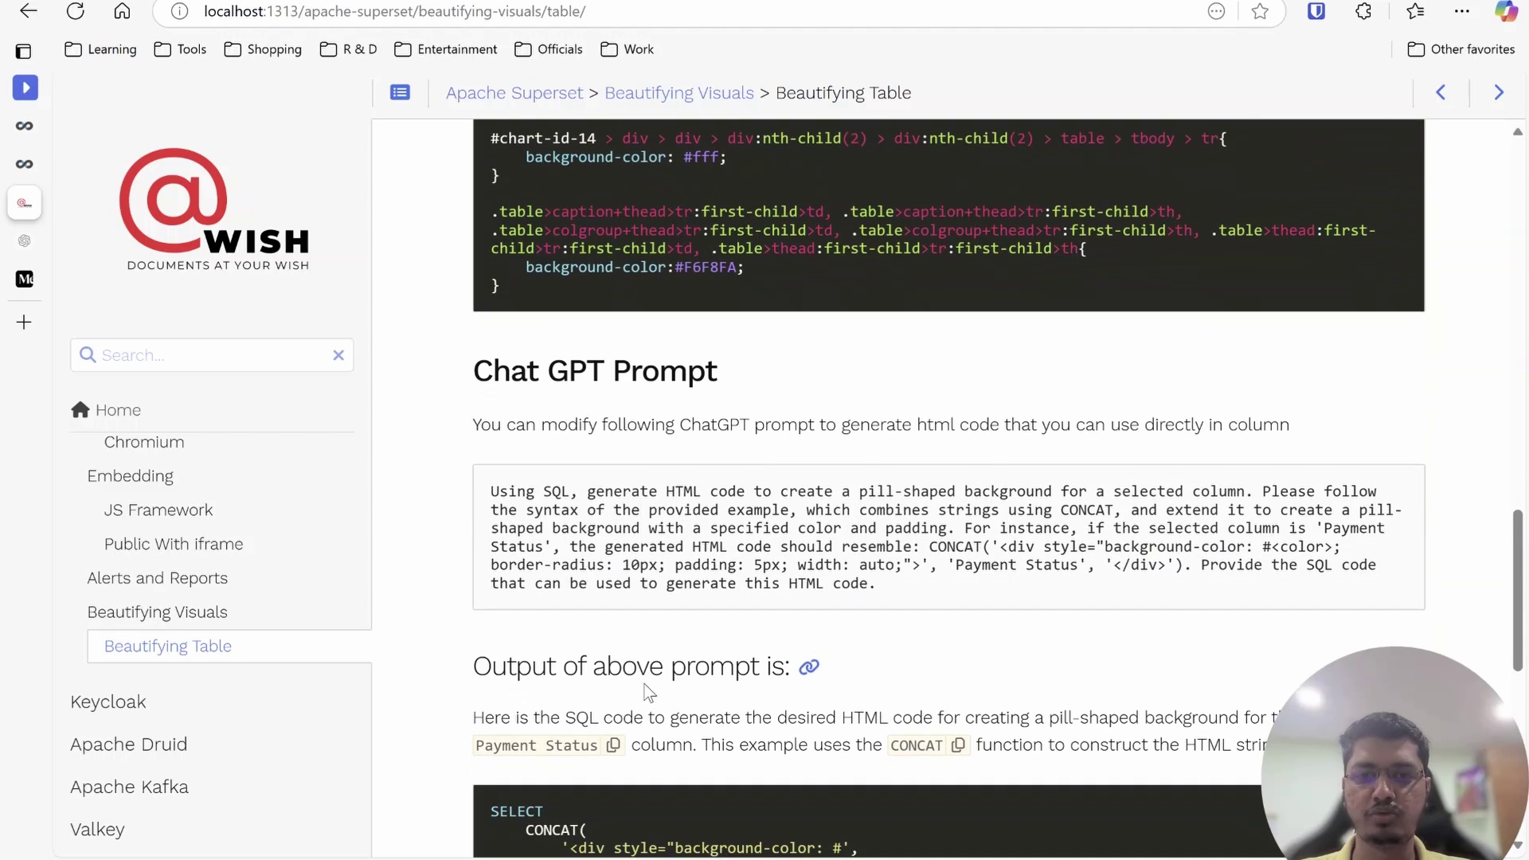
pyautogui.moveTo(877, 588); pyautogui.dragTo(489, 487)
pyautogui.click(700, 614)
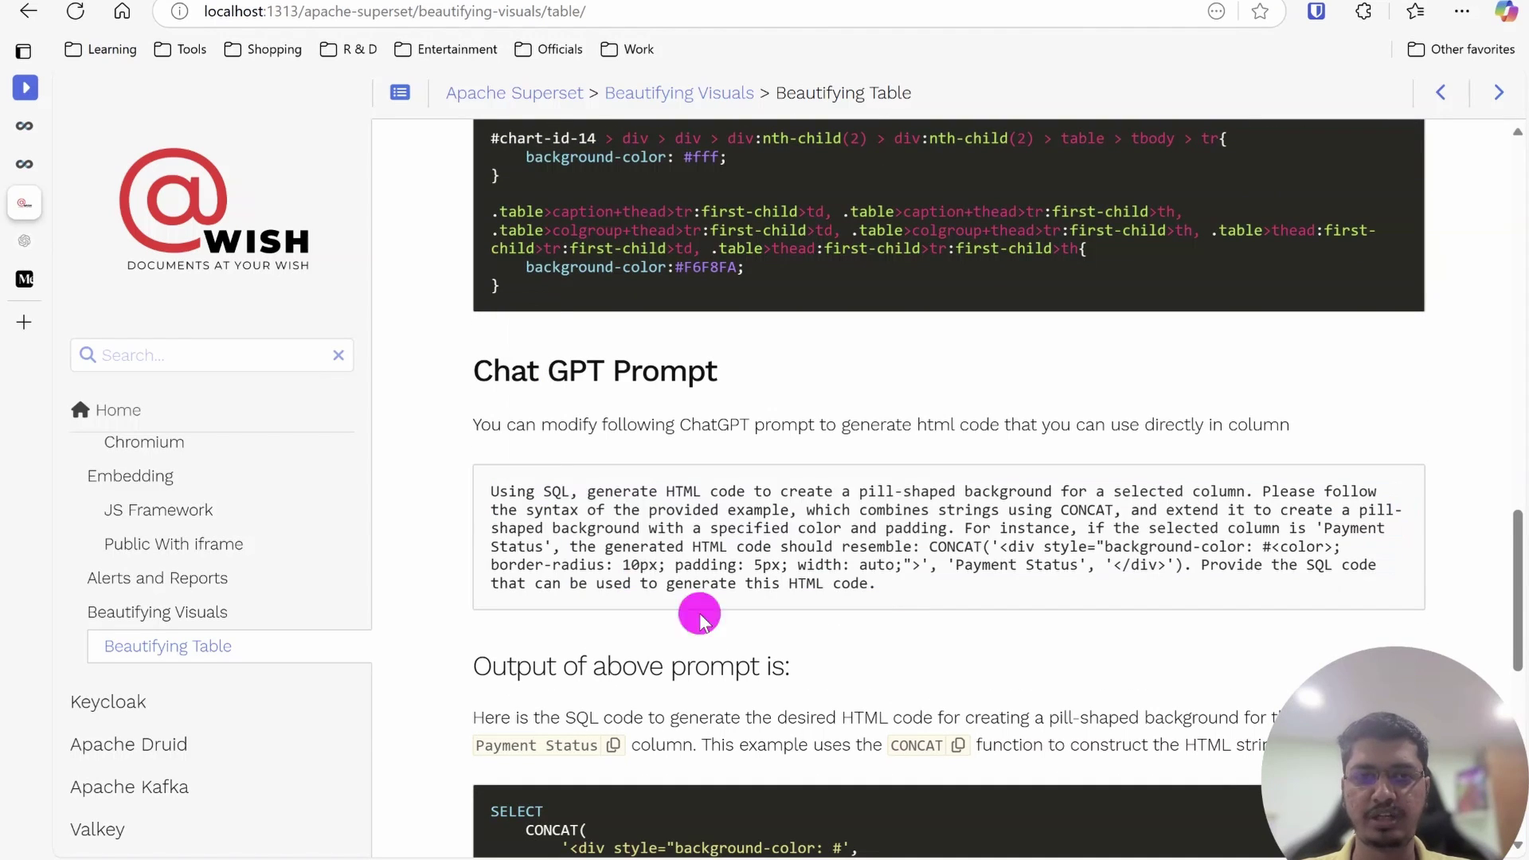
pyautogui.scroll(-1, 645, 502)
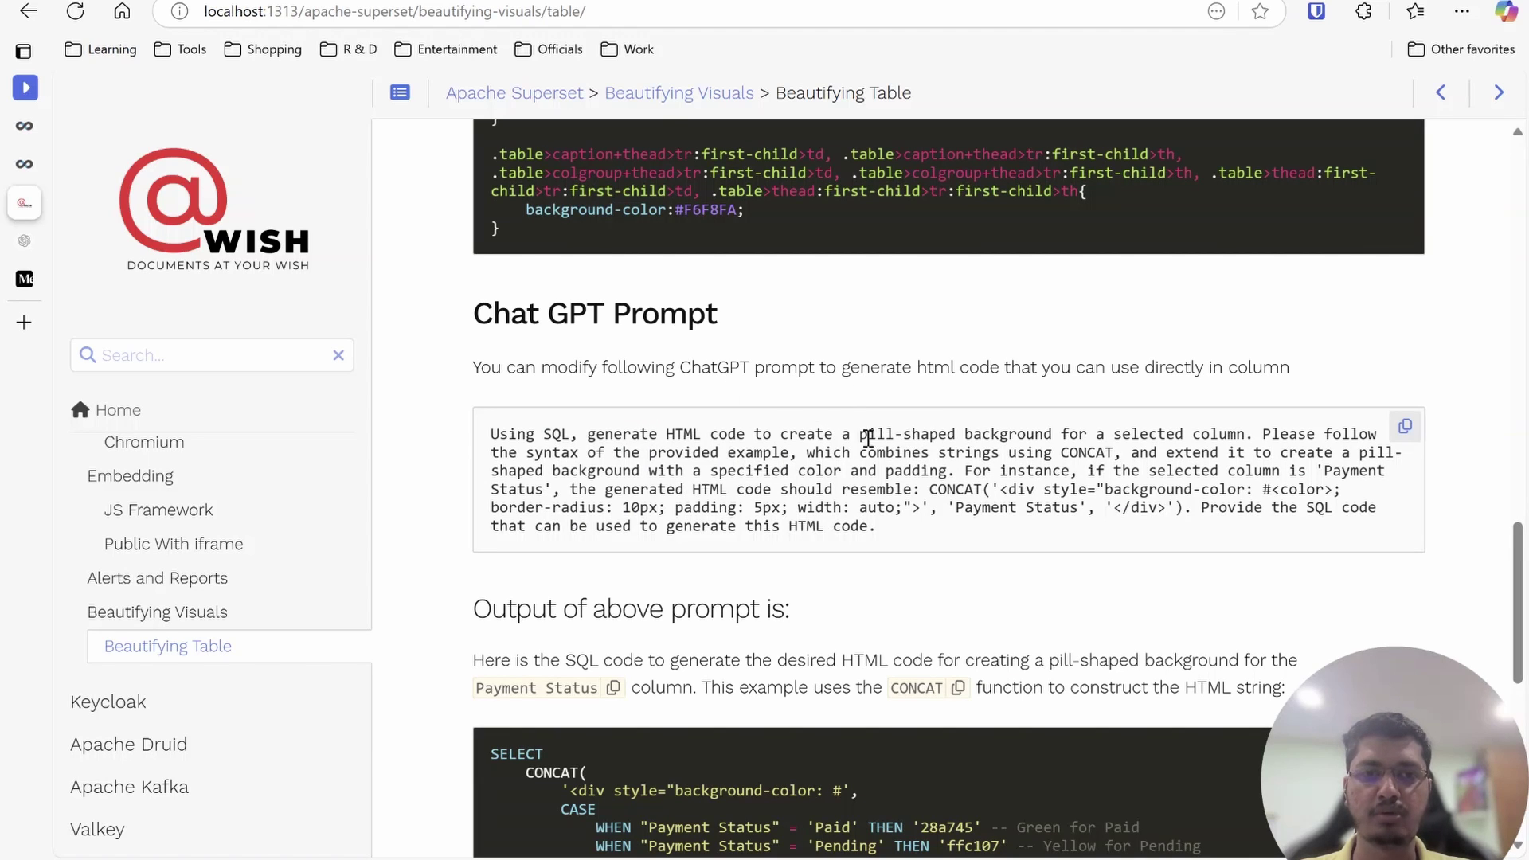
pyautogui.moveTo(867, 438); pyautogui.dragTo(1039, 437)
pyautogui.doubleClick(1147, 434)
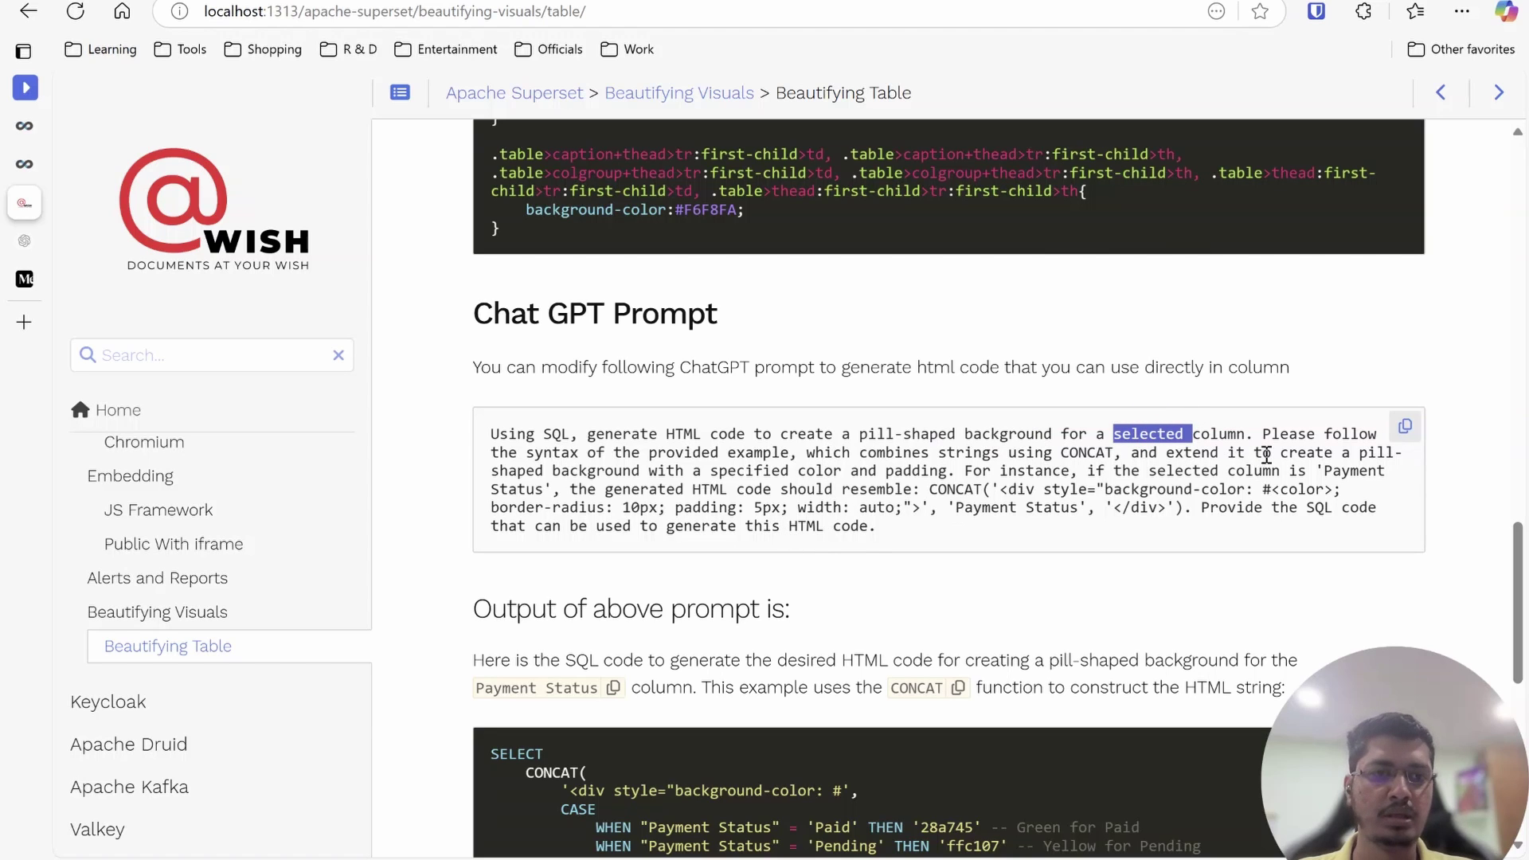
pyautogui.moveTo(930, 490); pyautogui.dragTo(1188, 505)
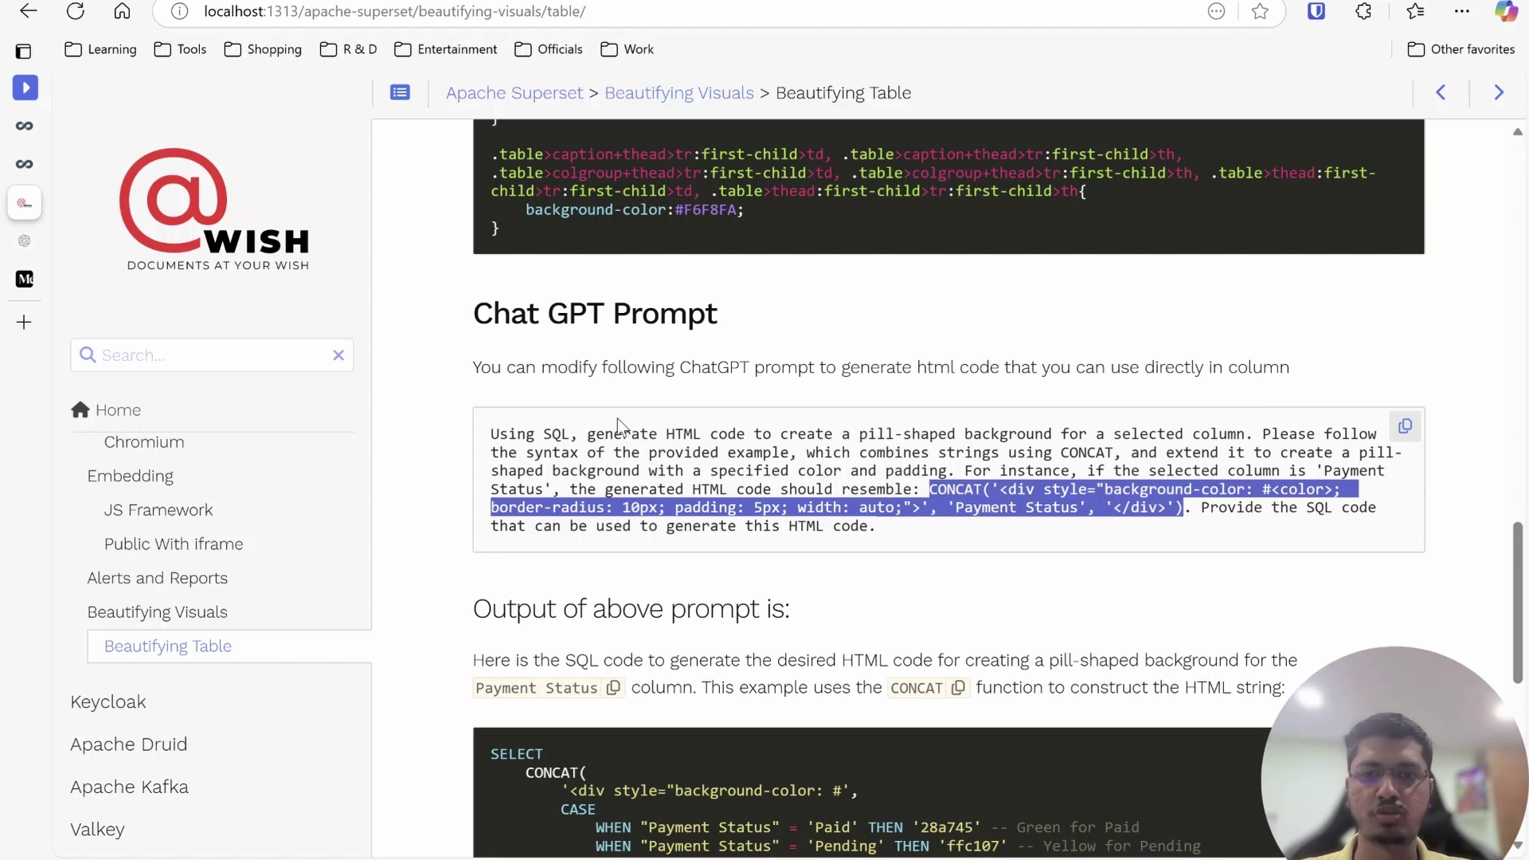
# Switch to the ChatGPT conversation and review the prompt and the generated CONCAT expression for Payment Status
pyautogui.click(24, 241)
pyautogui.scroll(3, 658, 373)
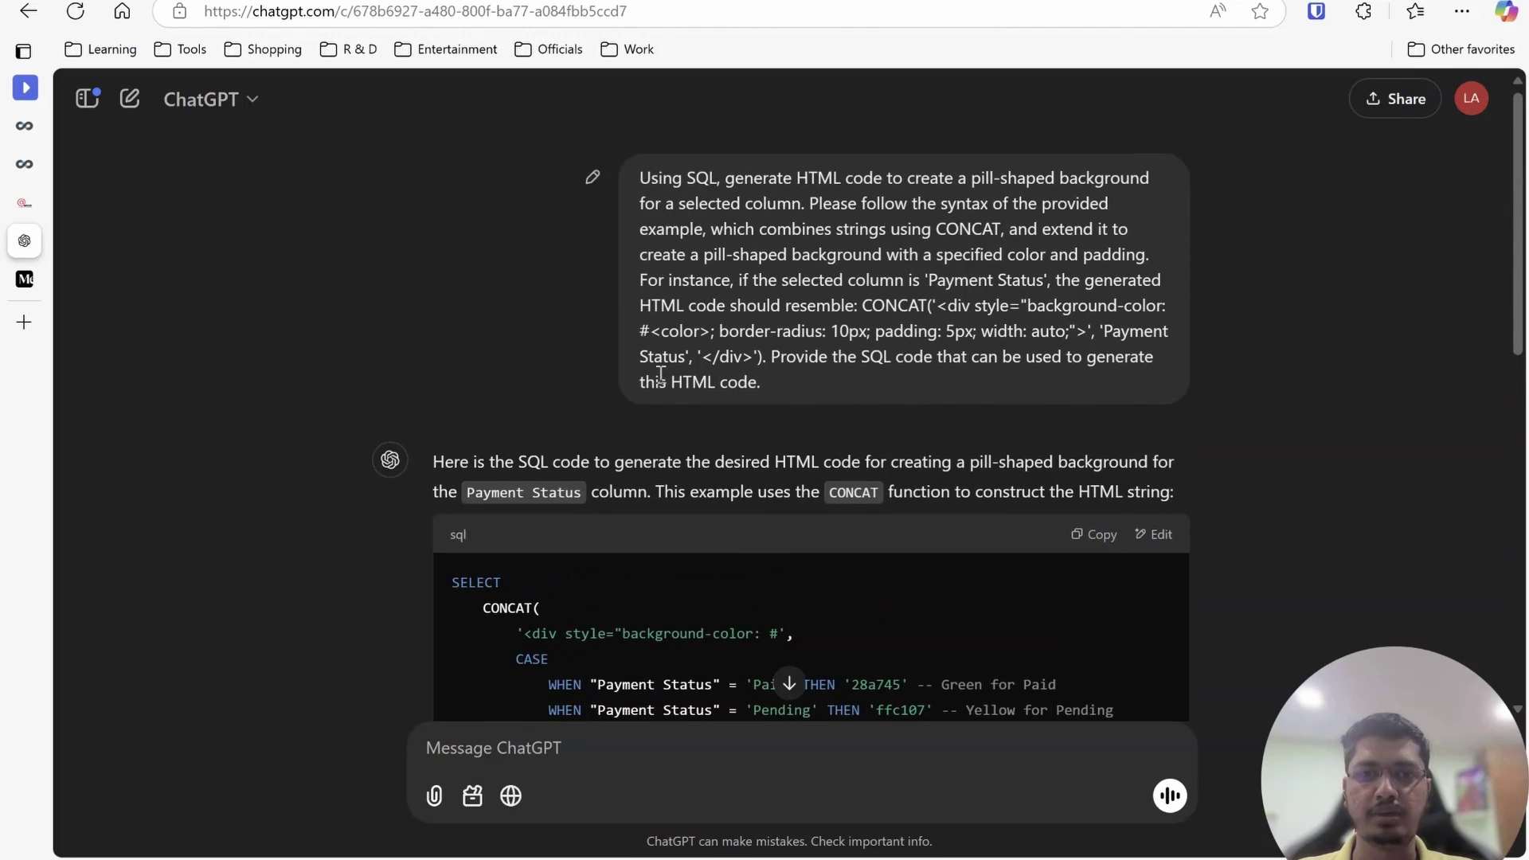
pyautogui.scroll(-5, 868, 401)
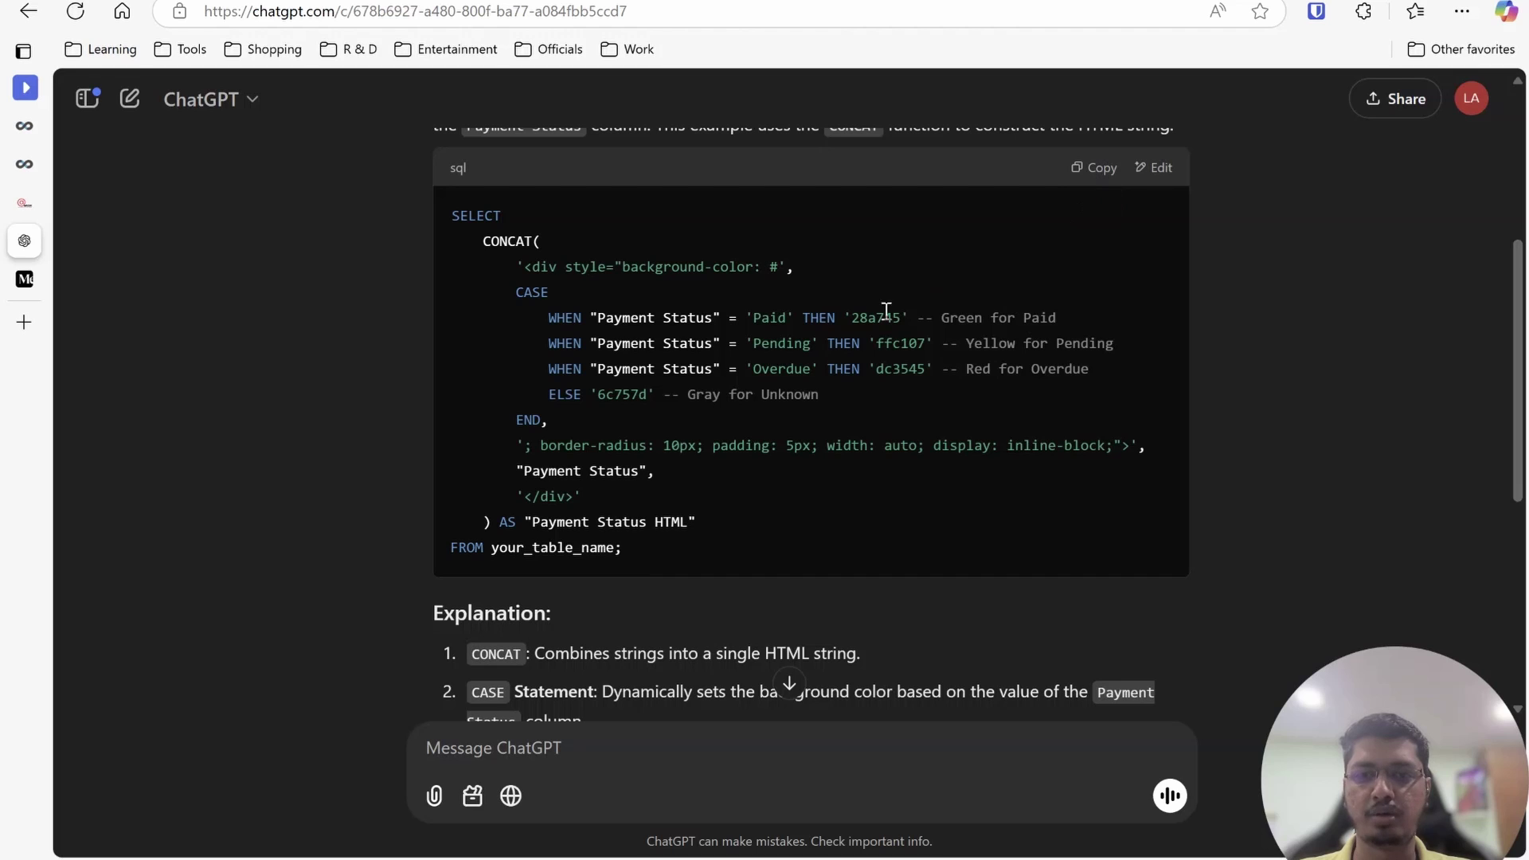
pyautogui.moveTo(478, 239); pyautogui.dragTo(490, 521)
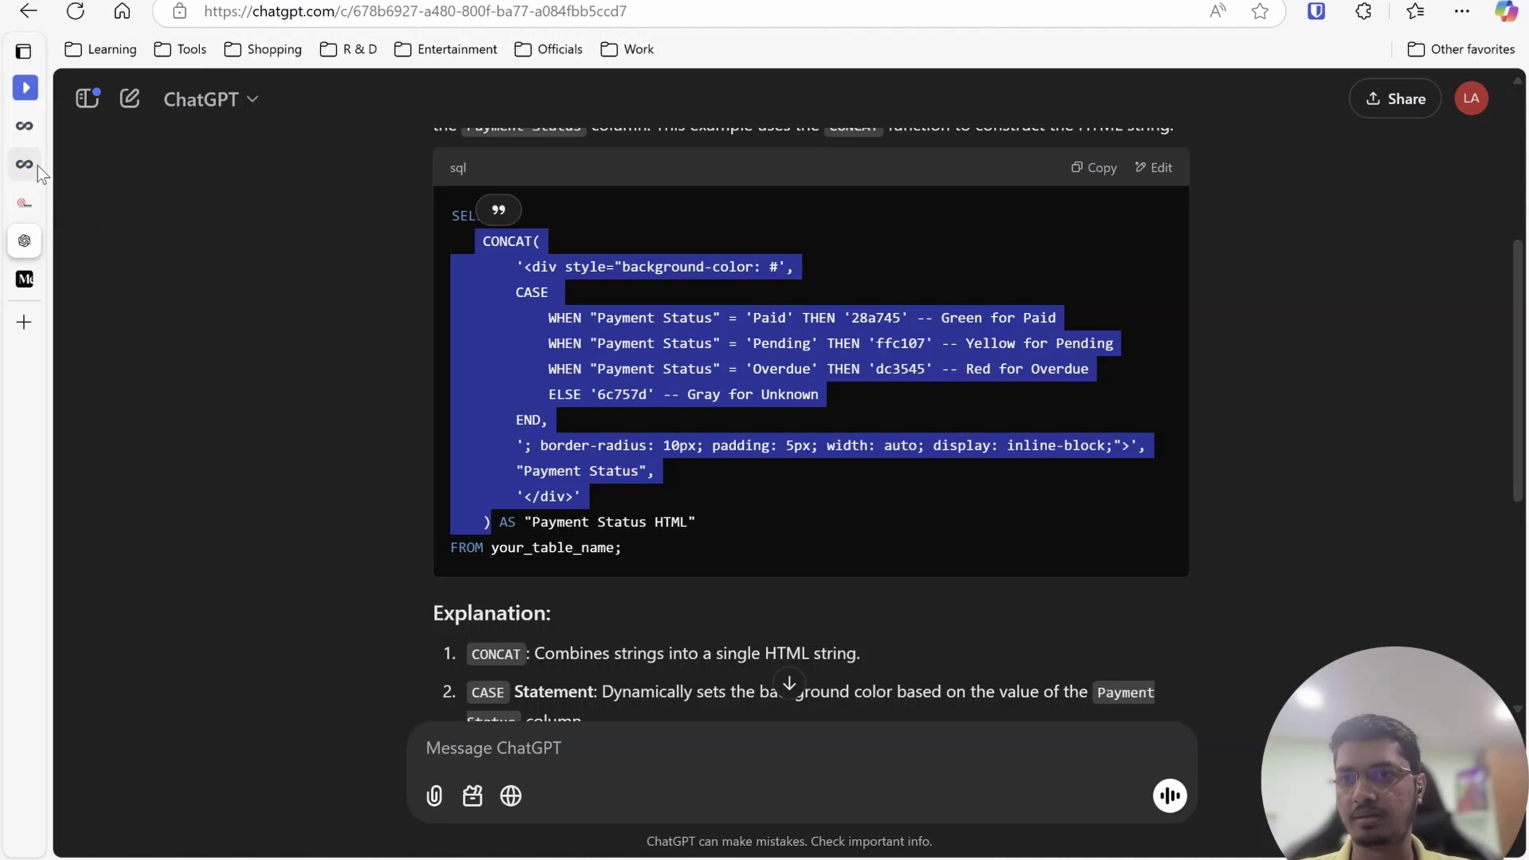
# Copy the "Adding pill shaped background-color" CONCAT code from the Beautifying Table documentation and return to the Superset chart
pyautogui.moveTo(37, 166)
pyautogui.click(67, 206)
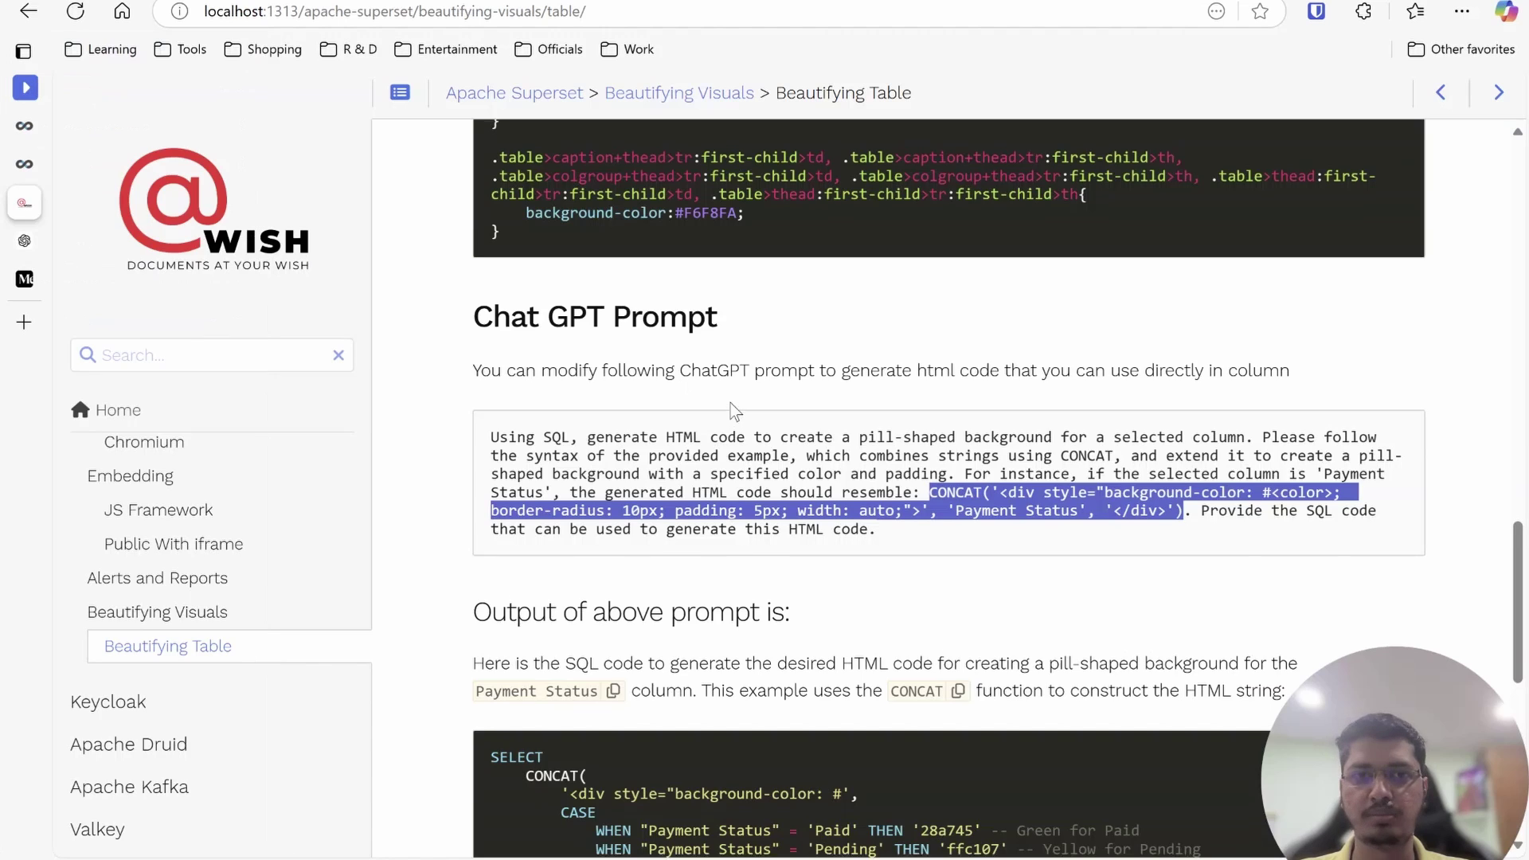
pyautogui.scroll(10, 730, 403)
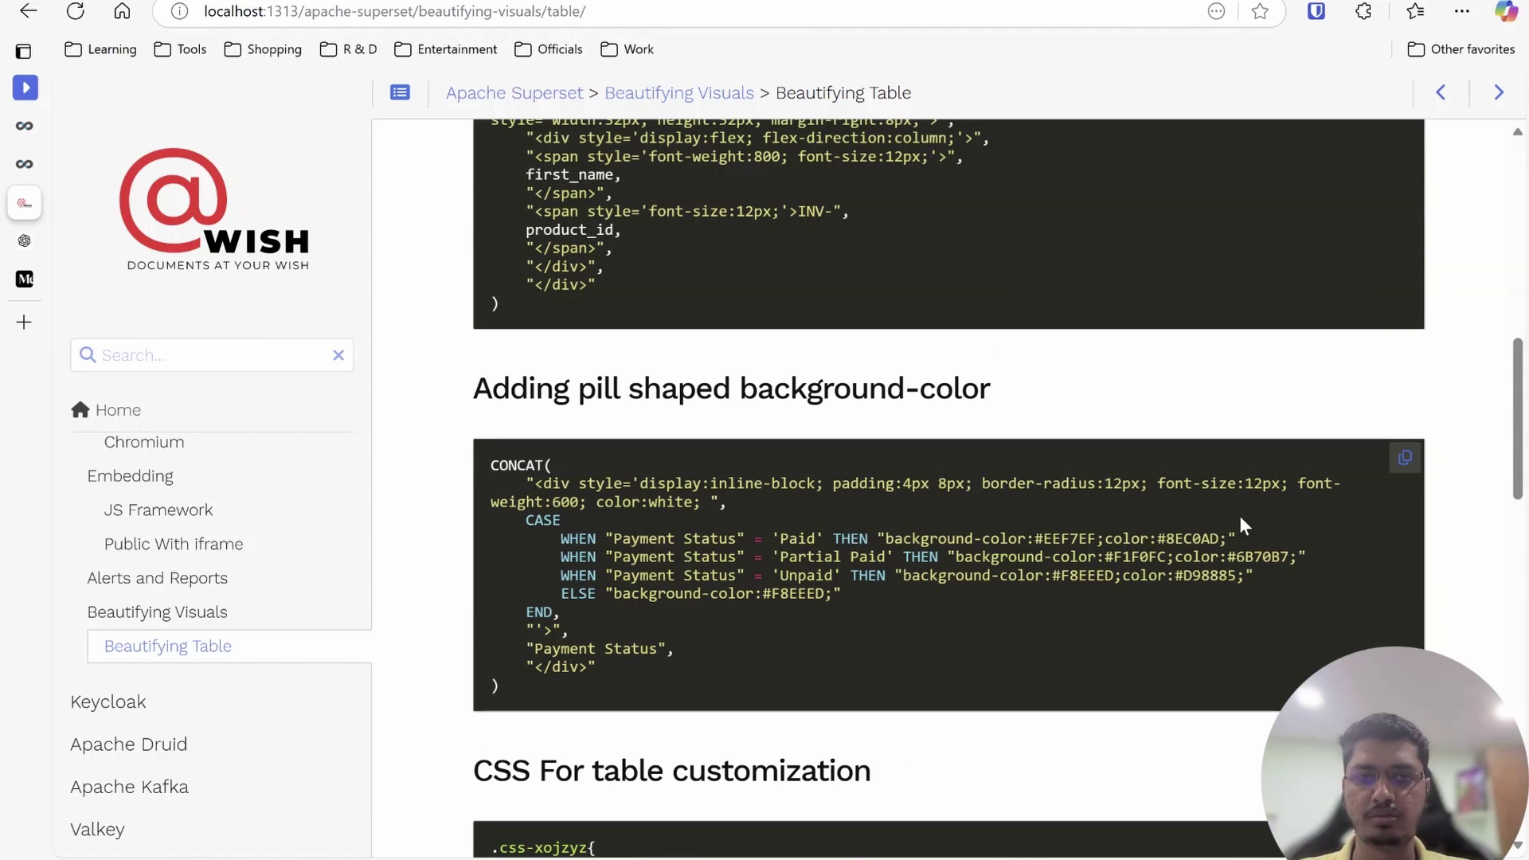
pyautogui.click(1405, 458)
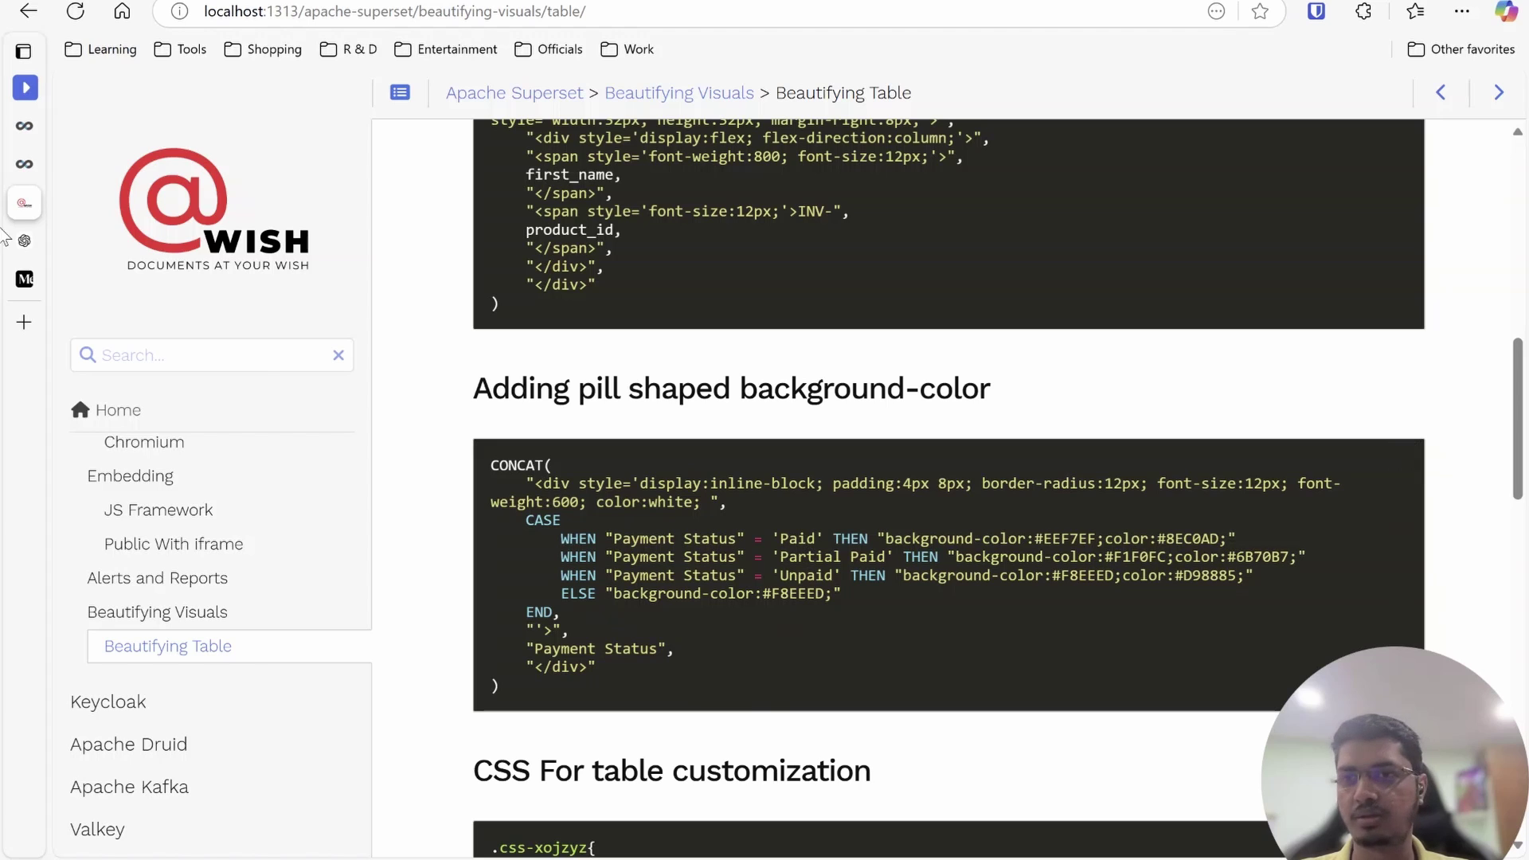
pyautogui.click(44, 165)
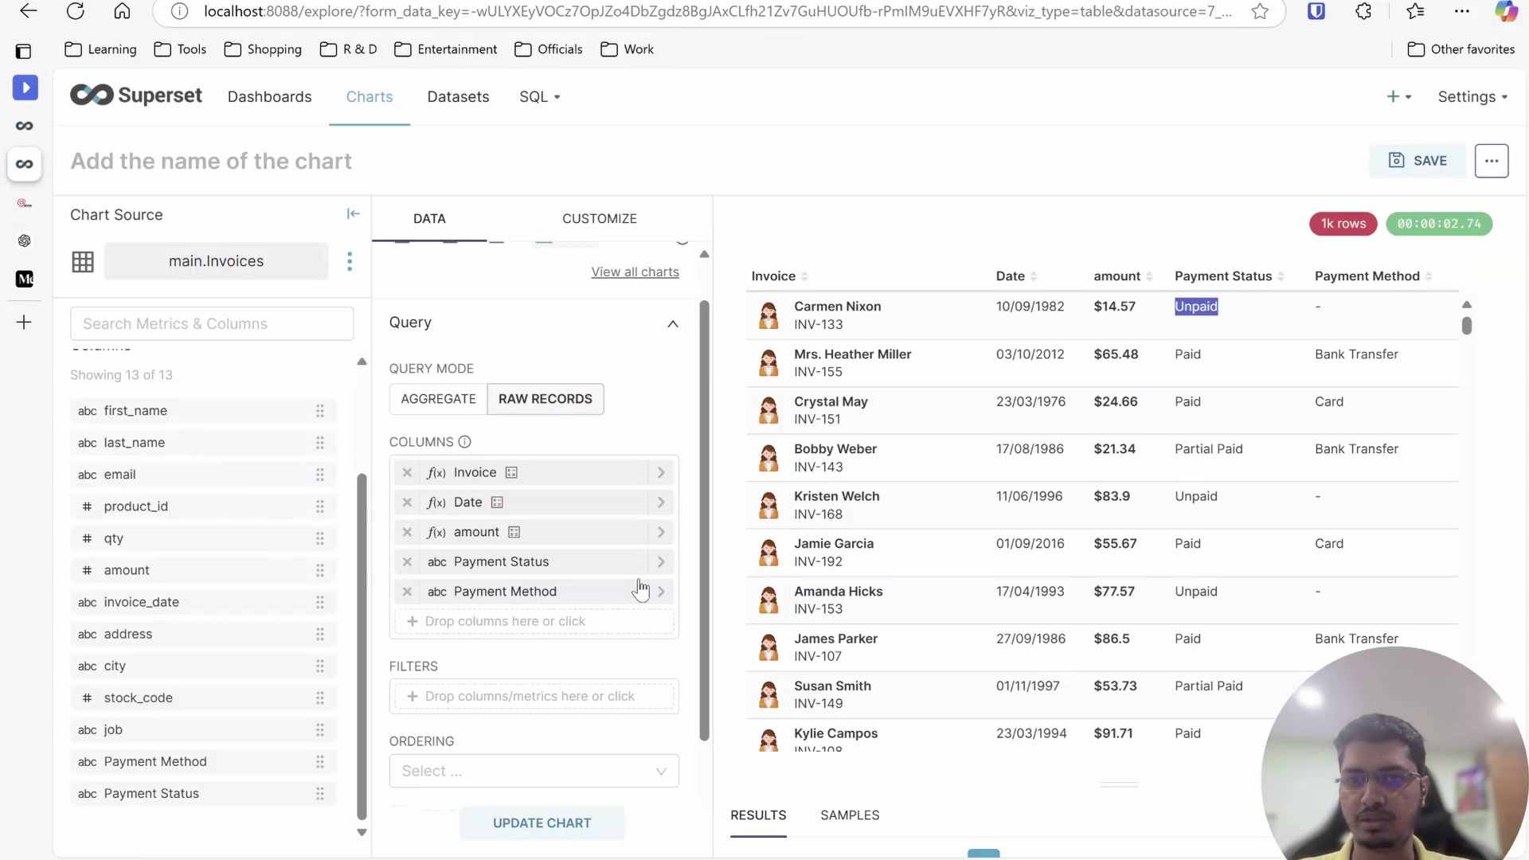
# Paste the copied pill-shaped background CONCAT code into the Payment Status column's custom SQL and save the column
pyautogui.click(668, 569)
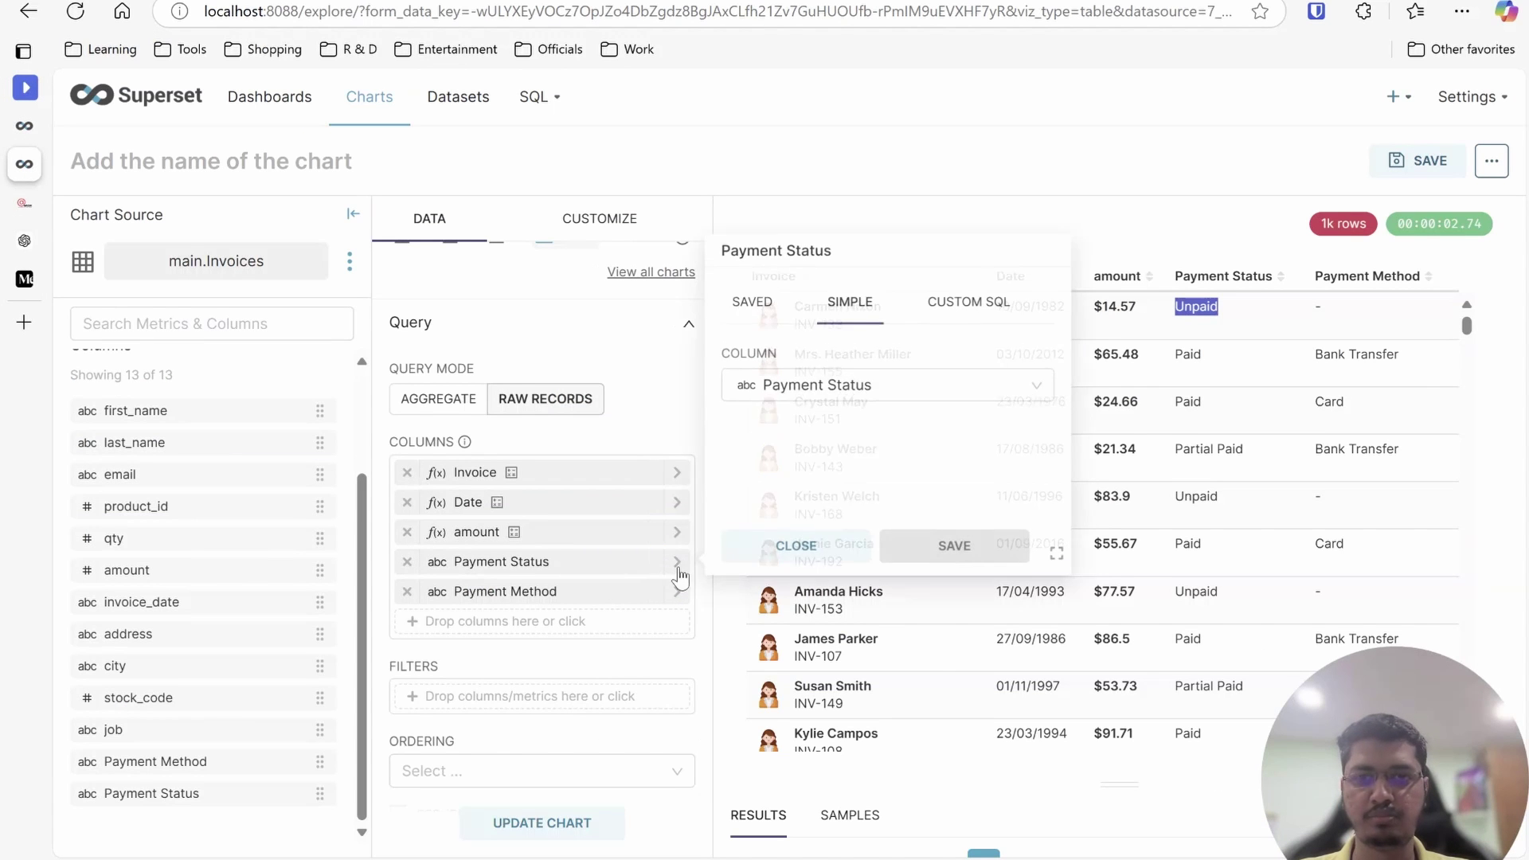
pyautogui.click(955, 298)
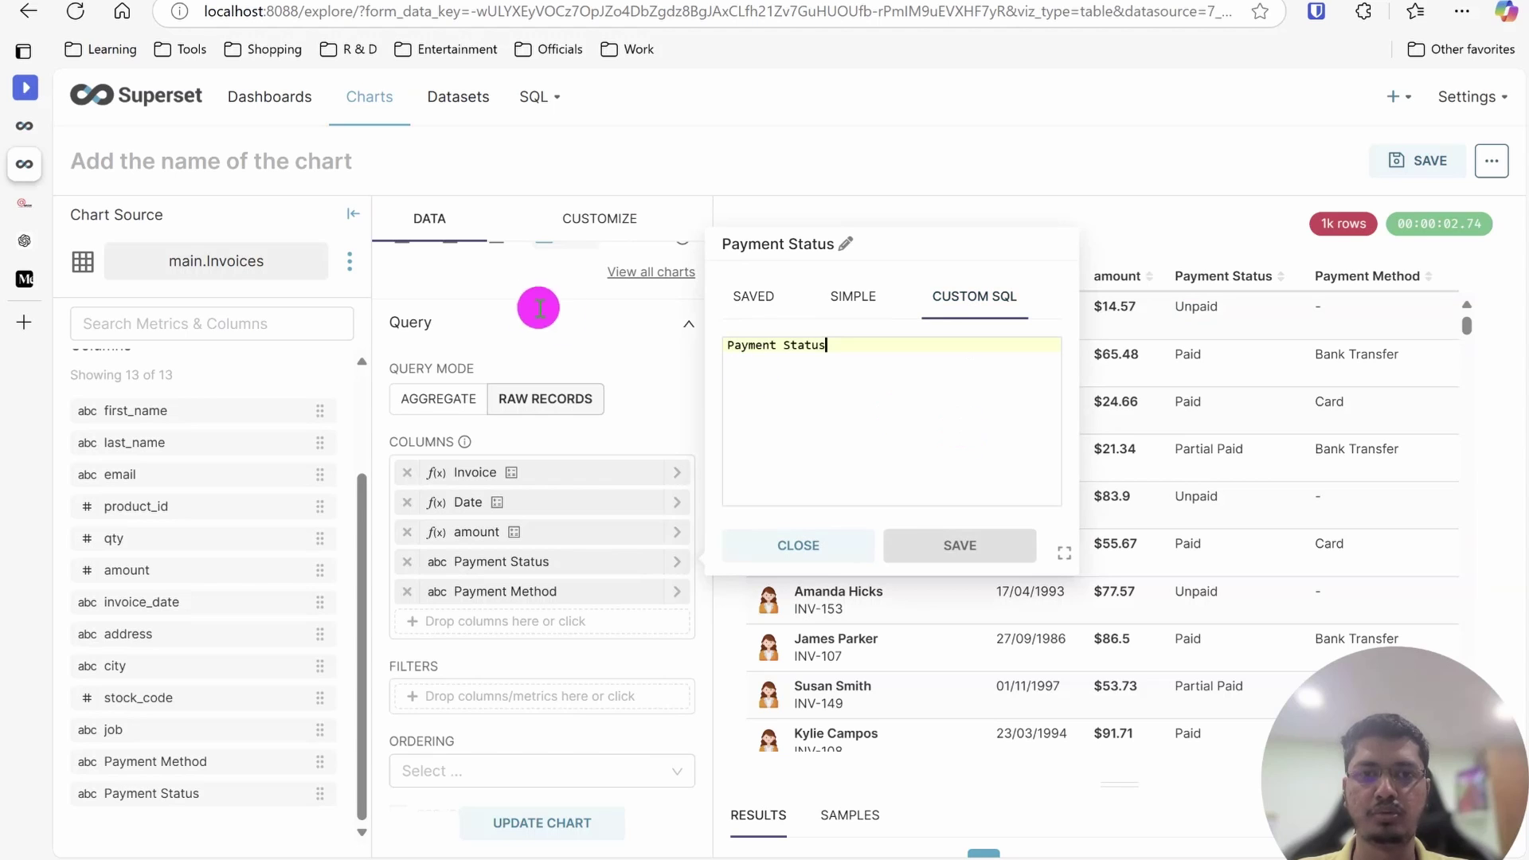
pyautogui.hotkey('ctrl', 'a')
pyautogui.hotkey('ctrl', 'v')
pyautogui.scroll(3, 868, 432)
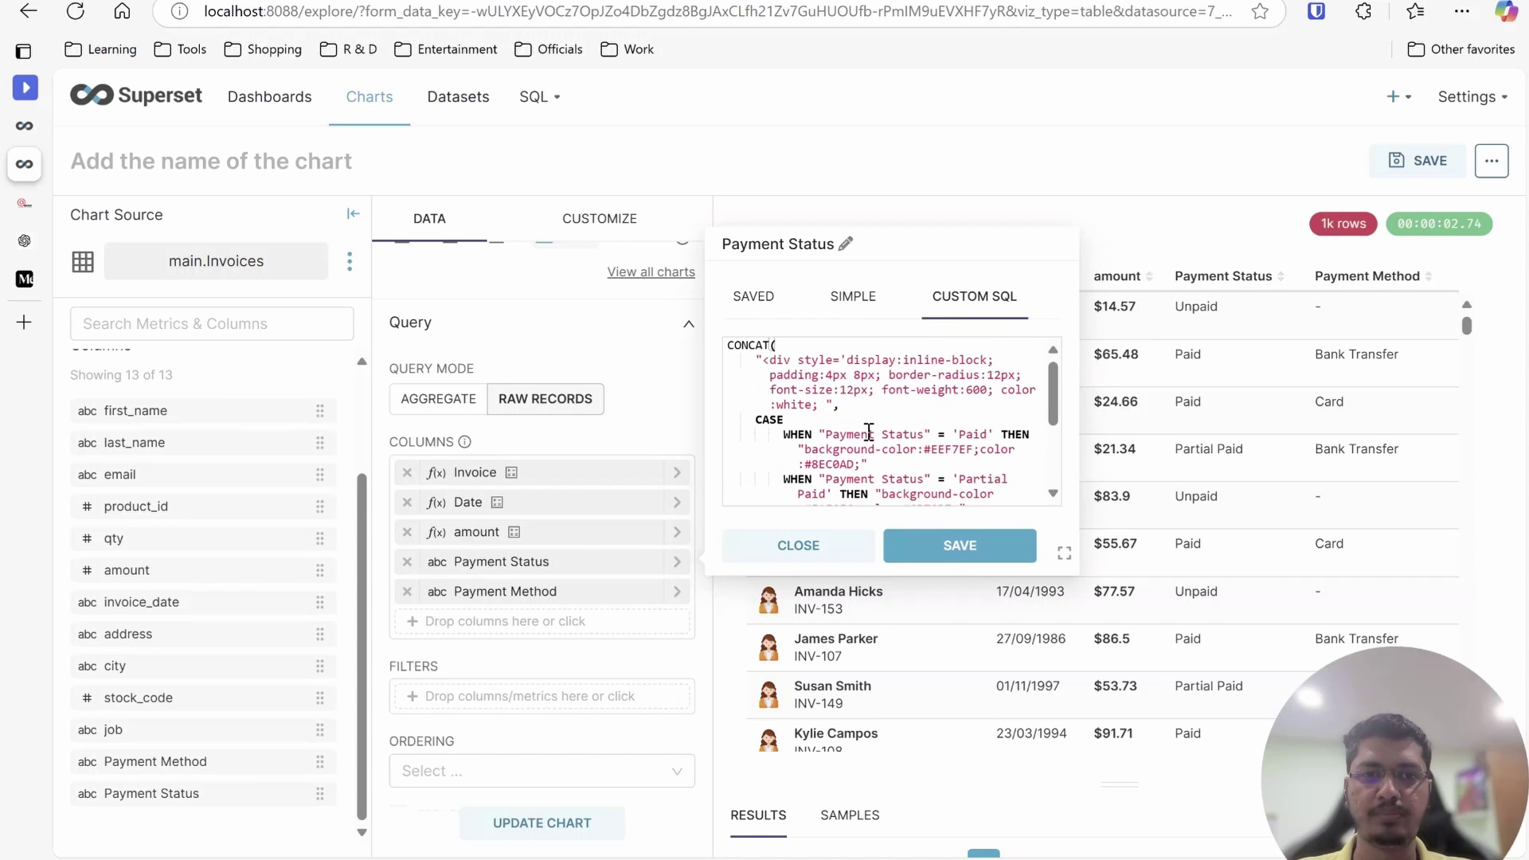
pyautogui.scroll(-3, 889, 470)
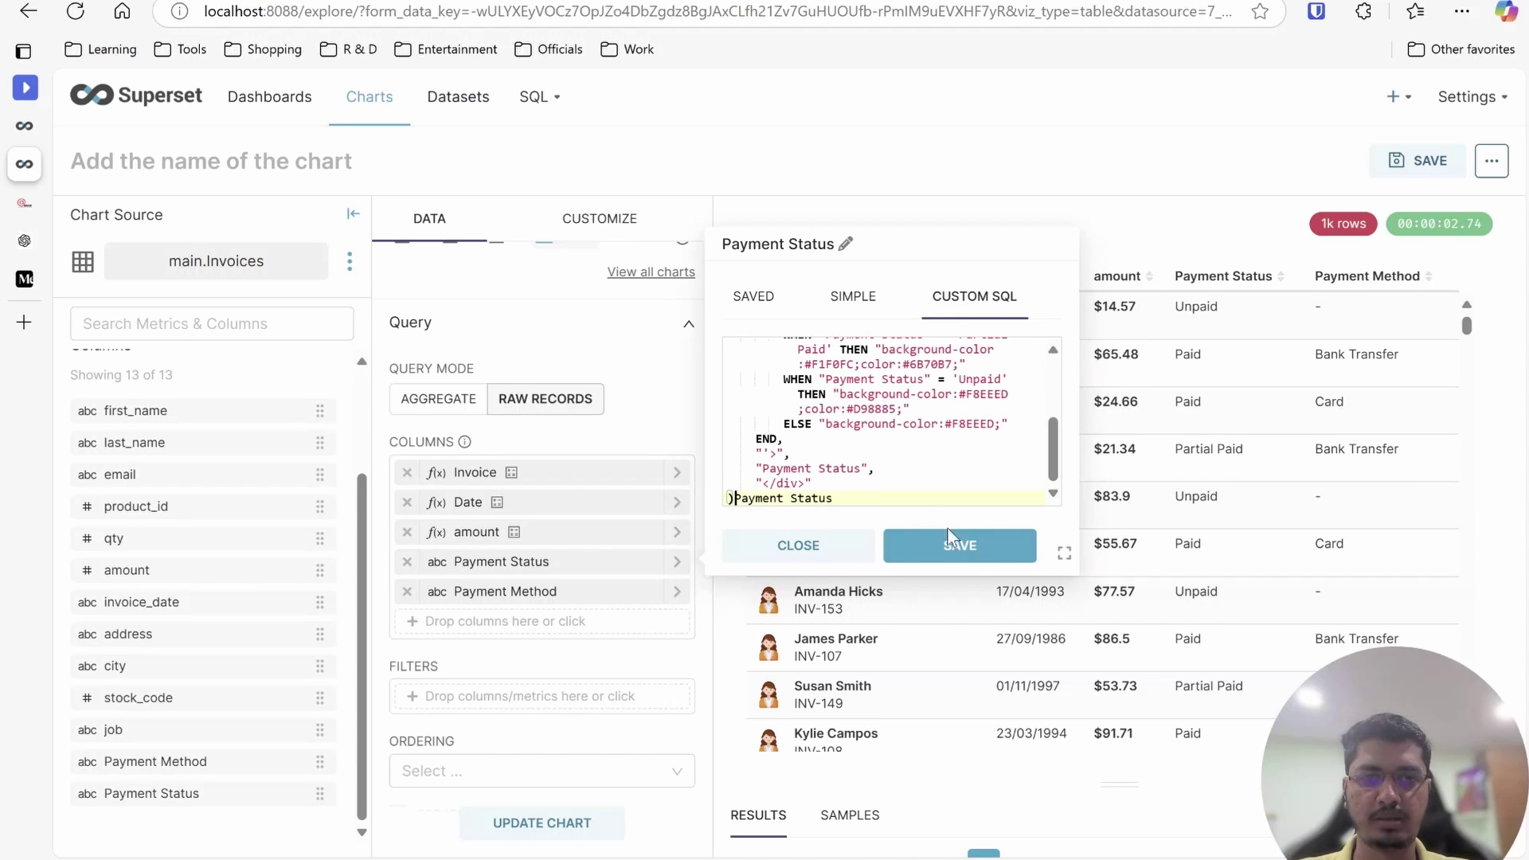
pyautogui.click(962, 556)
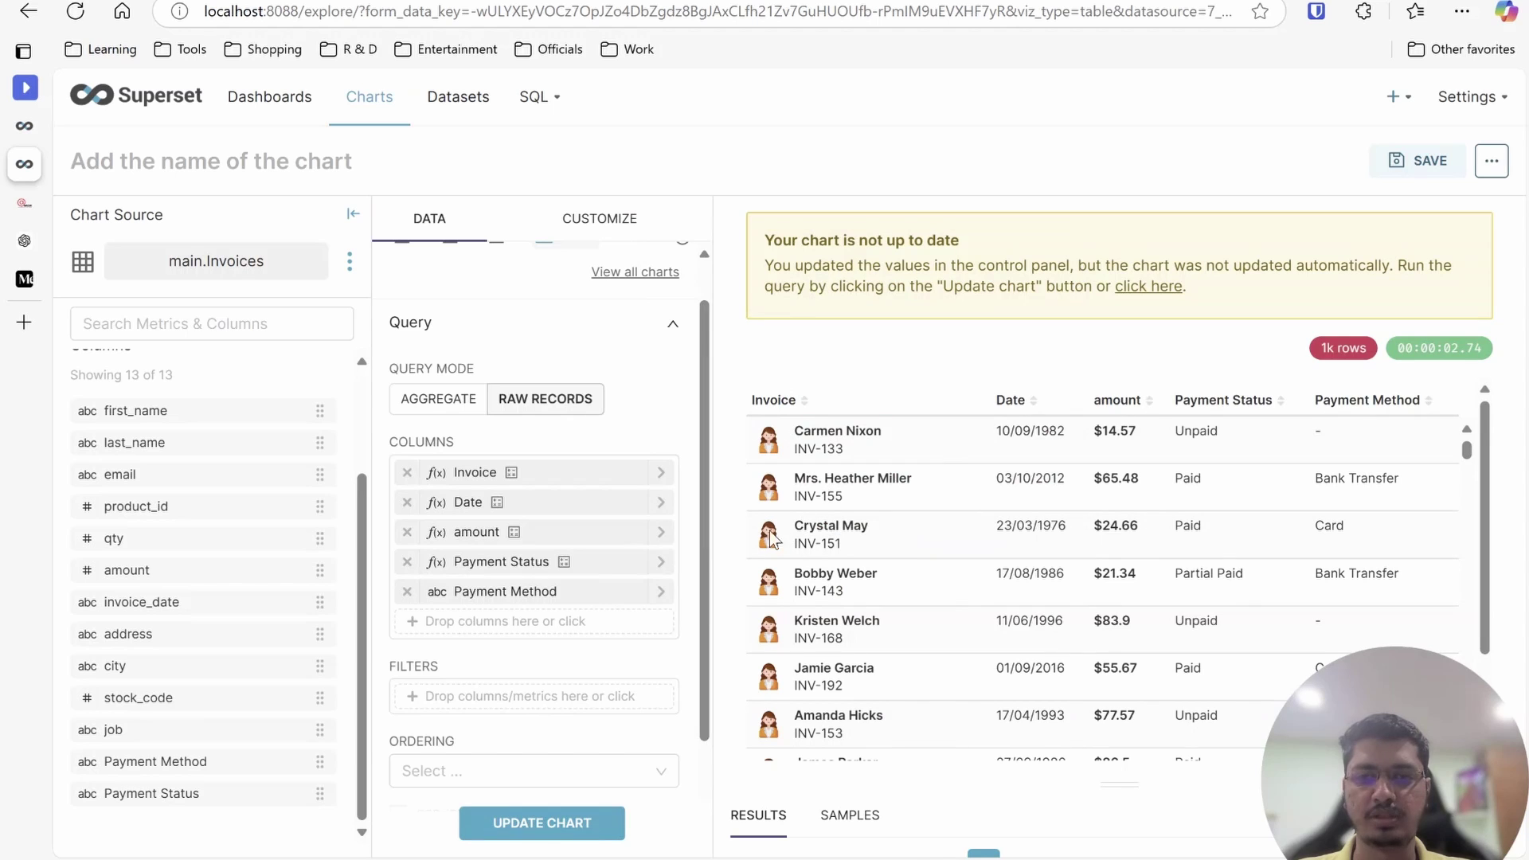
# Review the saved custom SQL of the Payment Status column, close it and update the chart
pyautogui.click(669, 560)
pyautogui.click(904, 611)
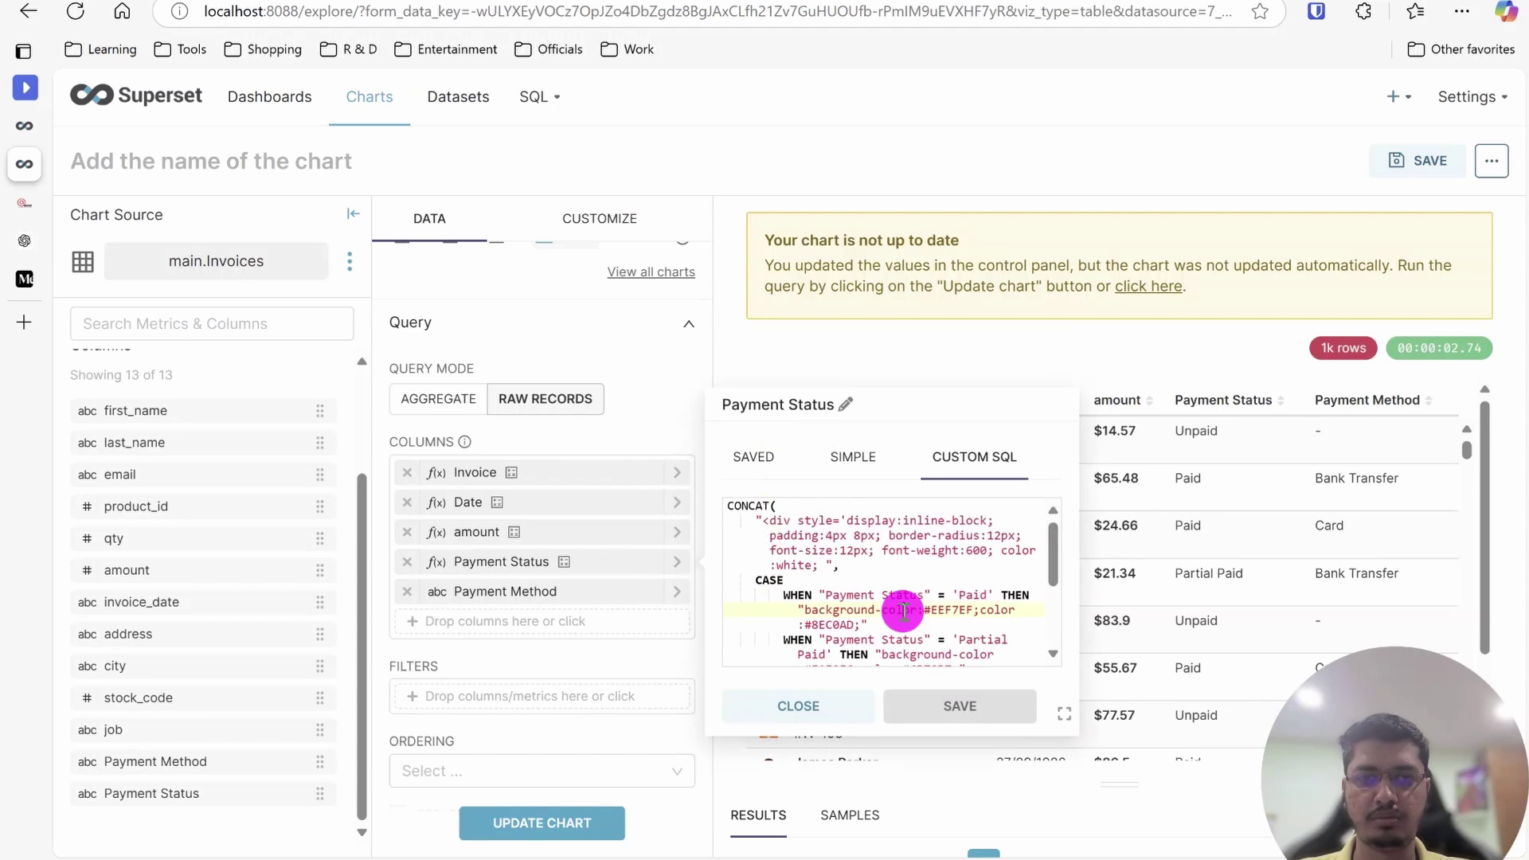
pyautogui.scroll(-3, 904, 610)
pyautogui.click(832, 705)
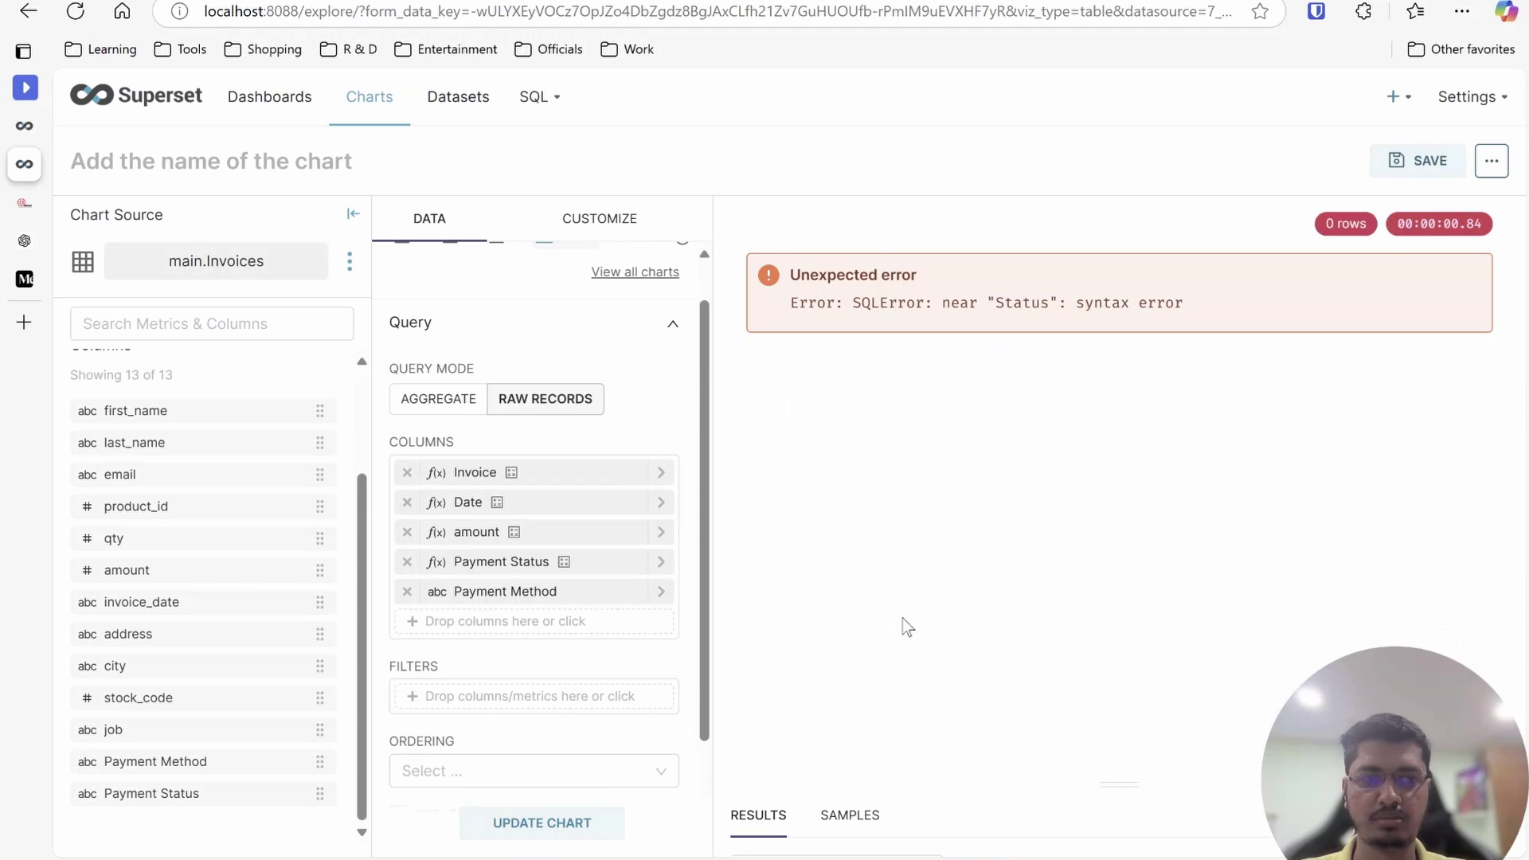
# Delete the leftover "Payment Status" text after the closing parenthesis in the Payment Status custom SQL, save the column and update the chart
pyautogui.click(669, 561)
pyautogui.scroll(-5, 863, 606)
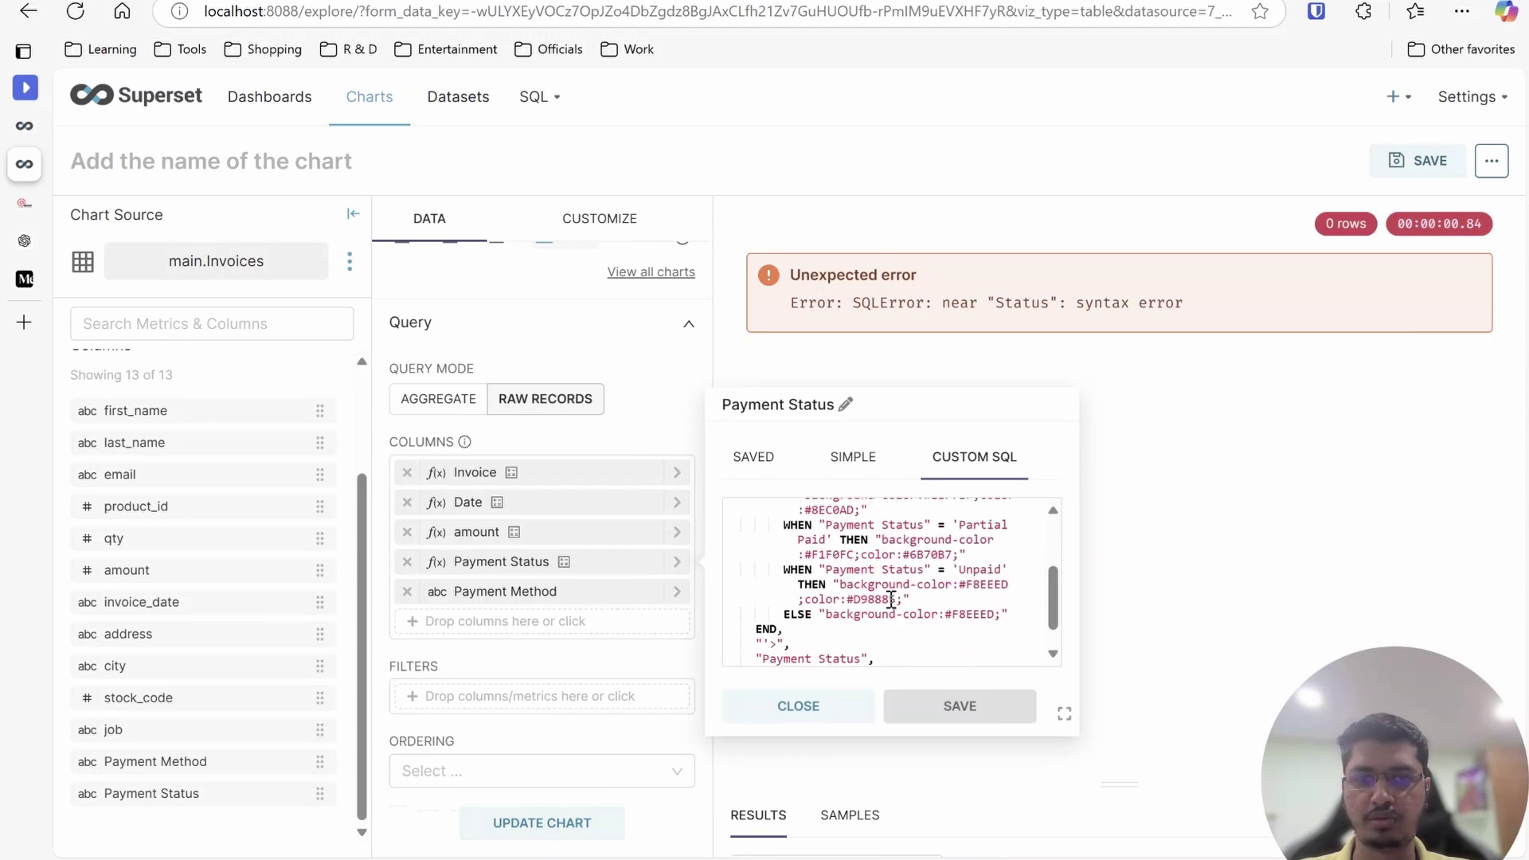
pyautogui.moveTo(834, 658); pyautogui.dragTo(734, 661)
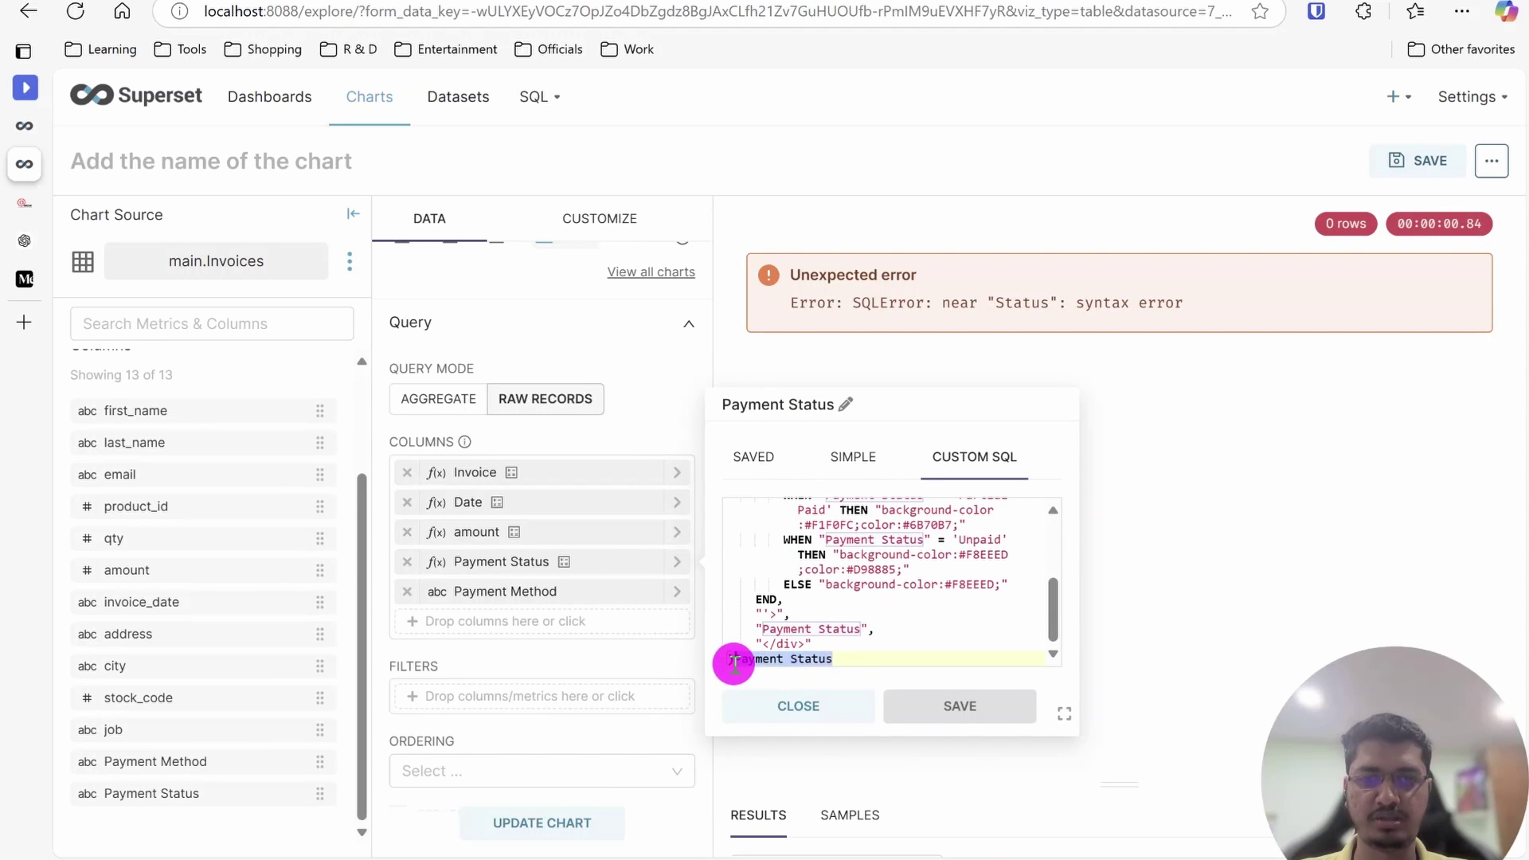
pyautogui.press('BackSpace')
pyautogui.click(924, 706)
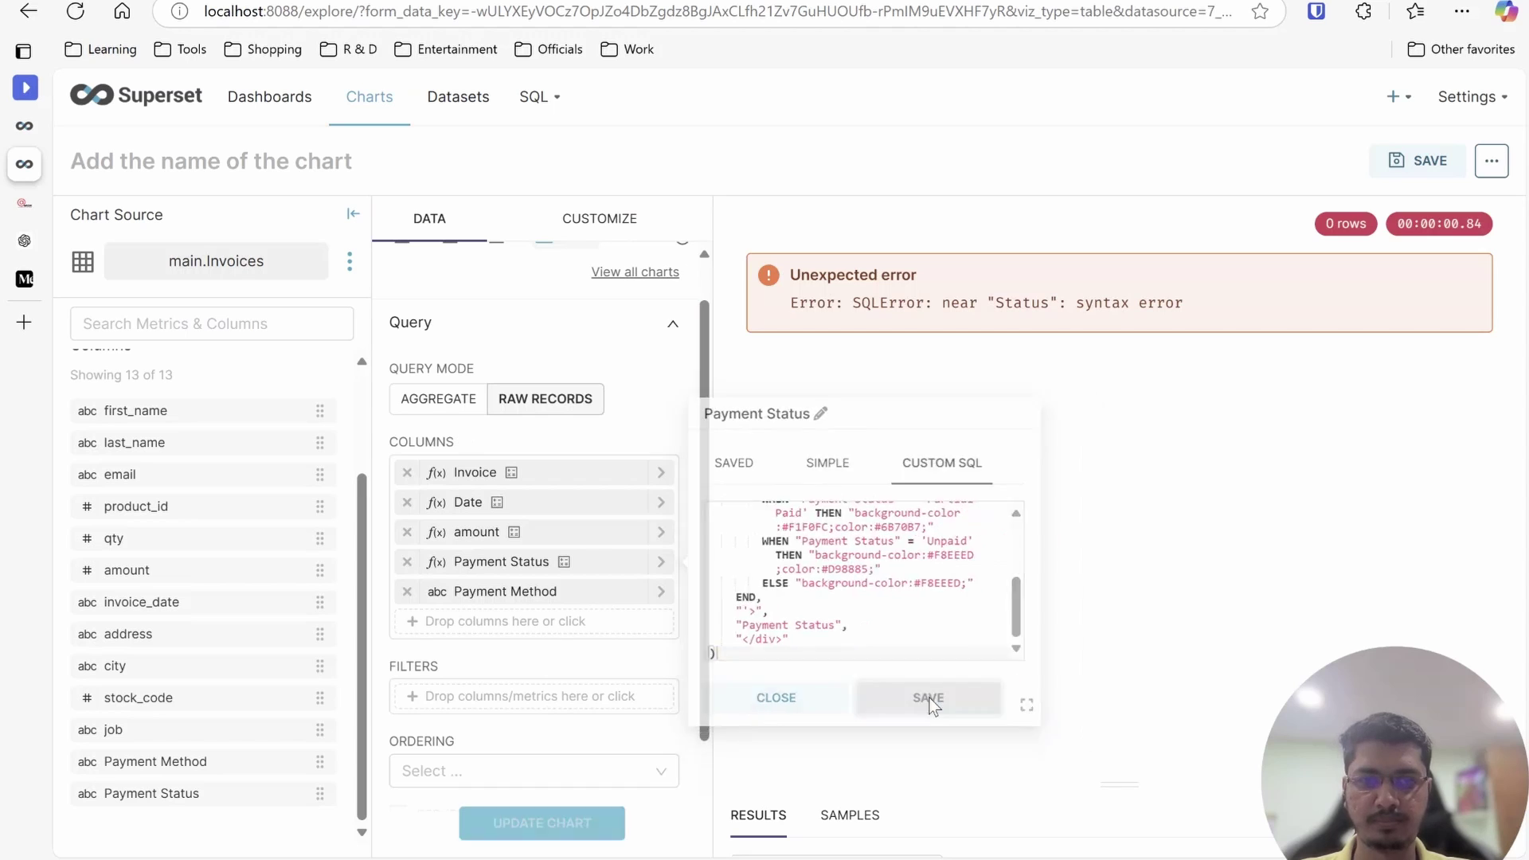
pyautogui.click(609, 809)
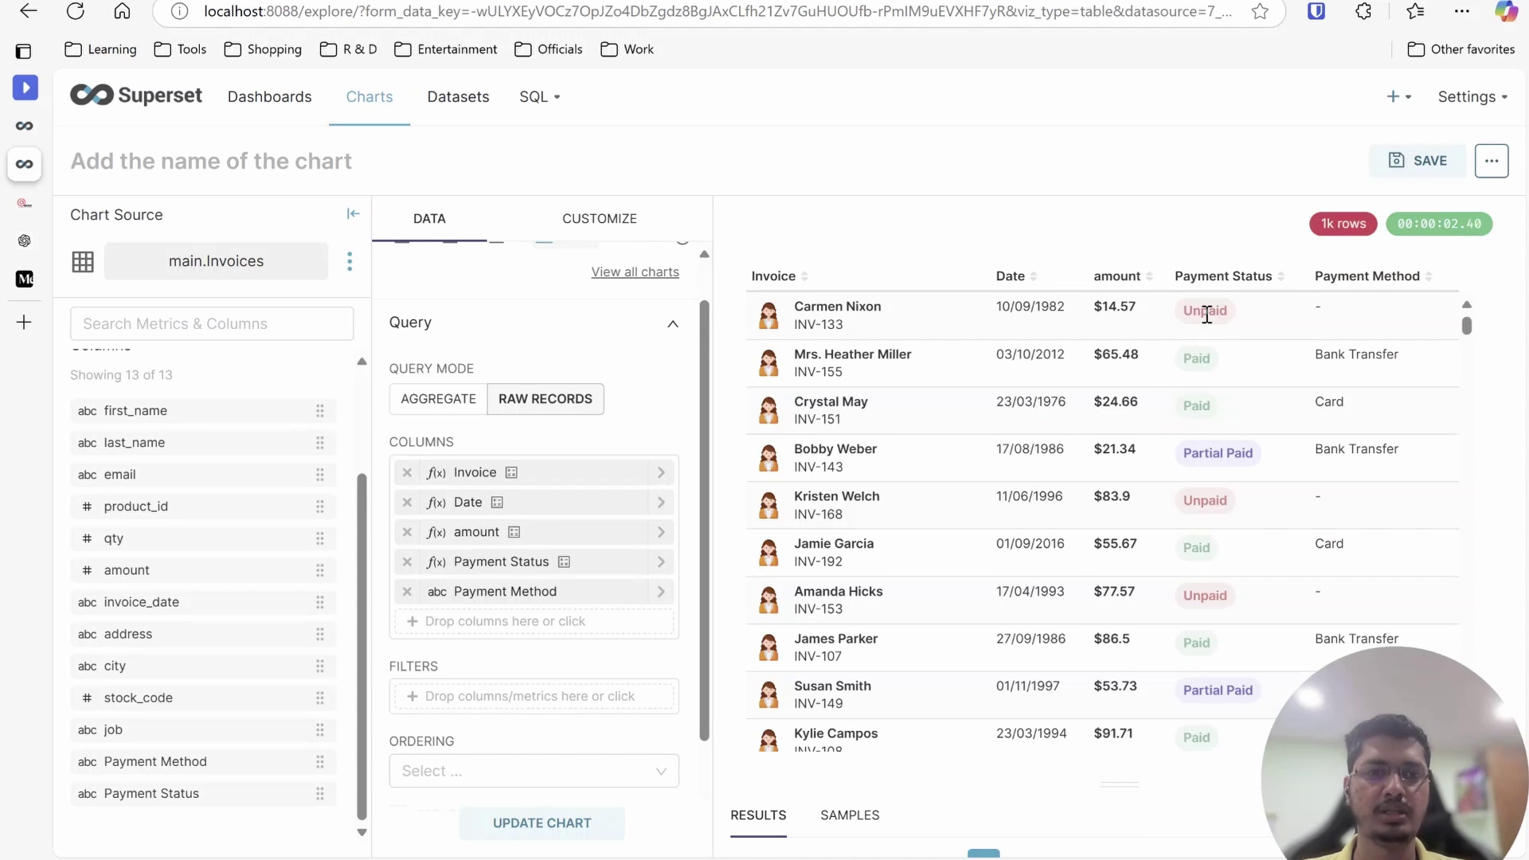
pyautogui.doubleClick(1206, 311)
pyautogui.doubleClick(1196, 359)
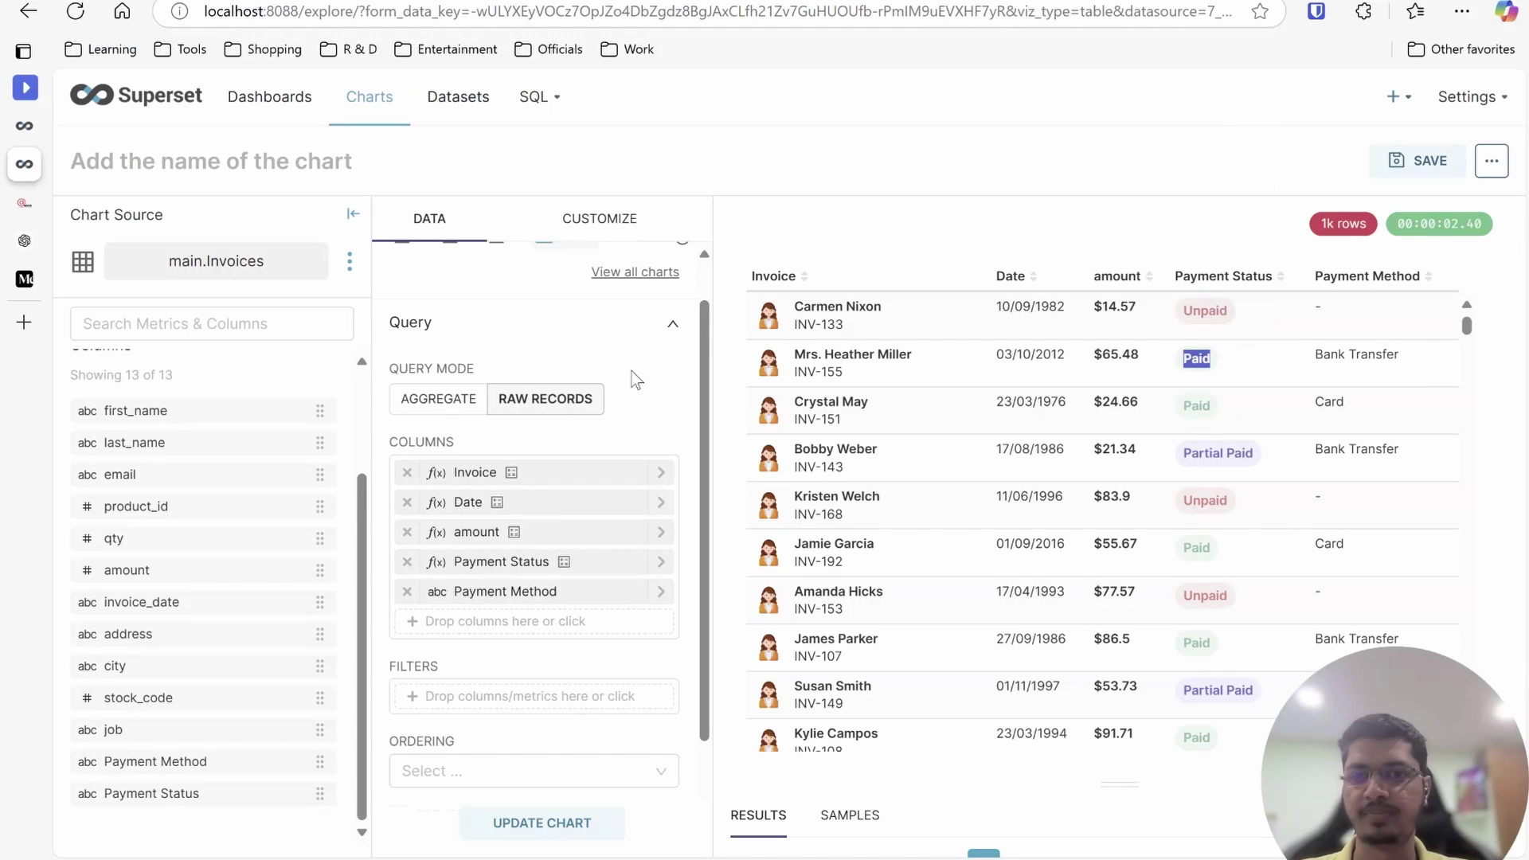
# Switch to the Beautifying Table documentation and examine the div's inline style in the pill-shaped background CONCAT code
pyautogui.click(17, 213)
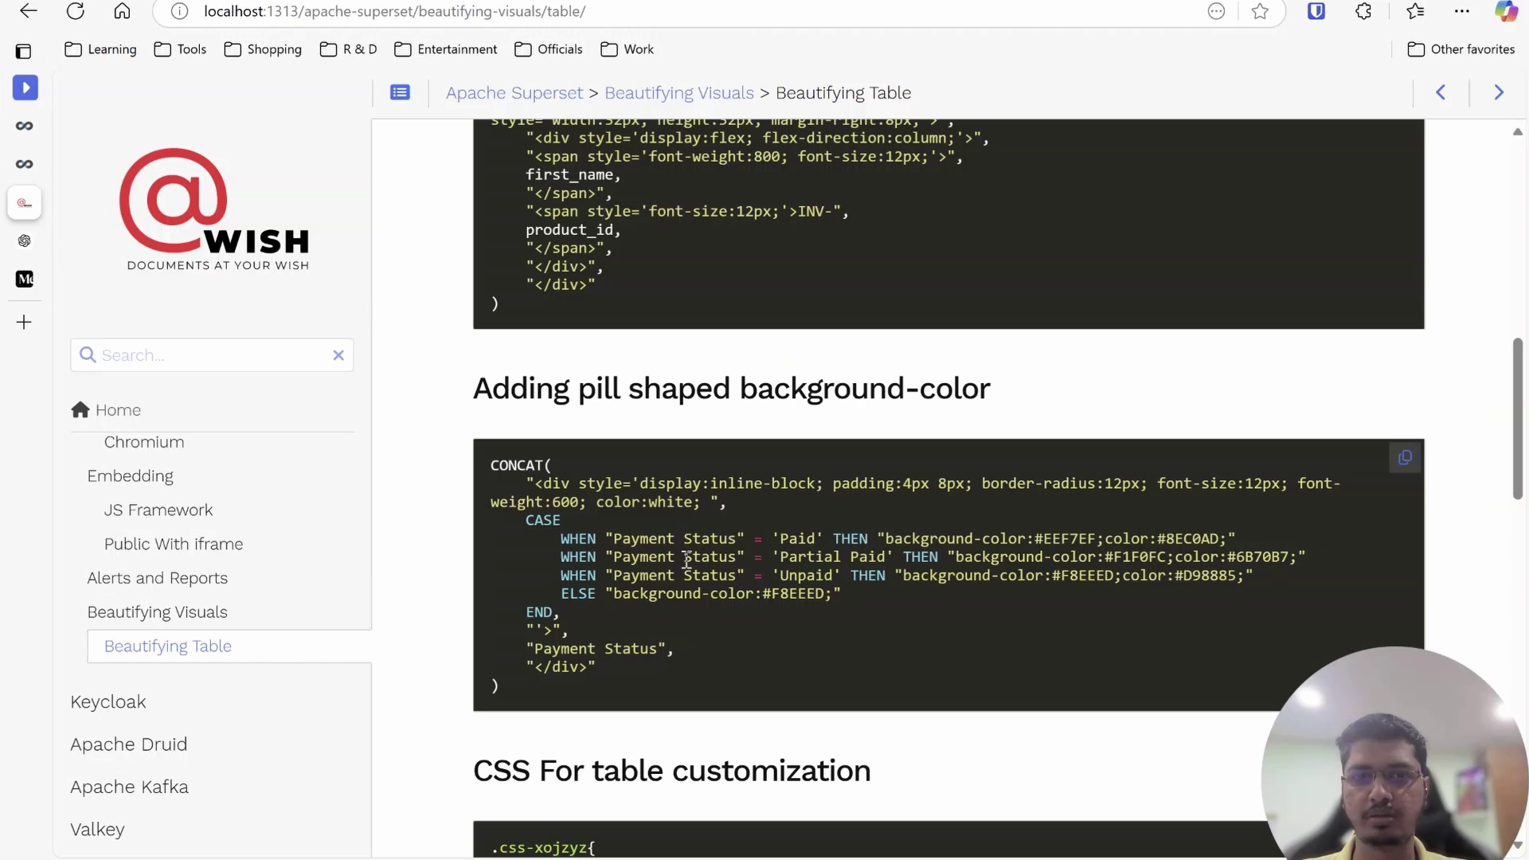
pyautogui.moveTo(536, 484); pyautogui.dragTo(707, 498)
pyautogui.click(725, 537)
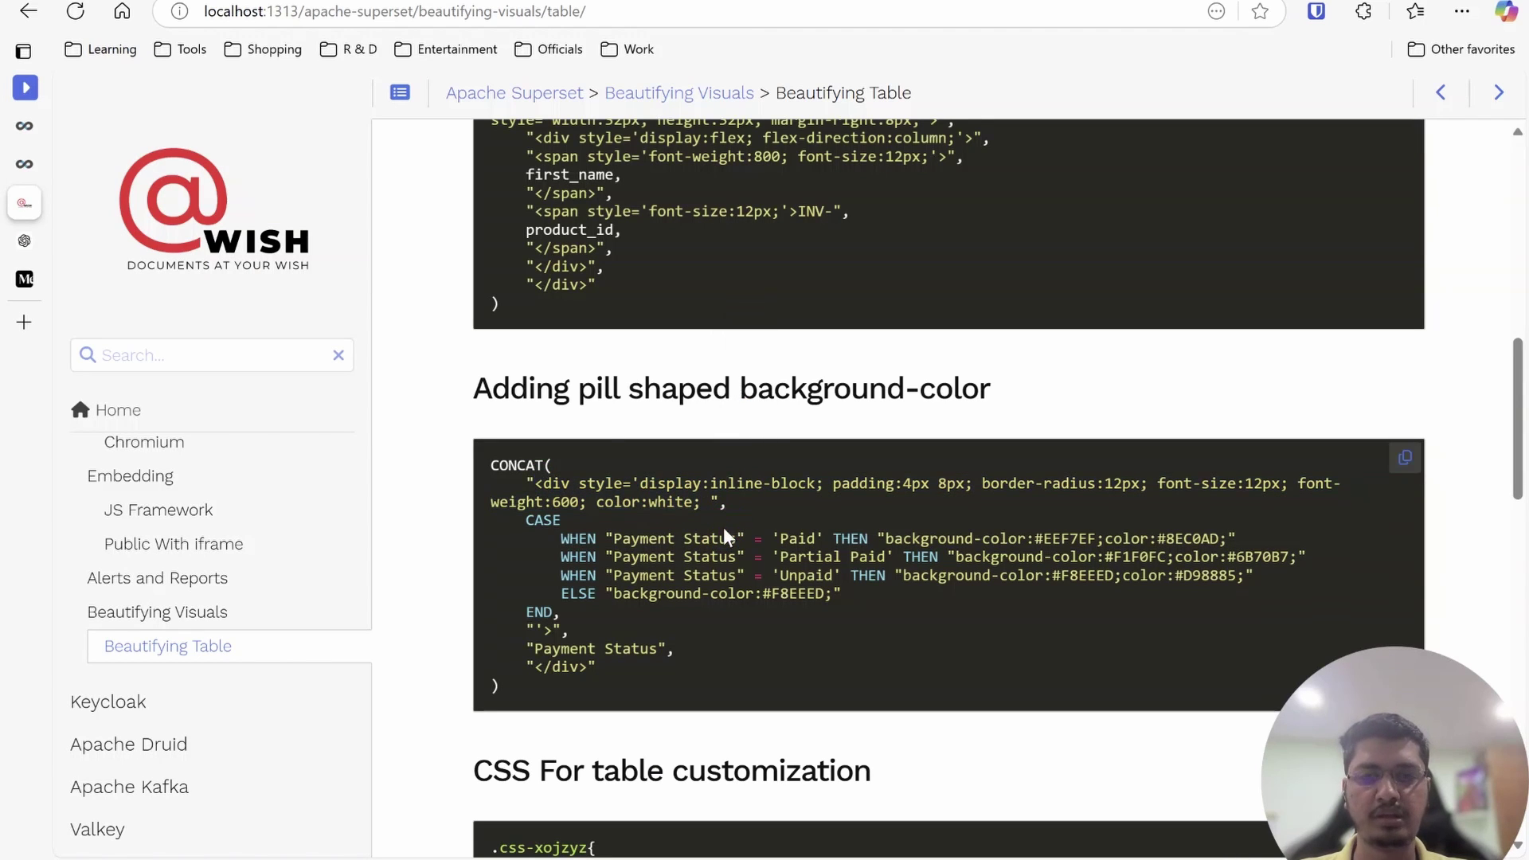
pyautogui.doubleClick(552, 483)
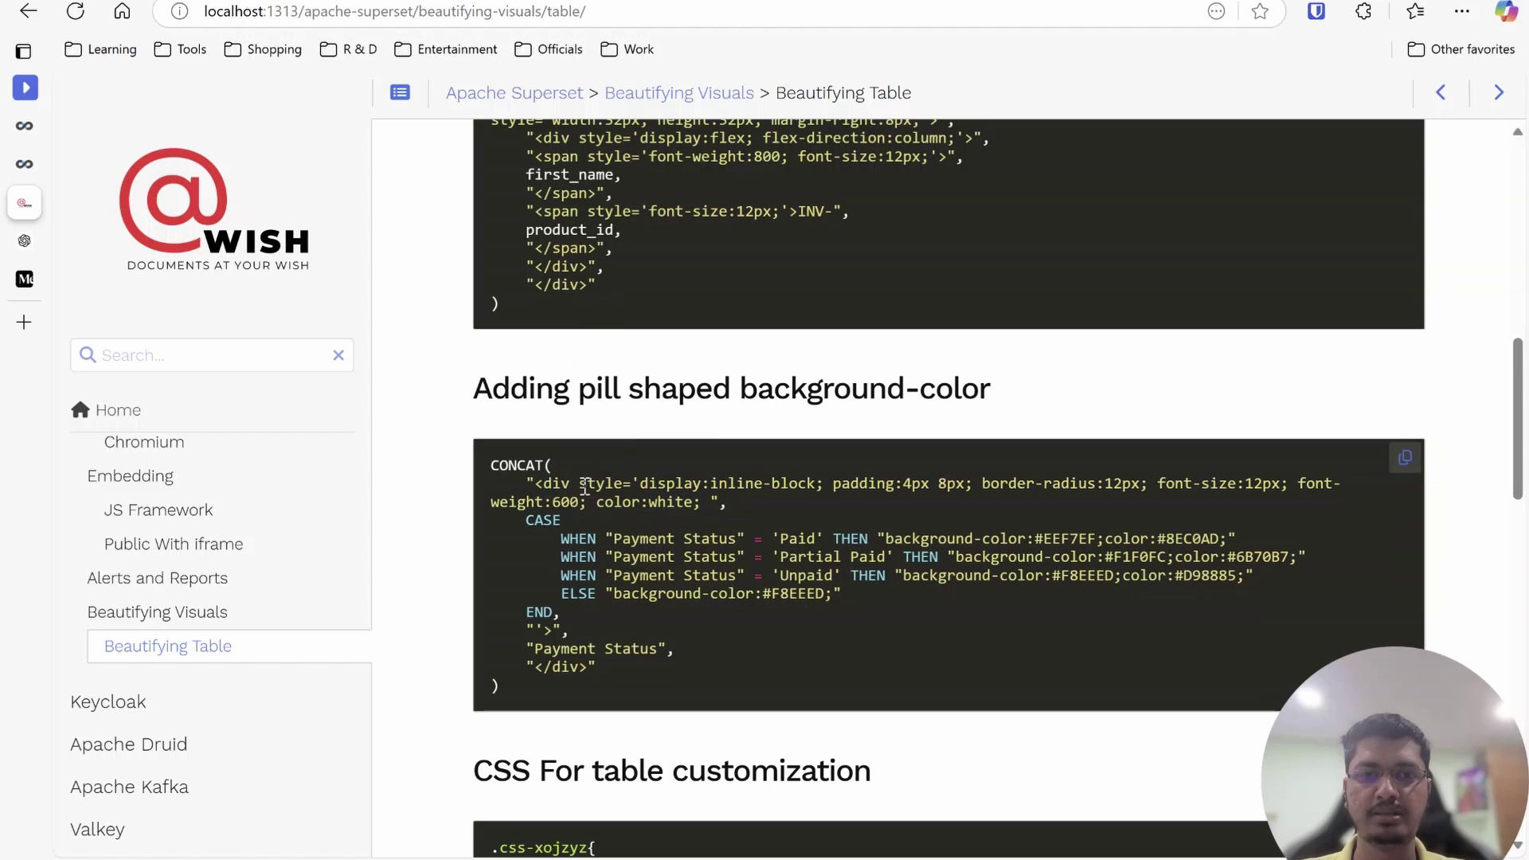
pyautogui.moveTo(579, 484); pyautogui.dragTo(701, 501)
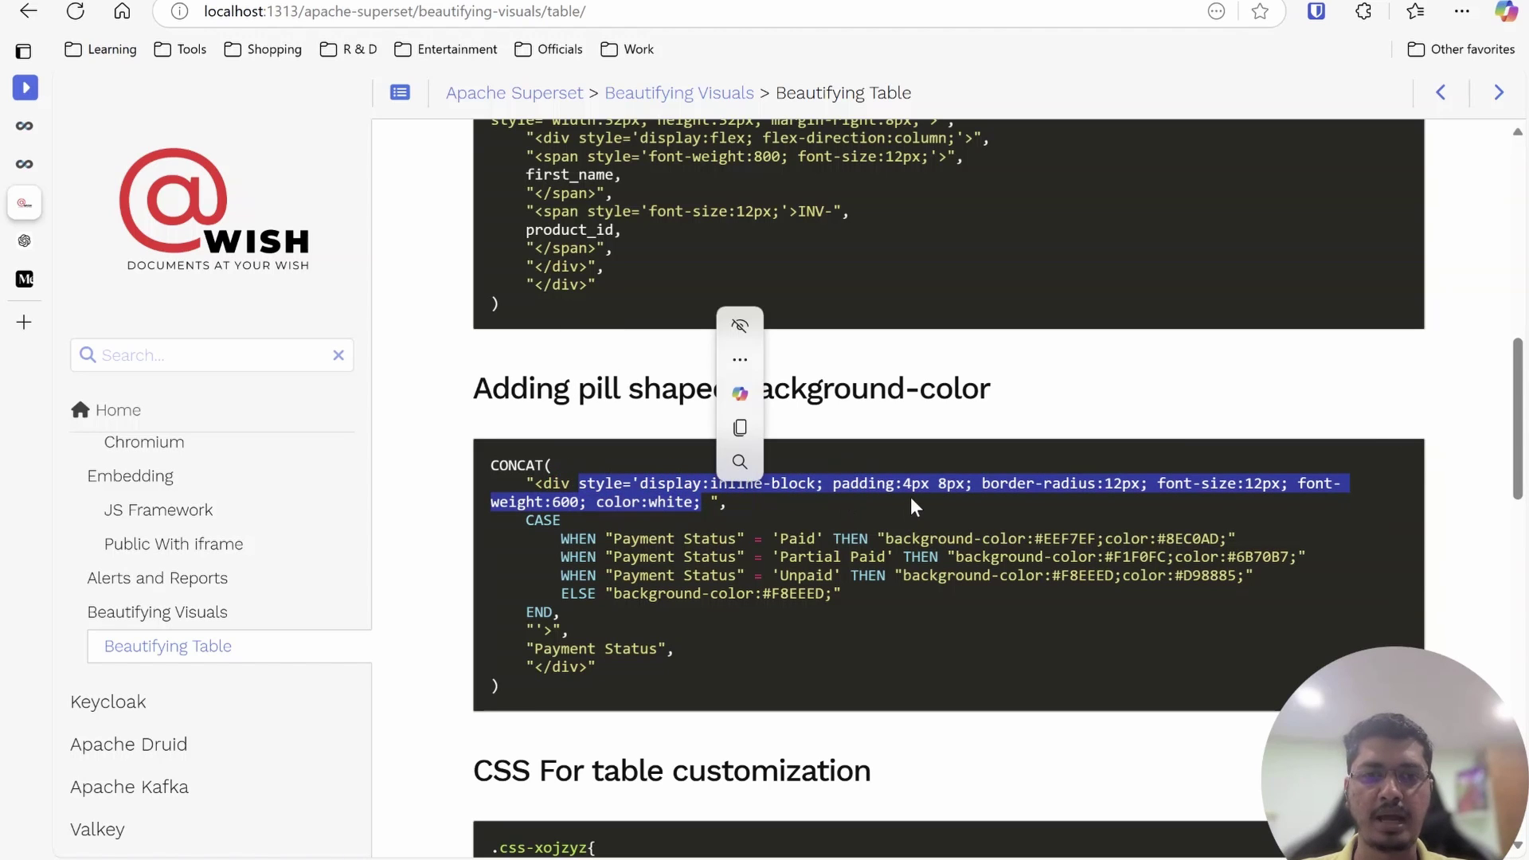
pyautogui.click(1218, 500)
pyautogui.doubleClick(671, 502)
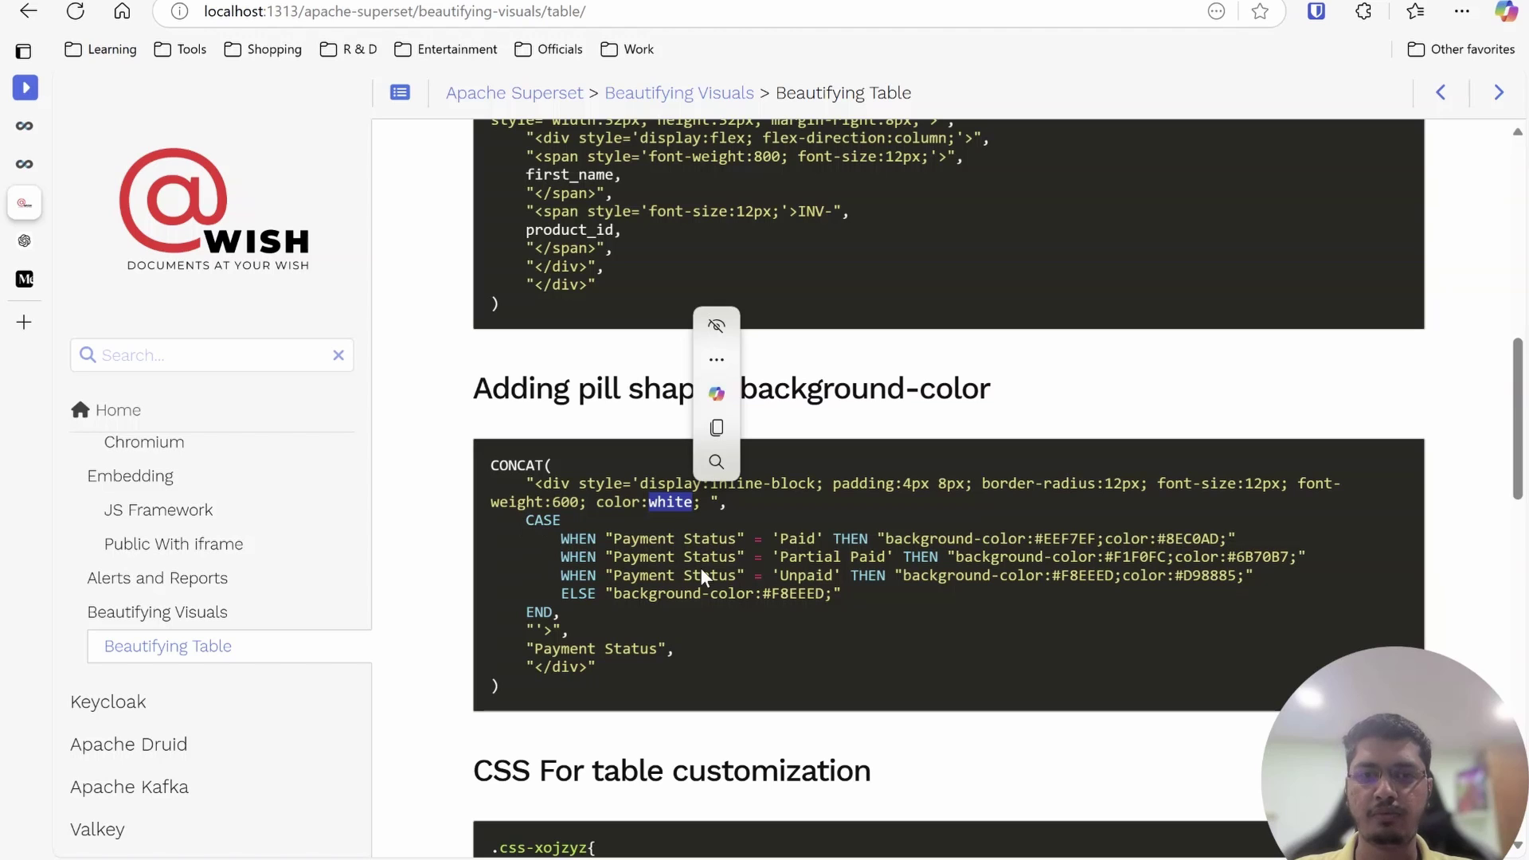
# Examine the CASE block's Payment Status condition and the background and text colours it assigns inside the CONCAT
pyautogui.doubleClick(916, 539)
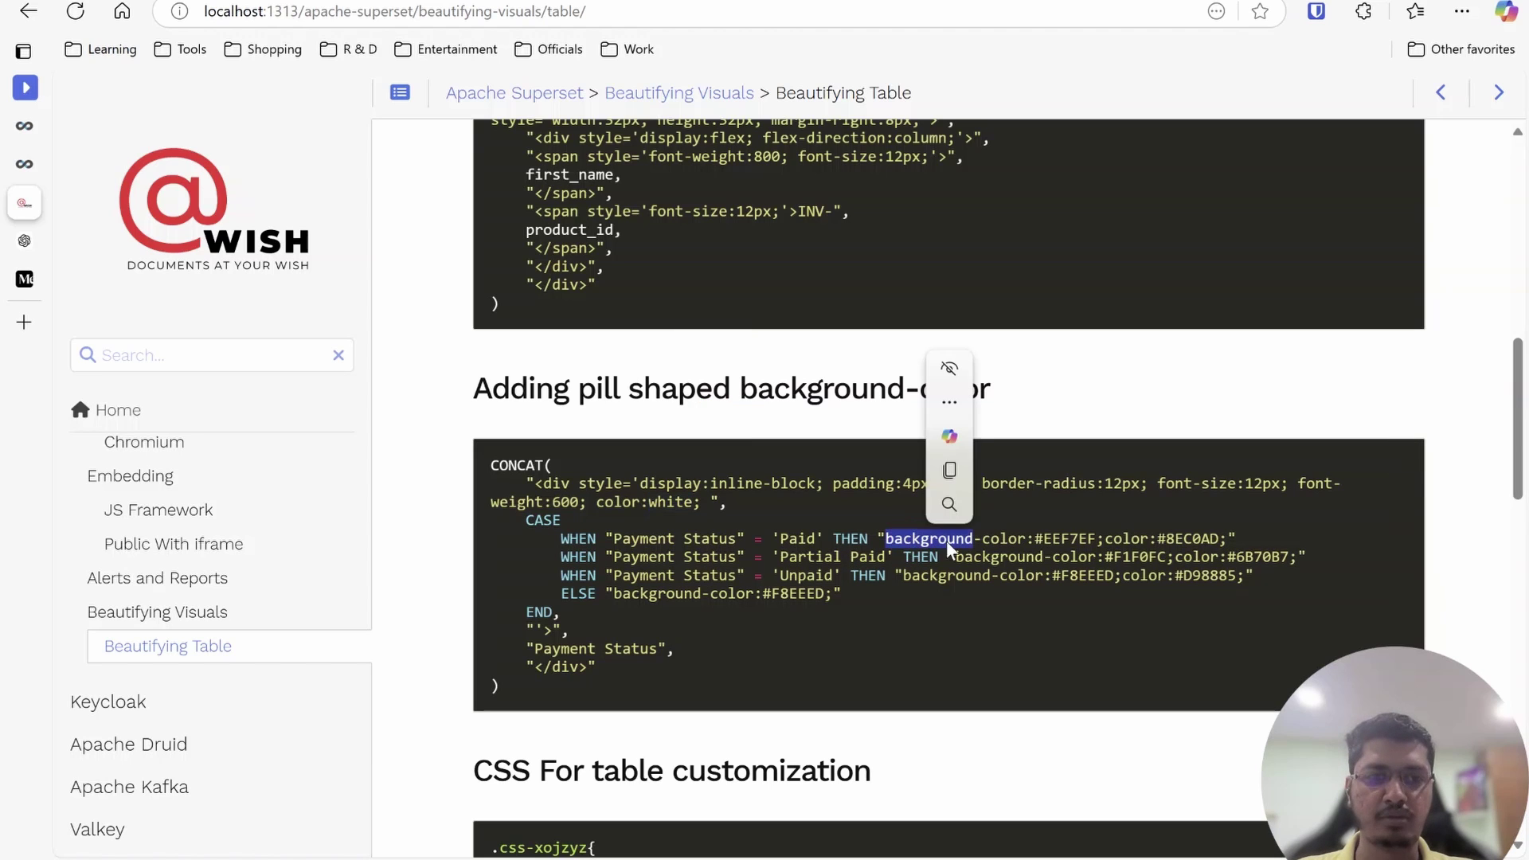
pyautogui.moveTo(1125, 541); pyautogui.dragTo(1117, 544)
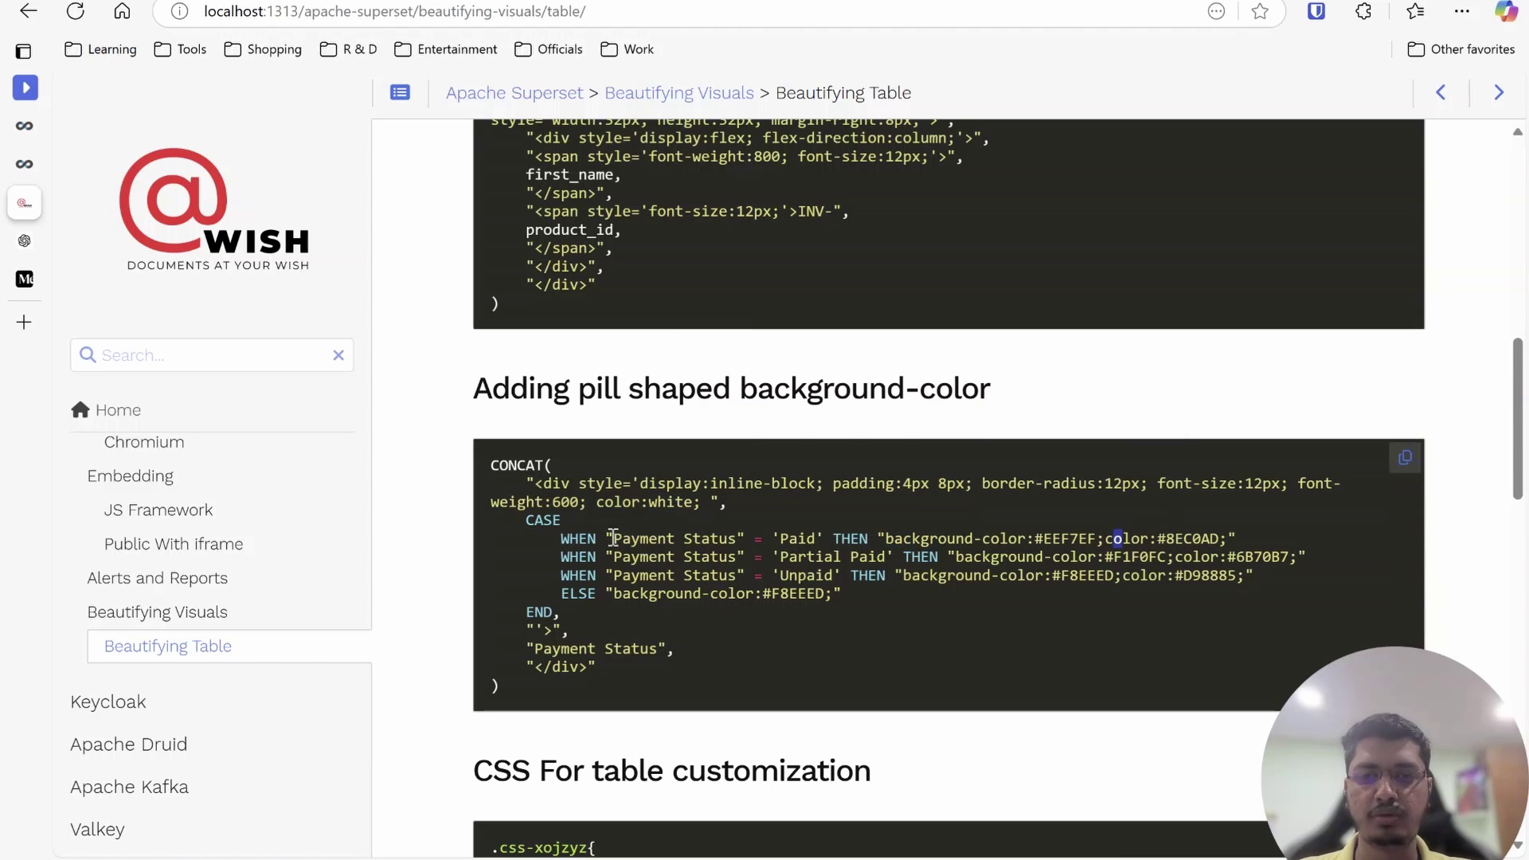
pyautogui.moveTo(610, 538); pyautogui.dragTo(752, 538)
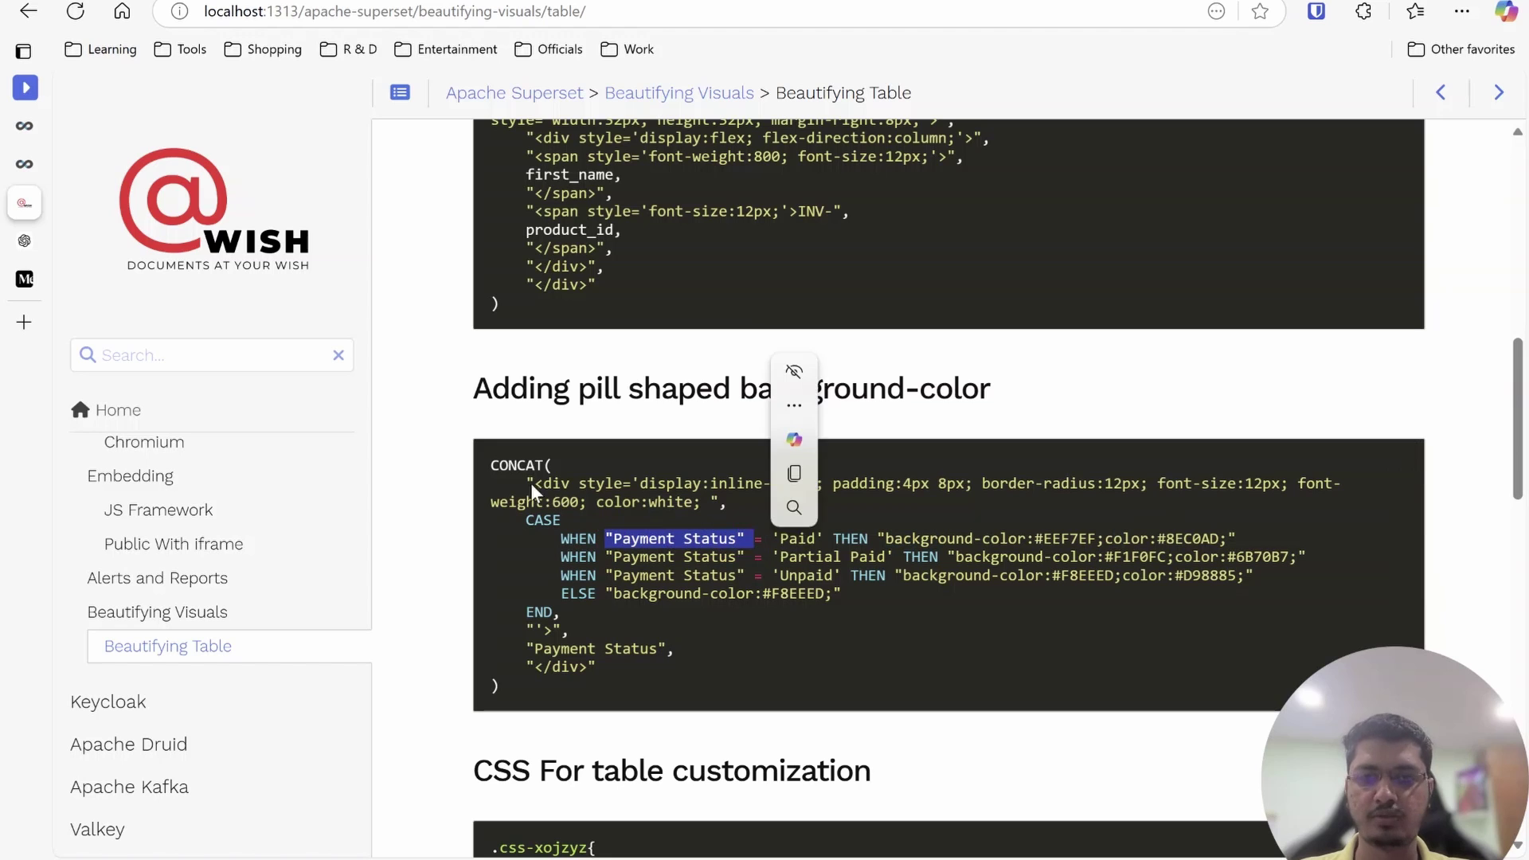
pyautogui.doubleClick(514, 465)
pyautogui.moveTo(521, 516); pyautogui.dragTo(558, 611)
pyautogui.click(674, 588)
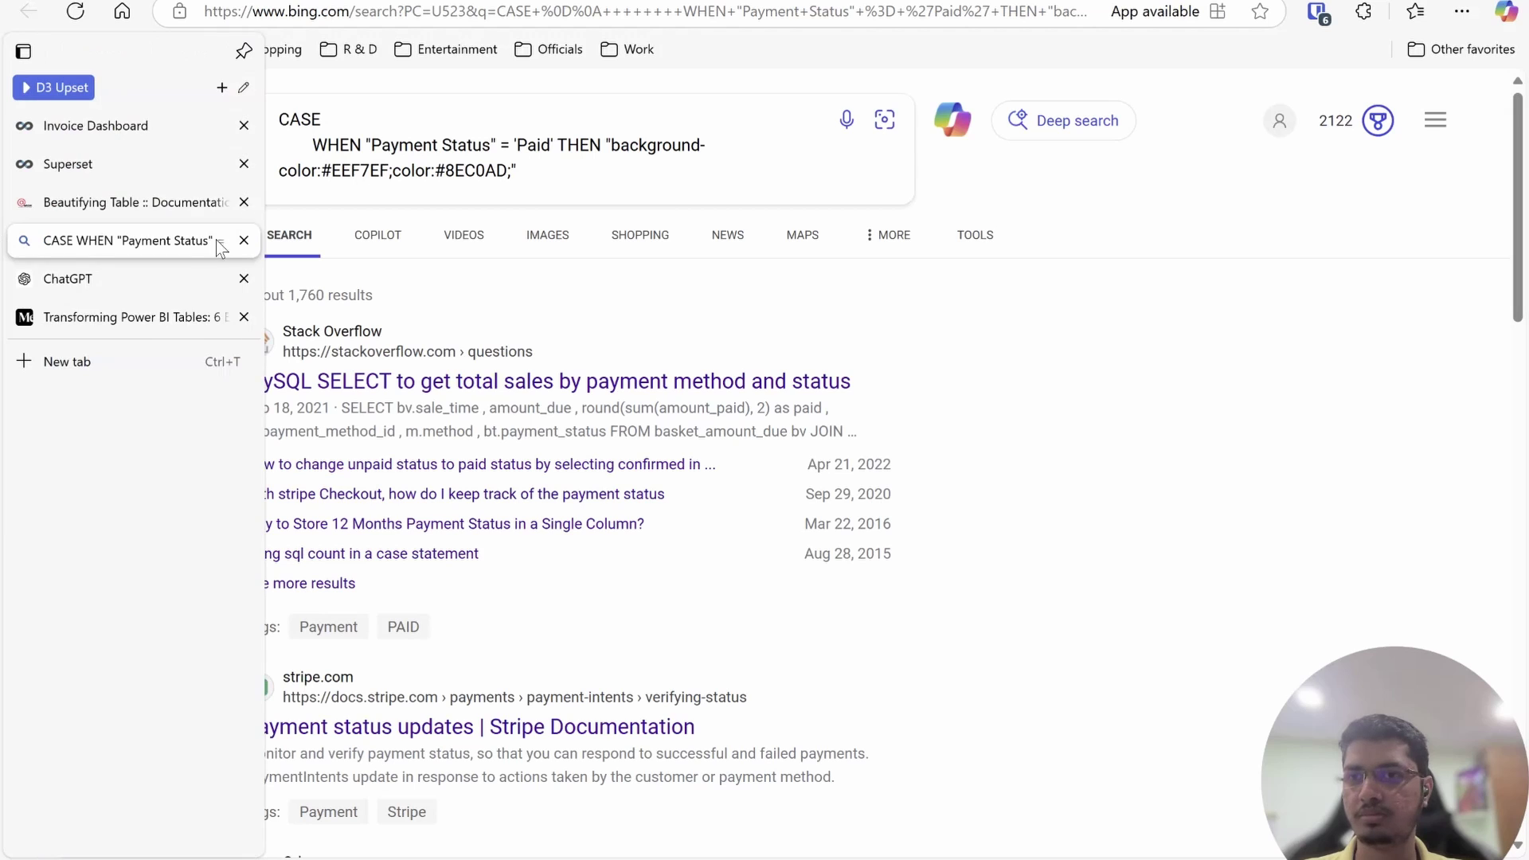
pyautogui.click(244, 240)
pyautogui.click(723, 531)
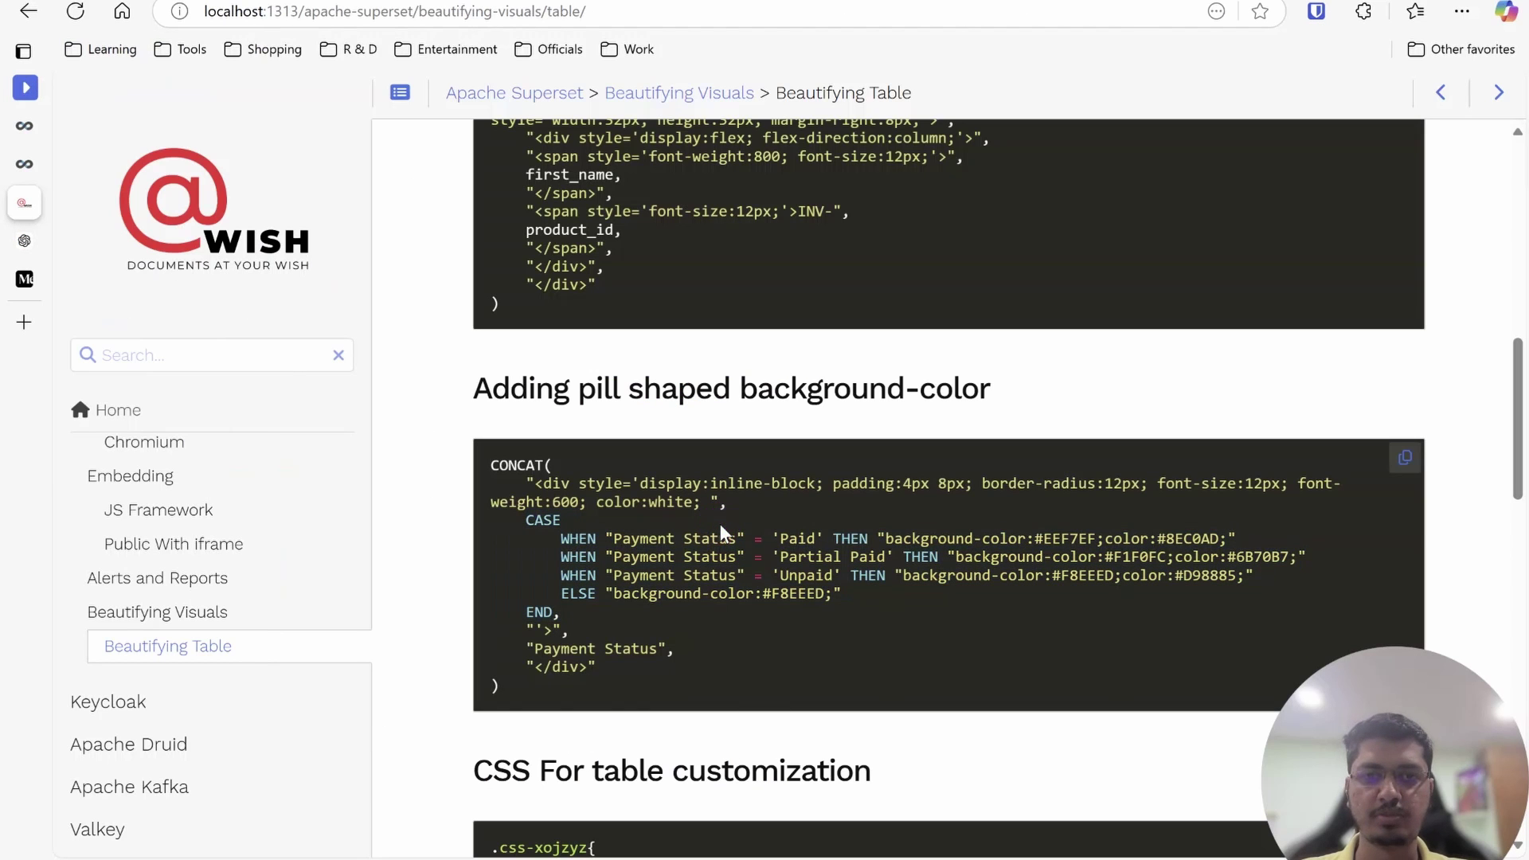
# Compare the background and text colours that the CASE block assigns to the Paid and Partial Paid statuses
pyautogui.doubleClick(813, 538)
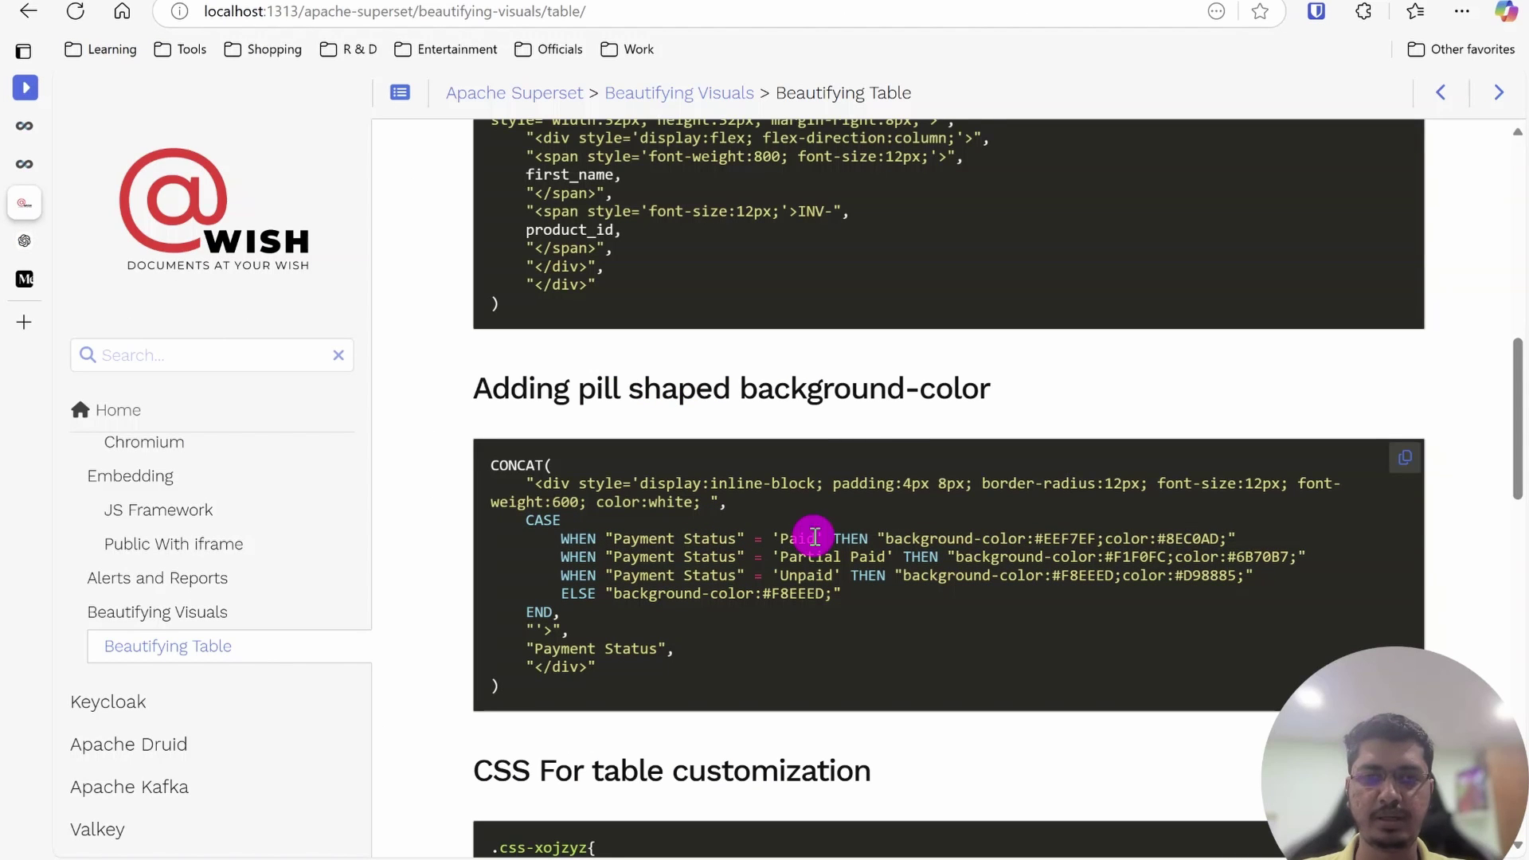
pyautogui.click(932, 535)
pyautogui.doubleClick(932, 535)
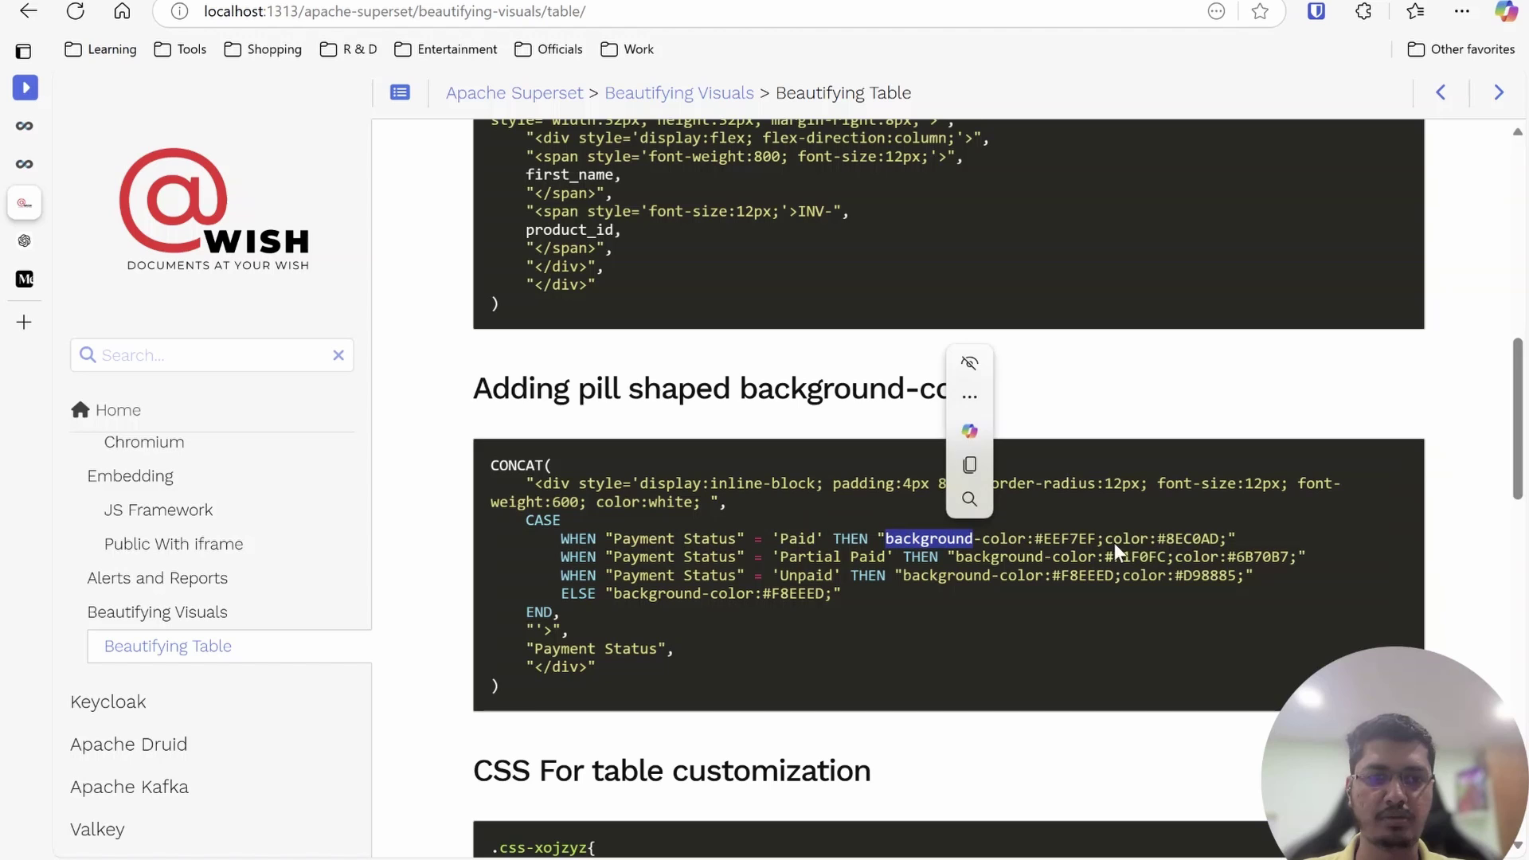
pyautogui.doubleClick(1171, 544)
pyautogui.click(640, 555)
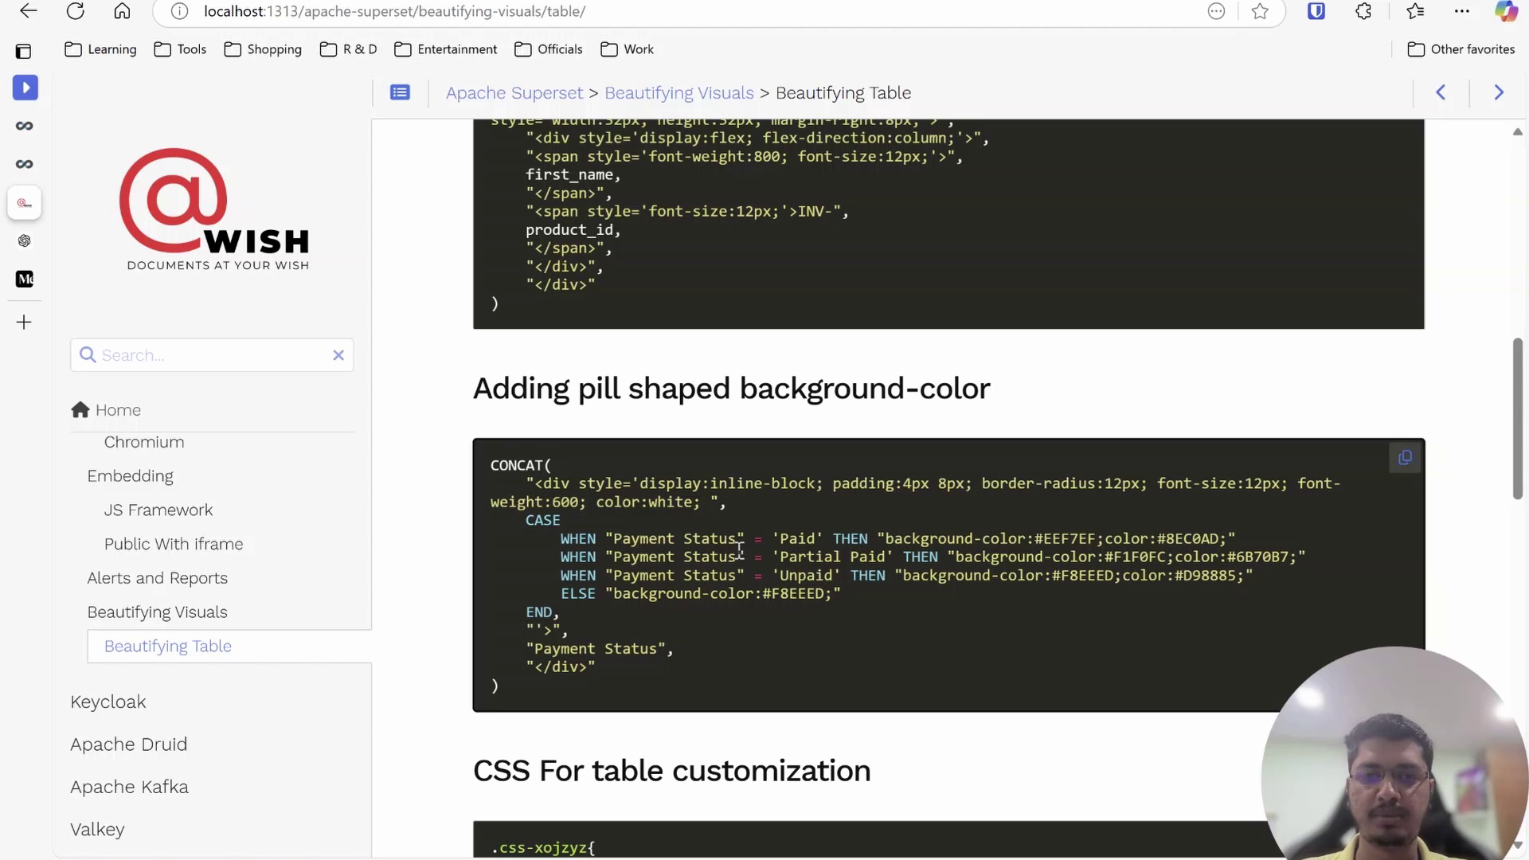
pyautogui.doubleClick(991, 556)
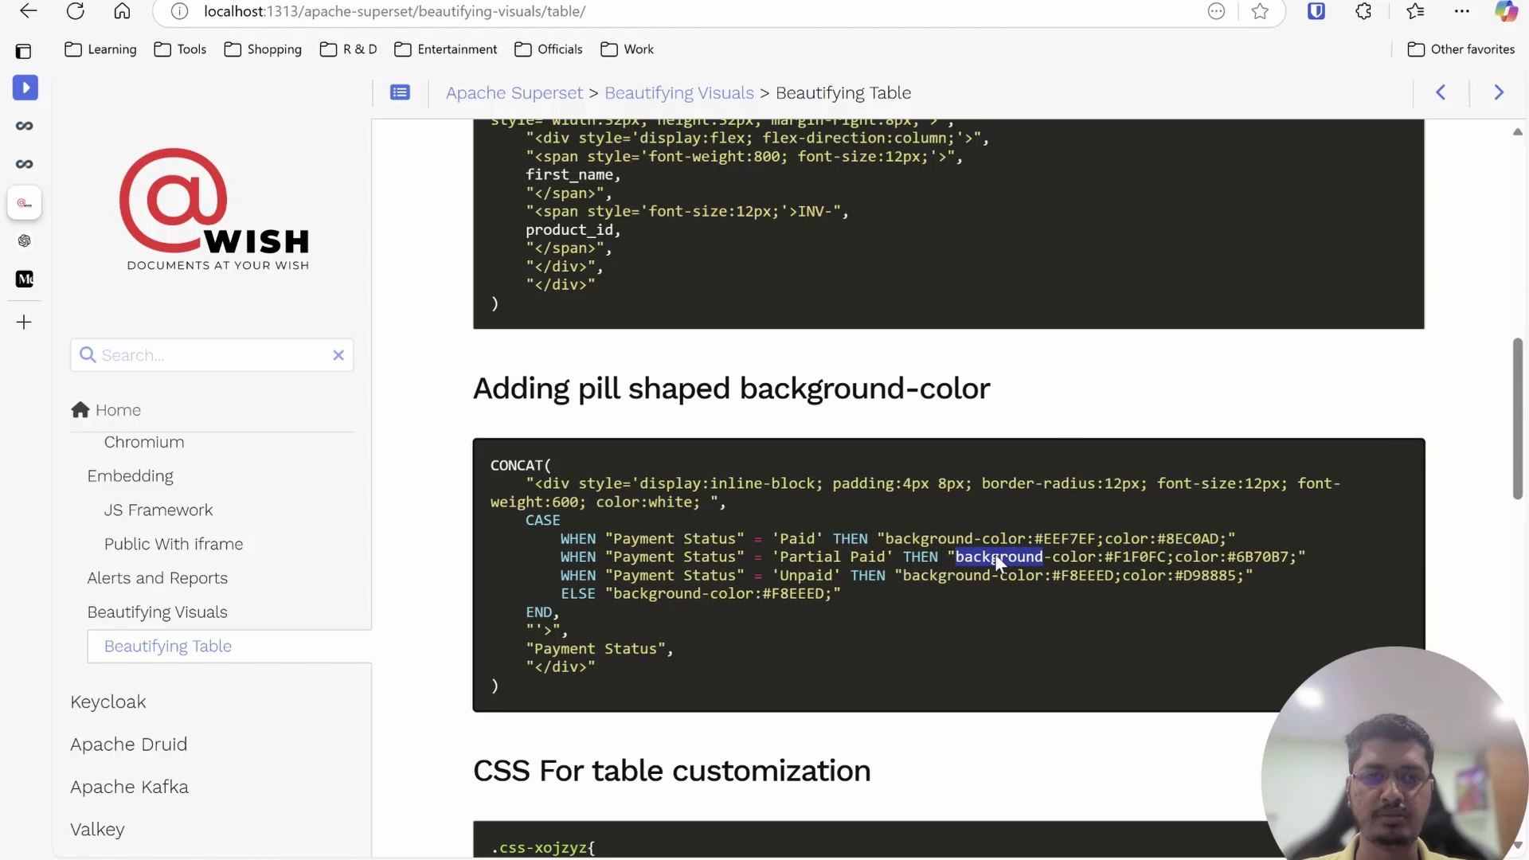
pyautogui.click(1205, 564)
pyautogui.scroll(-1, 622, 653)
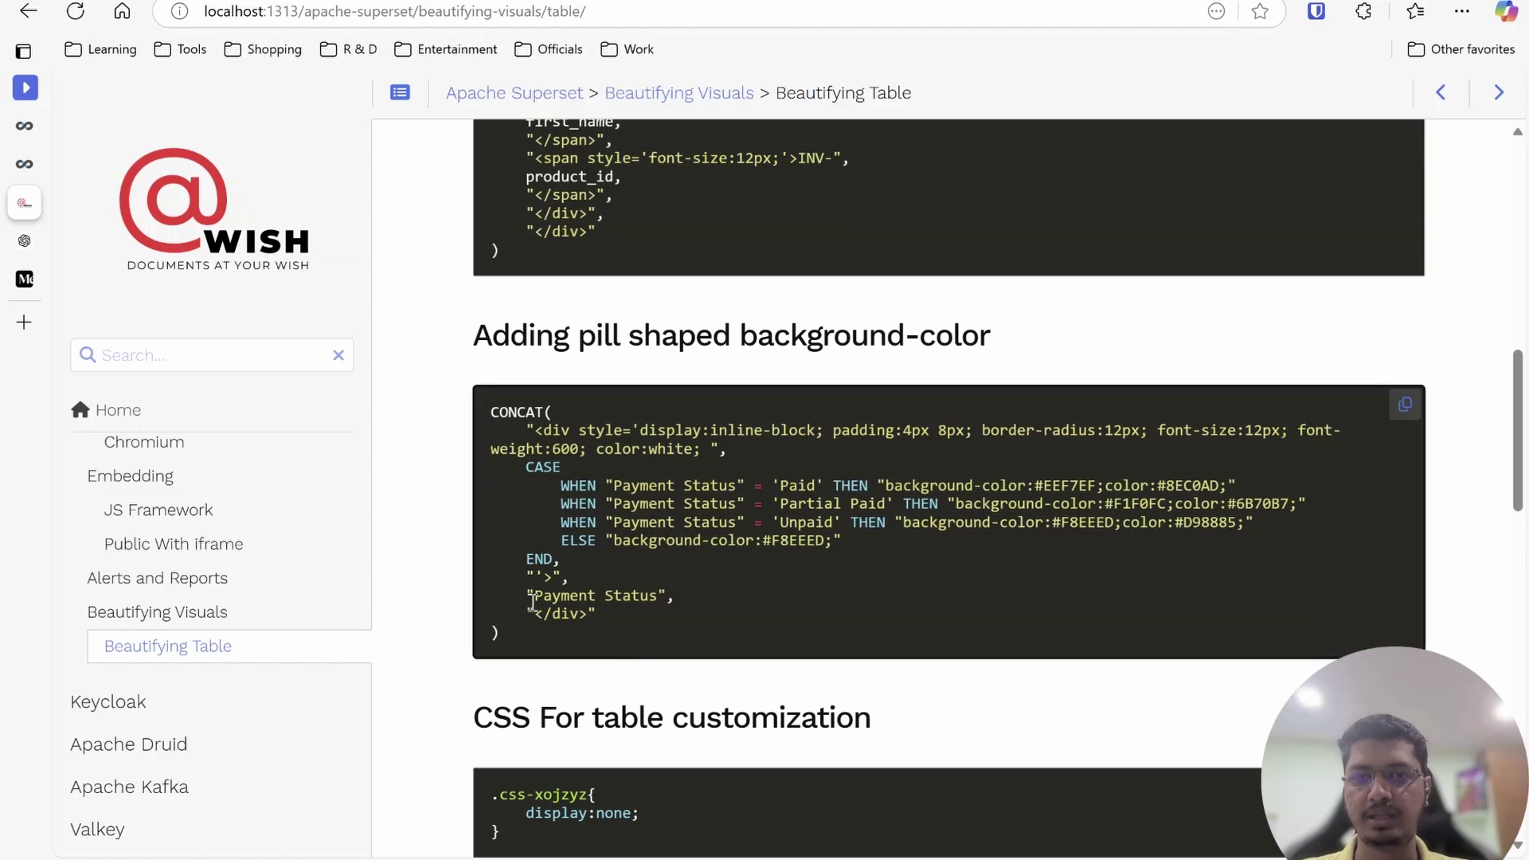
# Examine how the CONCAT code closes the style attribute, inserts the Payment Status value and ends the div
pyautogui.moveTo(522, 583); pyautogui.dragTo(587, 585)
pyautogui.click(806, 615)
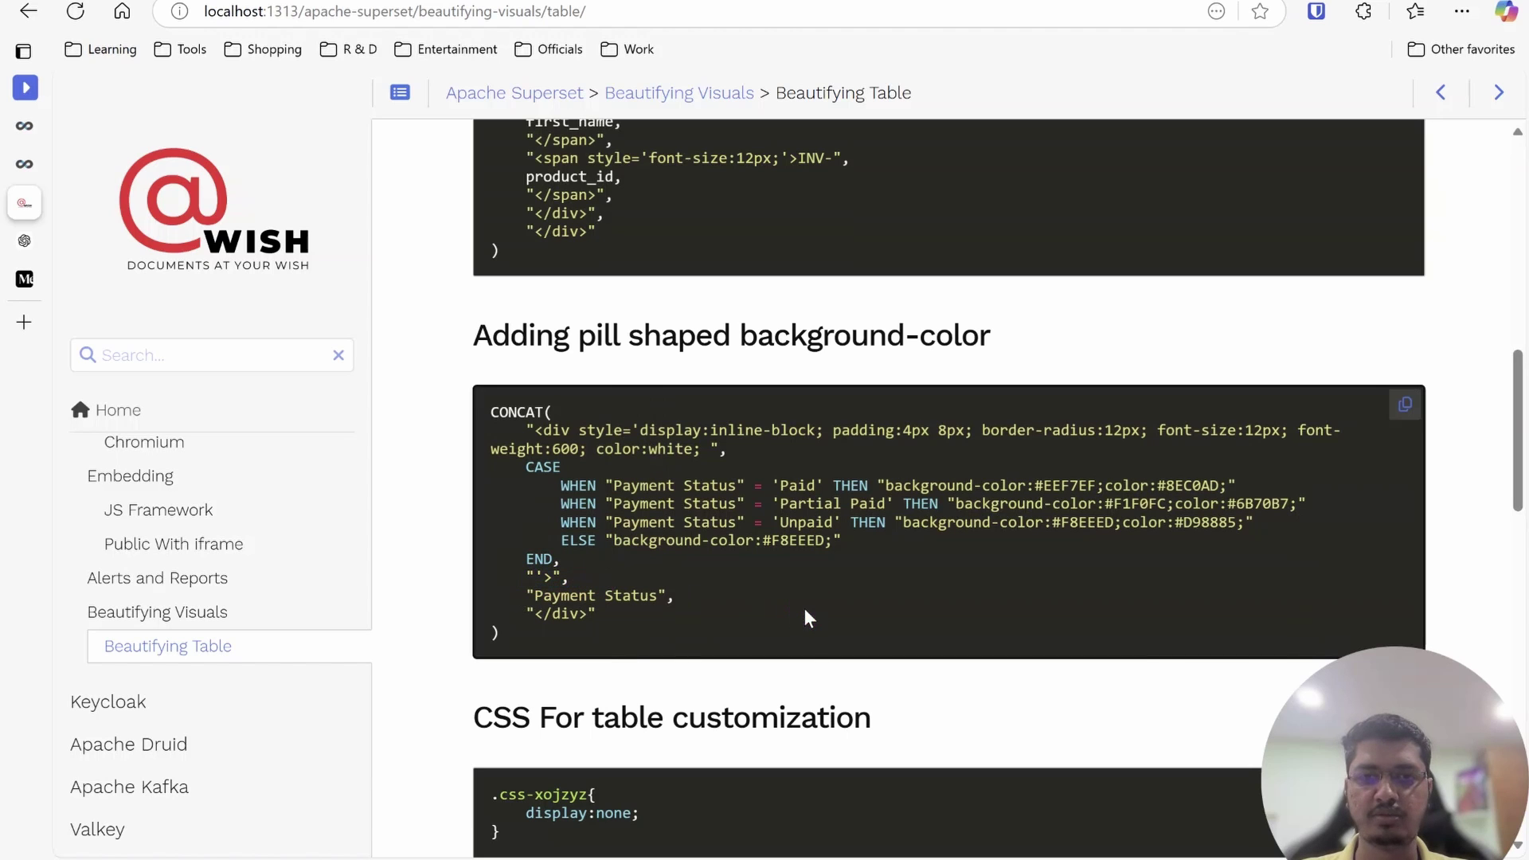
pyautogui.moveTo(579, 428); pyautogui.dragTo(634, 428)
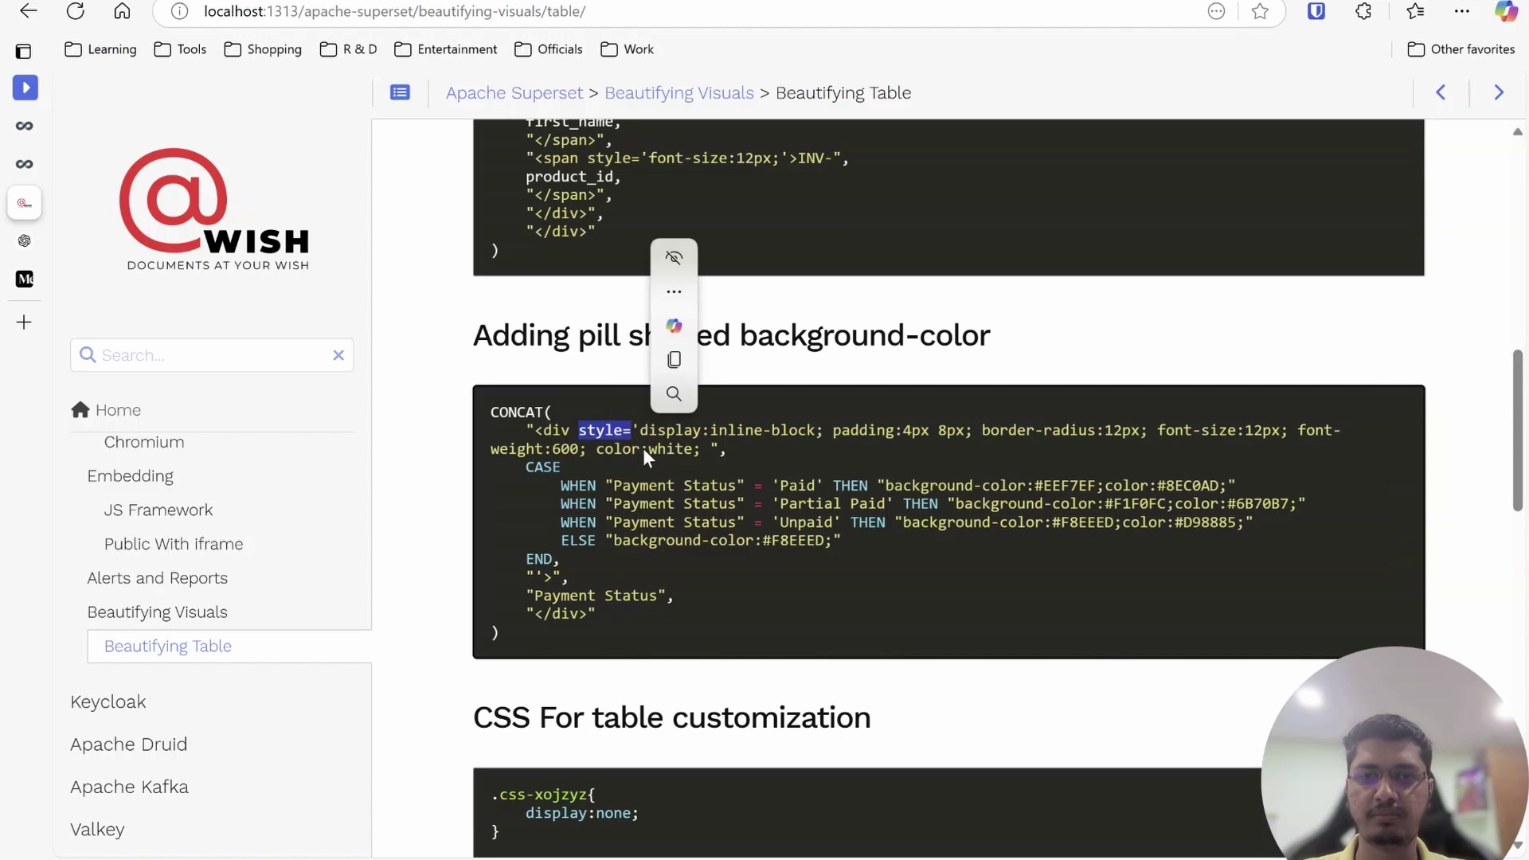
pyautogui.click(542, 576)
pyautogui.moveTo(539, 583); pyautogui.dragTo(669, 598)
pyautogui.click(742, 623)
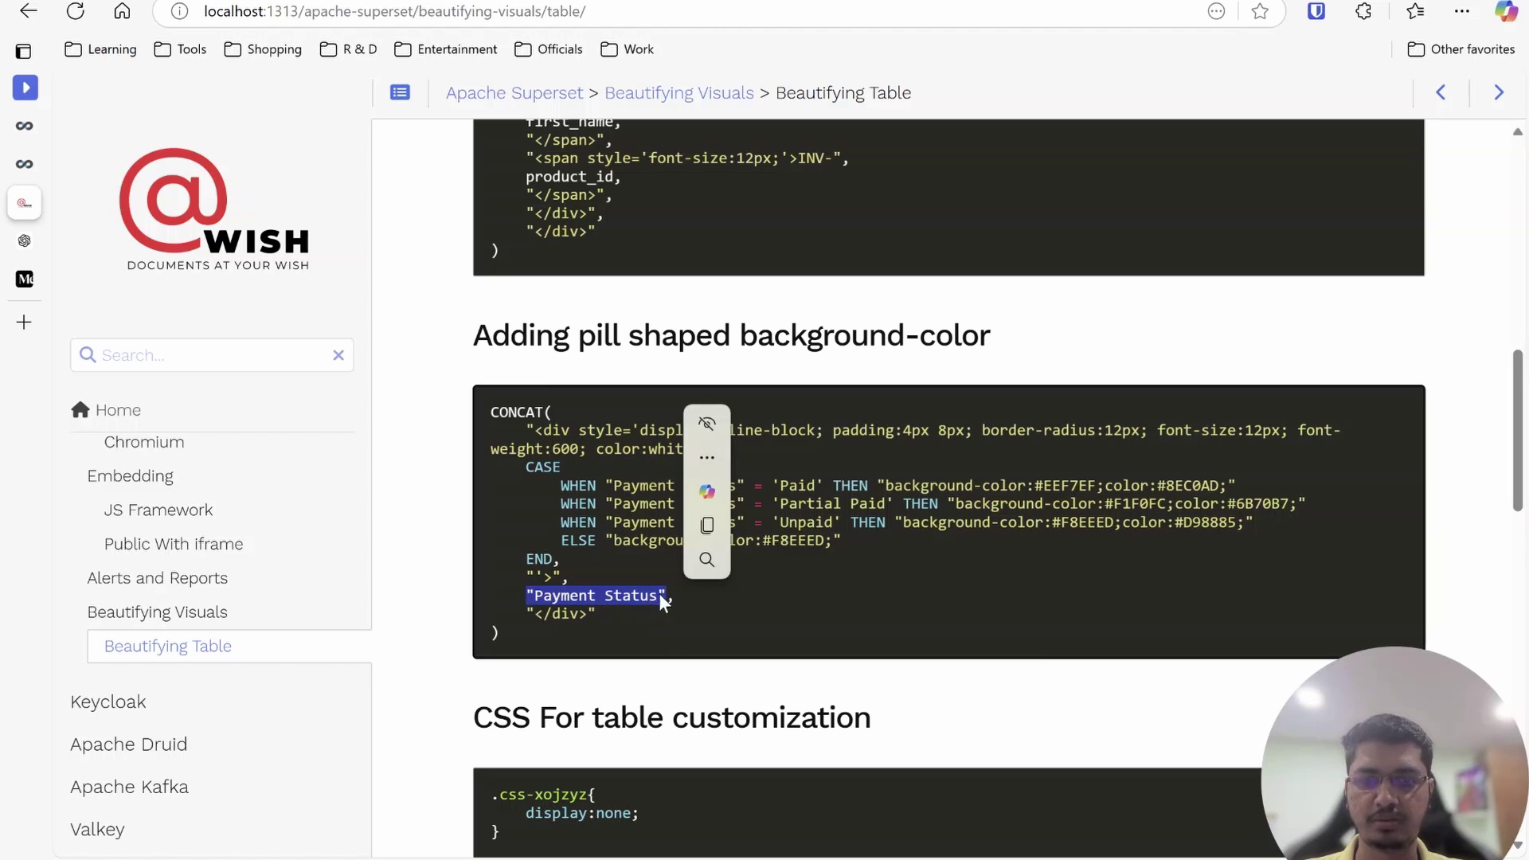
pyautogui.moveTo(628, 624); pyautogui.dragTo(524, 610)
pyautogui.click(662, 638)
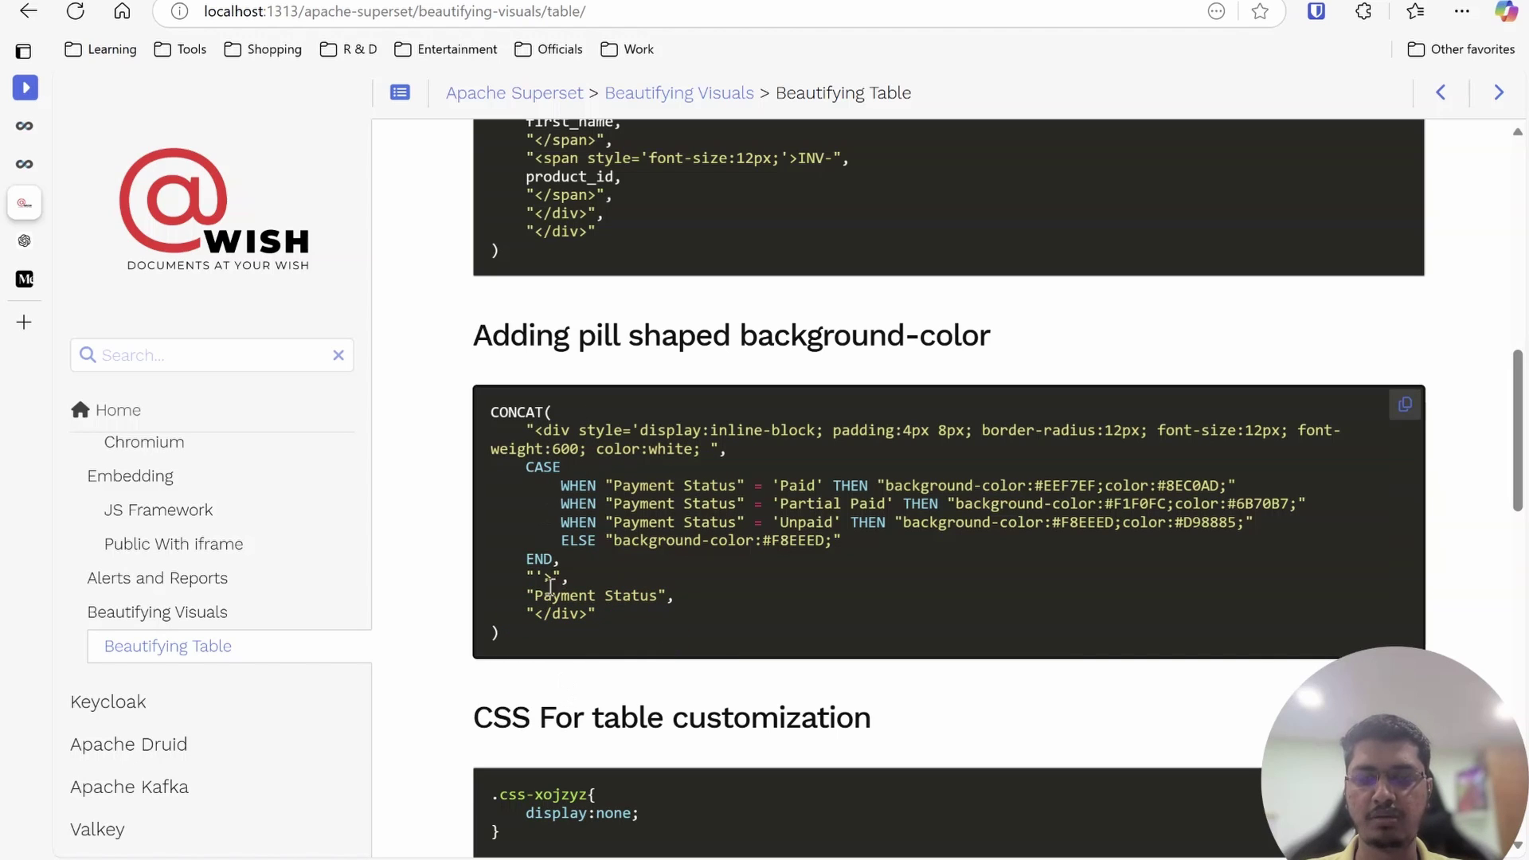
# Return to the Superset chart and review the pill-shaped Payment Status values down the table rows
pyautogui.click(24, 163)
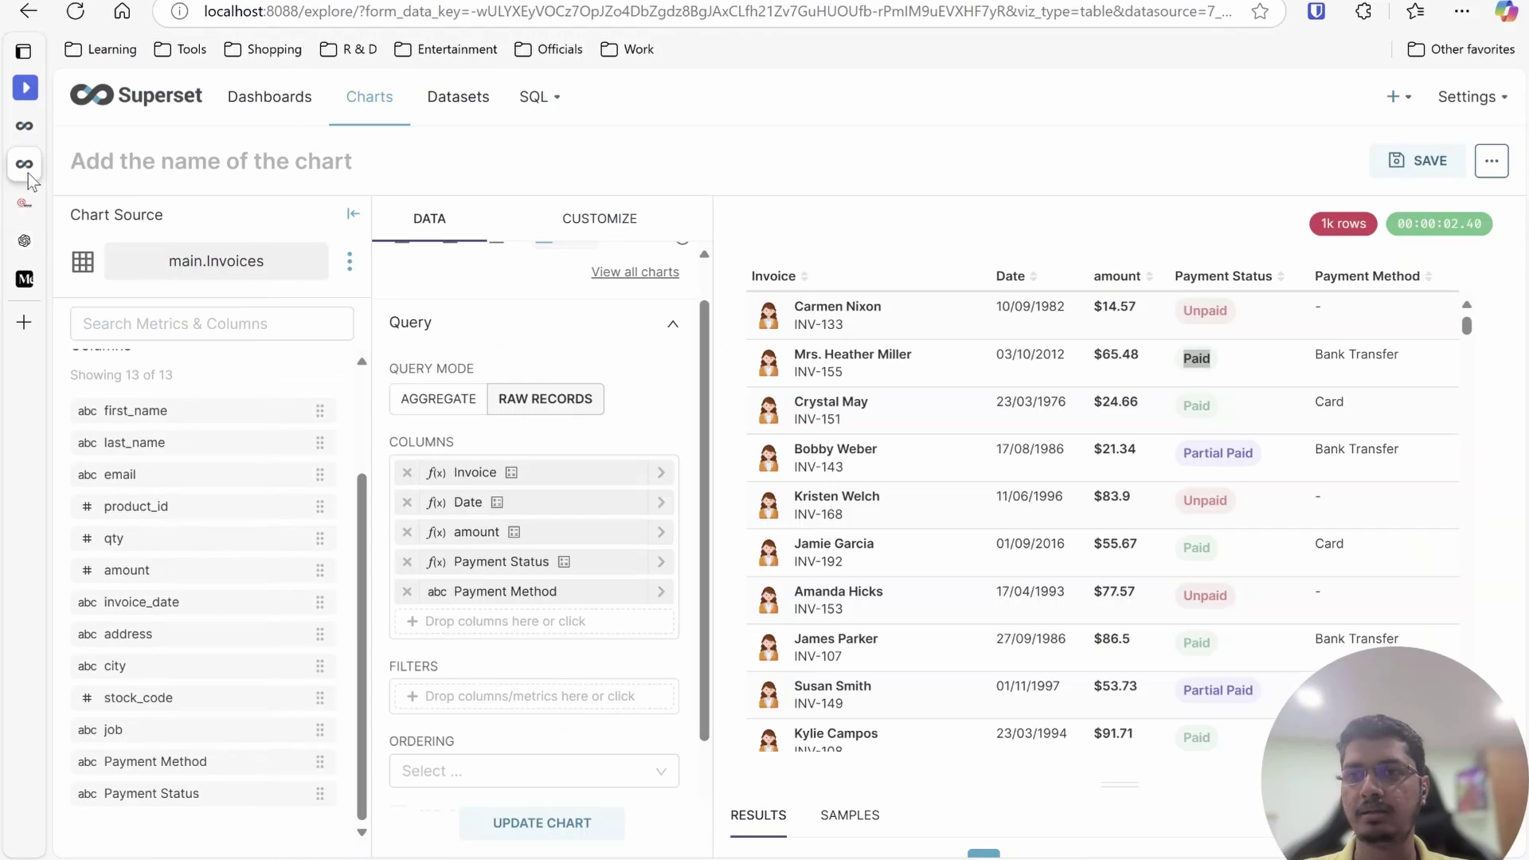
pyautogui.click(1210, 400)
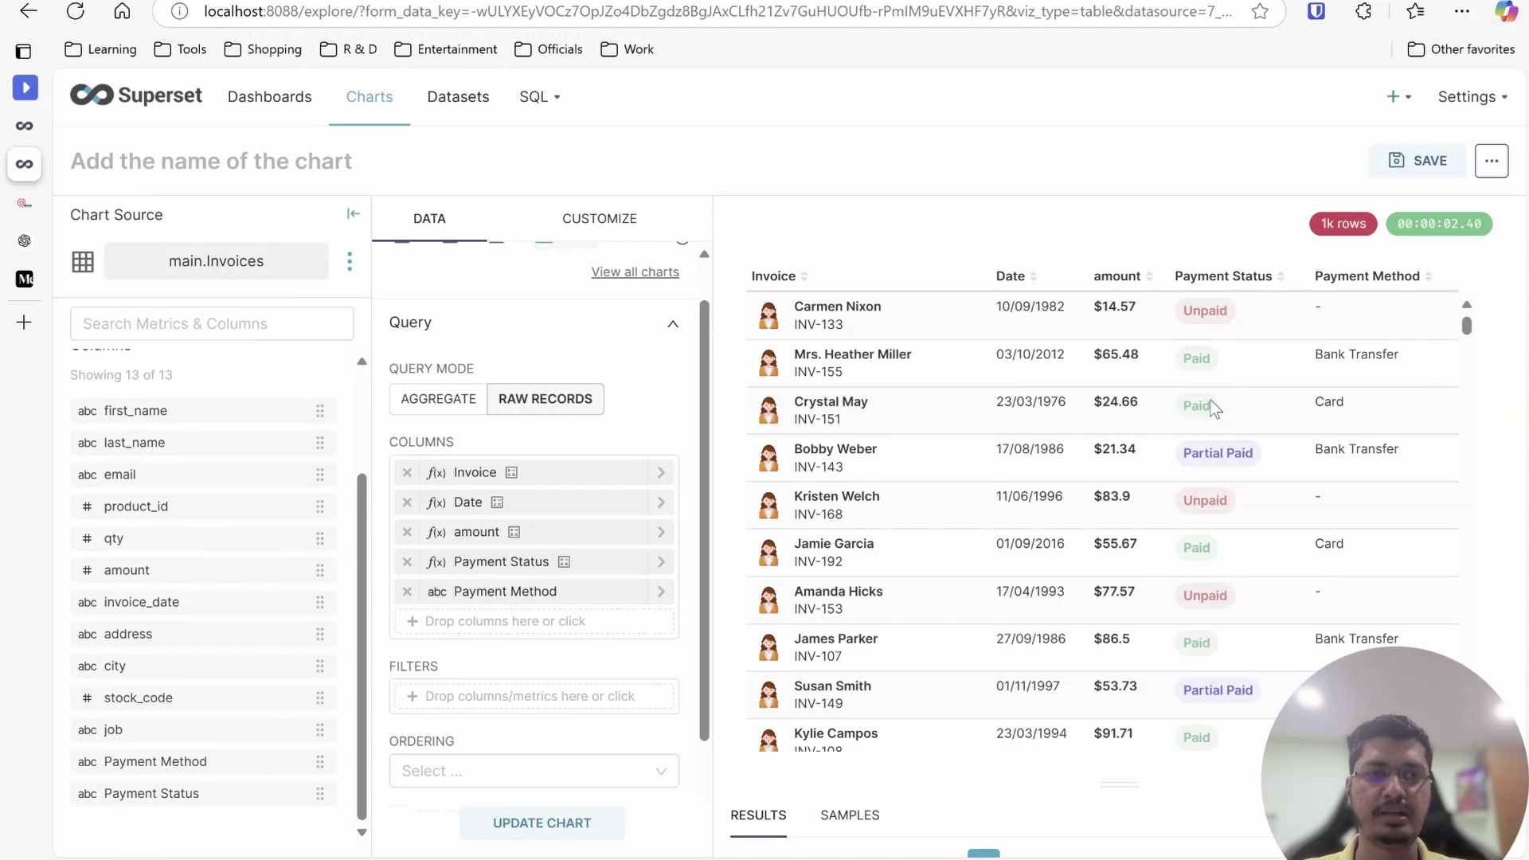
pyautogui.scroll(-8, 1215, 481)
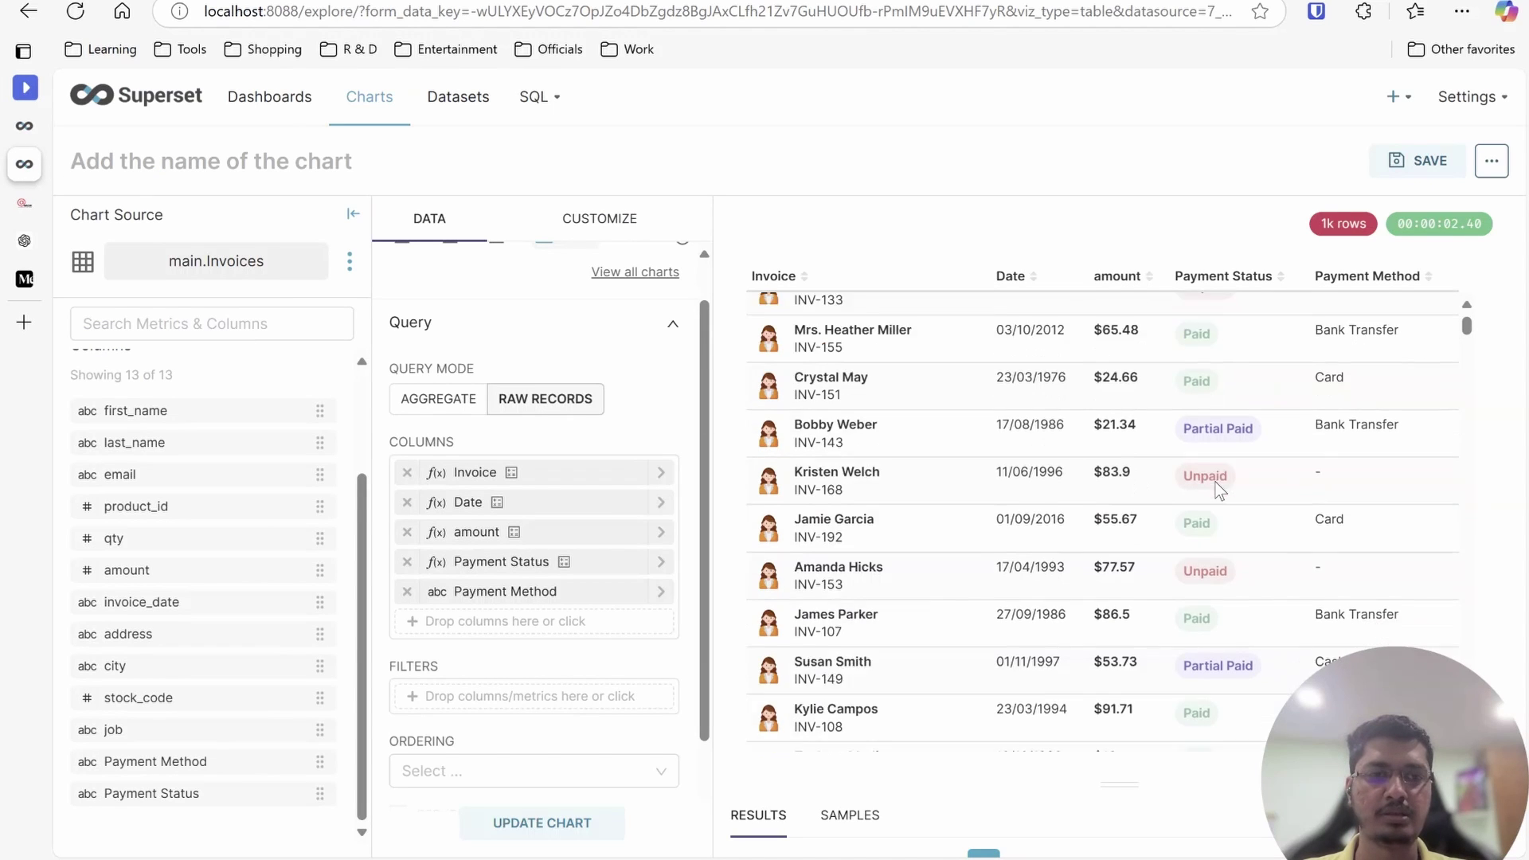
pyautogui.scroll(8, 1216, 481)
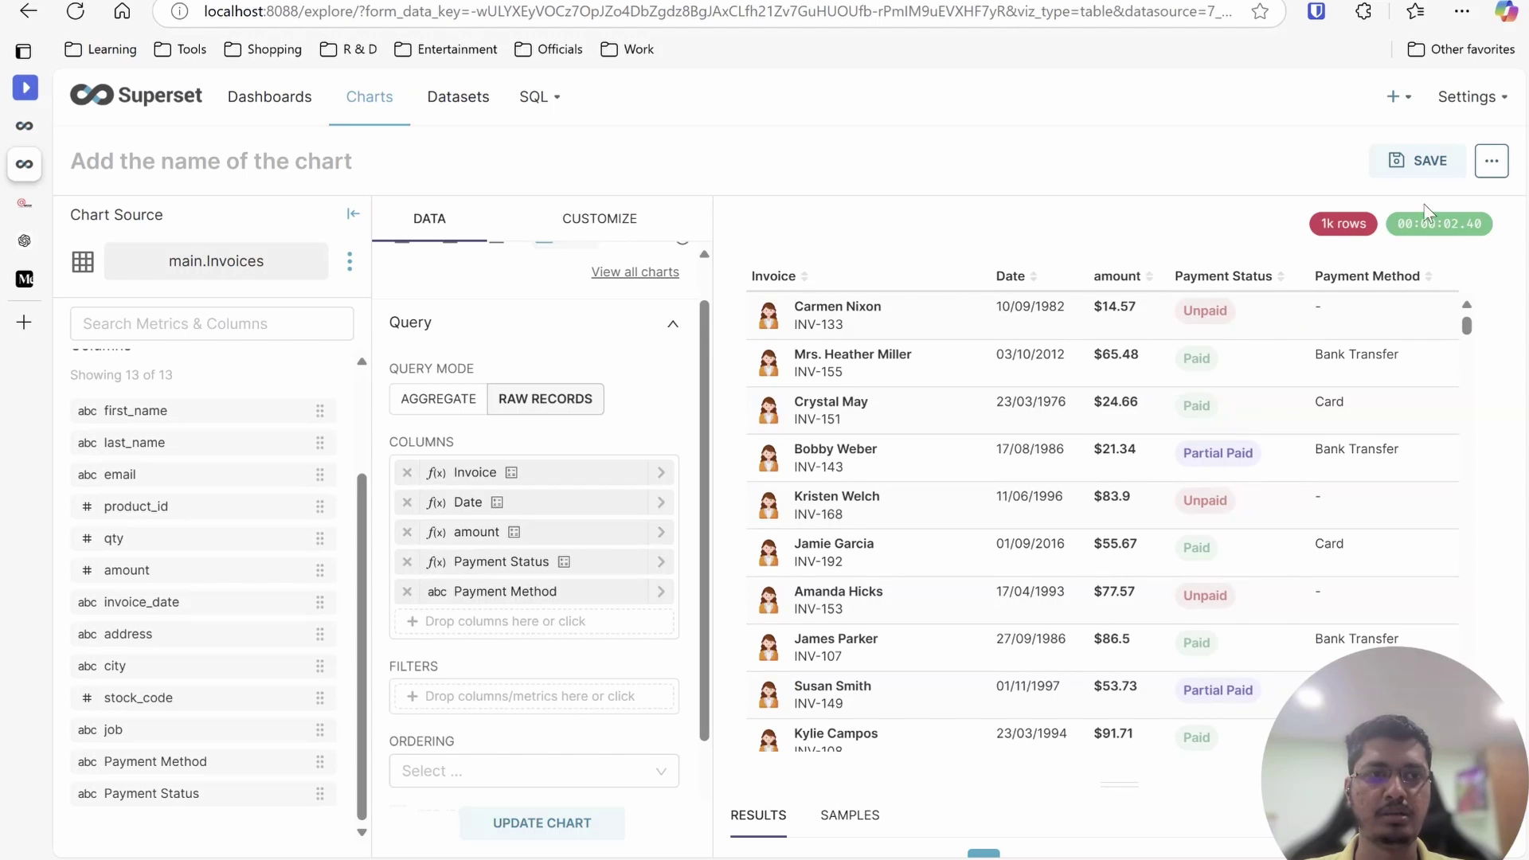
# Save the chart as Example Table, add it to Invoice Dashboard and go to that dashboard
pyautogui.click(1421, 161)
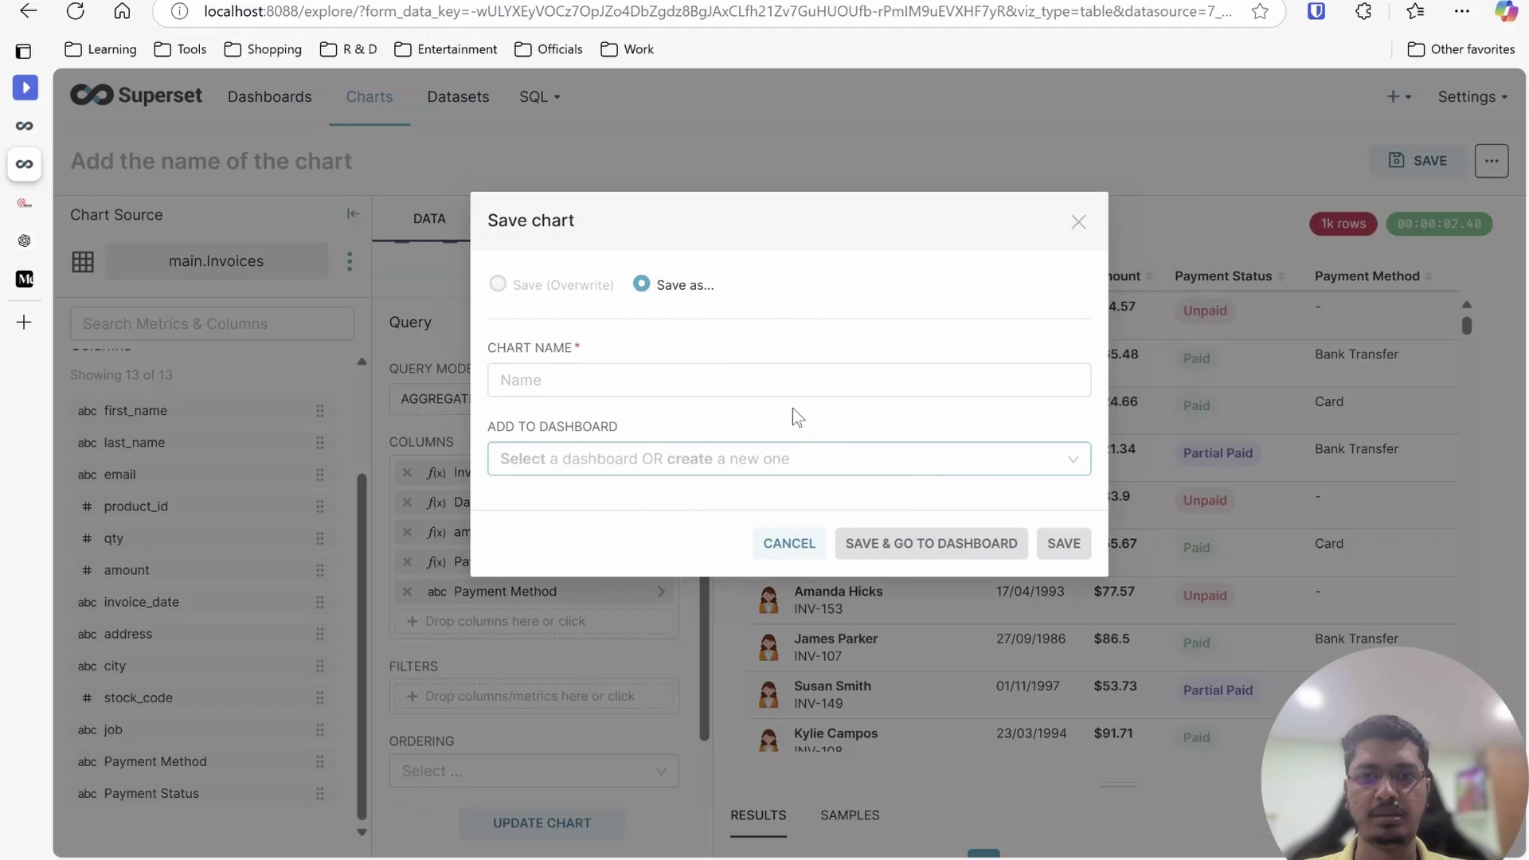
pyautogui.click(778, 455)
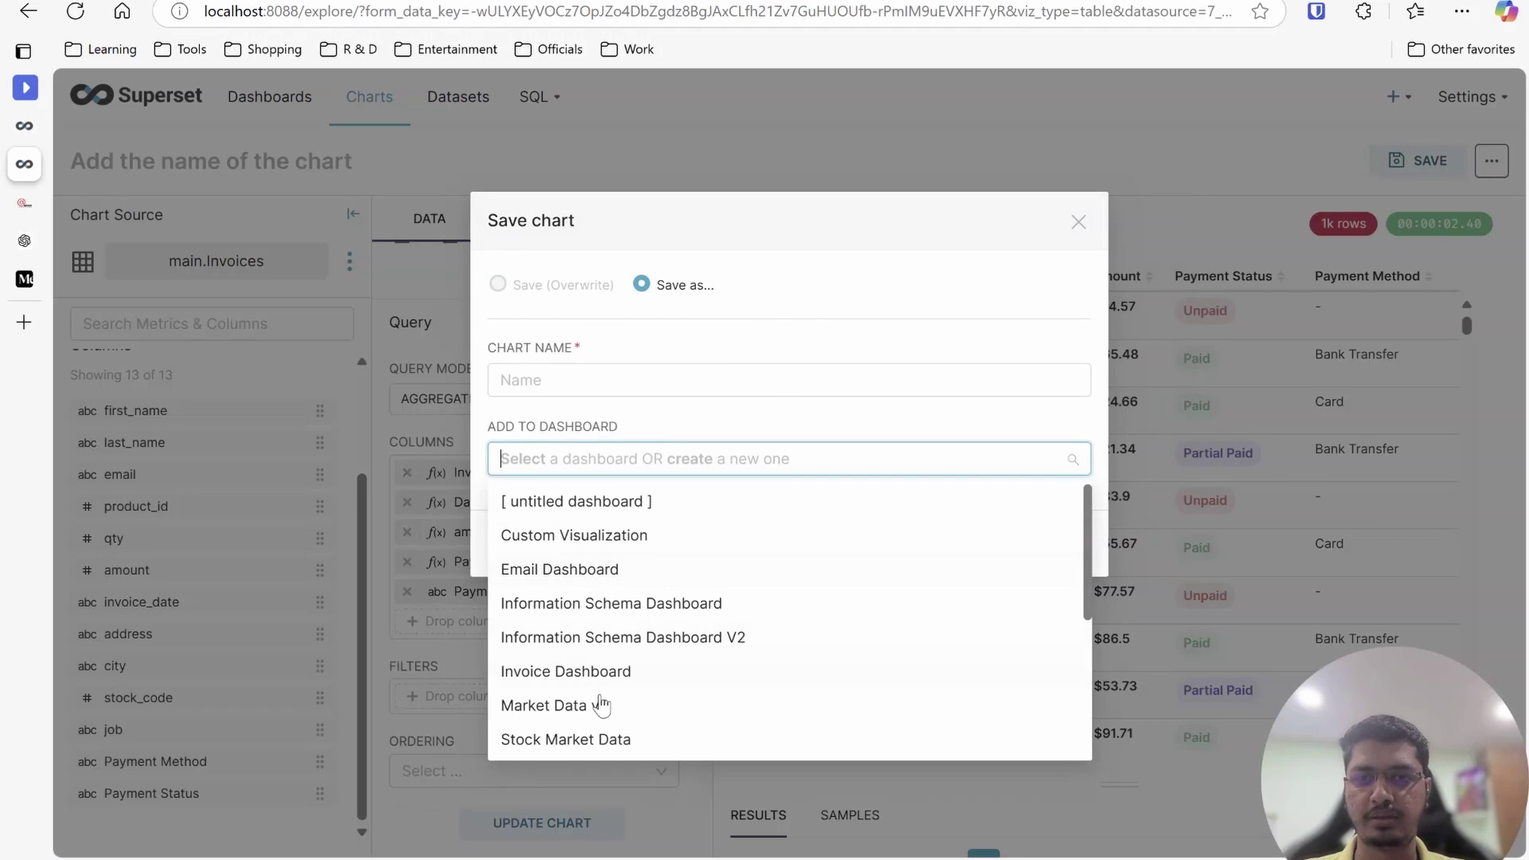
pyautogui.click(634, 671)
pyautogui.click(614, 368)
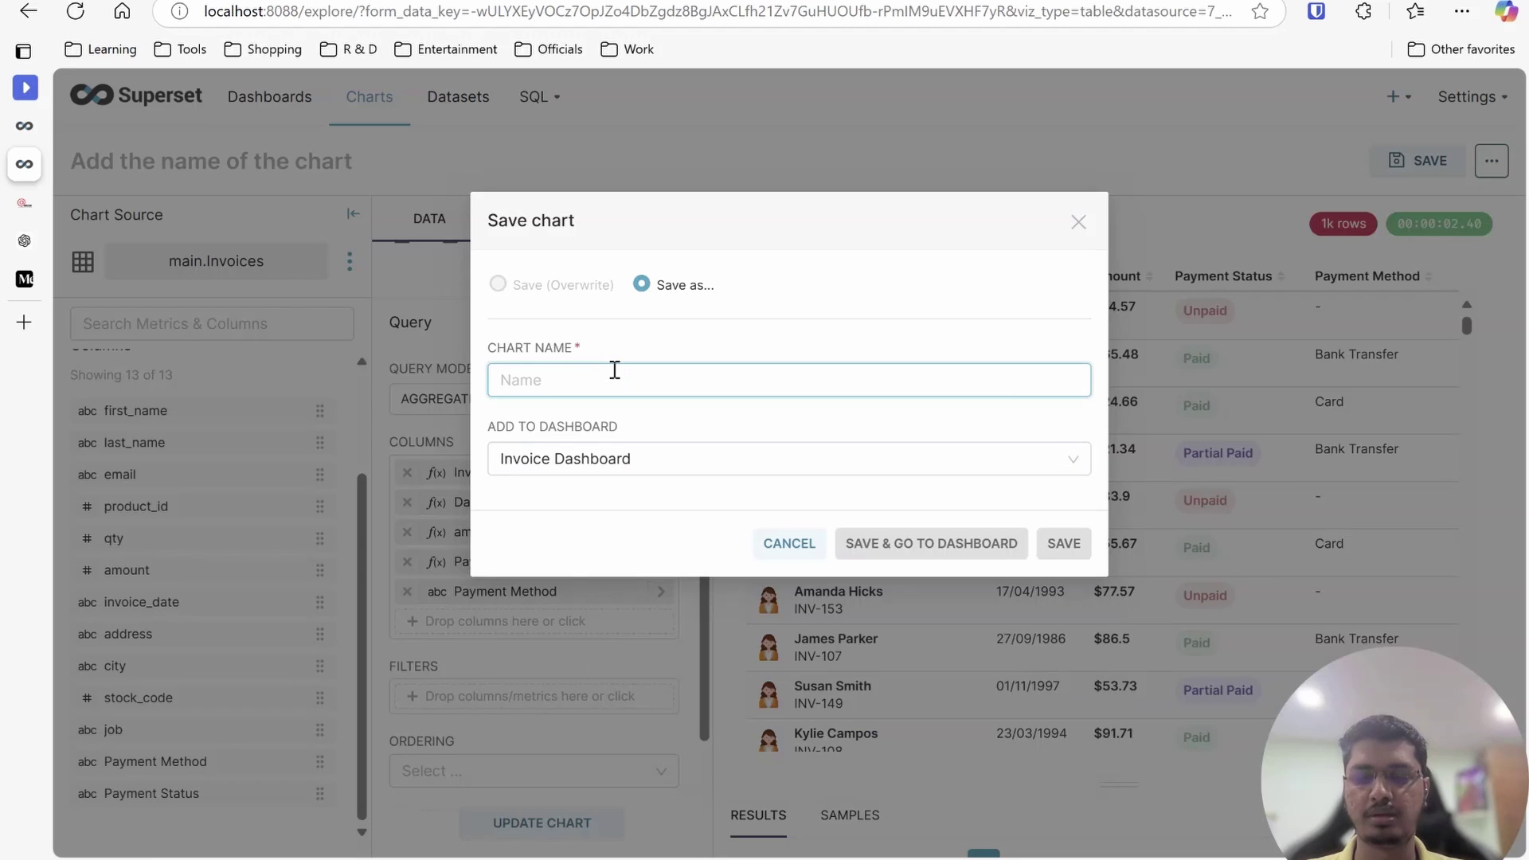
pyautogui.write('eXAMPLE TAB')
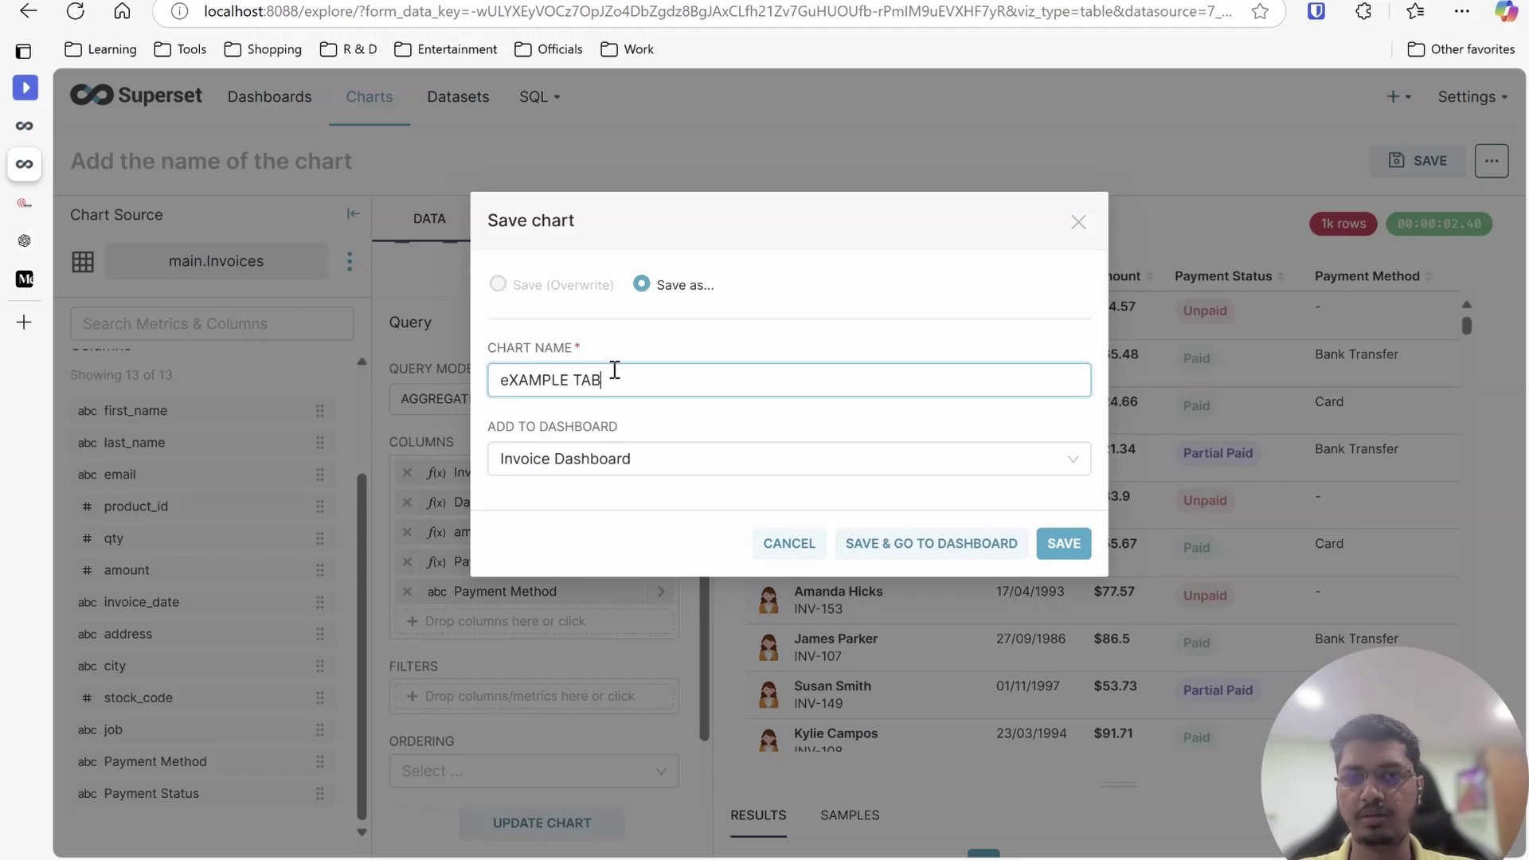
pyautogui.write('E')
pyautogui.hotkey('ctrl', 'a')
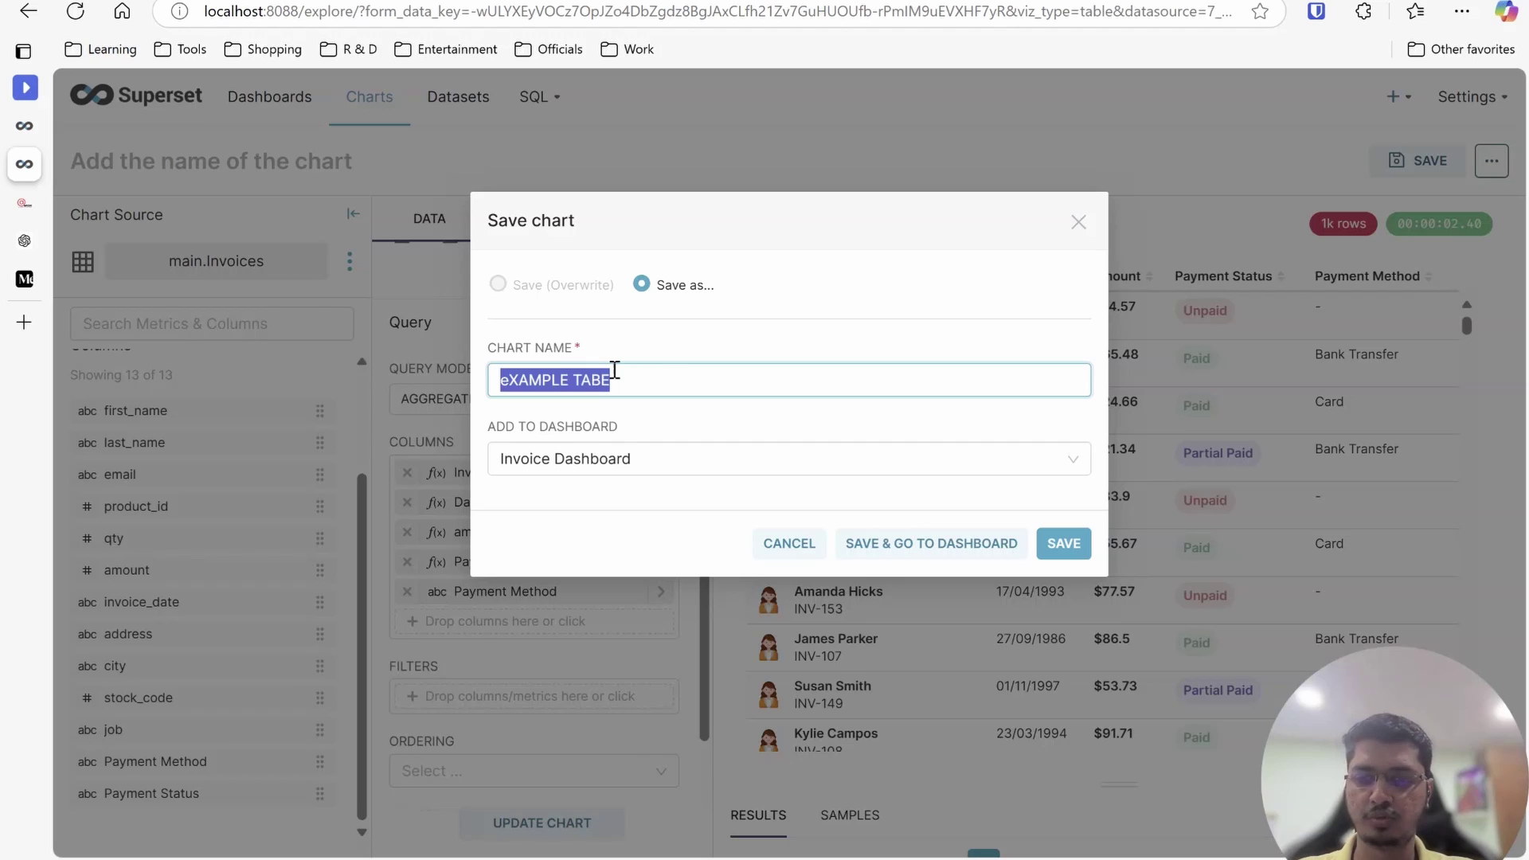
pyautogui.press('BackSpace')
pyautogui.write('Example Table')
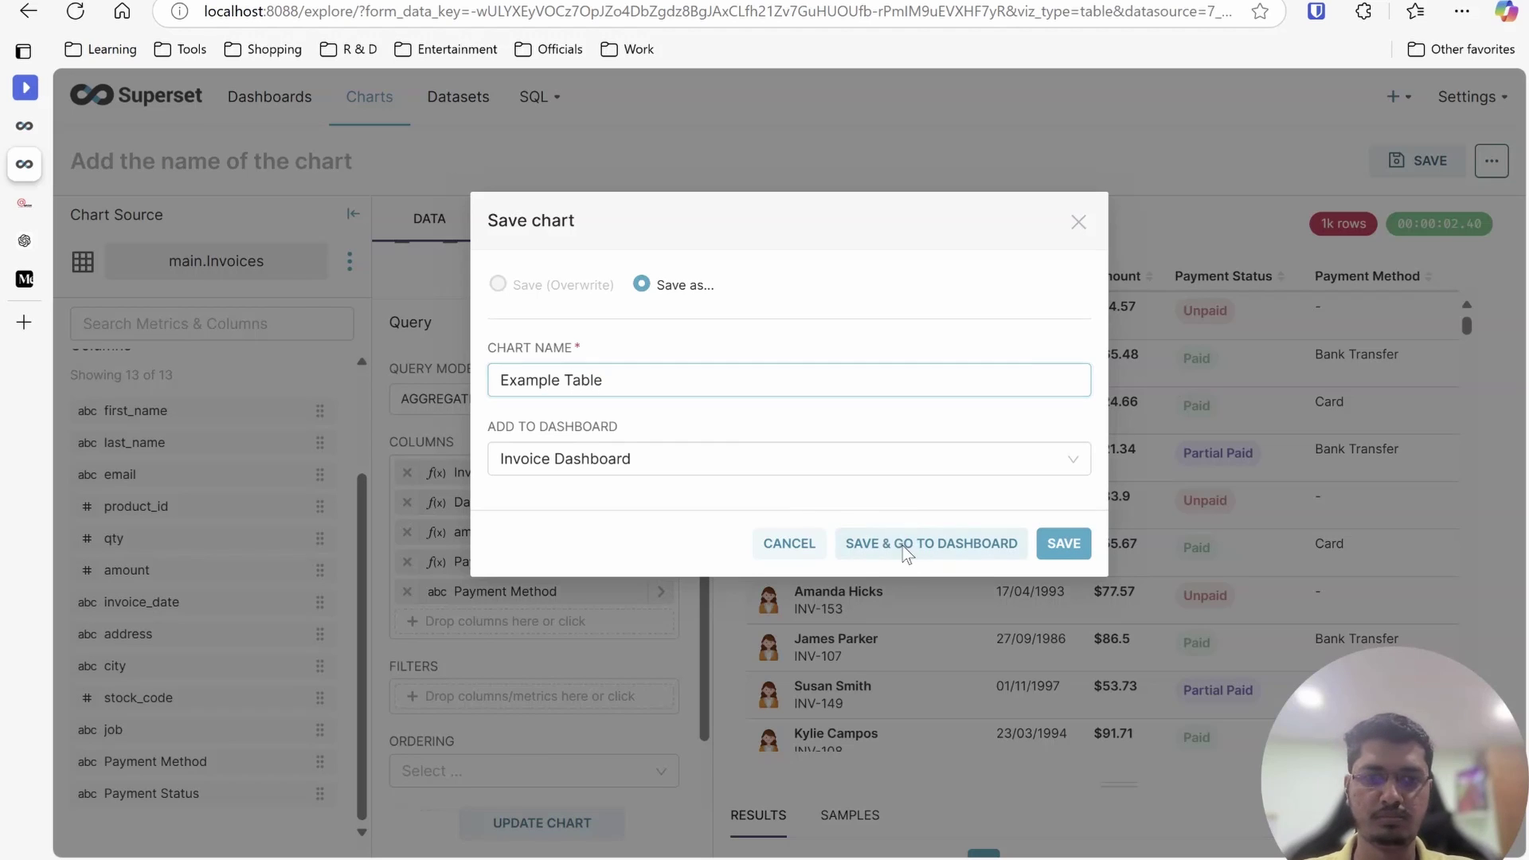
pyautogui.click(1064, 543)
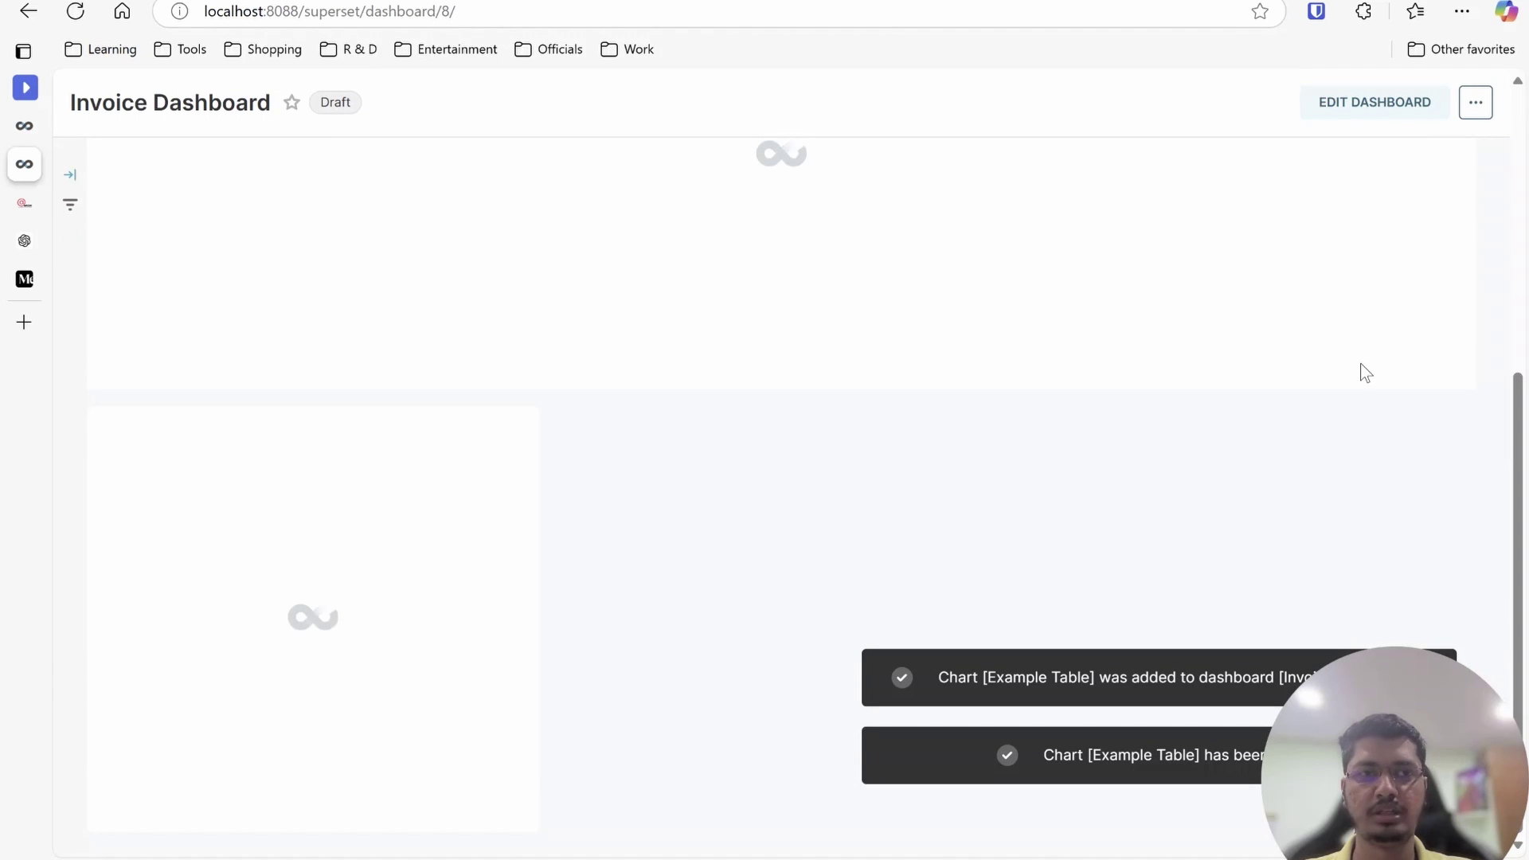
# Widen the Example Table chart to fill its row at the end of the dashboard and save the layout
pyautogui.moveTo(1402, 724); pyautogui.dragTo(119, 4)
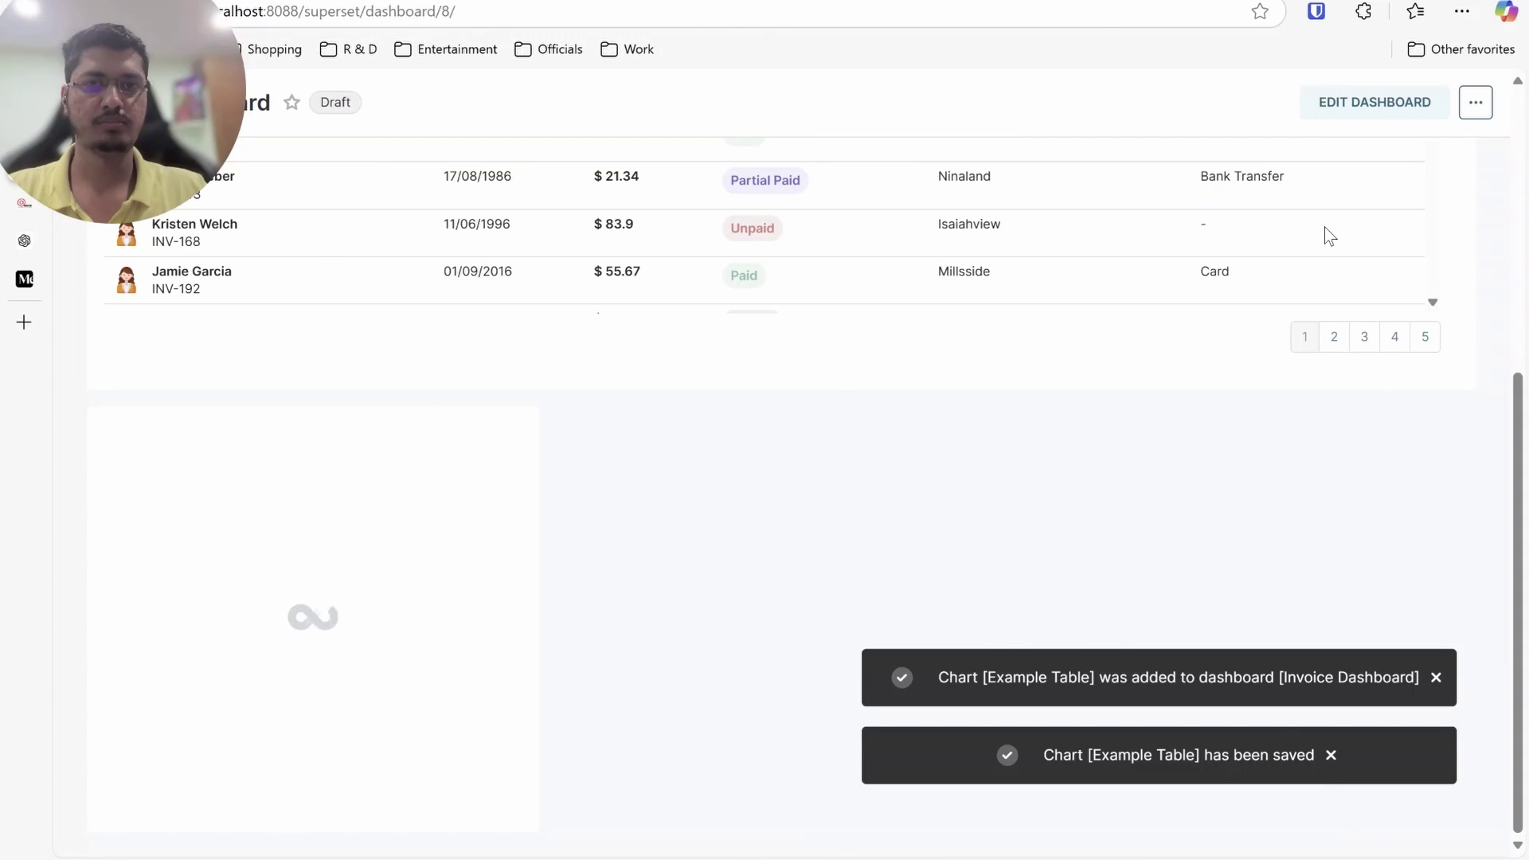
pyautogui.scroll(5, 1327, 236)
pyautogui.scroll(-5, 1328, 236)
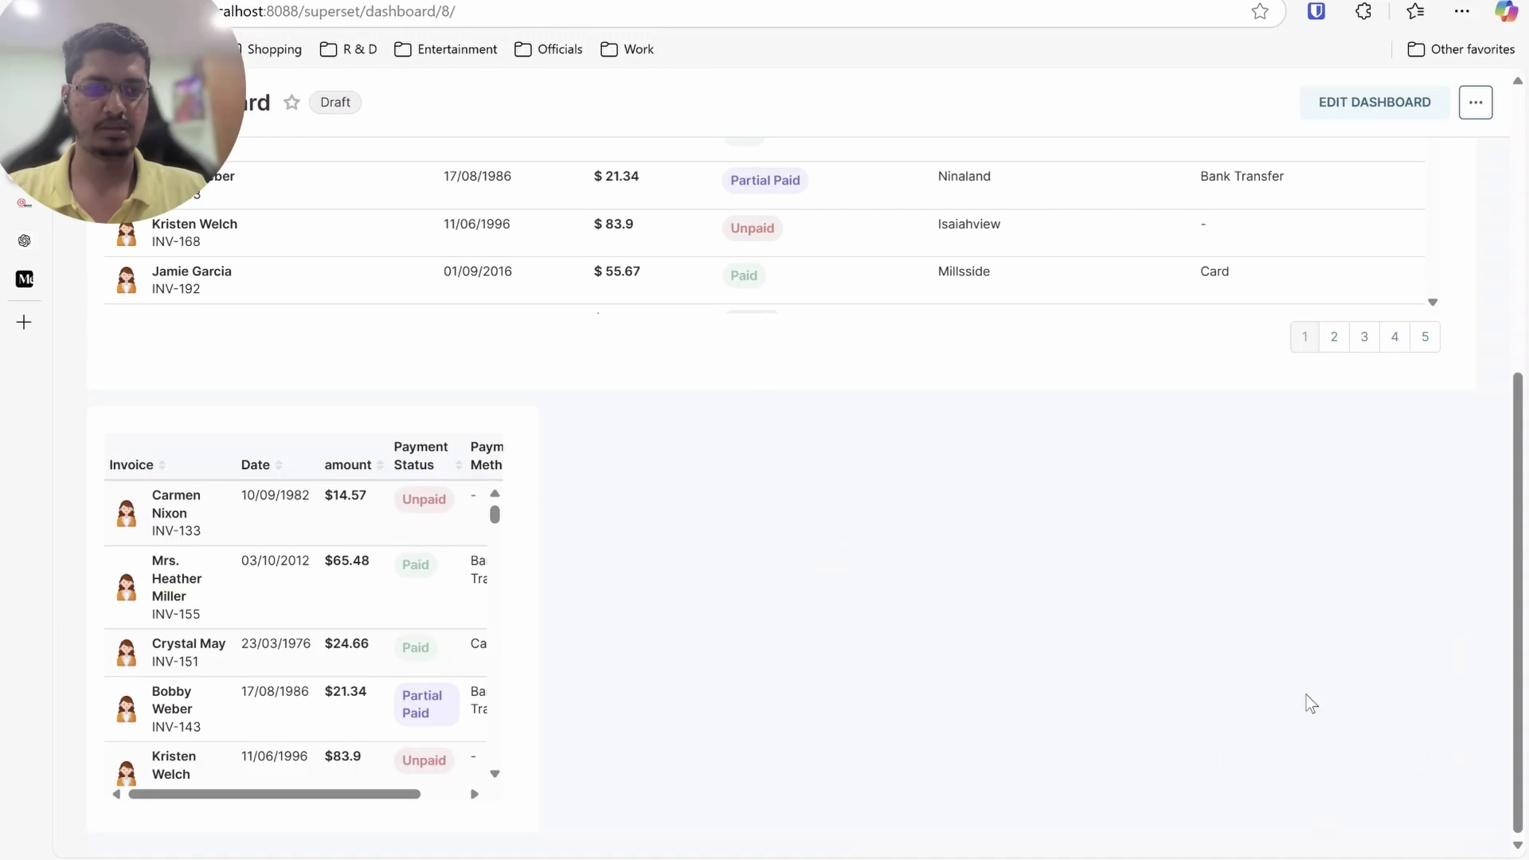
pyautogui.click(1403, 87)
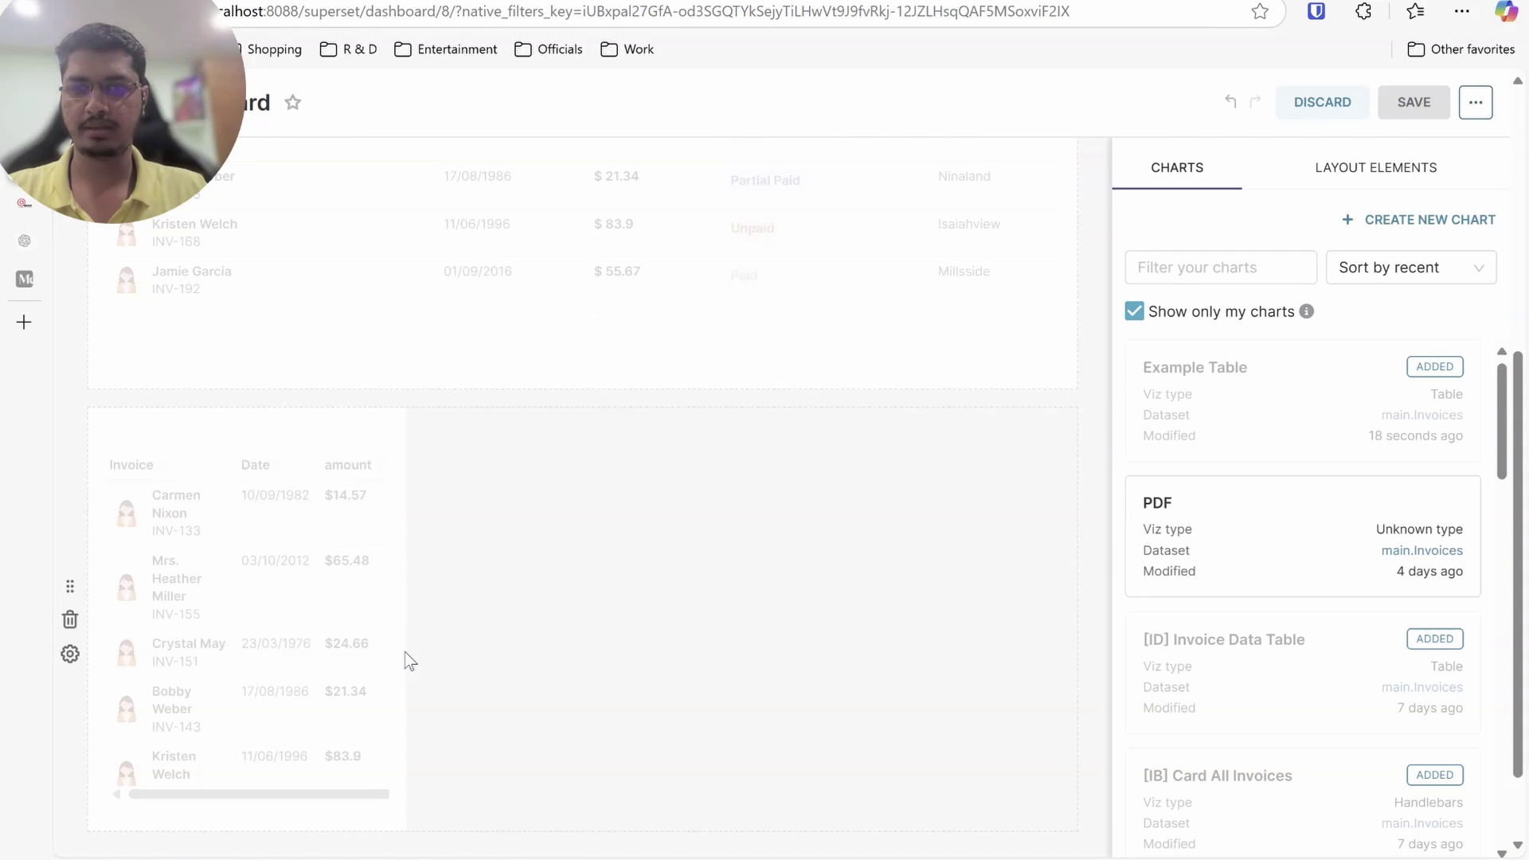
pyautogui.moveTo(405, 650); pyautogui.dragTo(1108, 672)
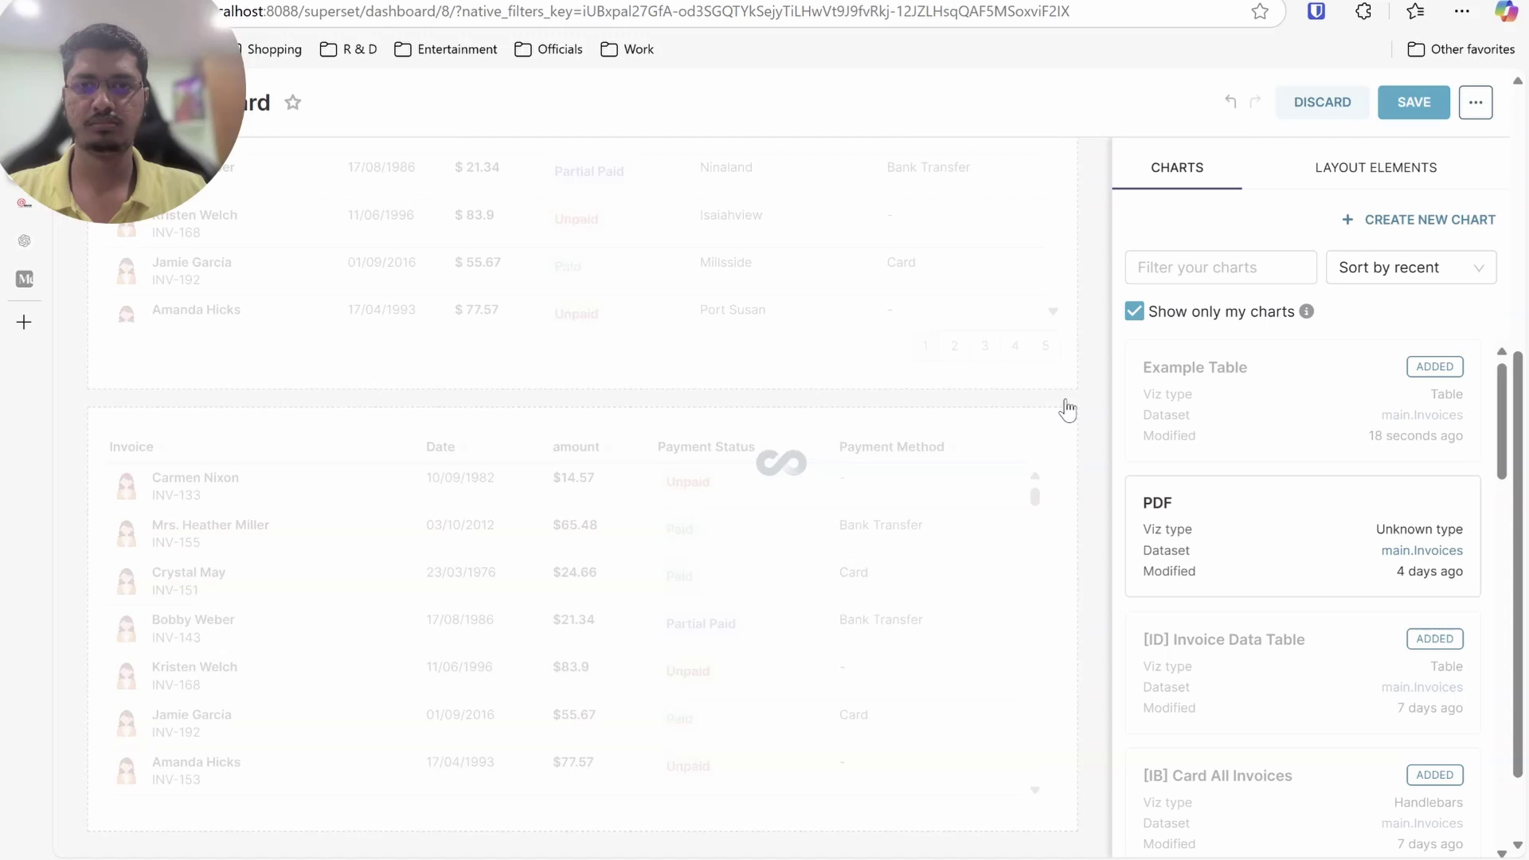
pyautogui.scroll(5, 1067, 410)
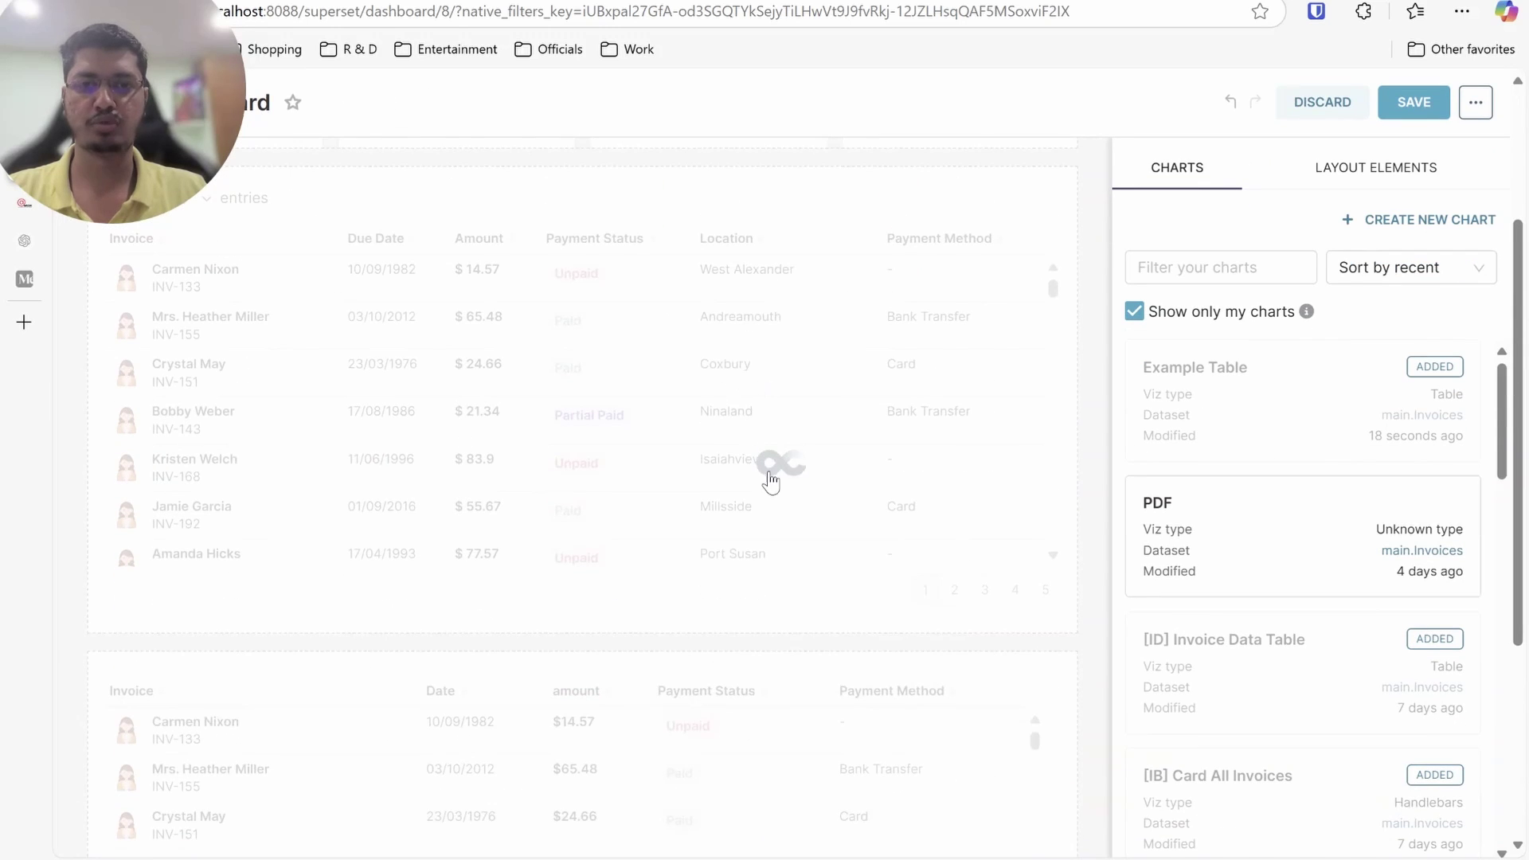
pyautogui.scroll(-4, 894, 645)
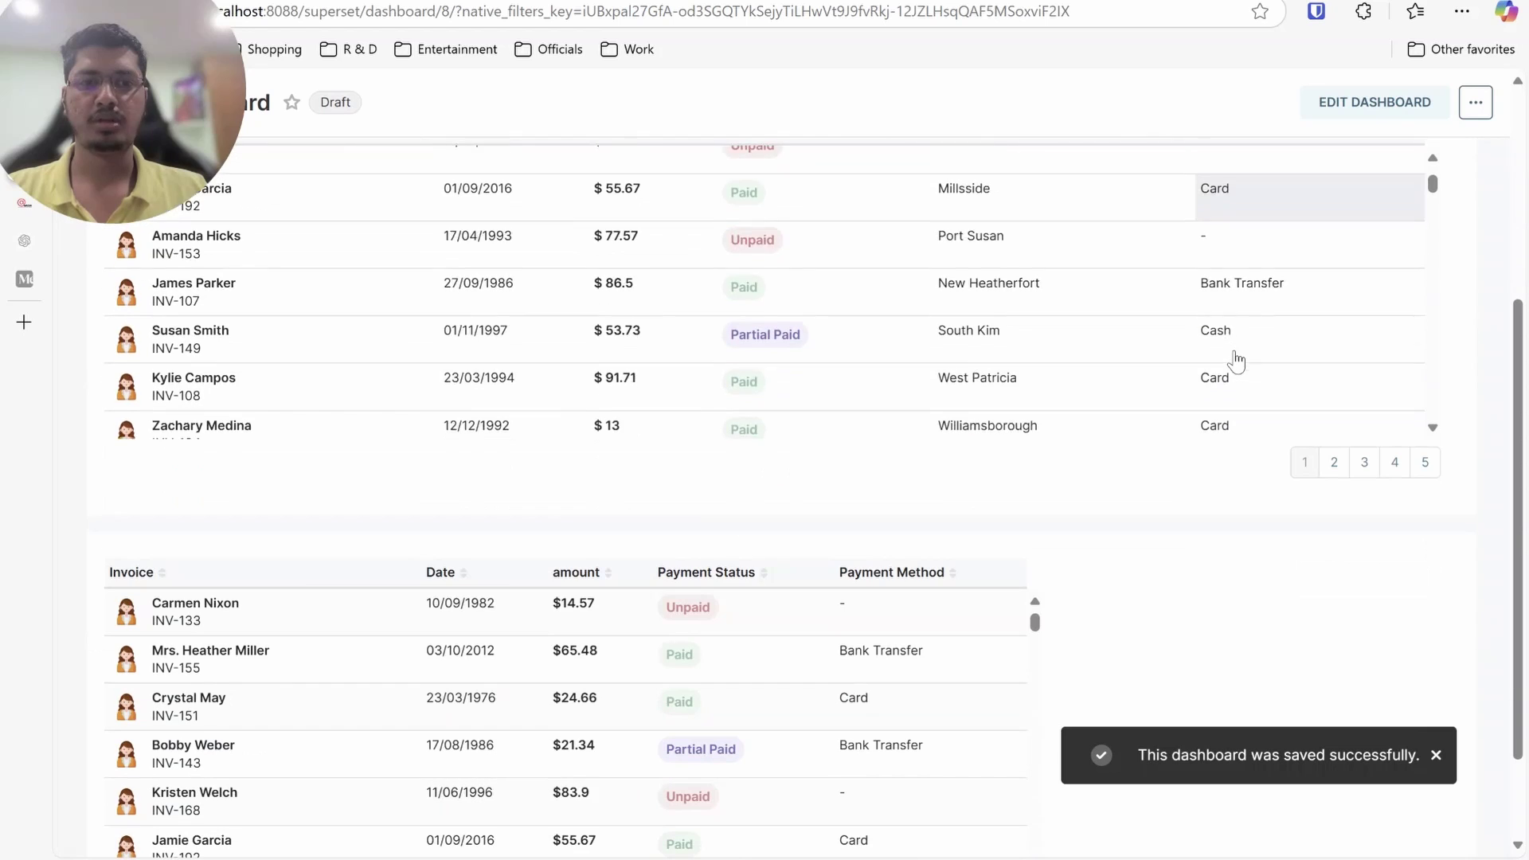
# Compare the dashboard's original invoice table with the Example Table chart below it, including header and row styling
pyautogui.scroll(6, 1236, 361)
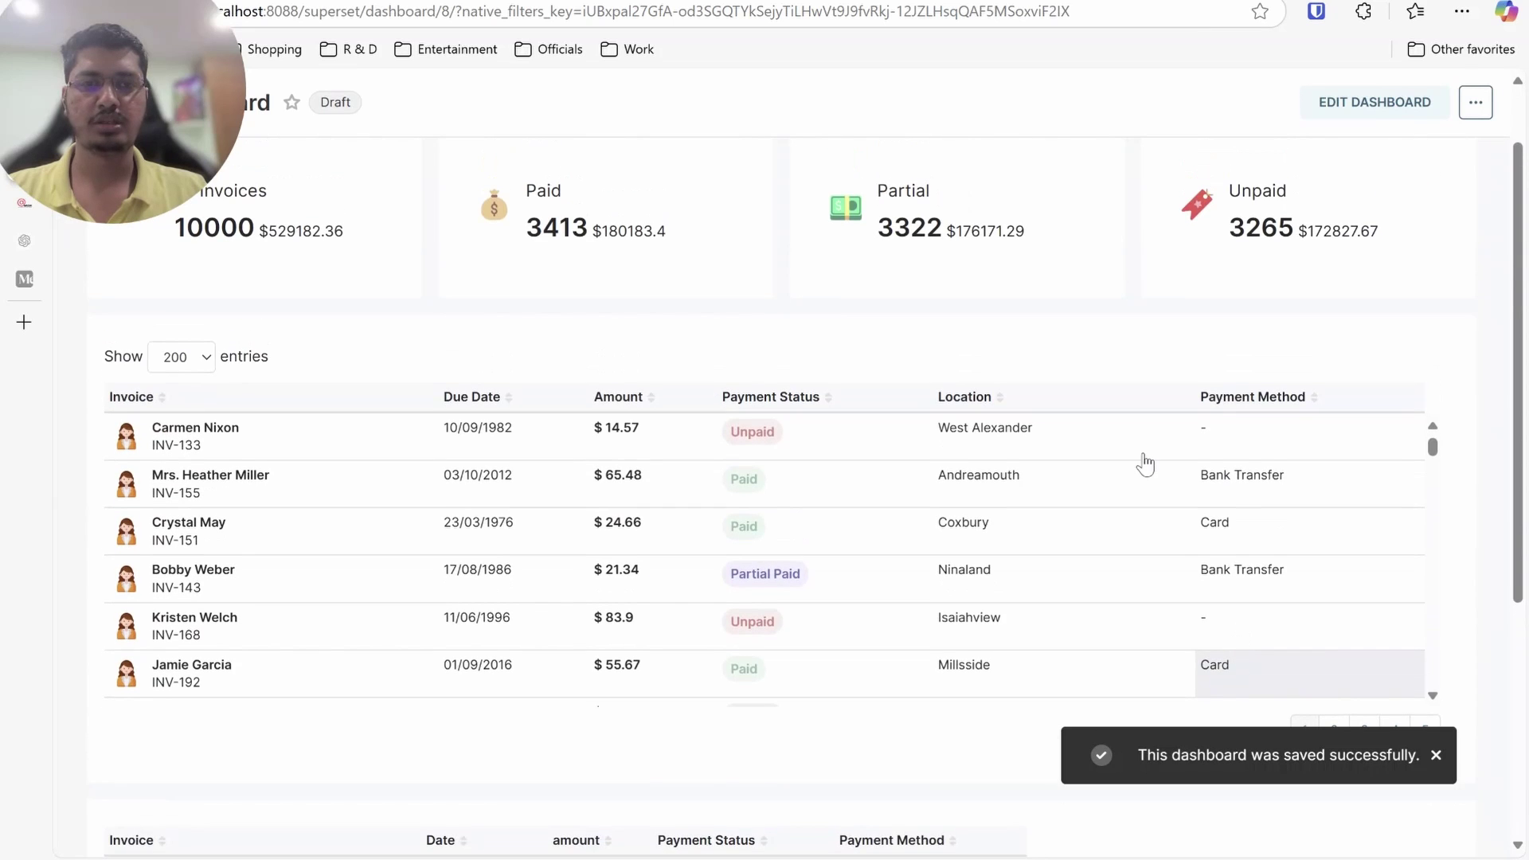
pyautogui.scroll(2, 1144, 463)
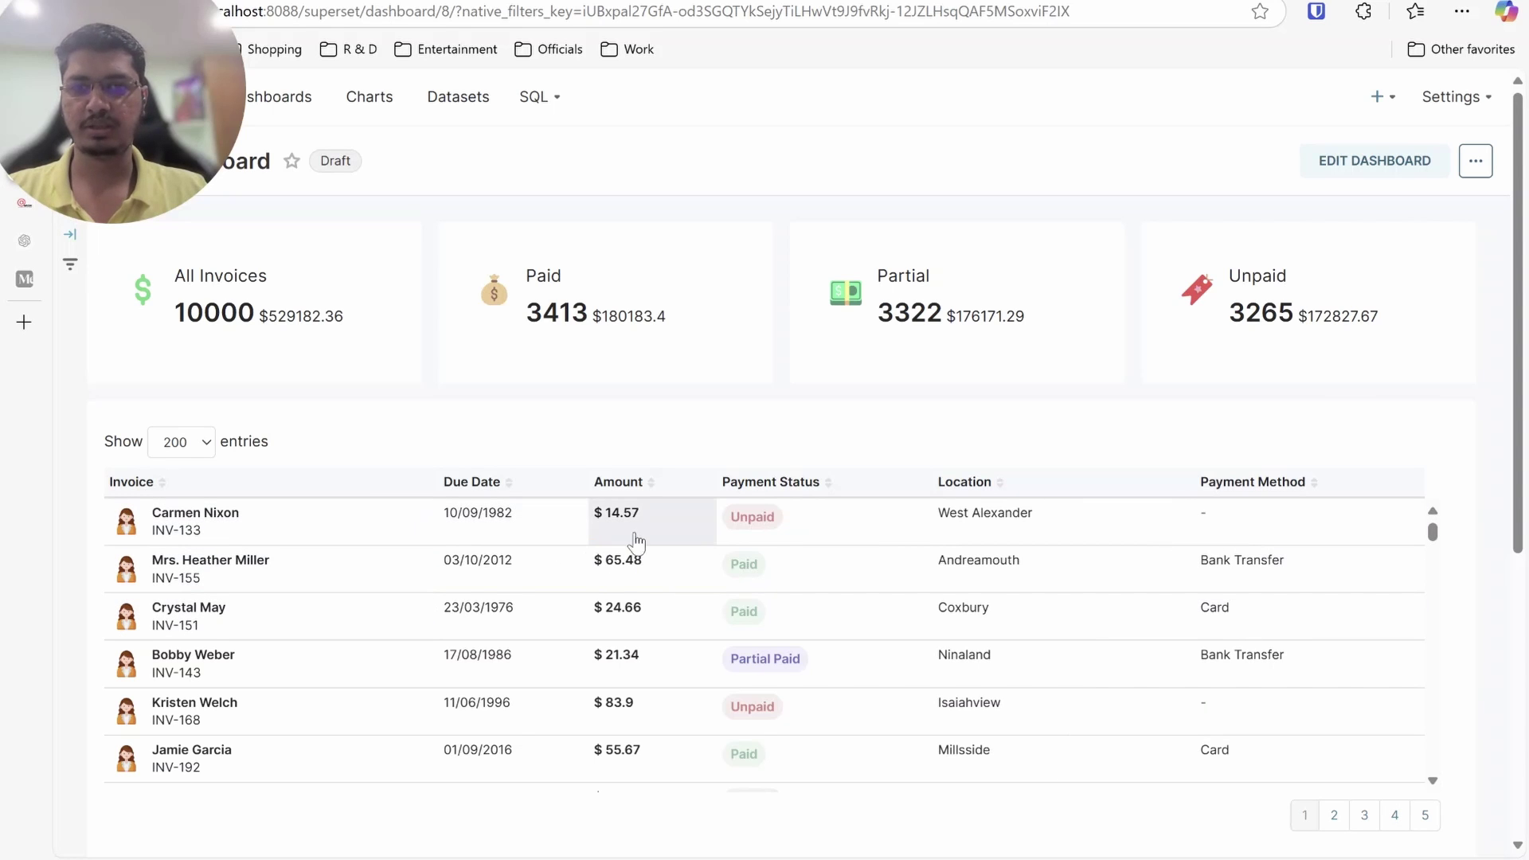
pyautogui.scroll(-1, 690, 668)
pyautogui.scroll(1, 686, 666)
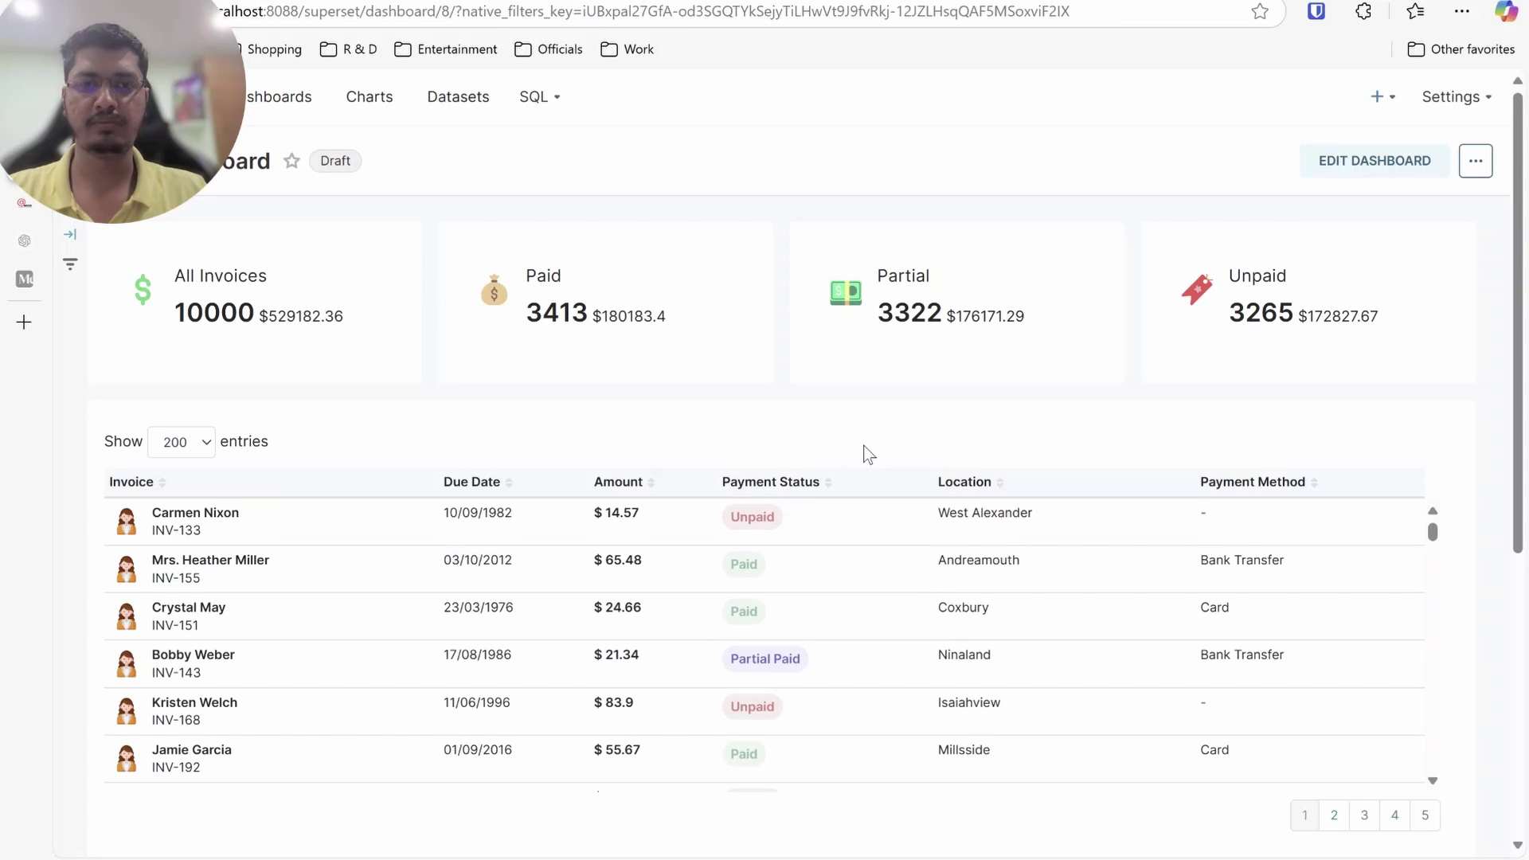
pyautogui.scroll(-5, 868, 454)
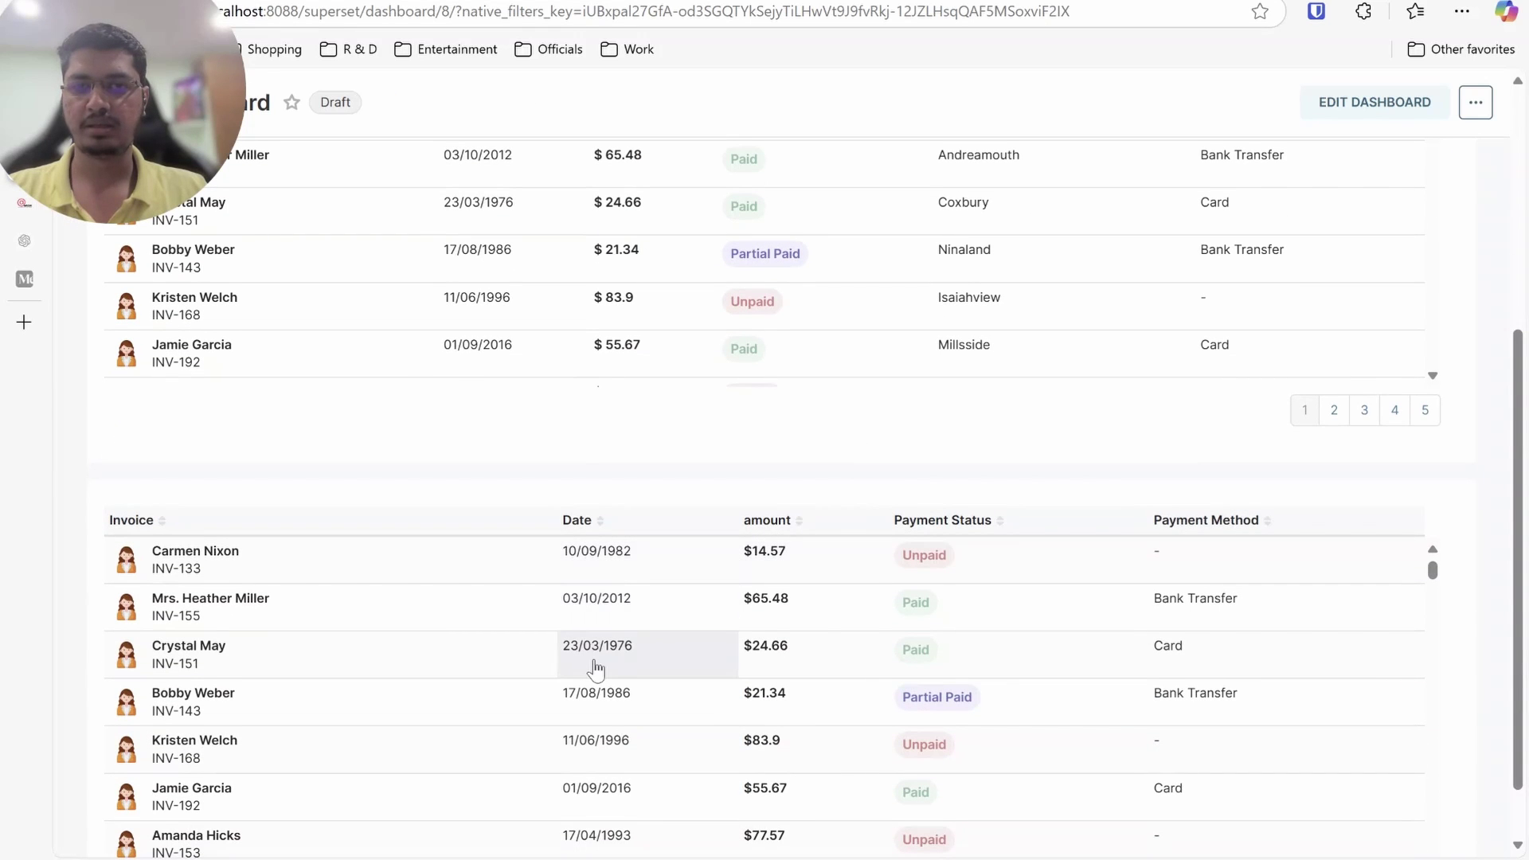
pyautogui.scroll(-1, 596, 667)
pyautogui.scroll(1, 595, 666)
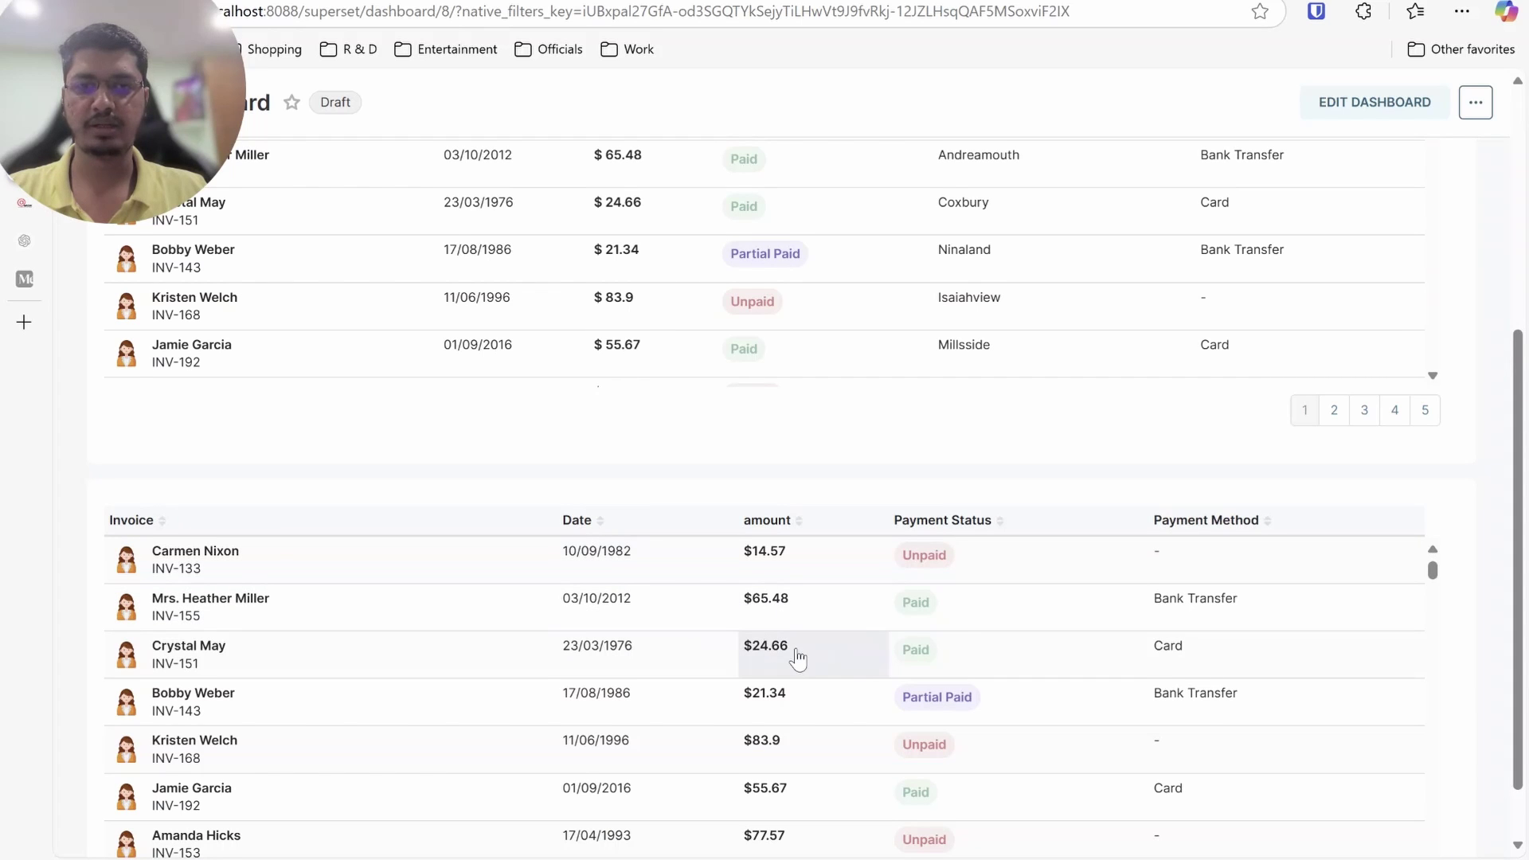
pyautogui.scroll(3, 1283, 345)
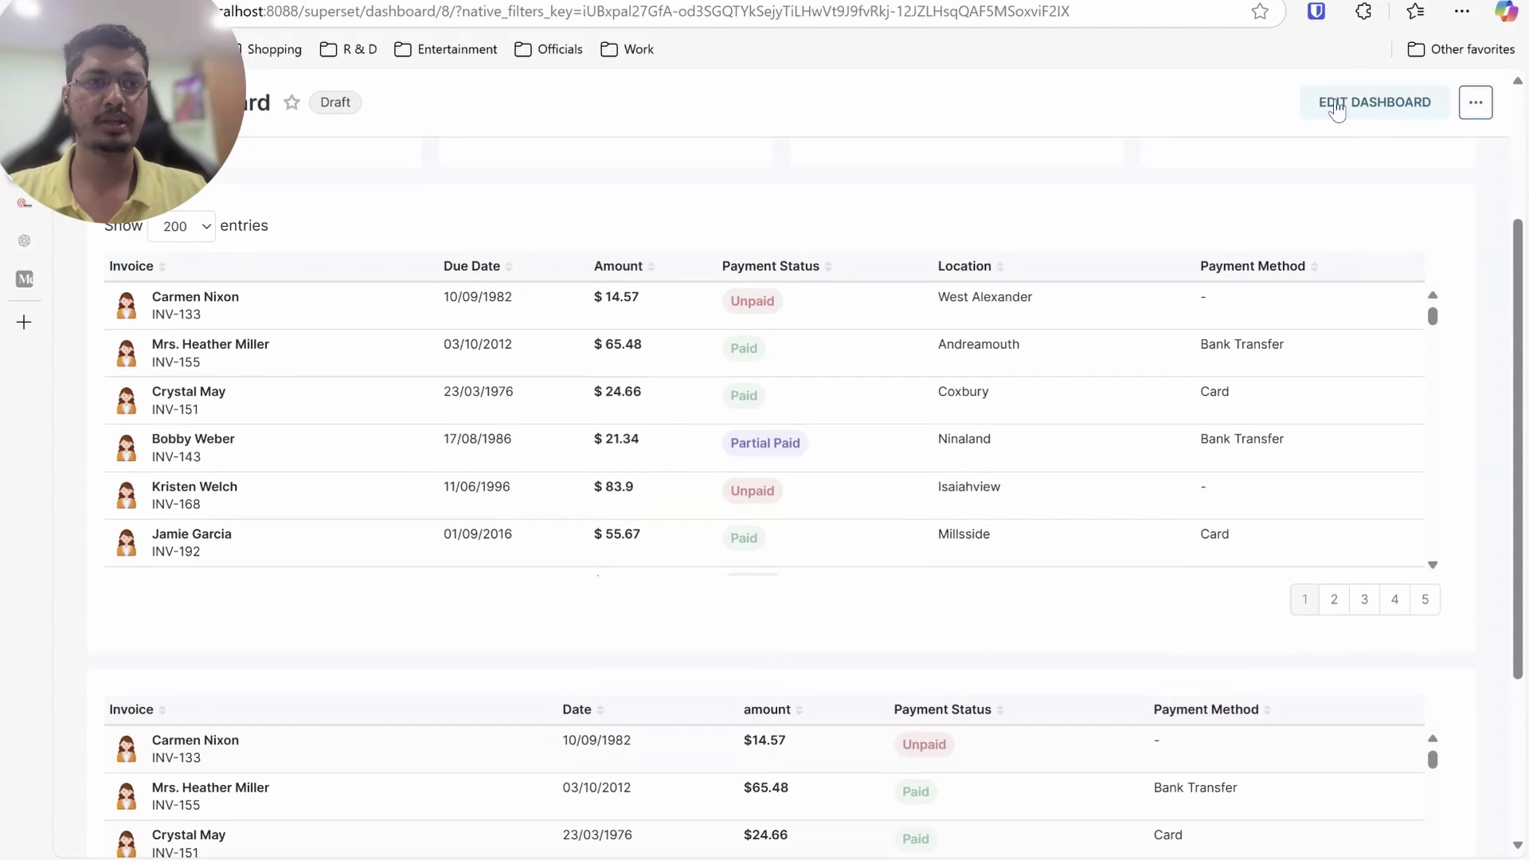
# Open the dashboard's CSS in edit mode, examine the #chart-id-14 rule for the table body's background colour, and close it
pyautogui.click(1336, 108)
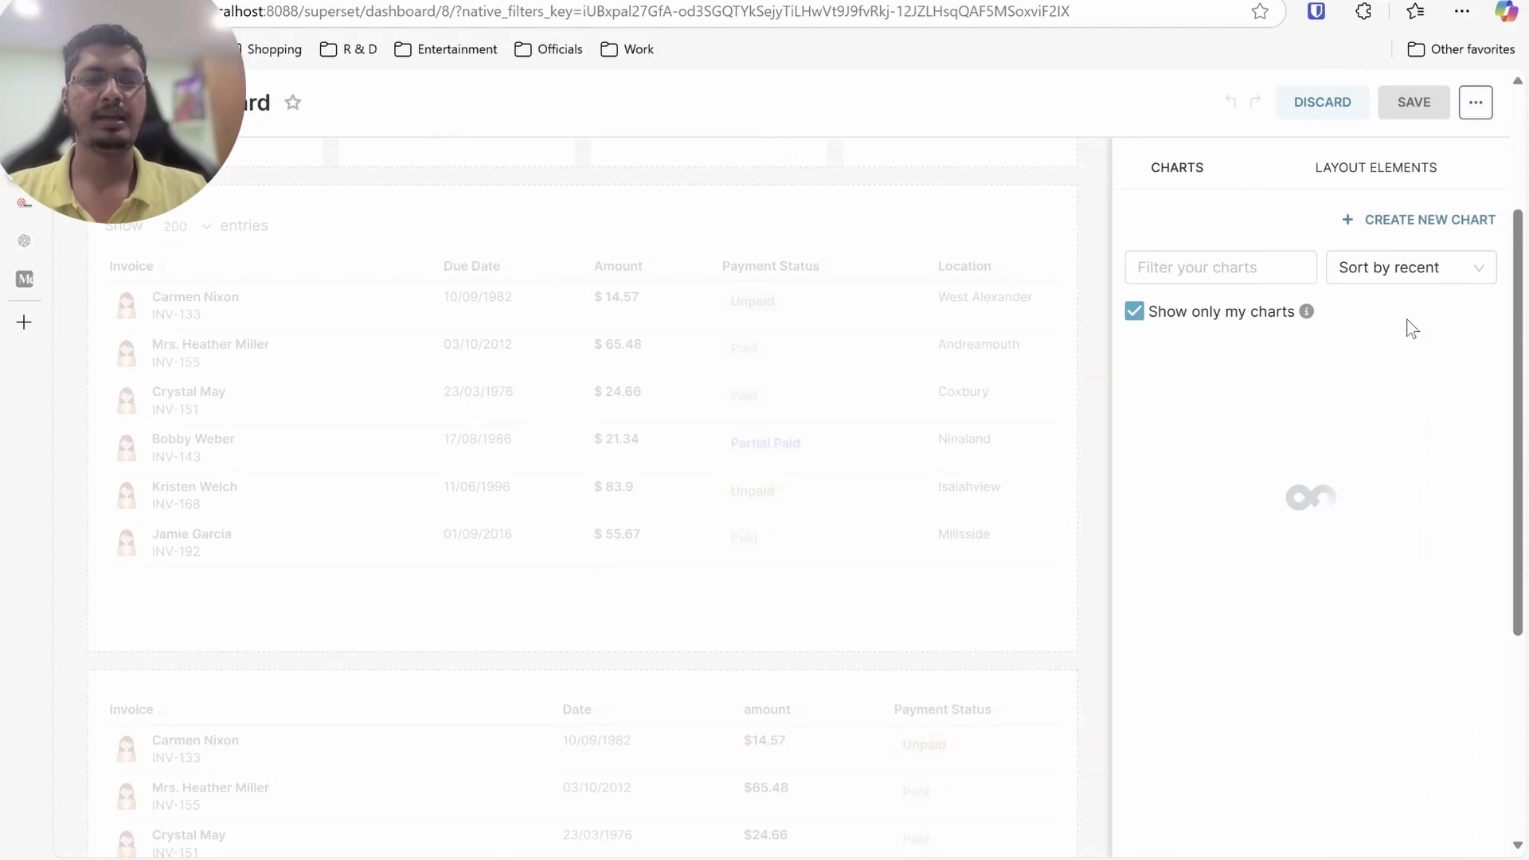
pyautogui.click(1476, 109)
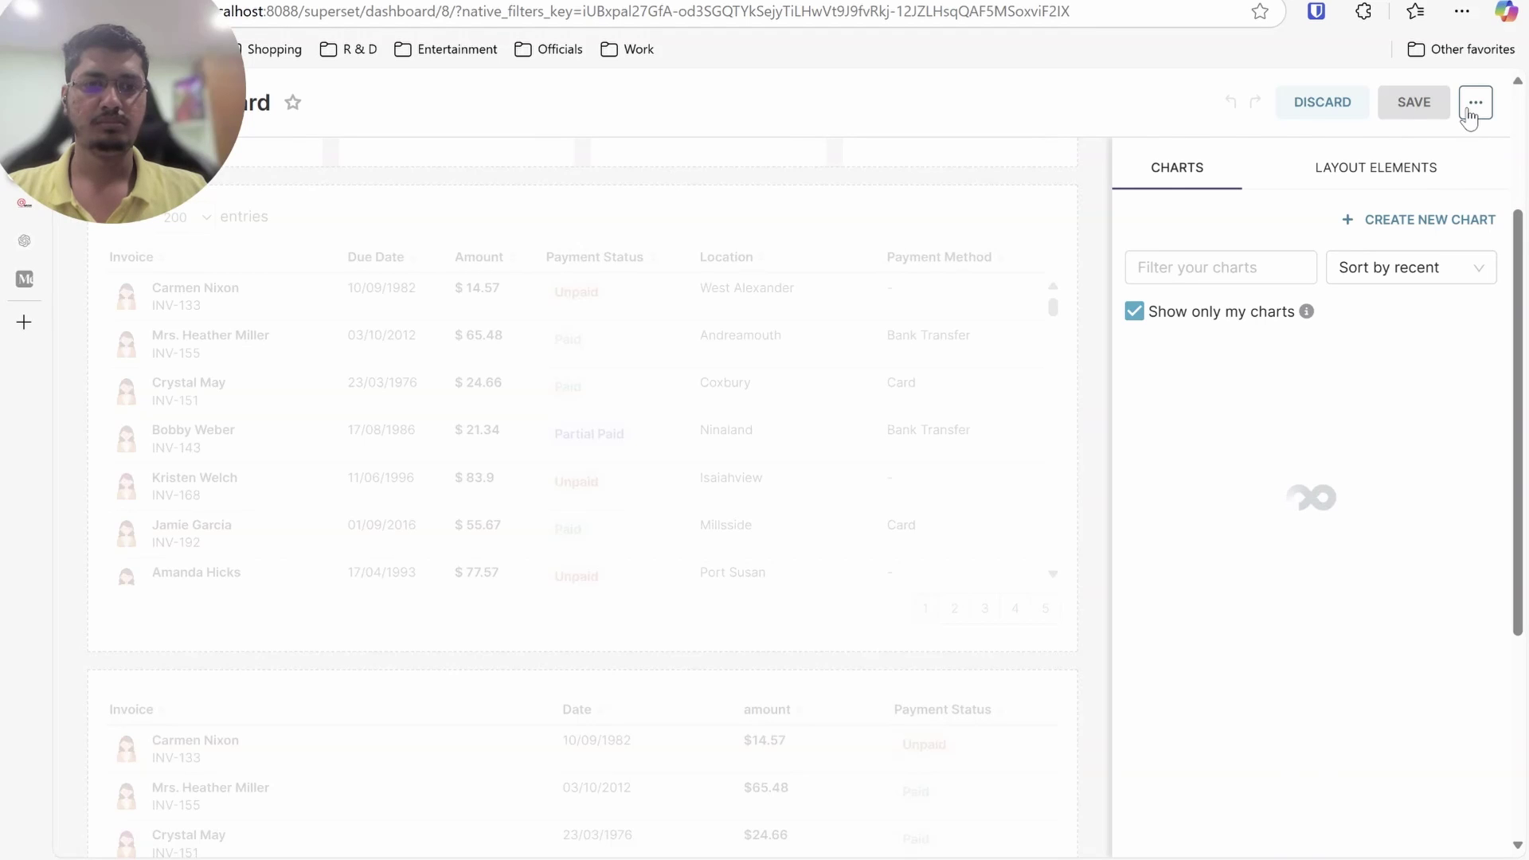
pyautogui.click(1474, 112)
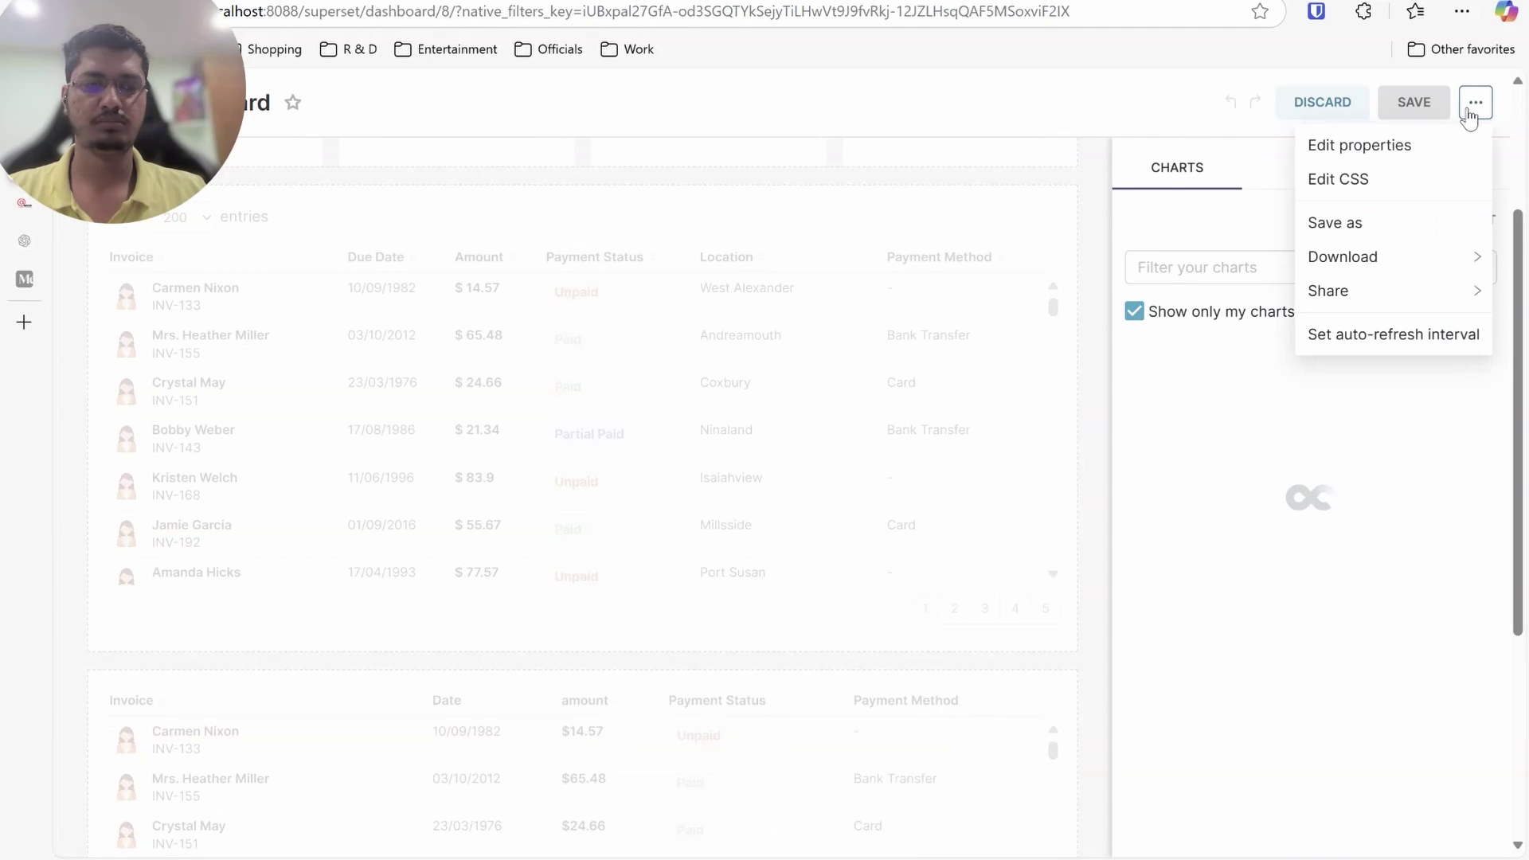
pyautogui.click(1475, 111)
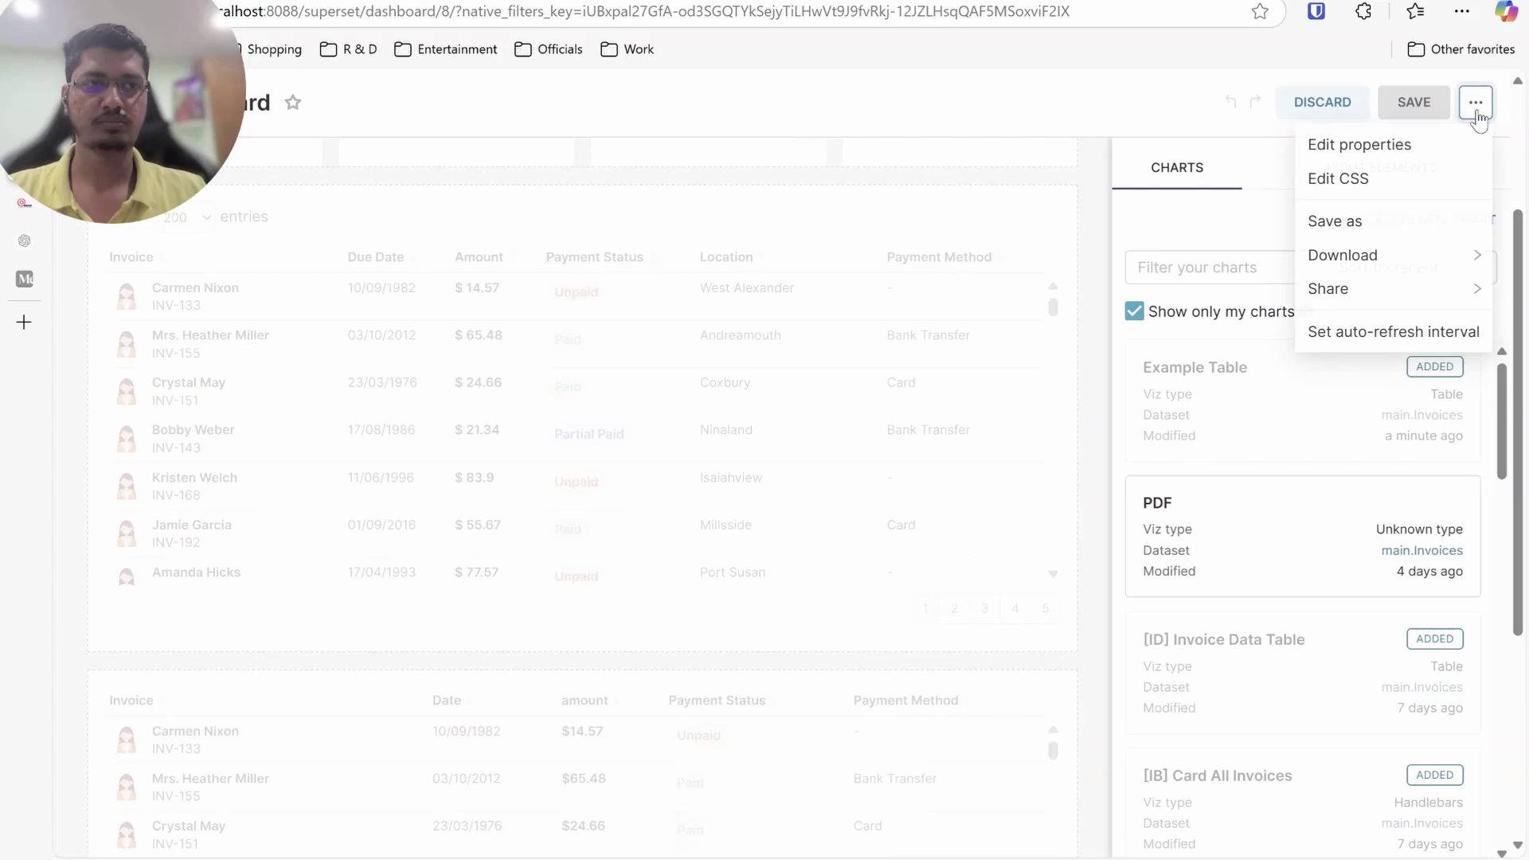
pyautogui.click(1382, 180)
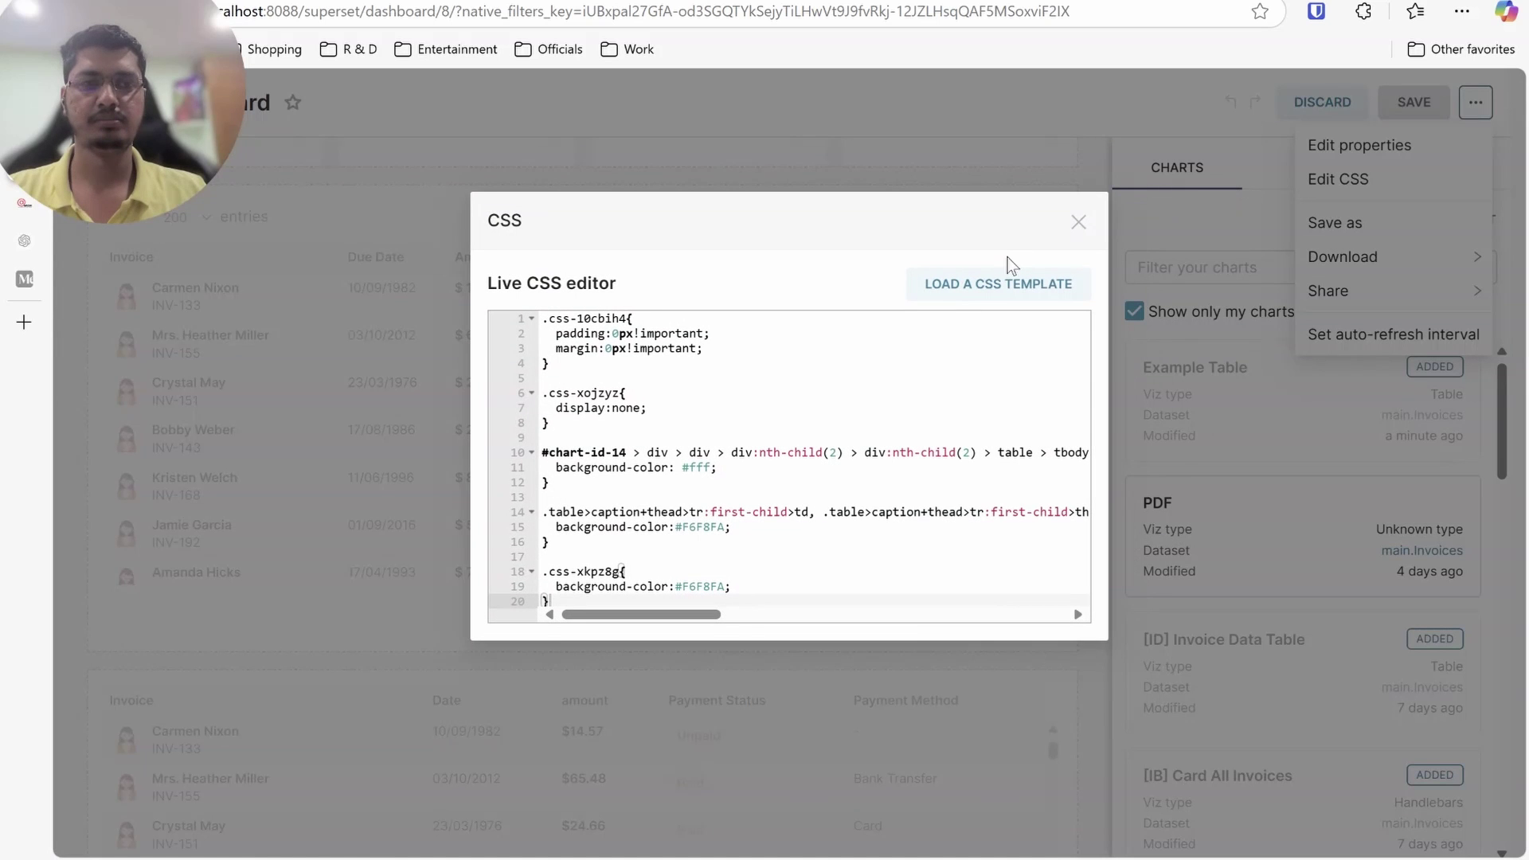
pyautogui.click(793, 482)
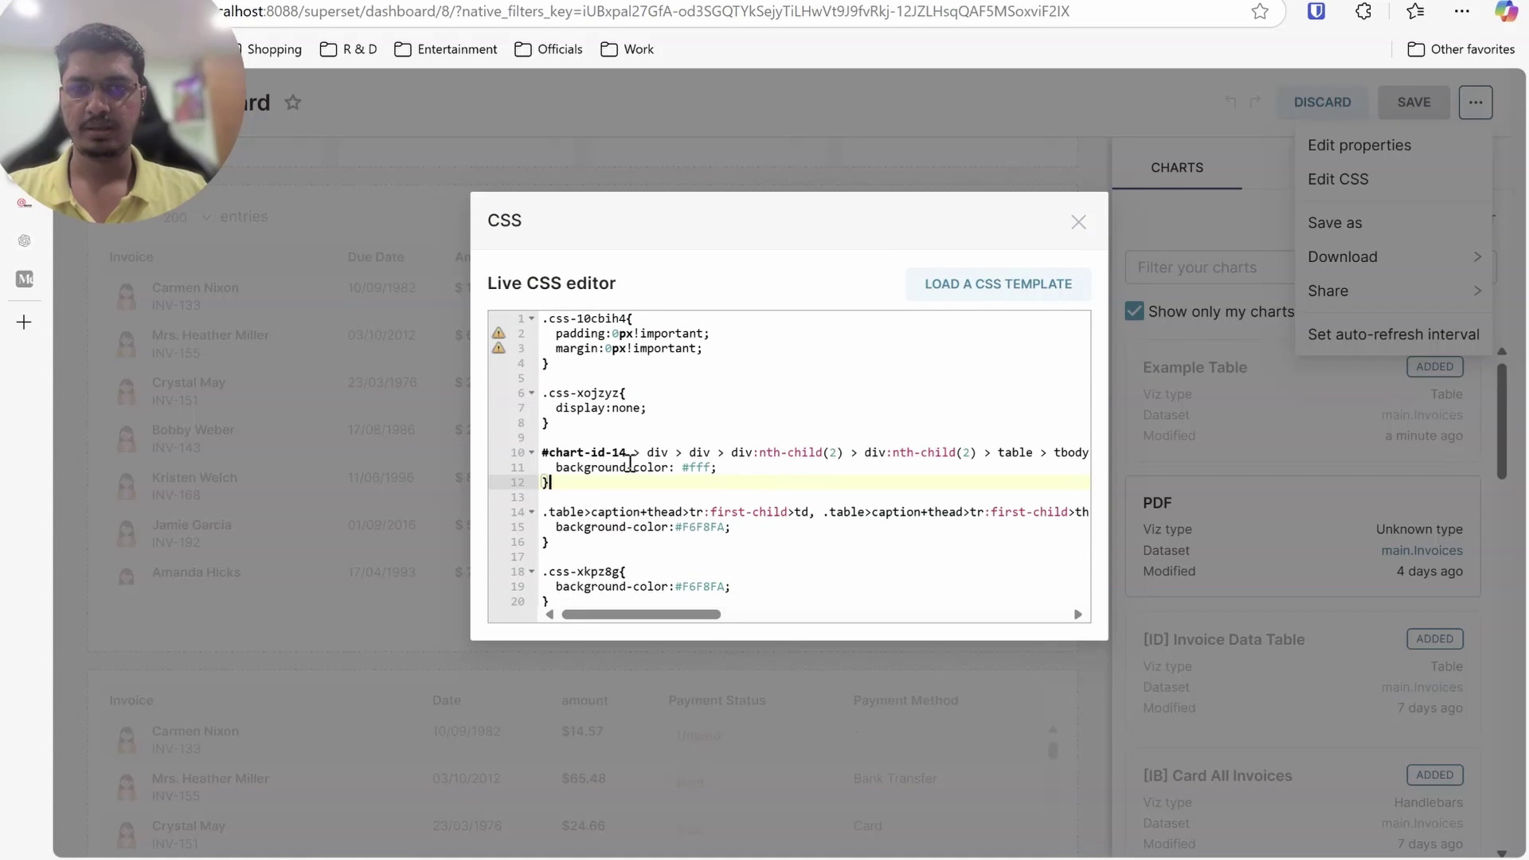
pyautogui.moveTo(627, 453); pyautogui.dragTo(531, 458)
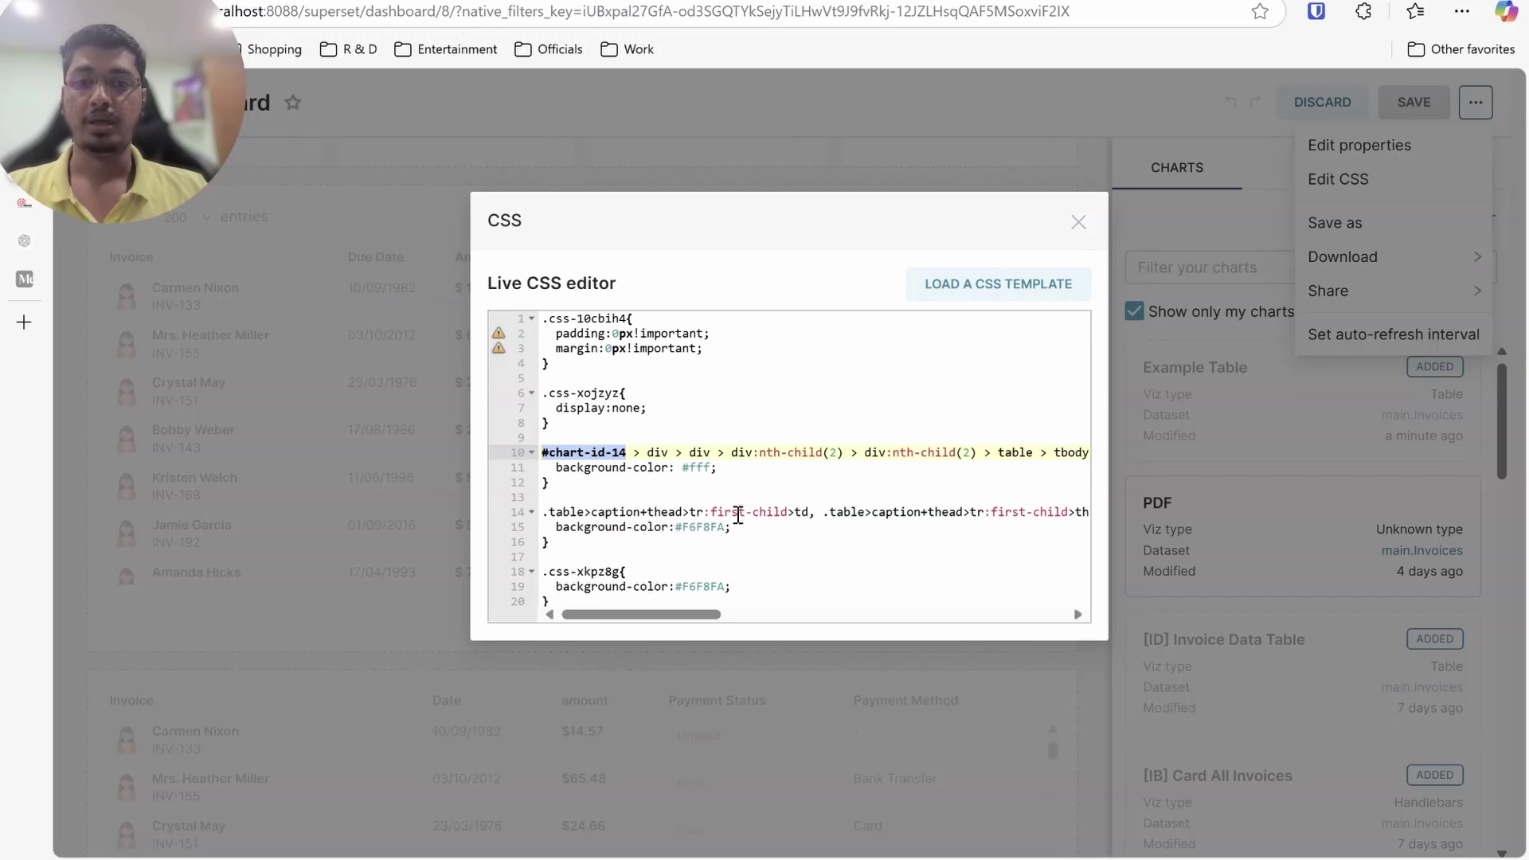
pyautogui.moveTo(705, 480); pyautogui.dragTo(504, 460)
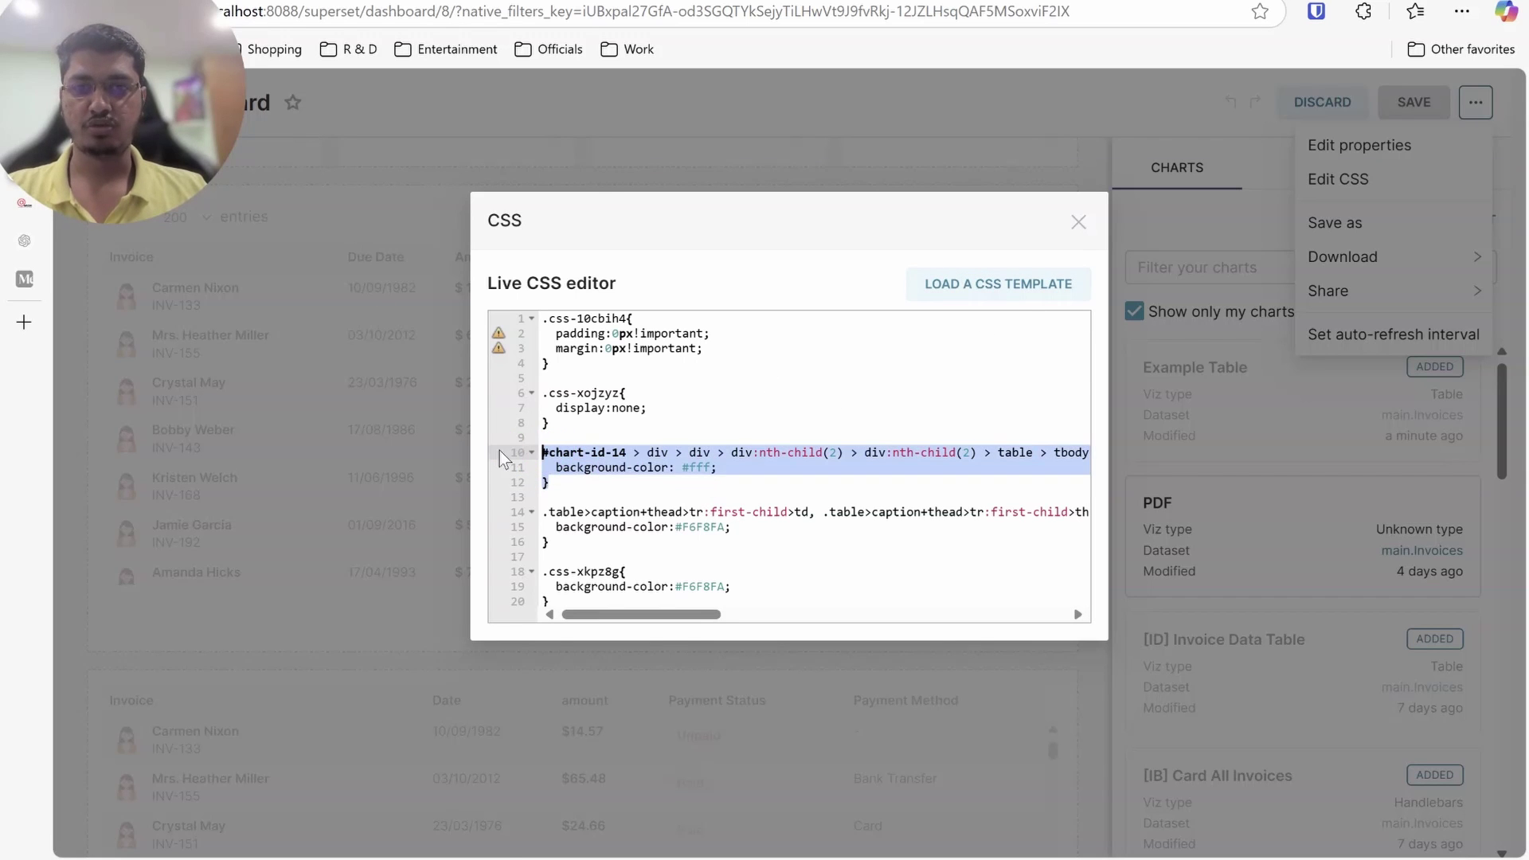
pyautogui.click(1098, 238)
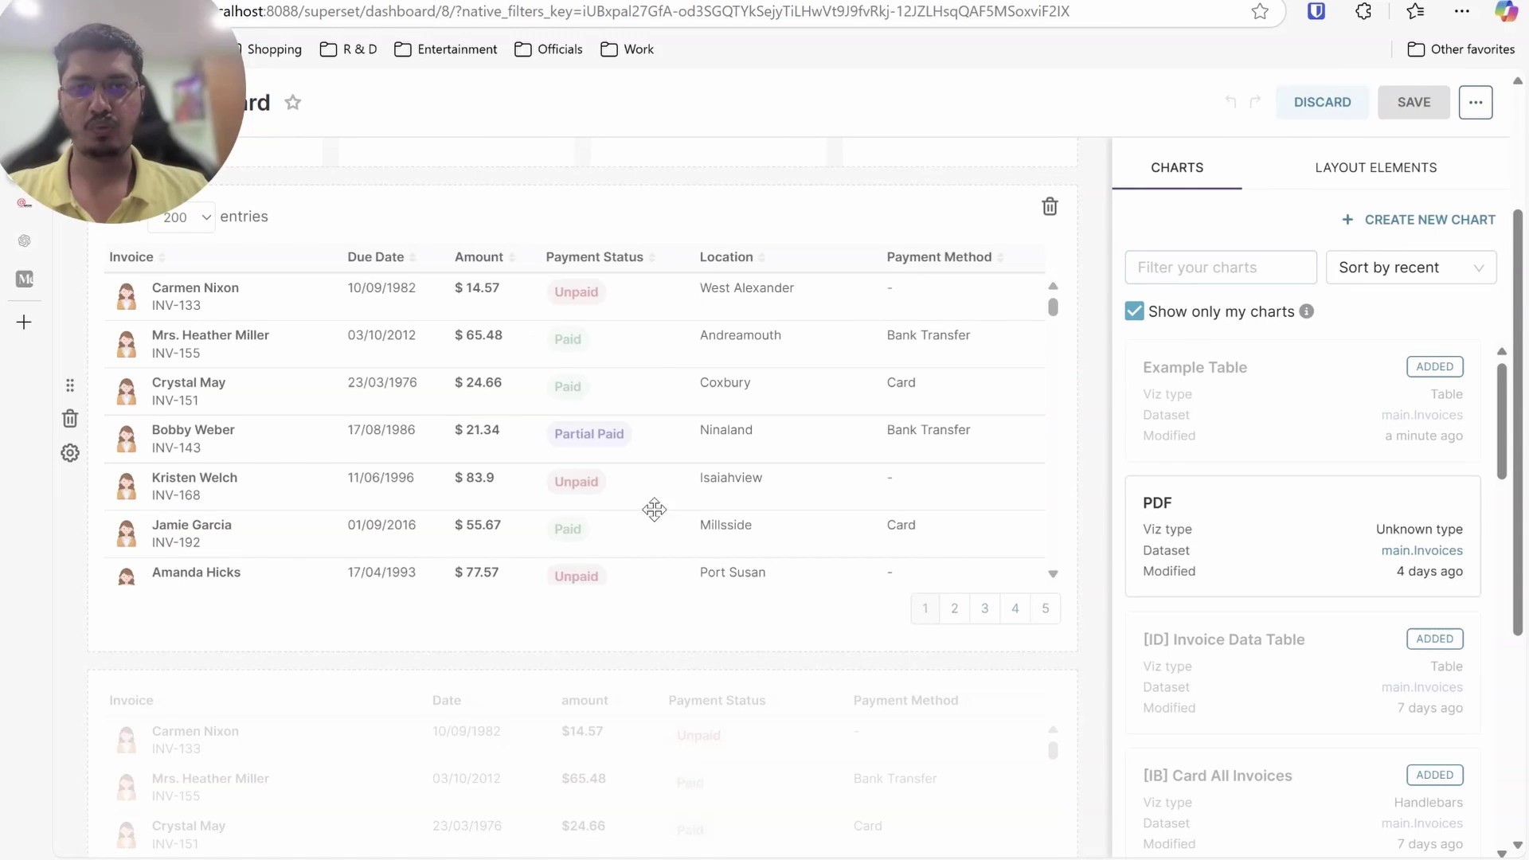
# Reload the dashboard, inspect the div in the upper table's first Invoice cell and copy its CSS selector
pyautogui.press('F5')
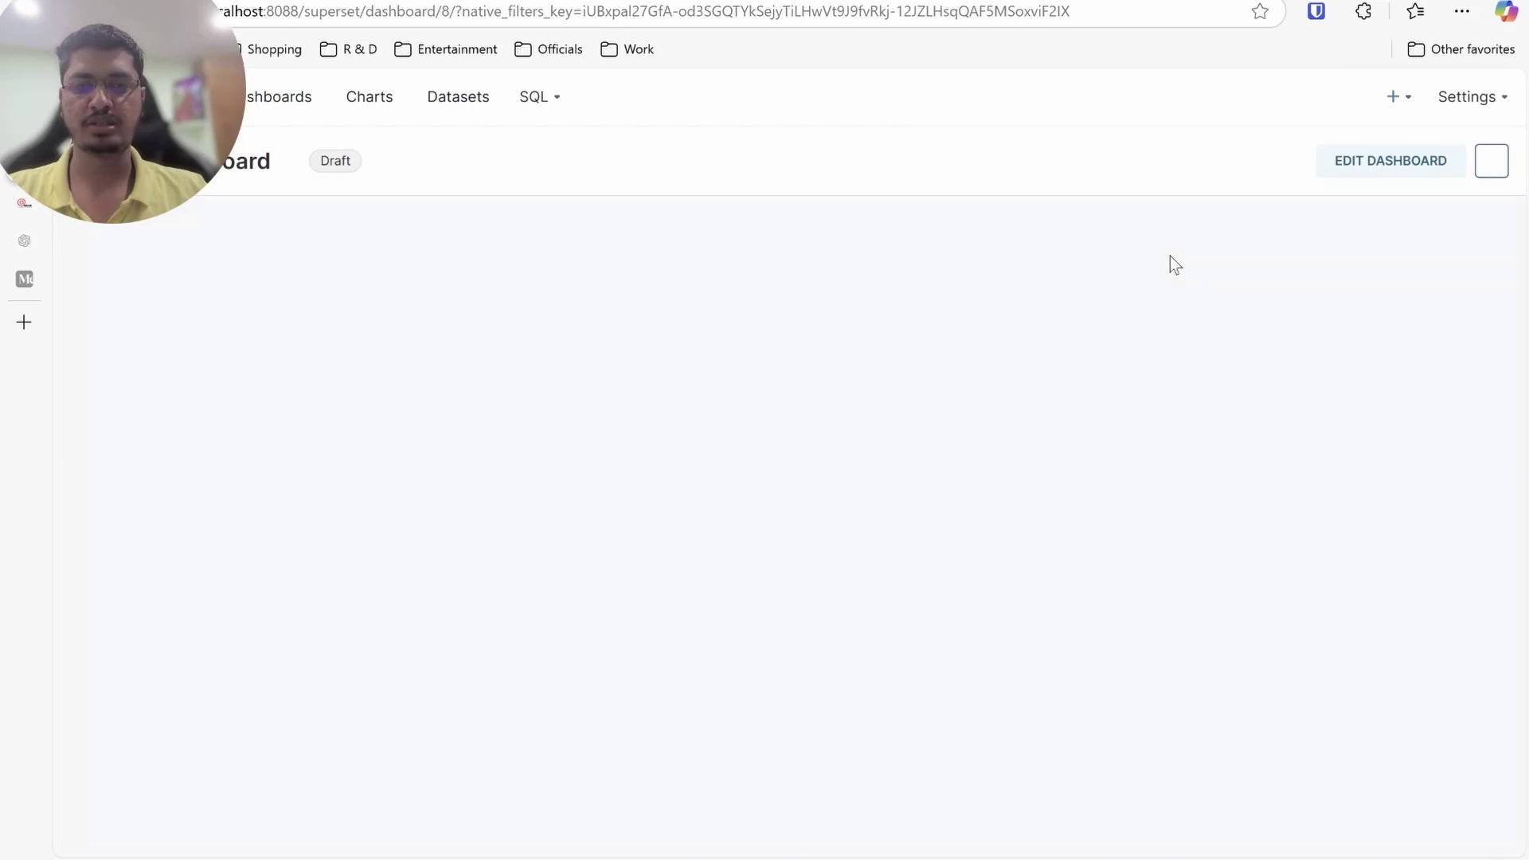
pyautogui.rightClick(1130, 231)
pyautogui.click(1179, 803)
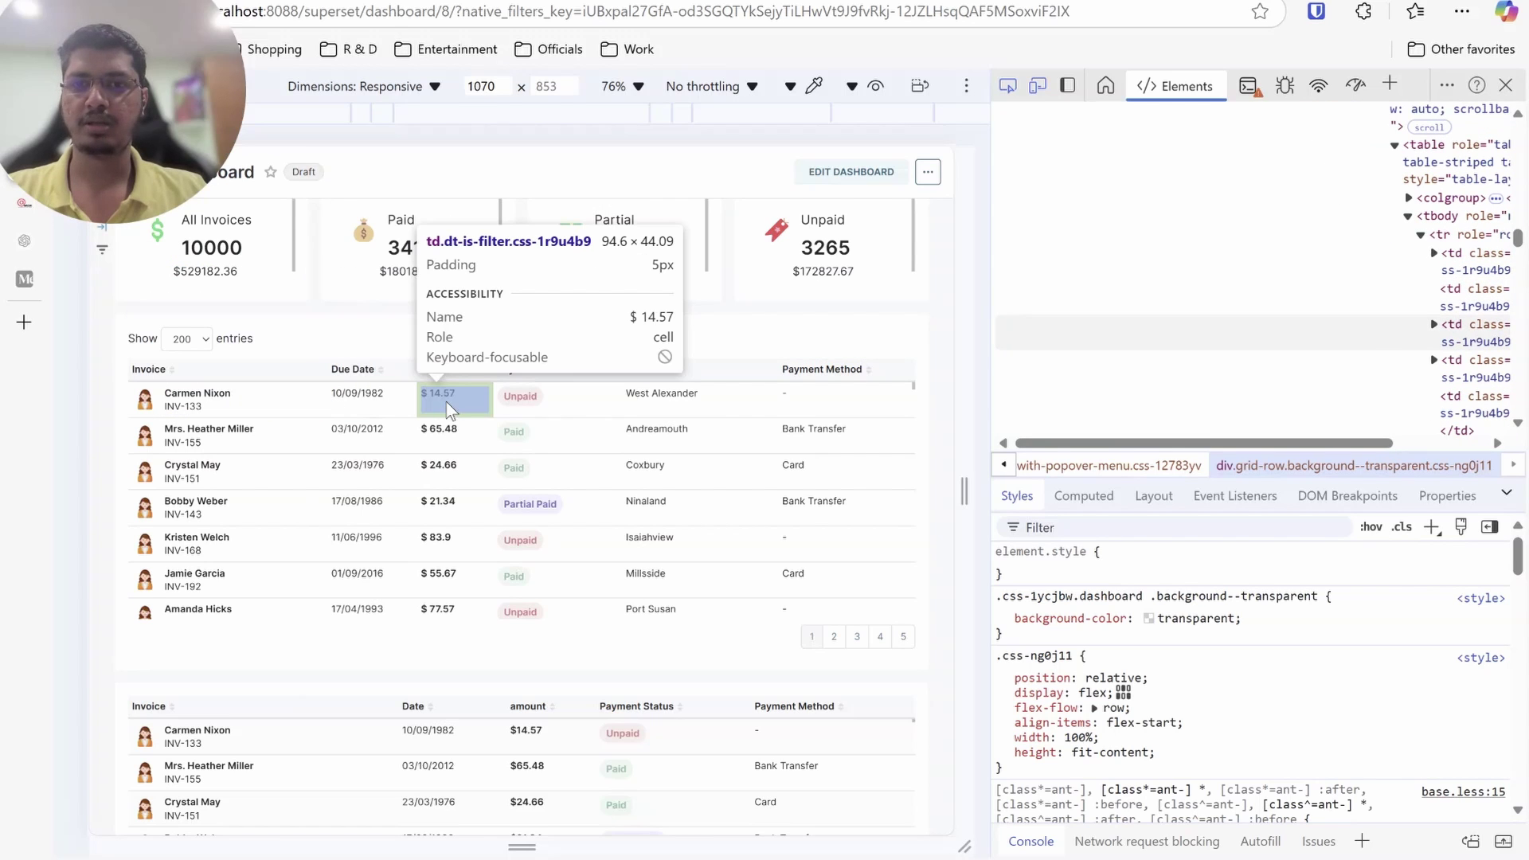
pyautogui.click(285, 402)
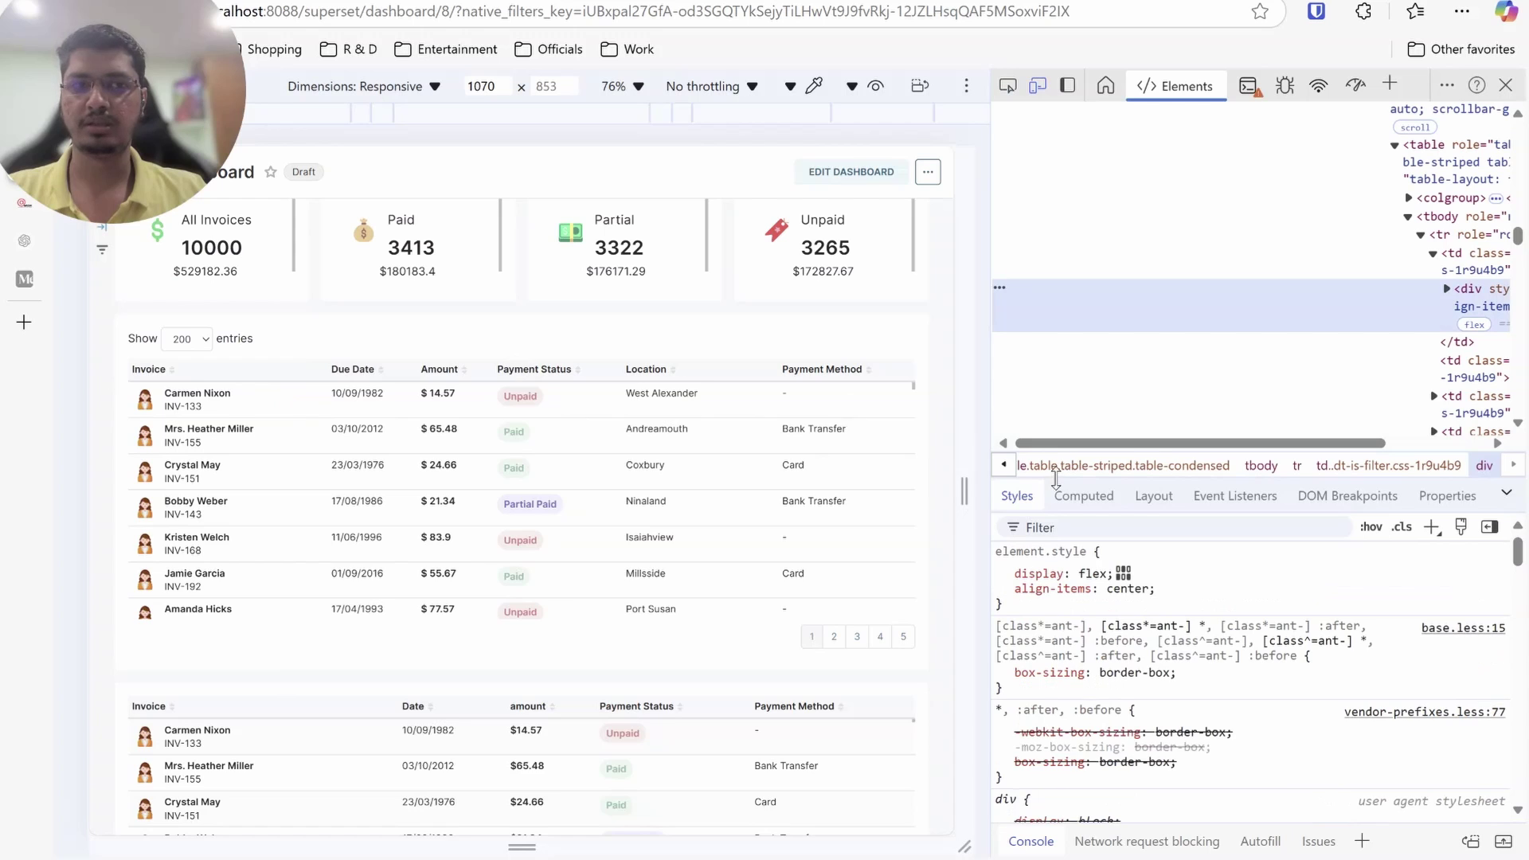
pyautogui.rightClick(1470, 302)
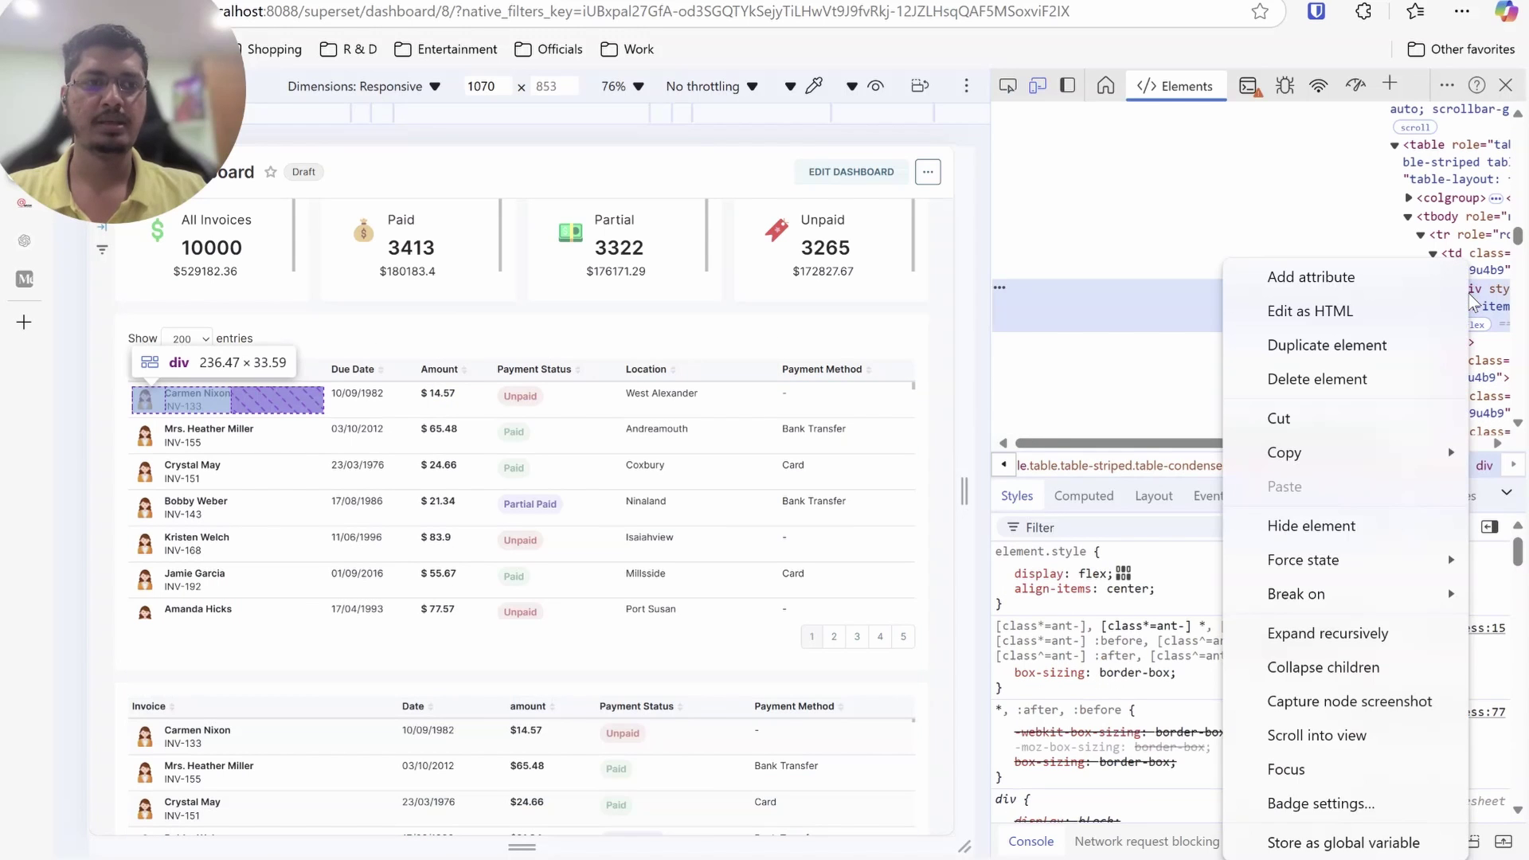
pyautogui.moveTo(1341, 453)
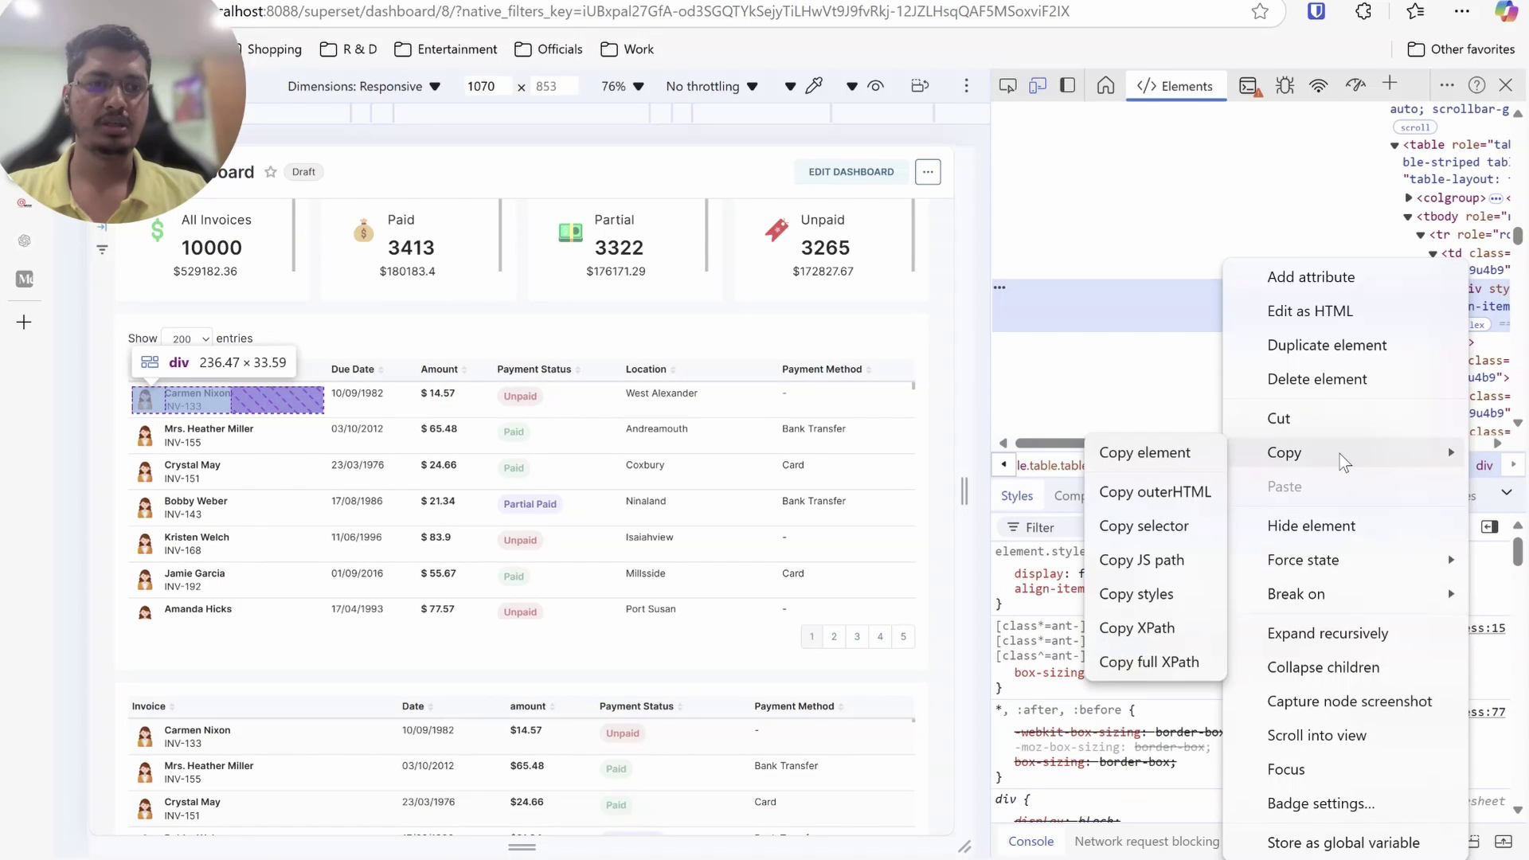
pyautogui.click(1155, 529)
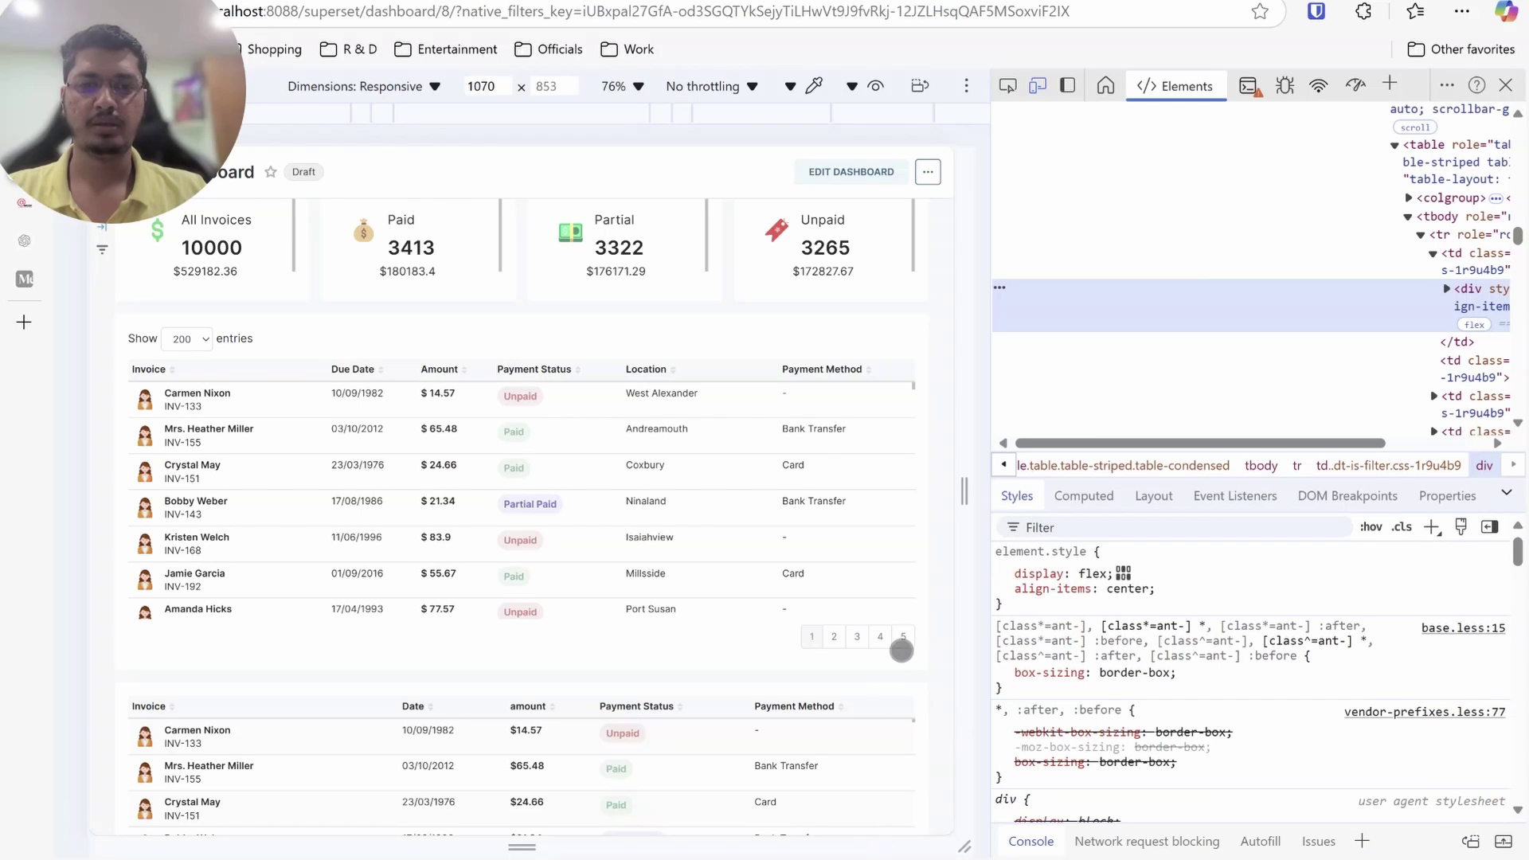
pyautogui.click(1505, 84)
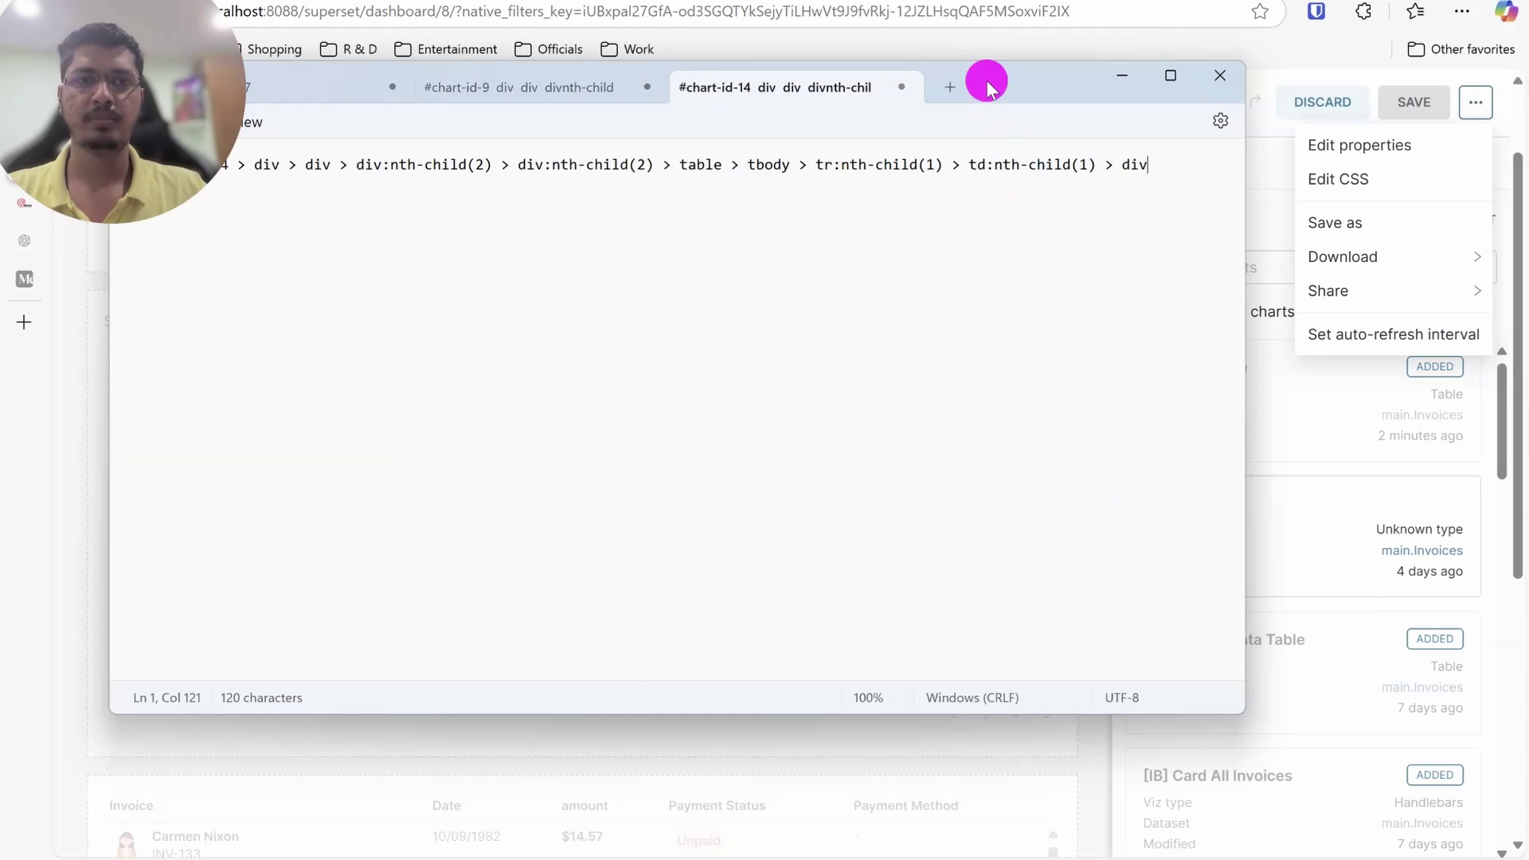
# Try to trim the copied cell selector in the note by removing everything after tr
pyautogui.moveTo(986, 78); pyautogui.dragTo(1098, 203)
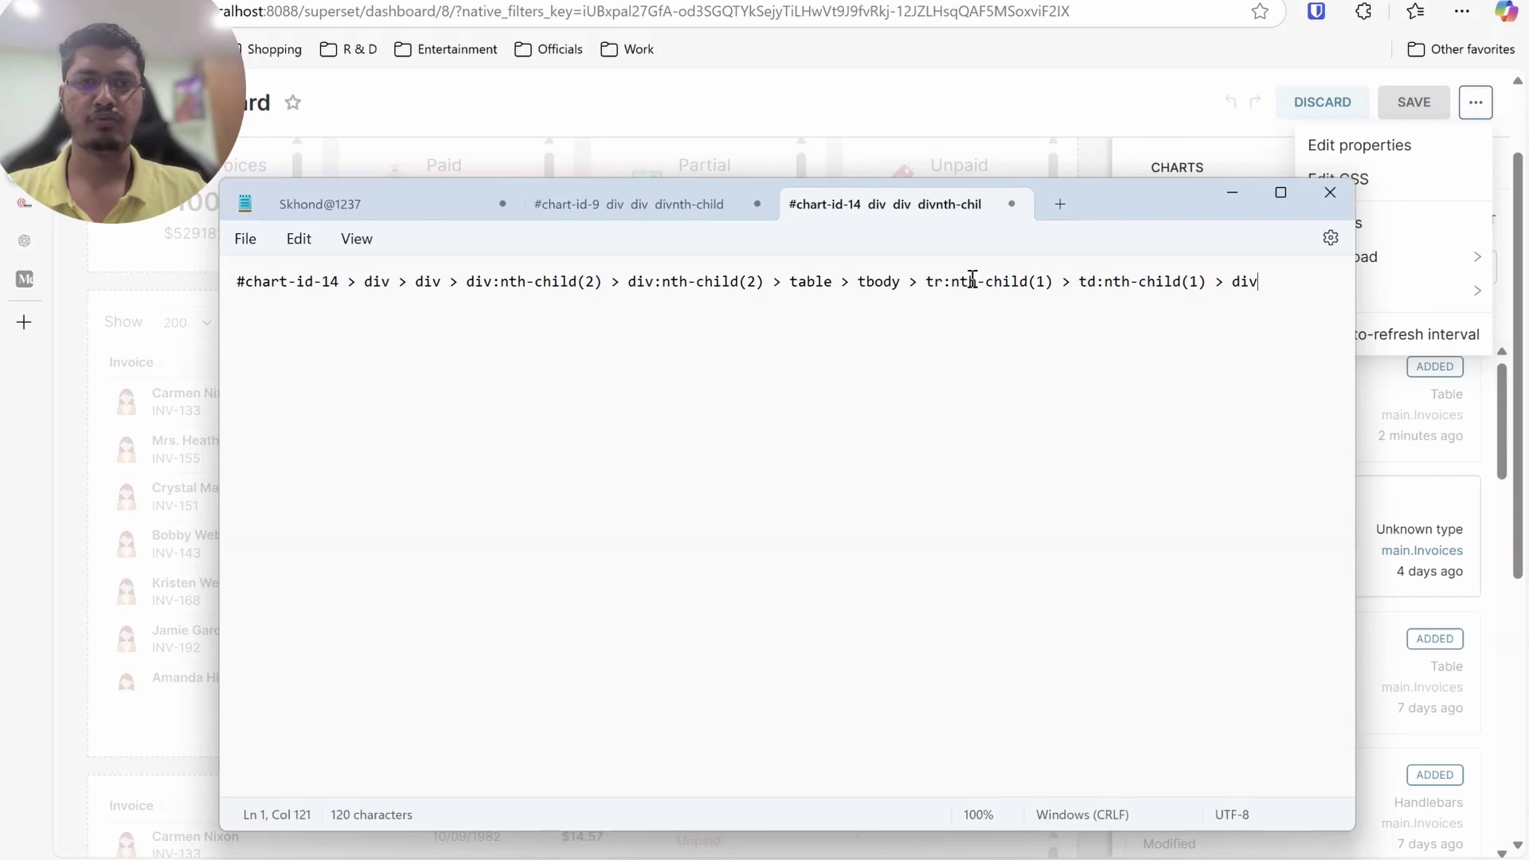
pyautogui.moveTo(945, 280); pyautogui.dragTo(1288, 280)
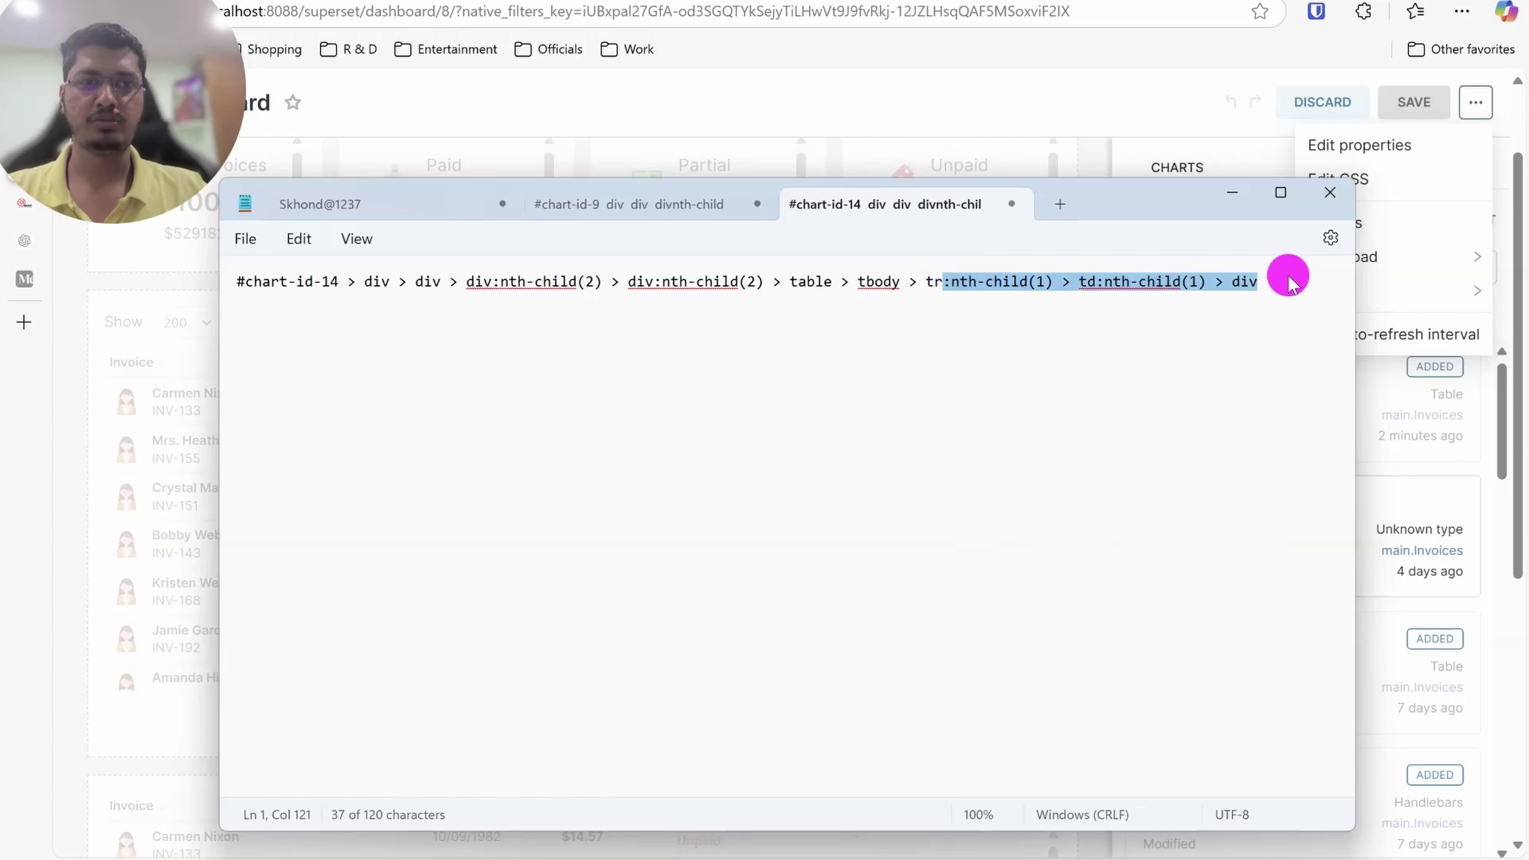
pyautogui.press('BackSpace')
pyautogui.hotkey('ctrl', 'z')
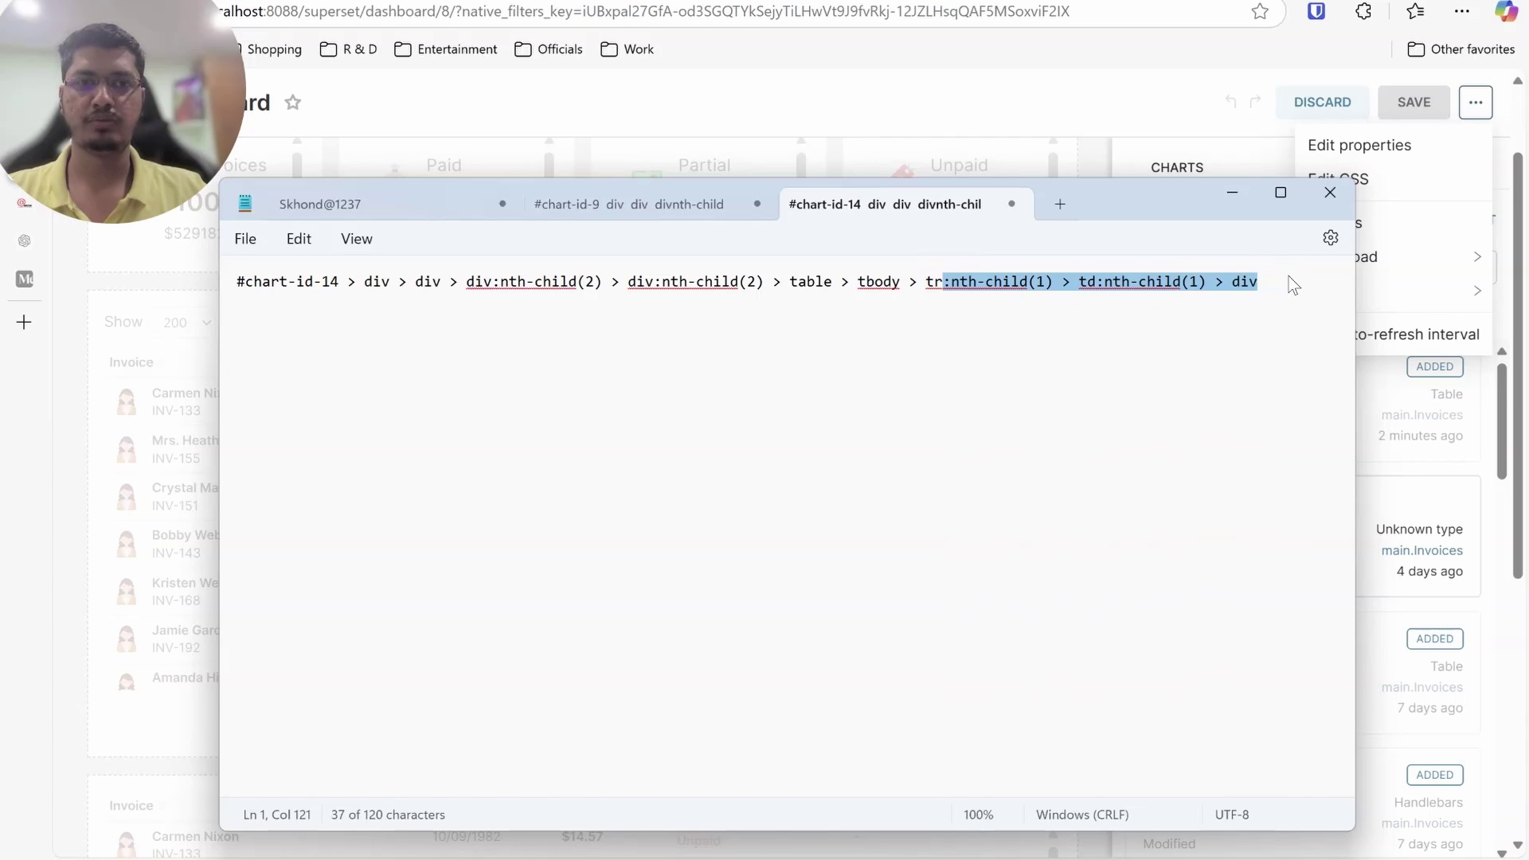
# Copy the #chart-id-14 selector line ending in tr{ from the dashboard's CSS into the Notepad note, below the copied cell selector
pyautogui.click(1320, 193)
pyautogui.click(1383, 176)
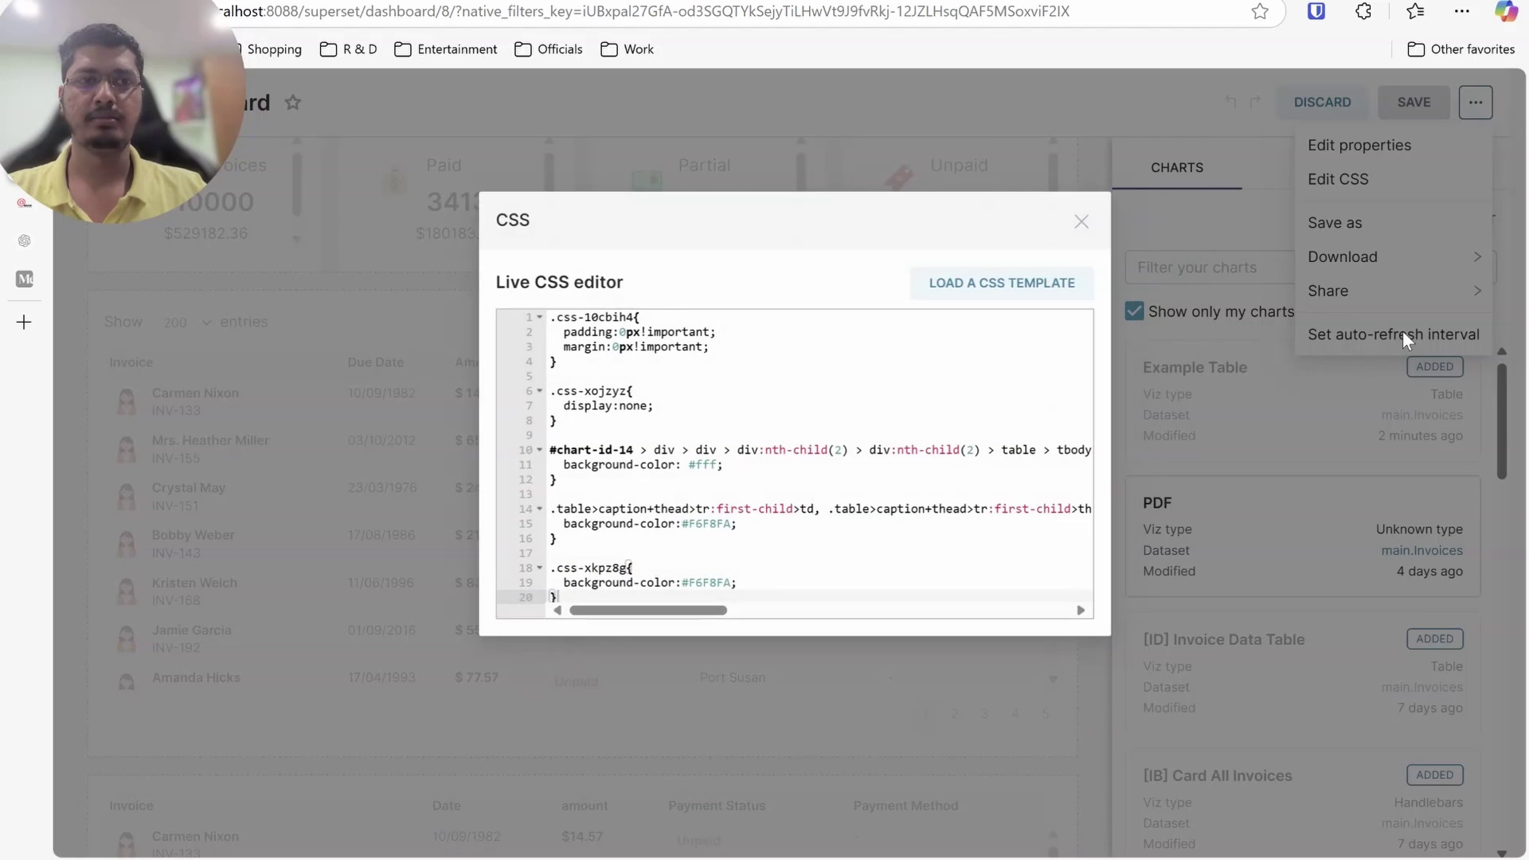
pyautogui.moveTo(681, 550); pyautogui.dragTo(519, 423)
pyautogui.click(613, 486)
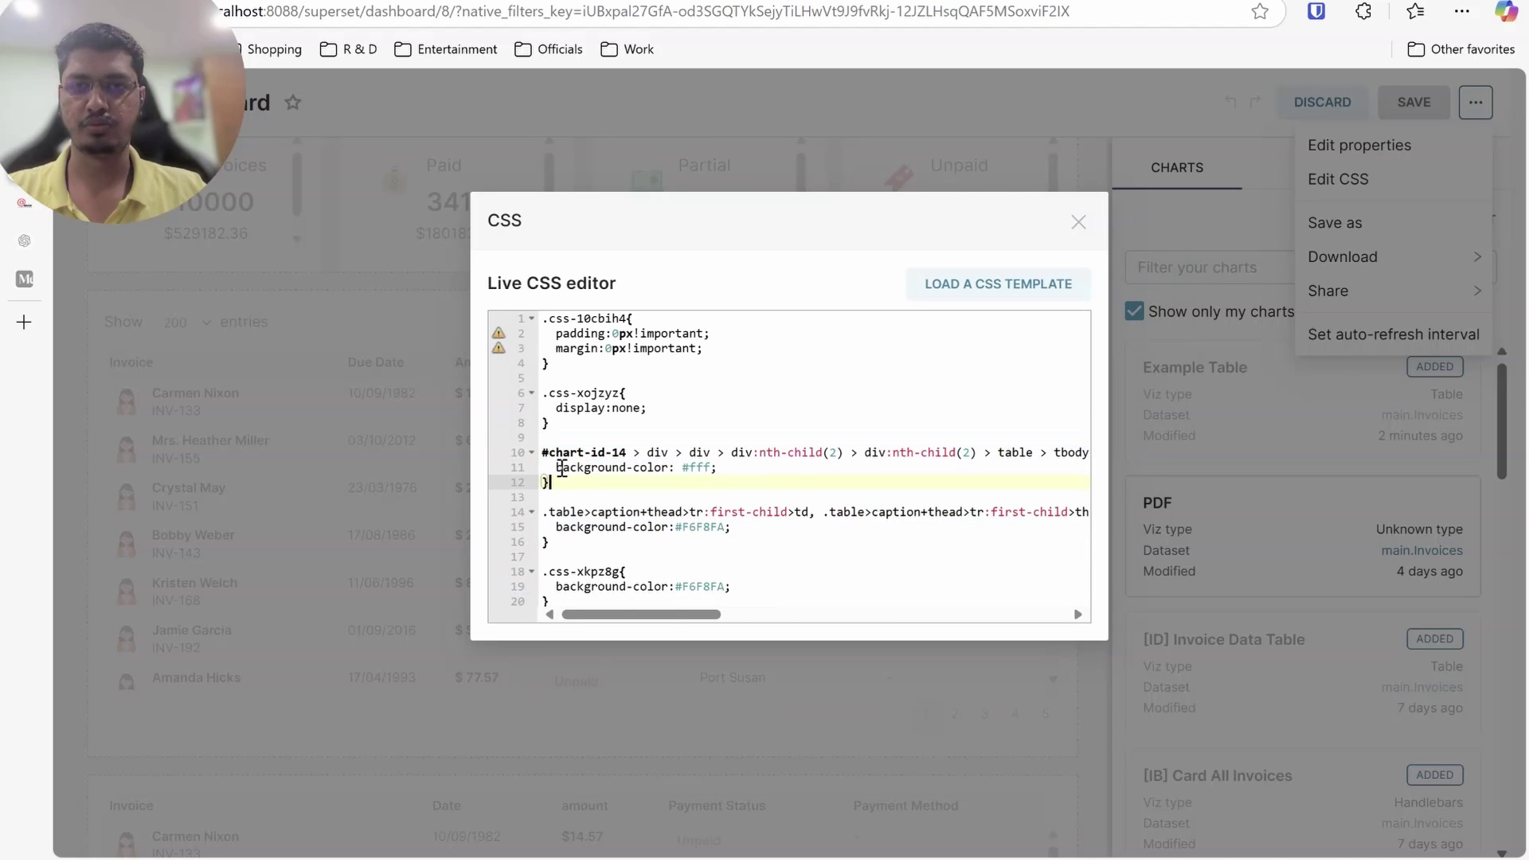
pyautogui.click(542, 452)
pyautogui.hotkey('shift', 'End')
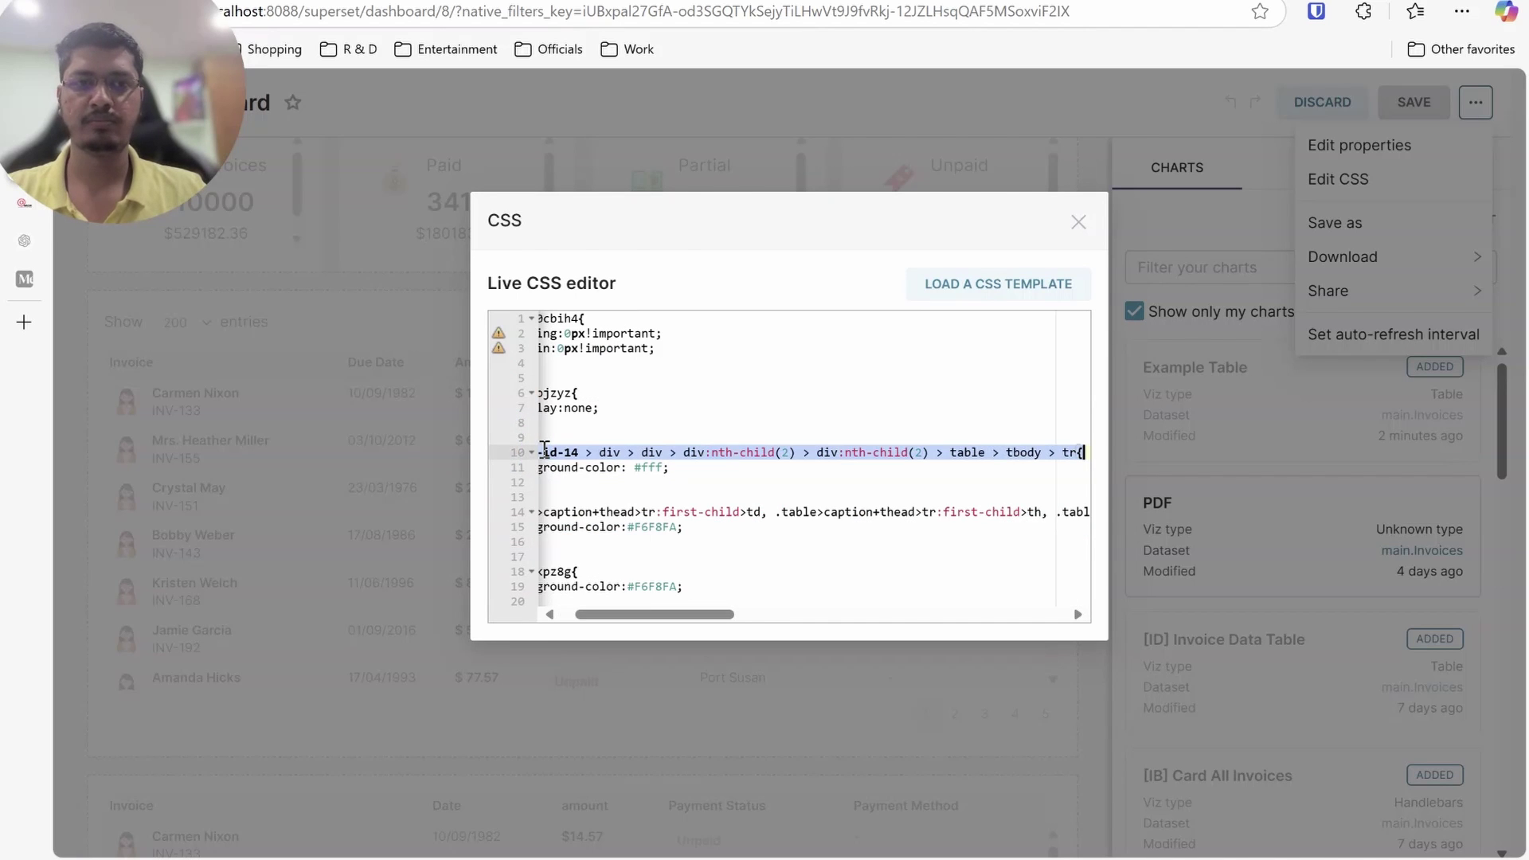
pyautogui.hotkey('alt', 'Tab')
pyautogui.click(1299, 301)
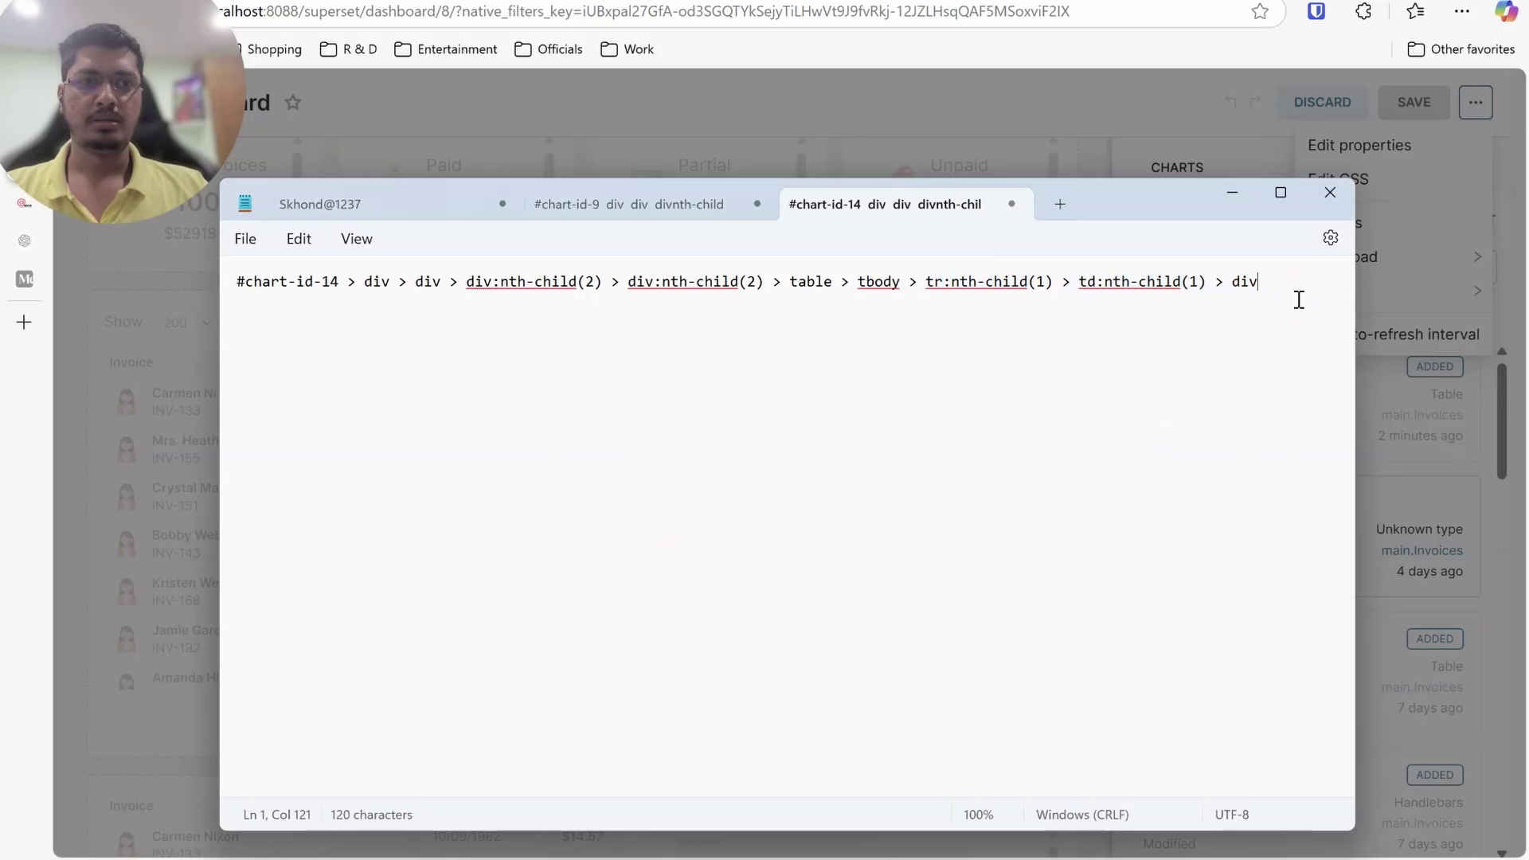
pyautogui.hotkey('ctrl', 'v')
pyautogui.write('{')
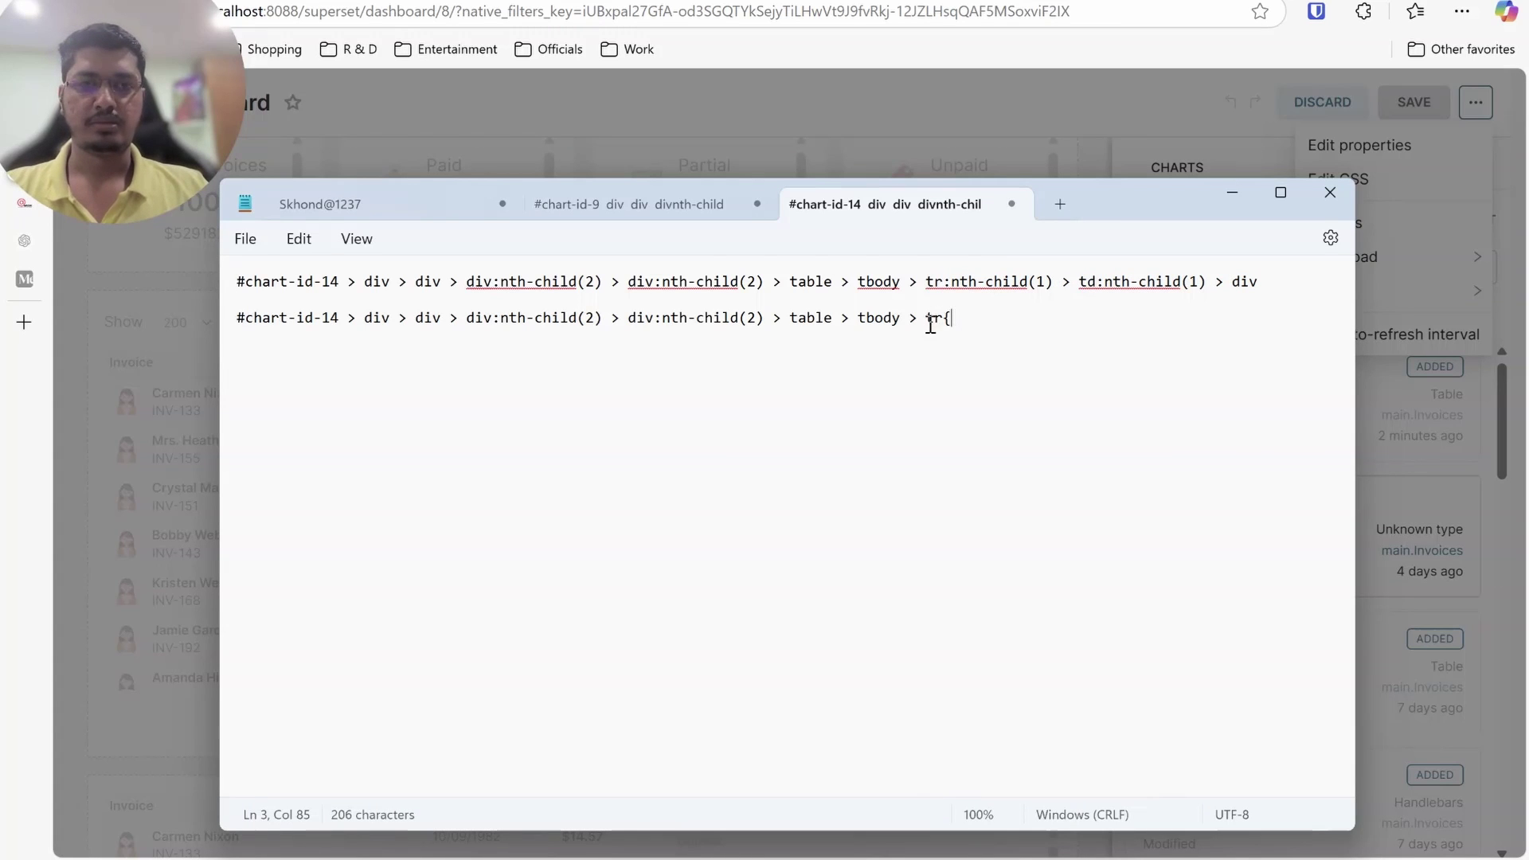
# Shorten the first selector in the note so it ends at tr, removing :nth-child(1) > td:nth-child(1) > div
pyautogui.click(945, 283)
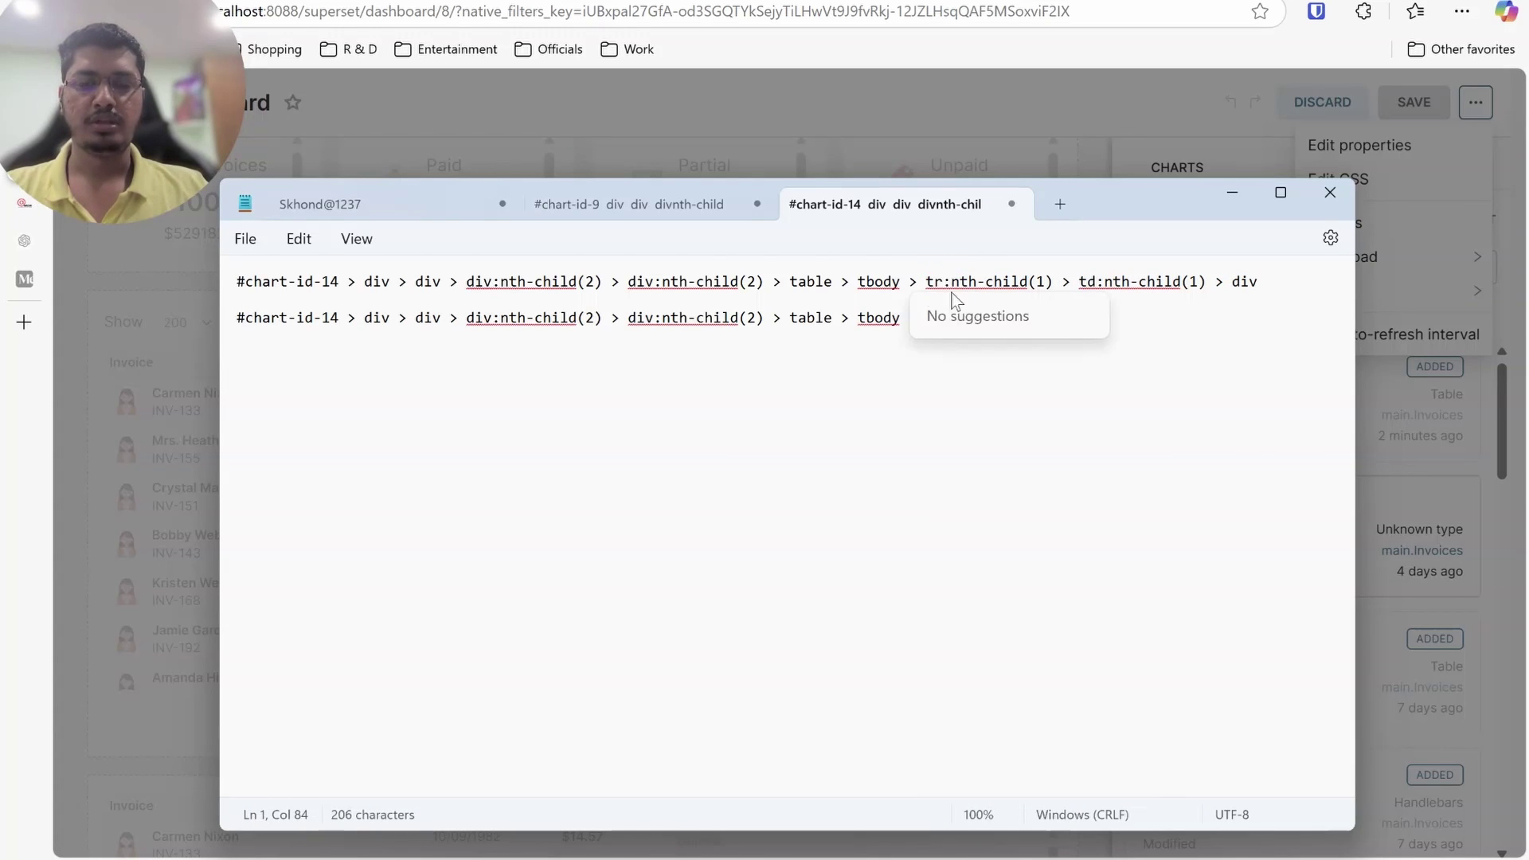
pyautogui.doubleClick(940, 283)
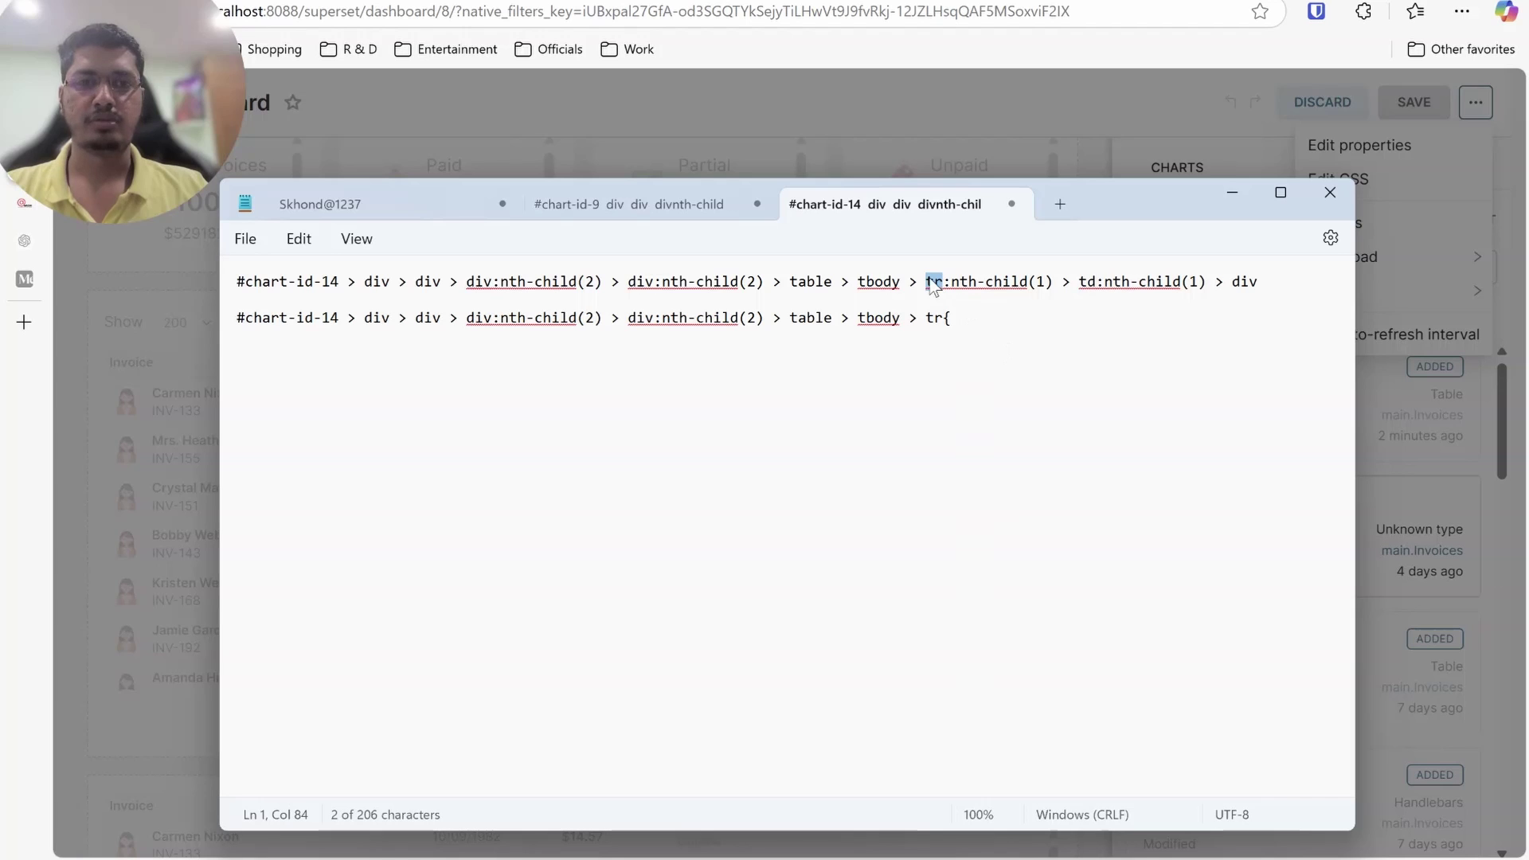
pyautogui.click(943, 283)
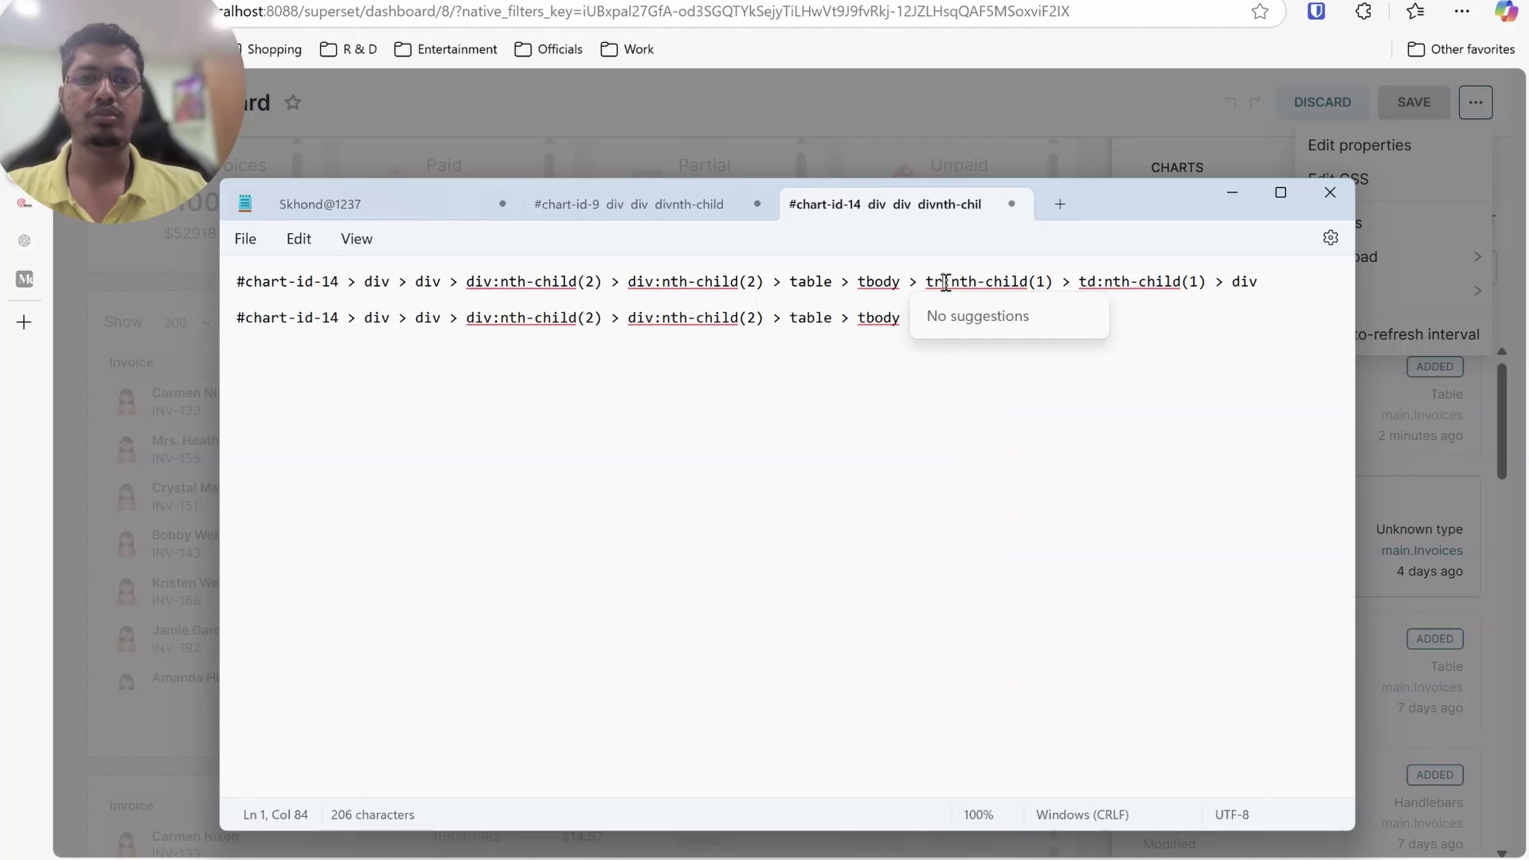
pyautogui.keyDown('shift'); pyautogui.click(1270, 279); pyautogui.keyUp('shift')
pyautogui.press('Delete')
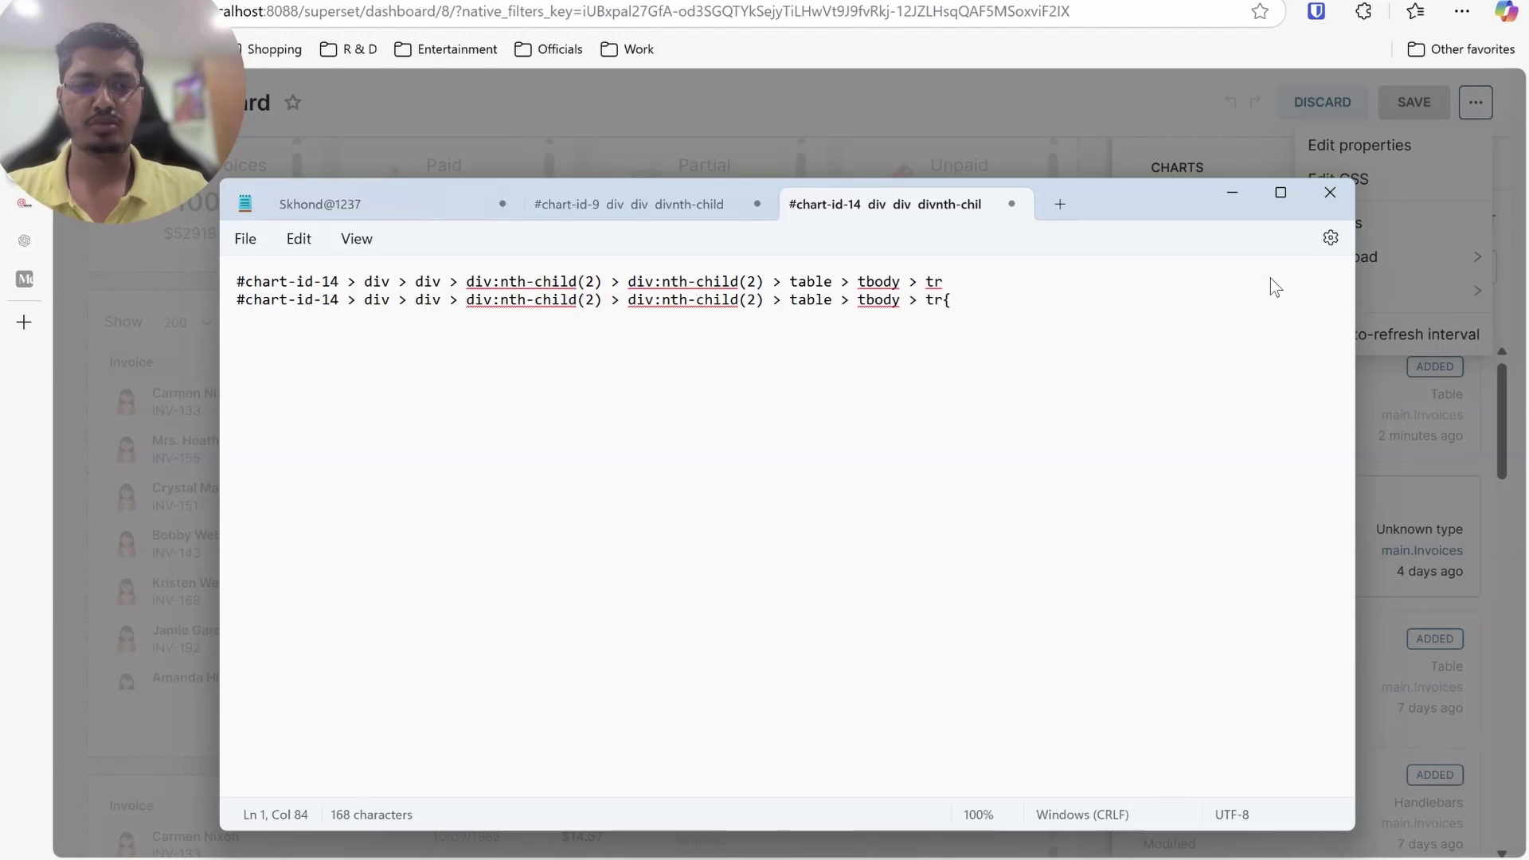
# Turn the shortened selector into an empty CSS rule with opening and closing braces and a blank line between them
pyautogui.write('{}')
pyautogui.press('Return')
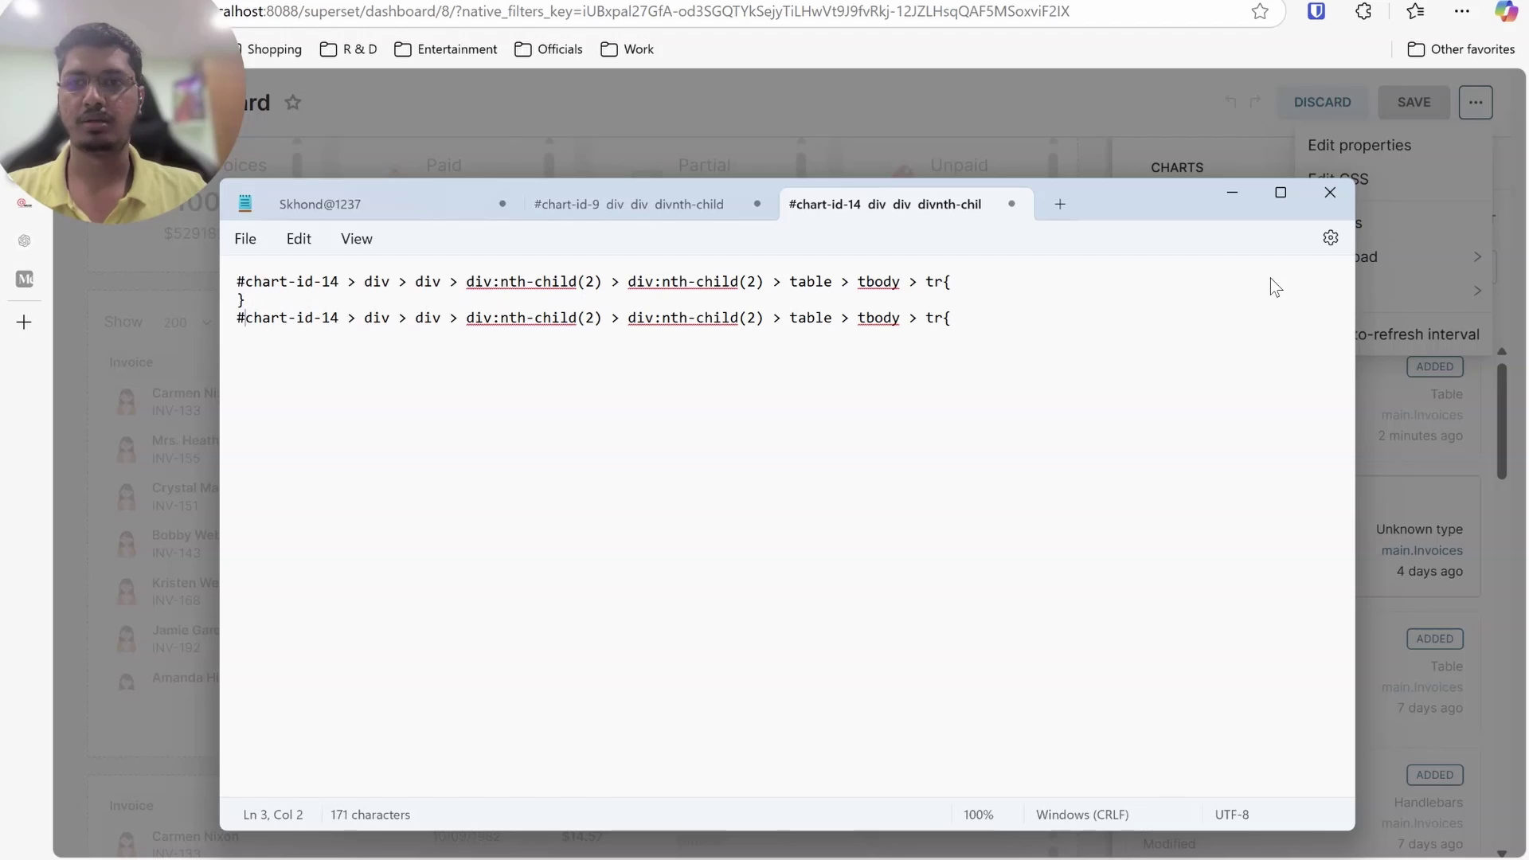
pyautogui.press('Return')
pyautogui.press('Right')
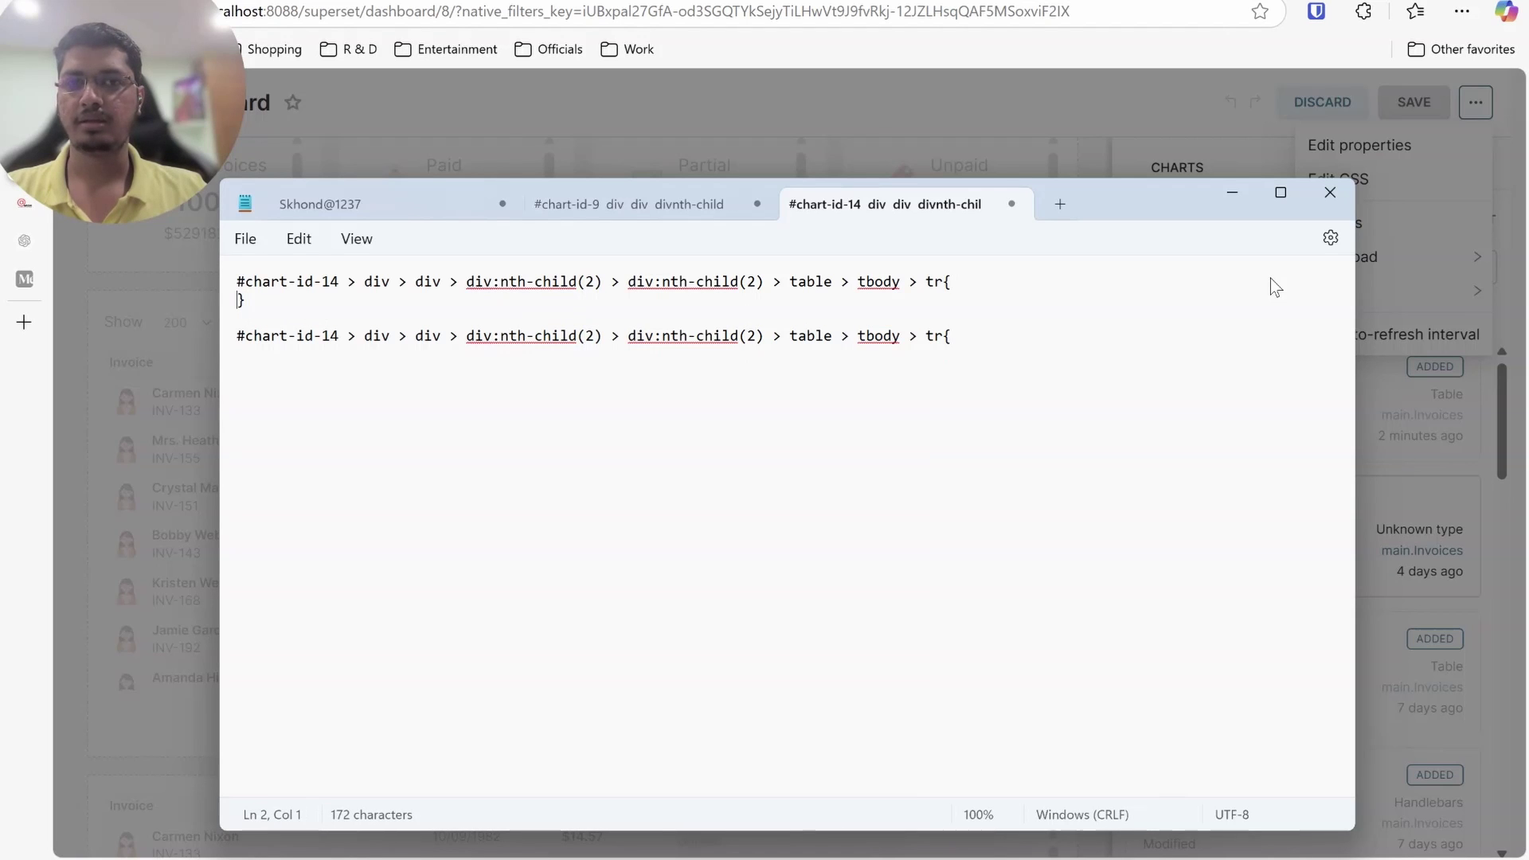
pyautogui.press('Return')
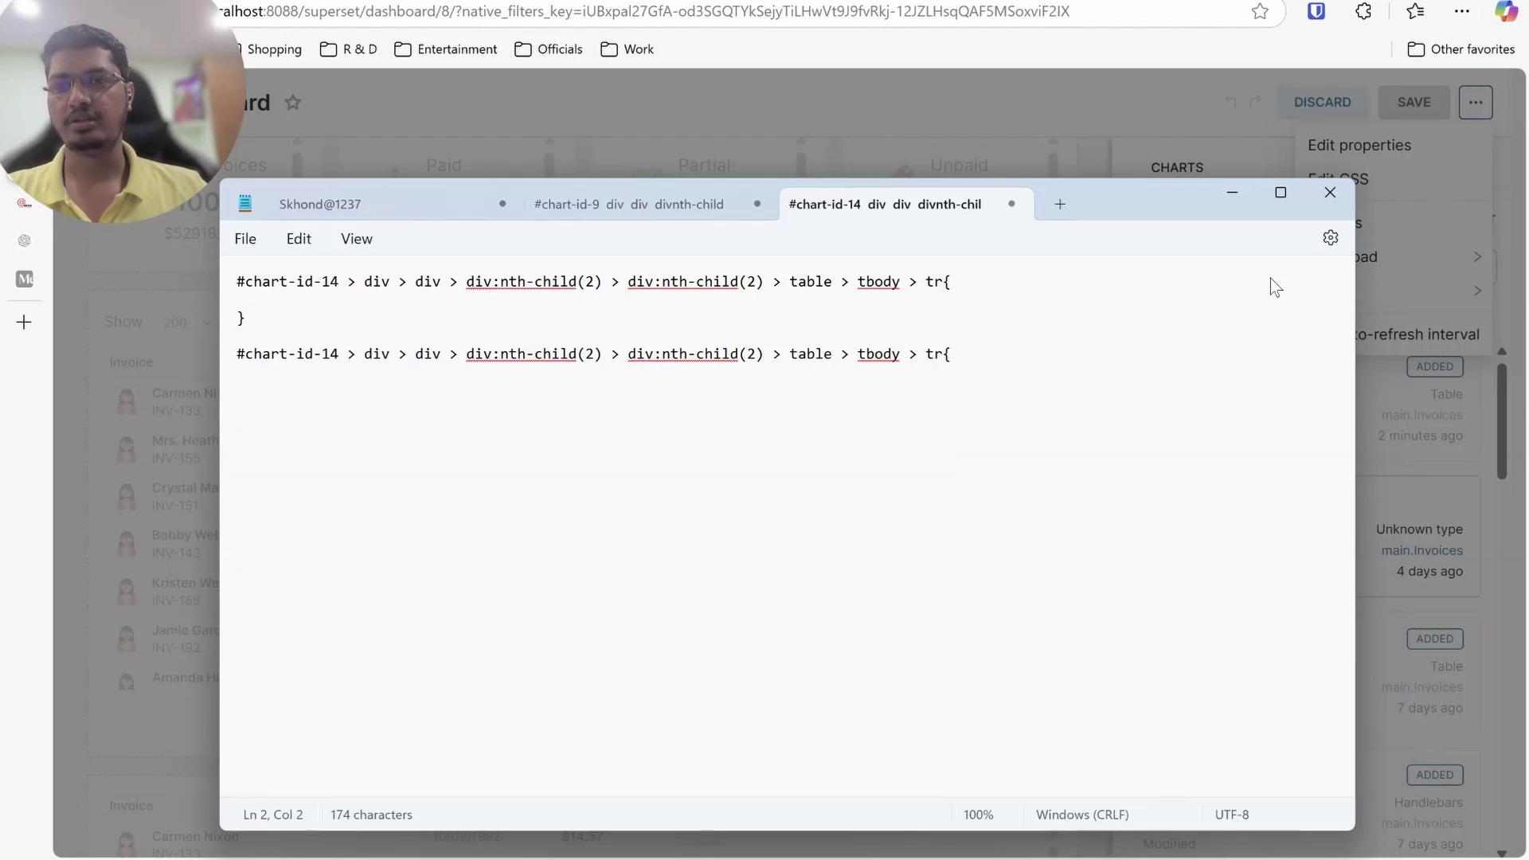
pyautogui.write('ba')
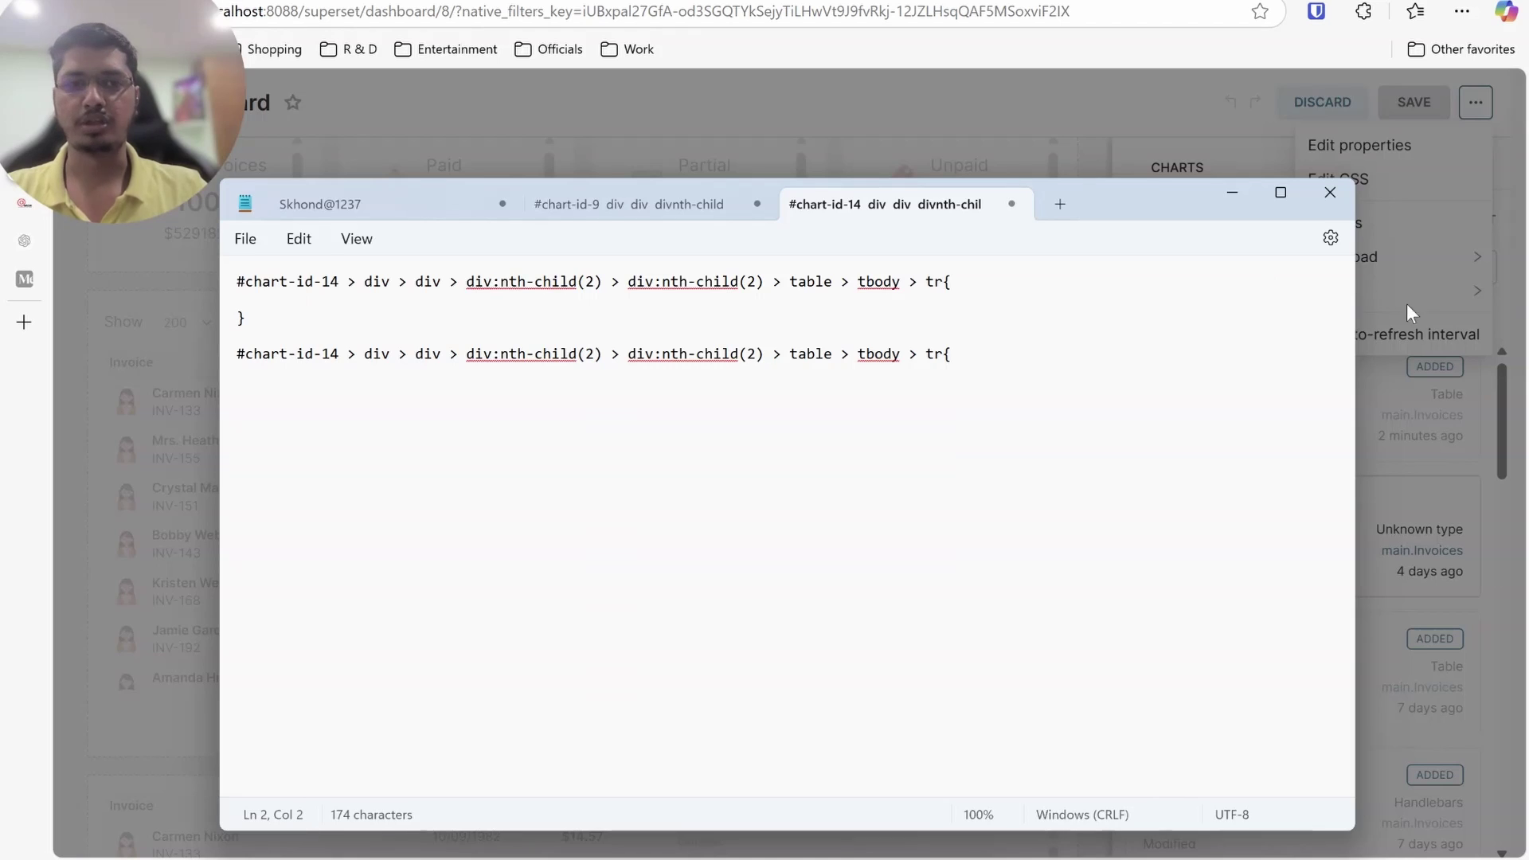
# Return to the dashboard's CSS in Superset and examine the background-color value in the #chart-id-14 rule
pyautogui.click(1406, 304)
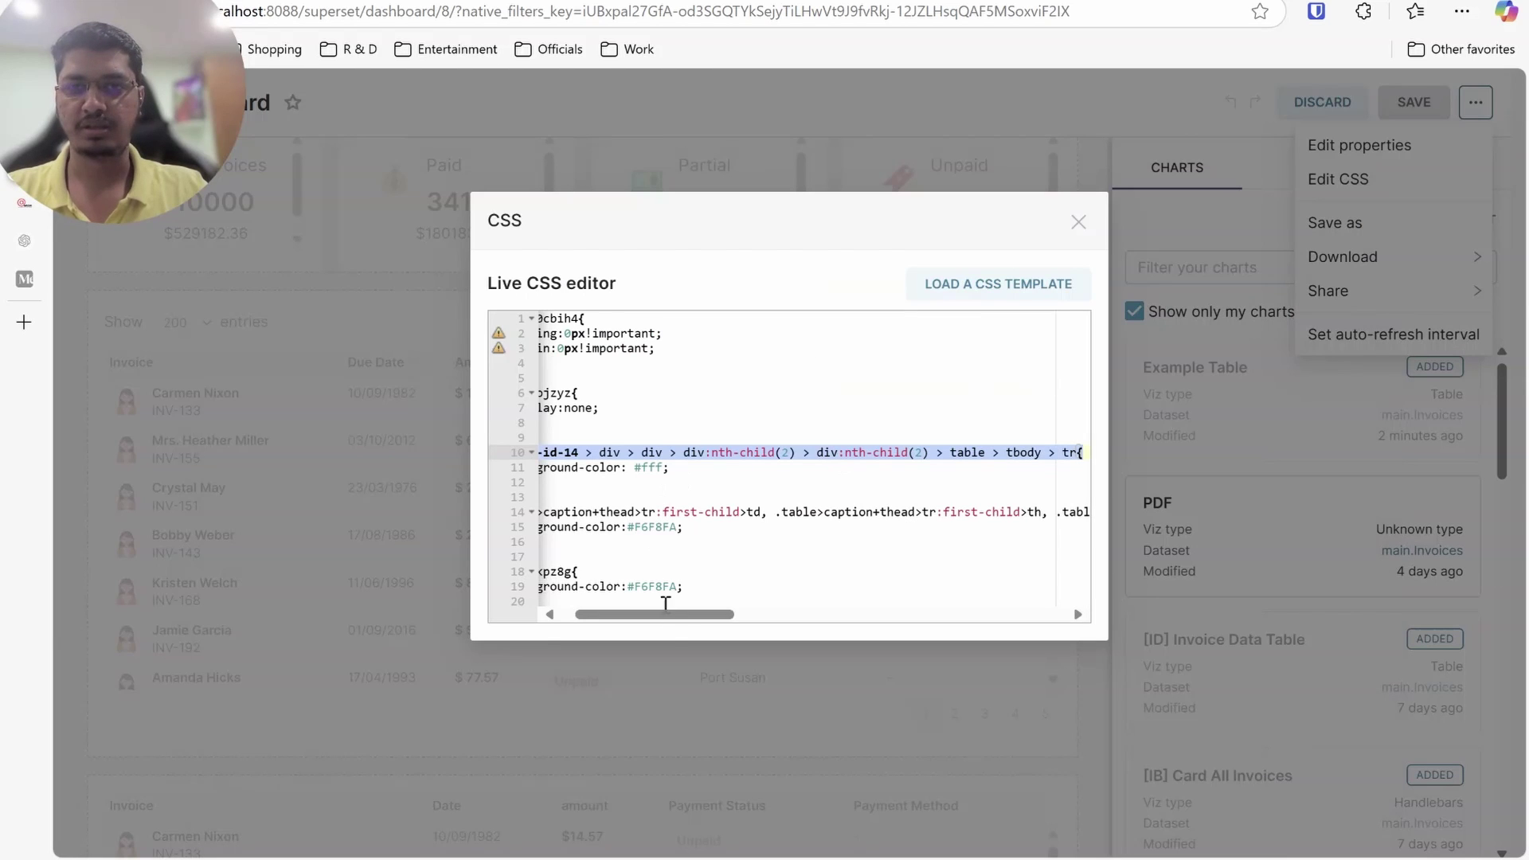
pyautogui.moveTo(665, 621); pyautogui.dragTo(581, 614)
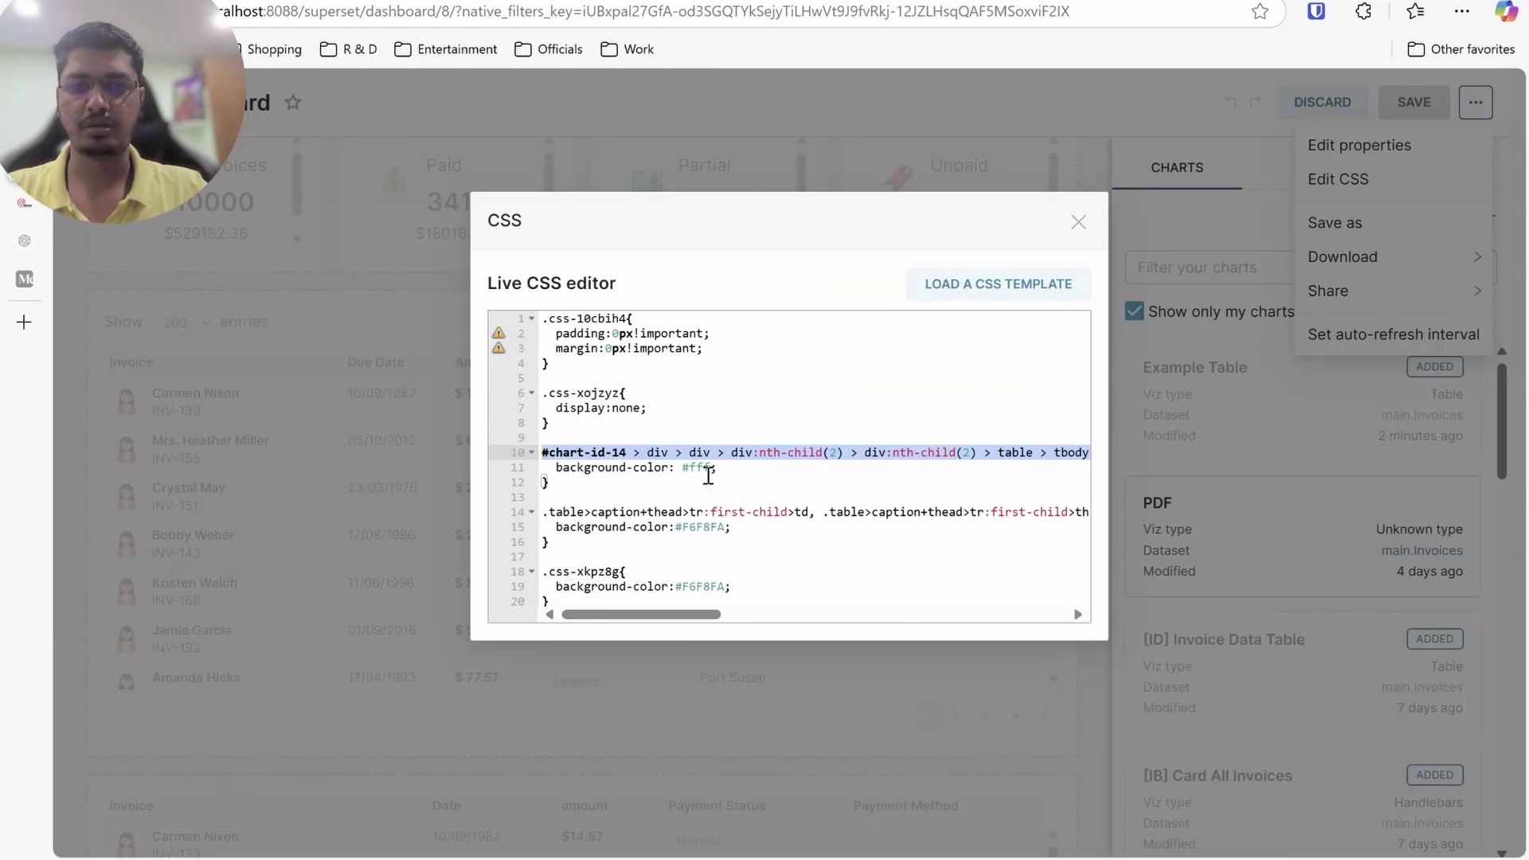
pyautogui.moveTo(720, 468); pyautogui.dragTo(681, 471)
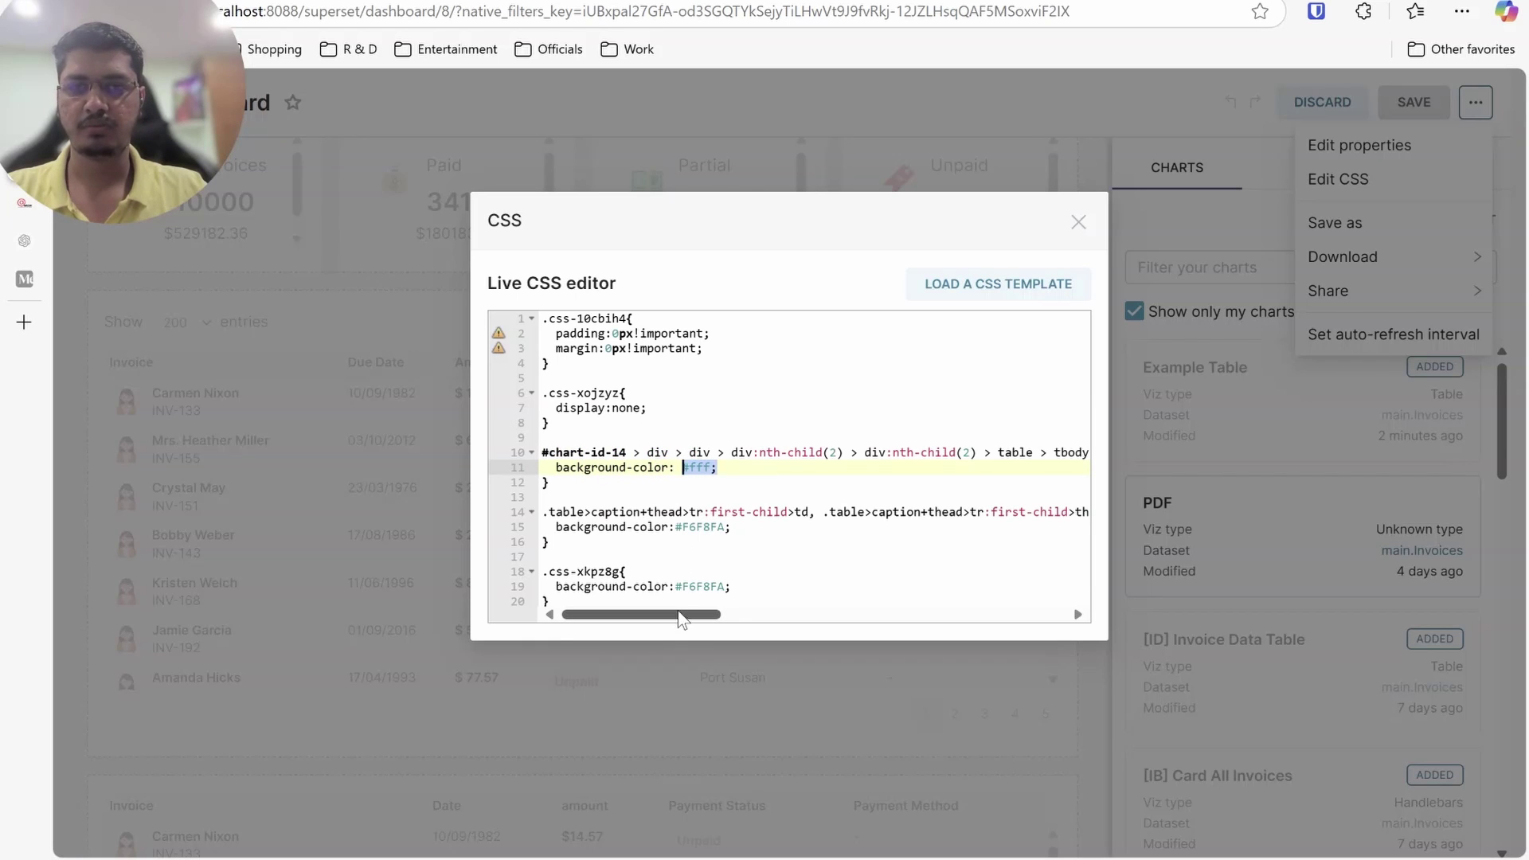
pyautogui.moveTo(681, 619); pyautogui.dragTo(561, 631)
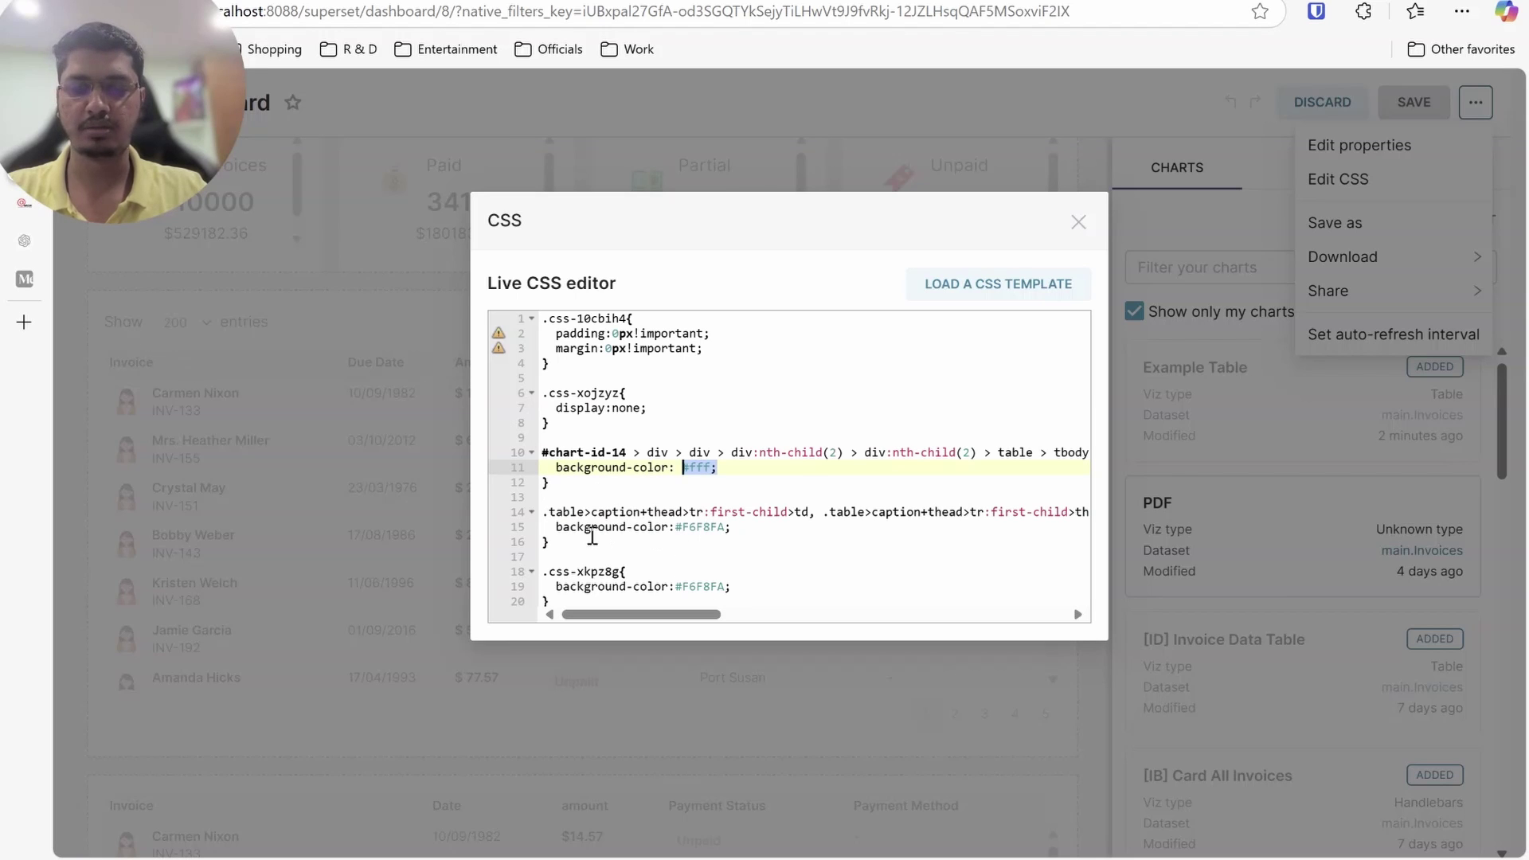
# Copy the table header selector list from the .table>caption+thead rule into the Notepad note, below the #chart-id-14 selectors, and check its th ending
pyautogui.click(541, 511)
pyautogui.hotkey('shift', 'End')
pyautogui.hotkey('ctrl', 'c')
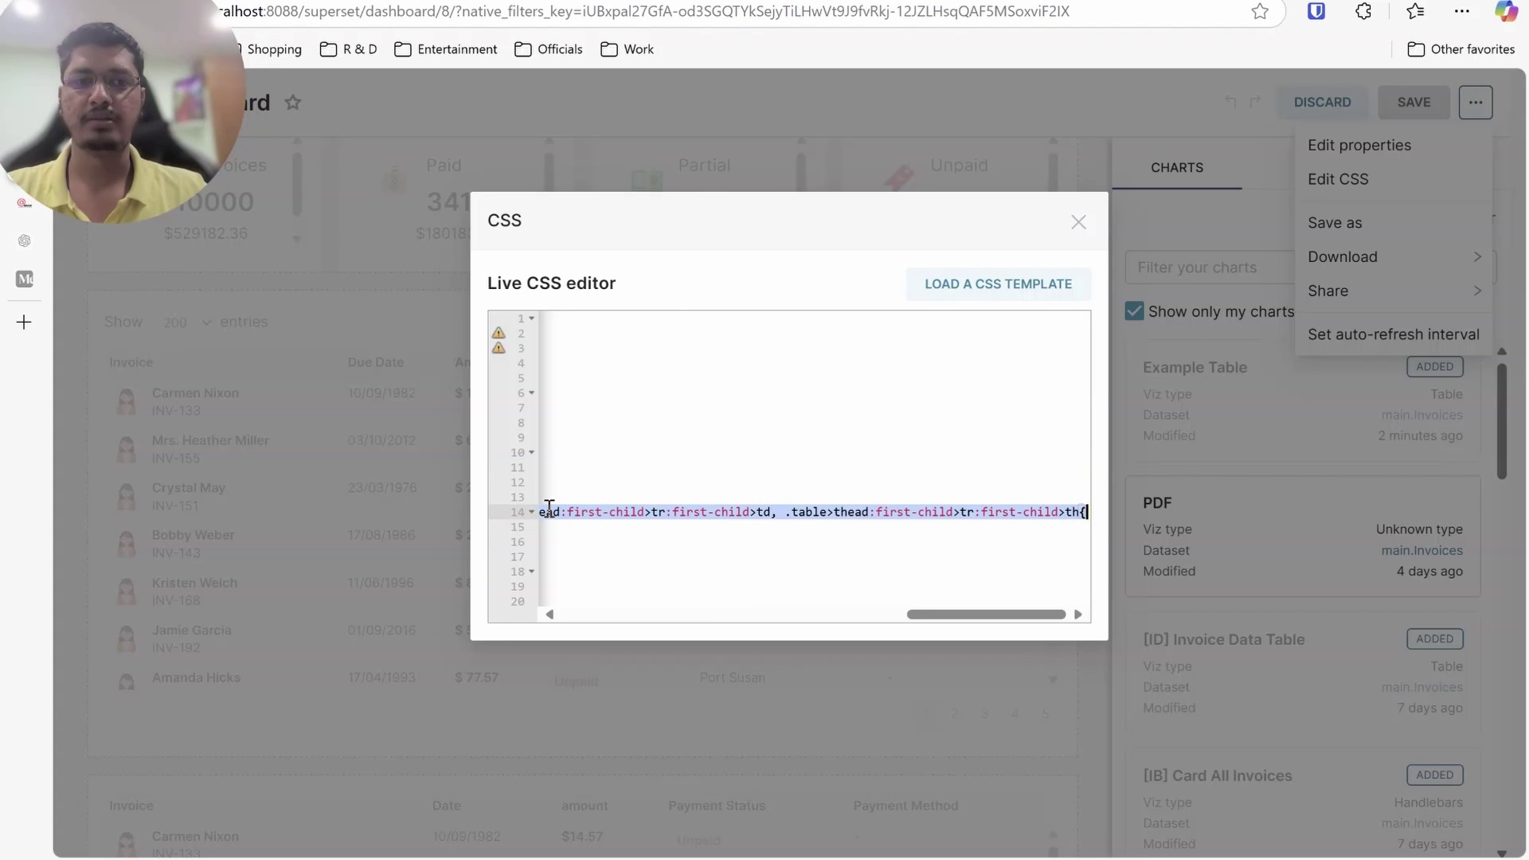
pyautogui.hotkey('alt', 'Tab')
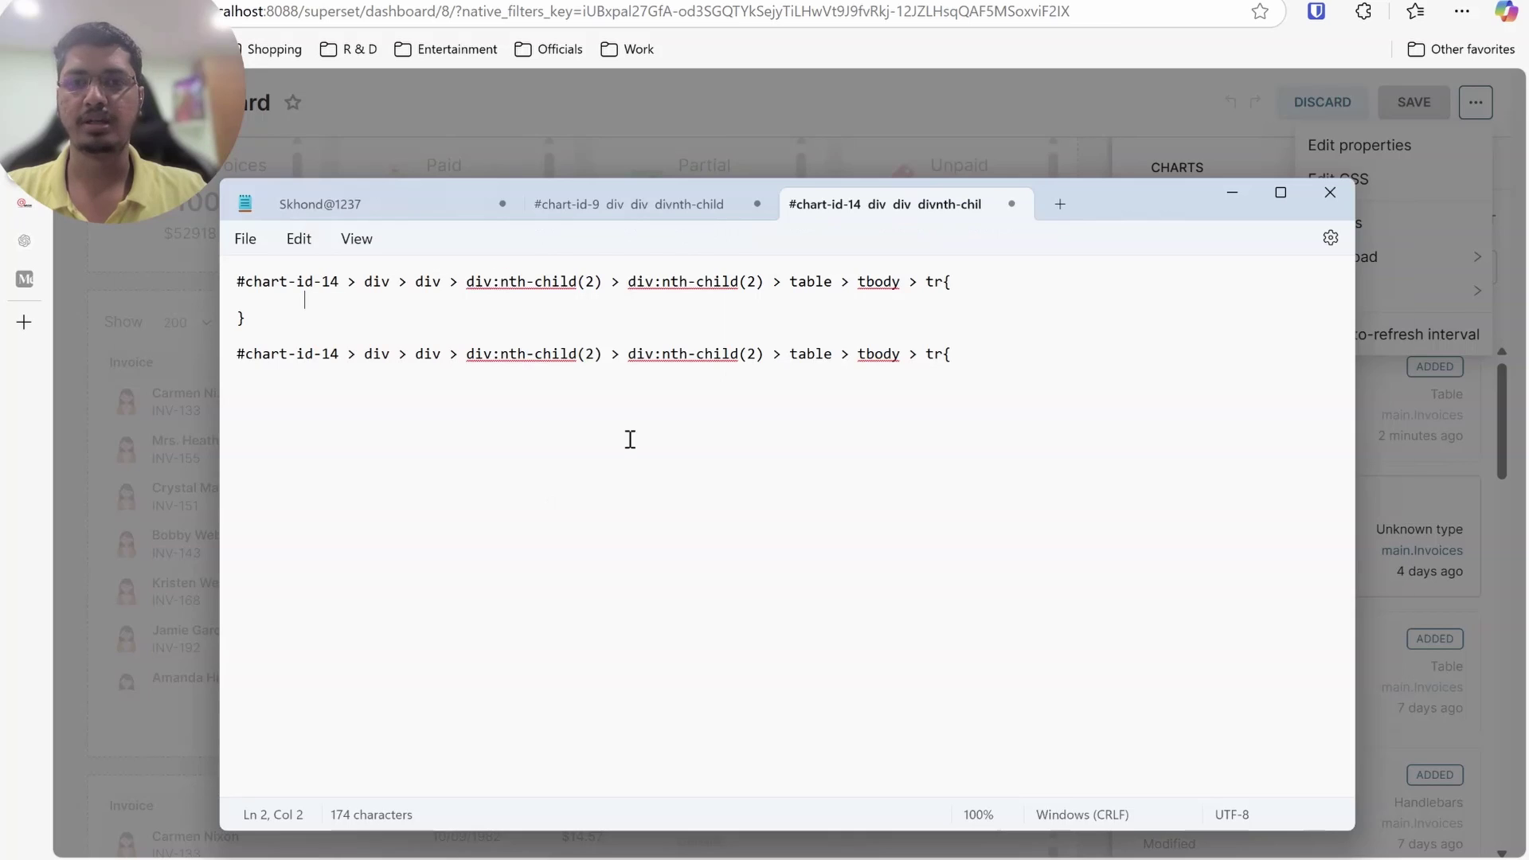
pyautogui.click(942, 427)
pyautogui.press('Return')
pyautogui.press('Return')
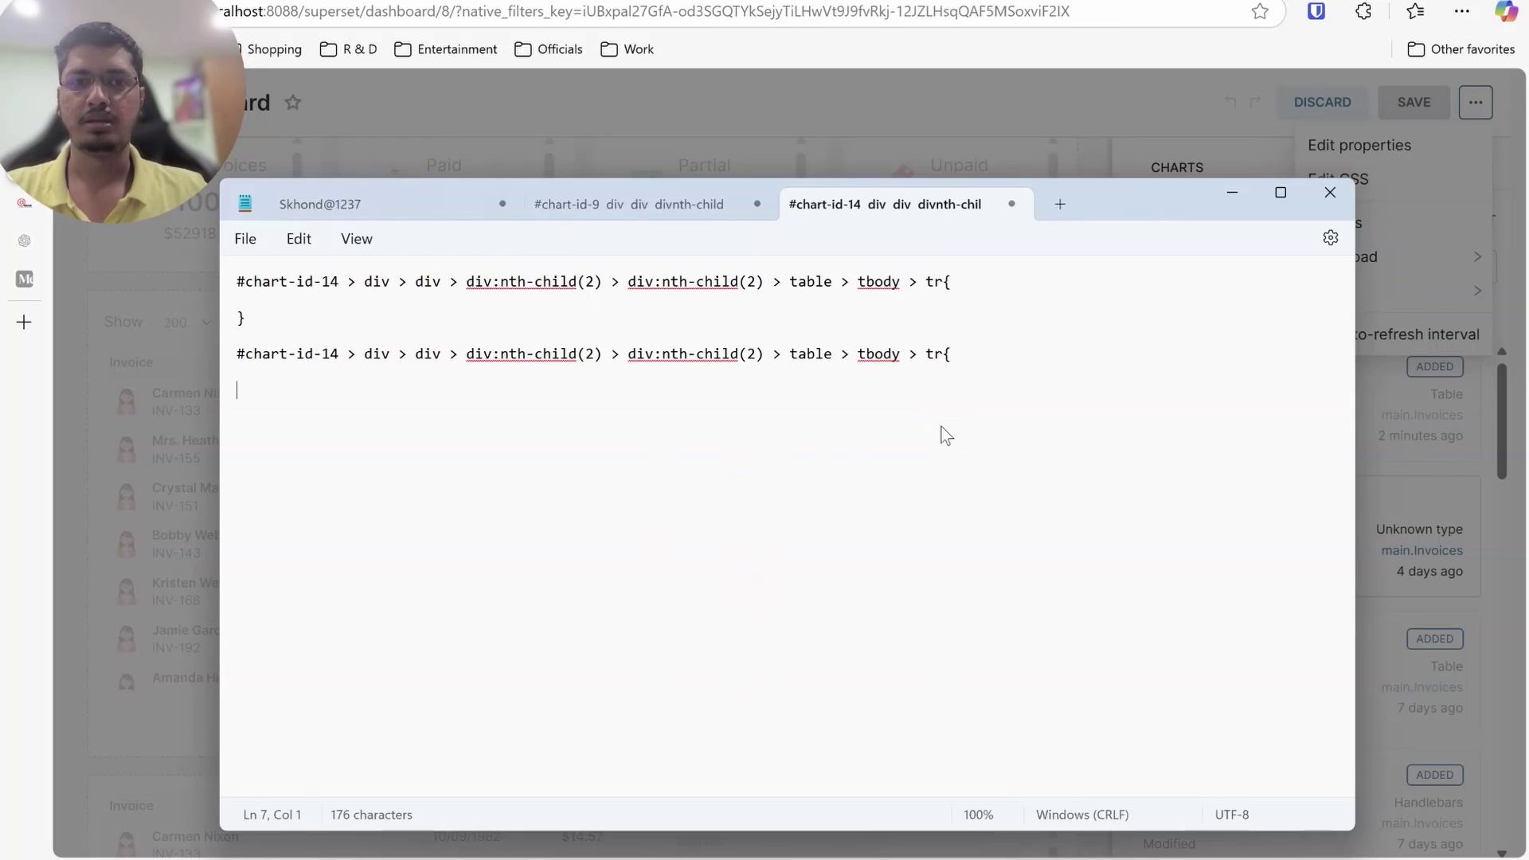
pyautogui.hotkey('ctrl', 'v')
pyautogui.rightClick(1250, 413)
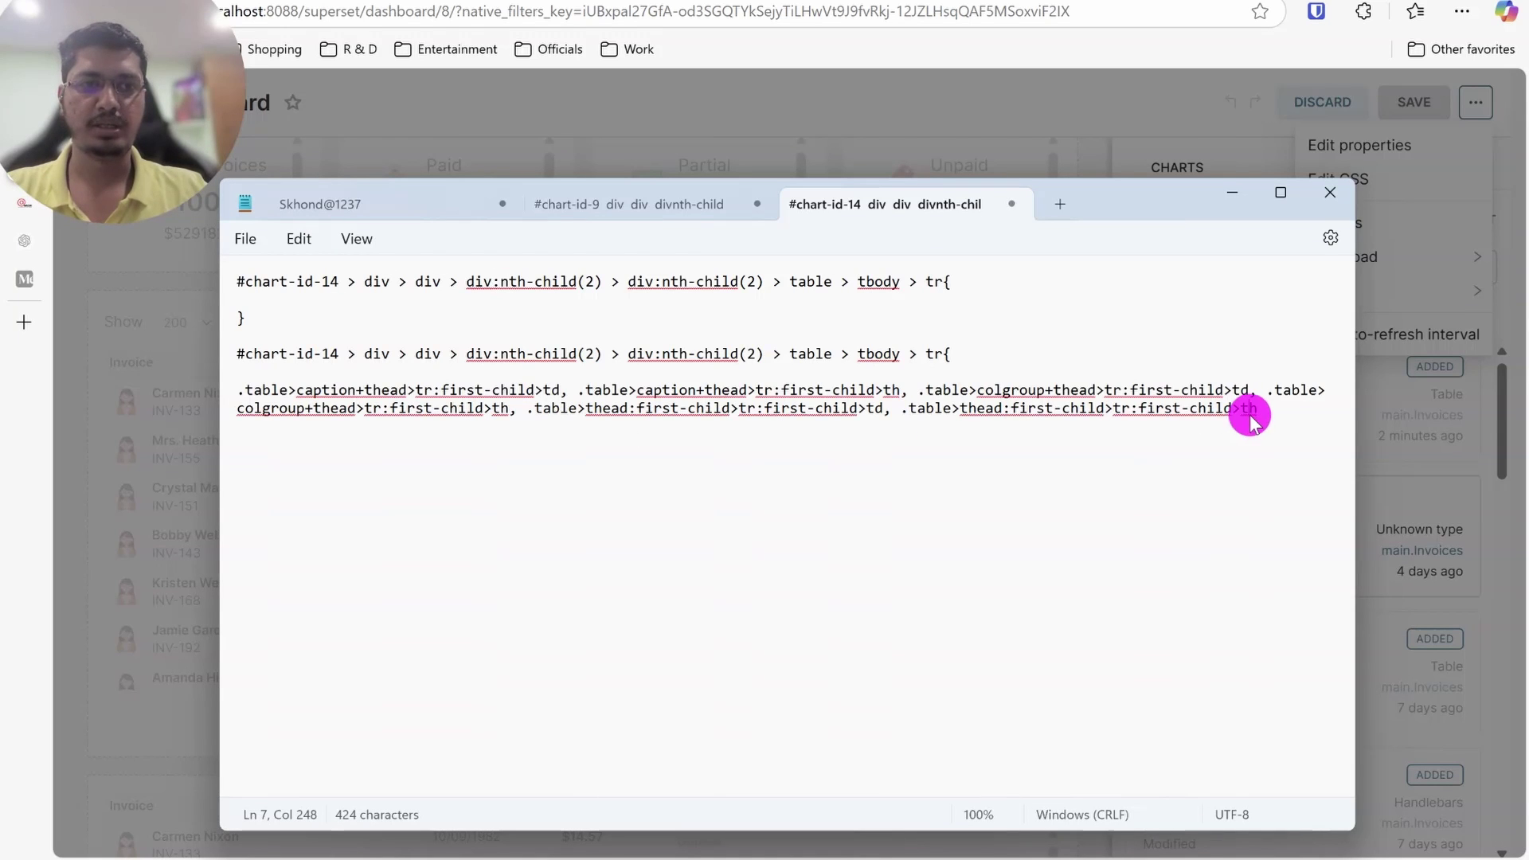
pyautogui.click(1268, 411)
pyautogui.doubleClick(1247, 409)
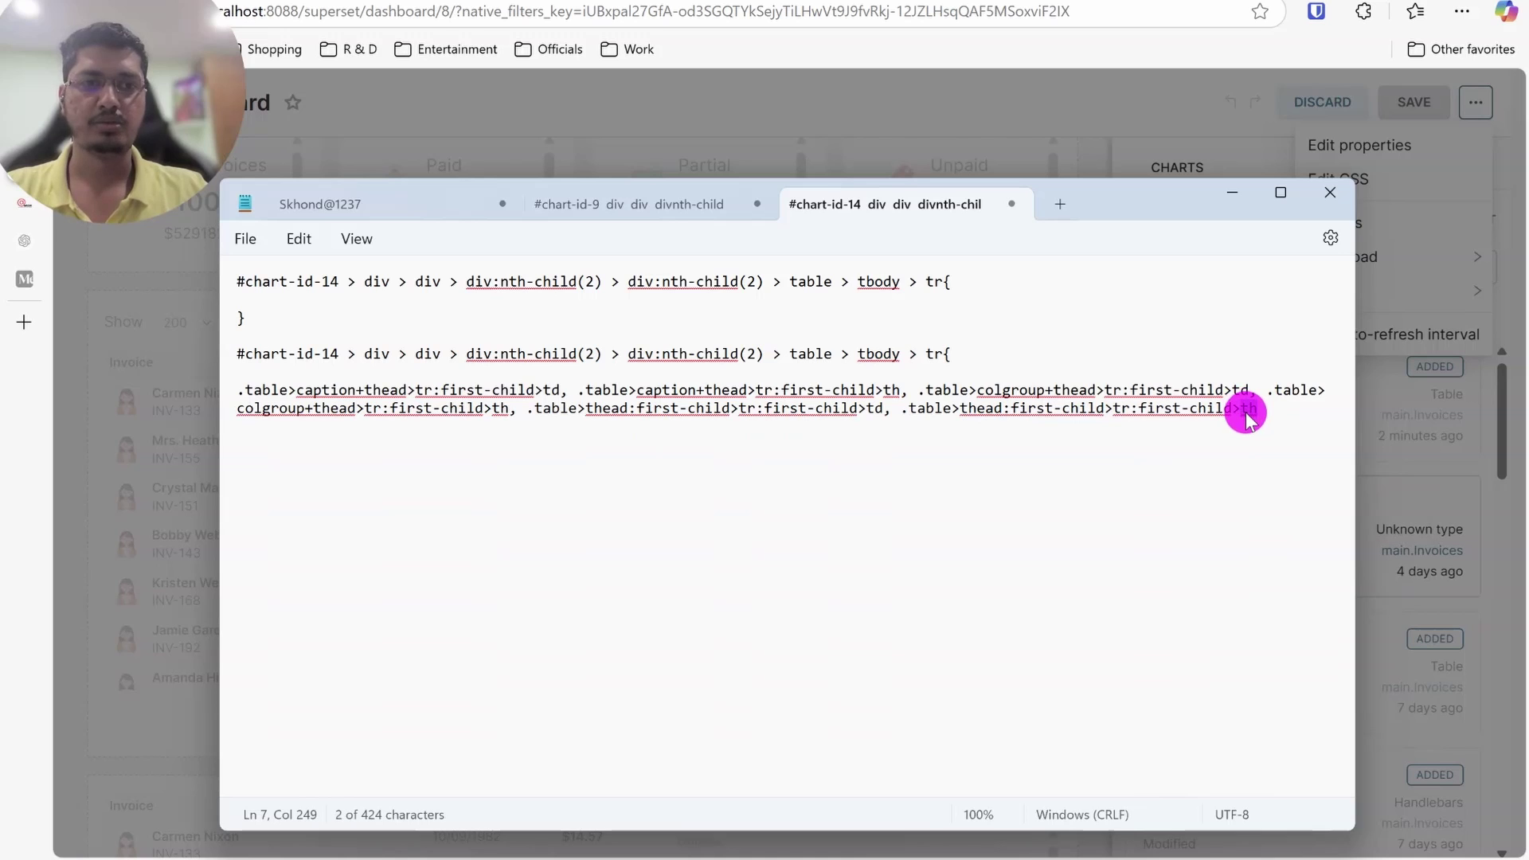
# Return to the Superset CSS editor, examine the last background-color rule and select its class name css-xkpz8g
pyautogui.hotkey('alt', 'Tab')
pyautogui.click(849, 523)
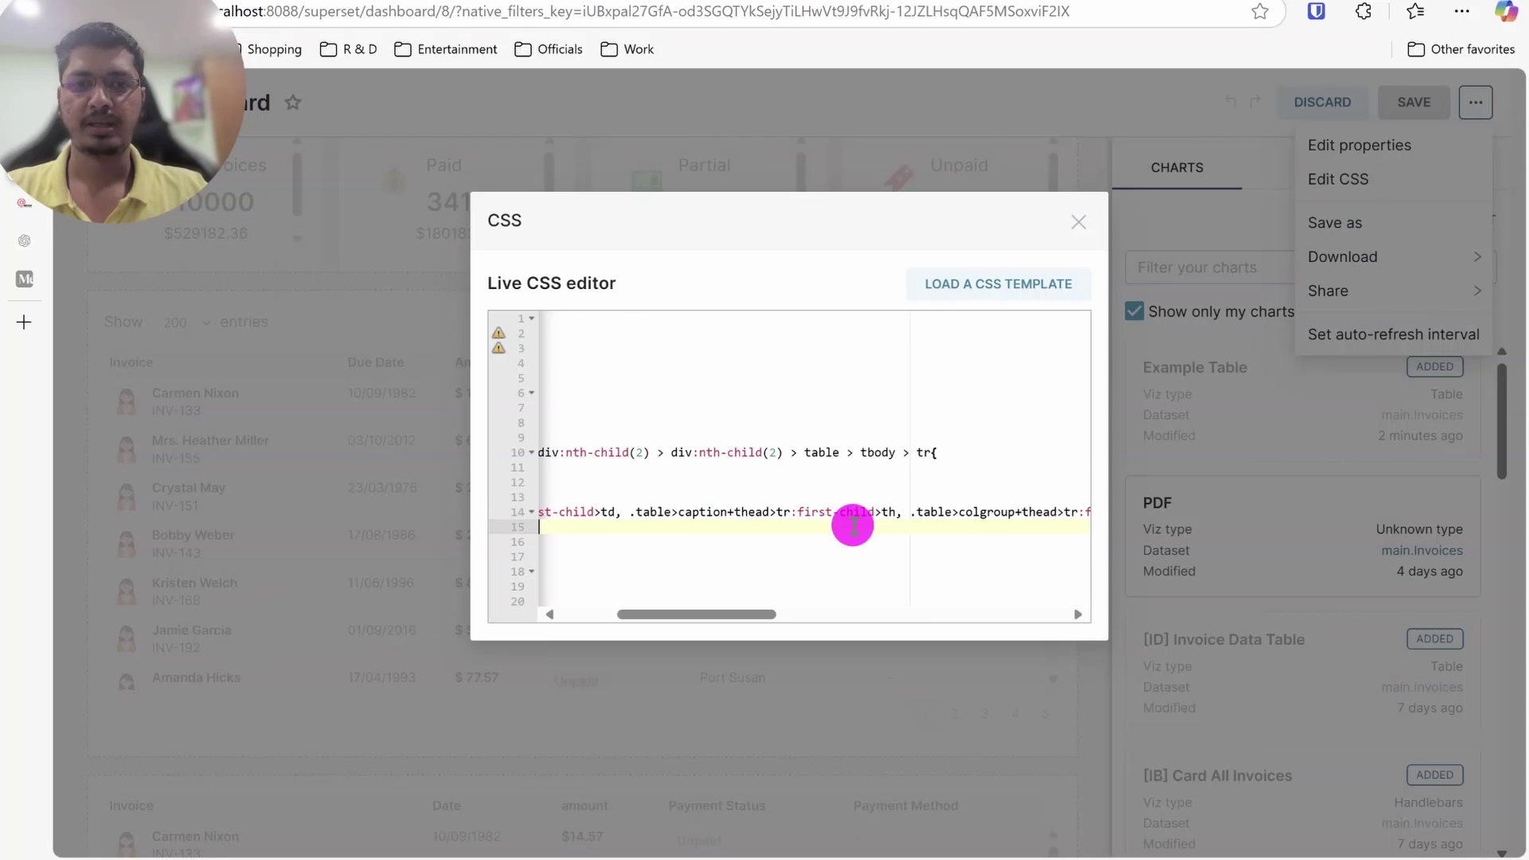
pyautogui.moveTo(580, 601); pyautogui.dragTo(542, 572)
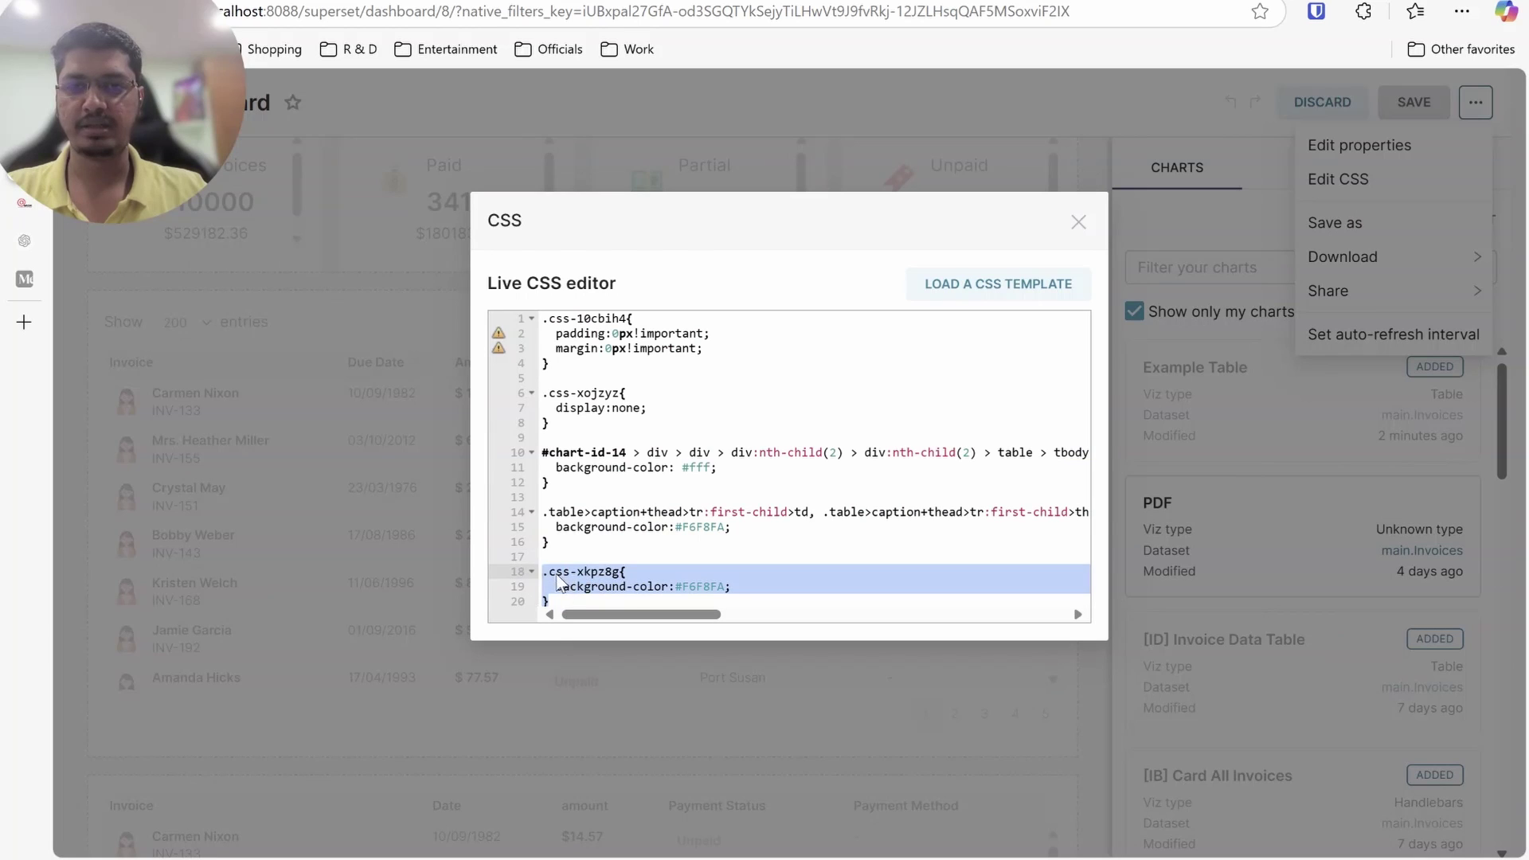
pyautogui.press('Left')
pyautogui.press('Right')
pyautogui.hotkey('shift', 'Right')
pyautogui.hotkey('shift', 'Right')
pyautogui.hotkey('shift', 'Right')
pyautogui.hotkey('shift', 'Right')
pyautogui.hotkey('shift', 'Right')
pyautogui.hotkey('shift', 'Right')
pyautogui.hotkey('shift', 'Right')
pyautogui.hotkey('shift', 'Right')
pyautogui.hotkey('shift', 'Right')
pyautogui.hotkey('shift', 'Right')
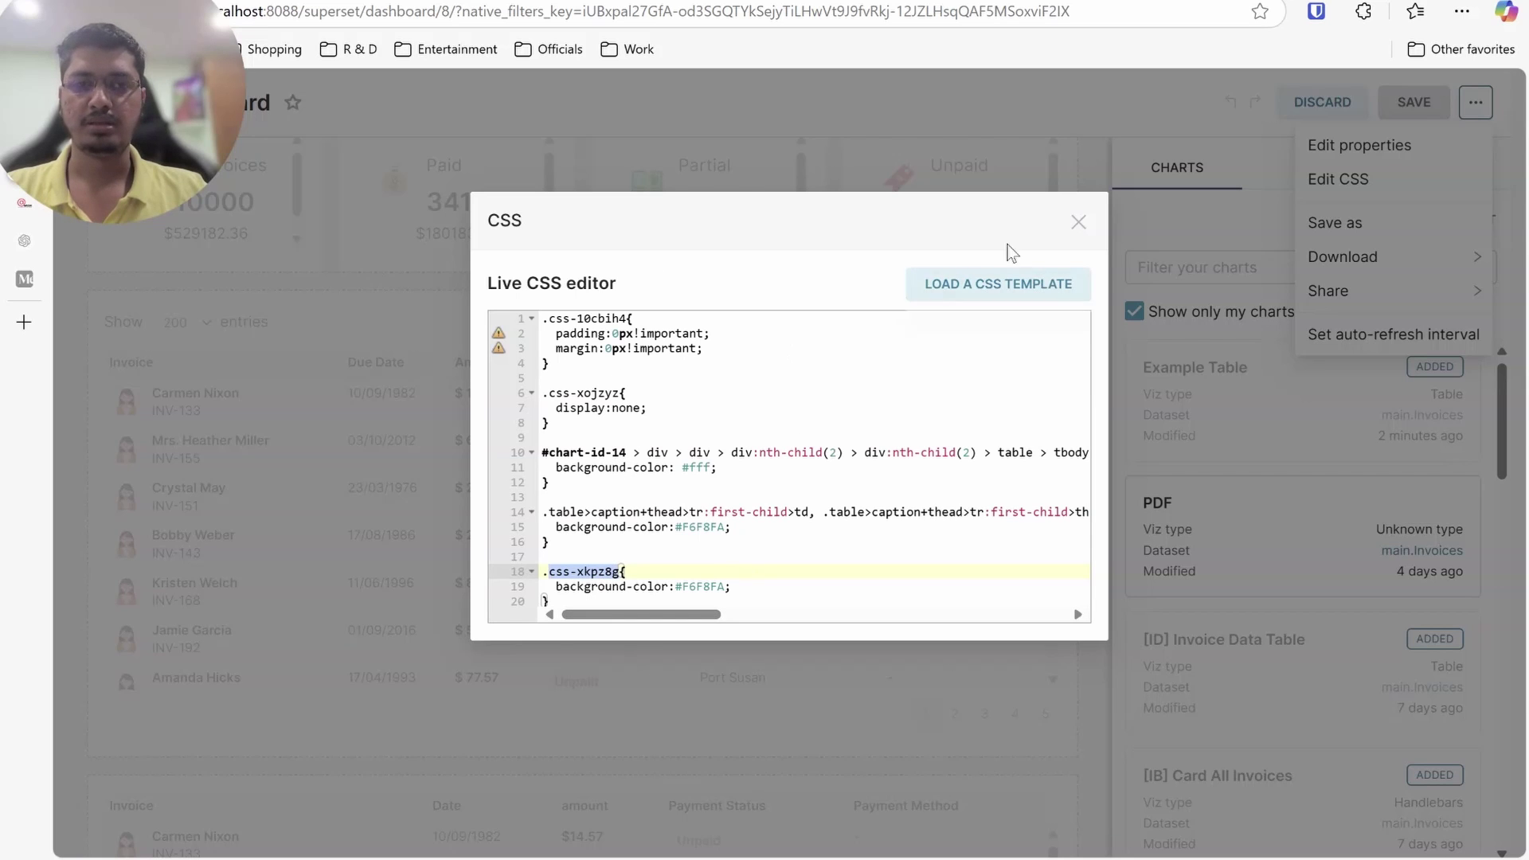
# Close the dashboard's CSS editor and options, and reload the dashboard
pyautogui.click(1078, 222)
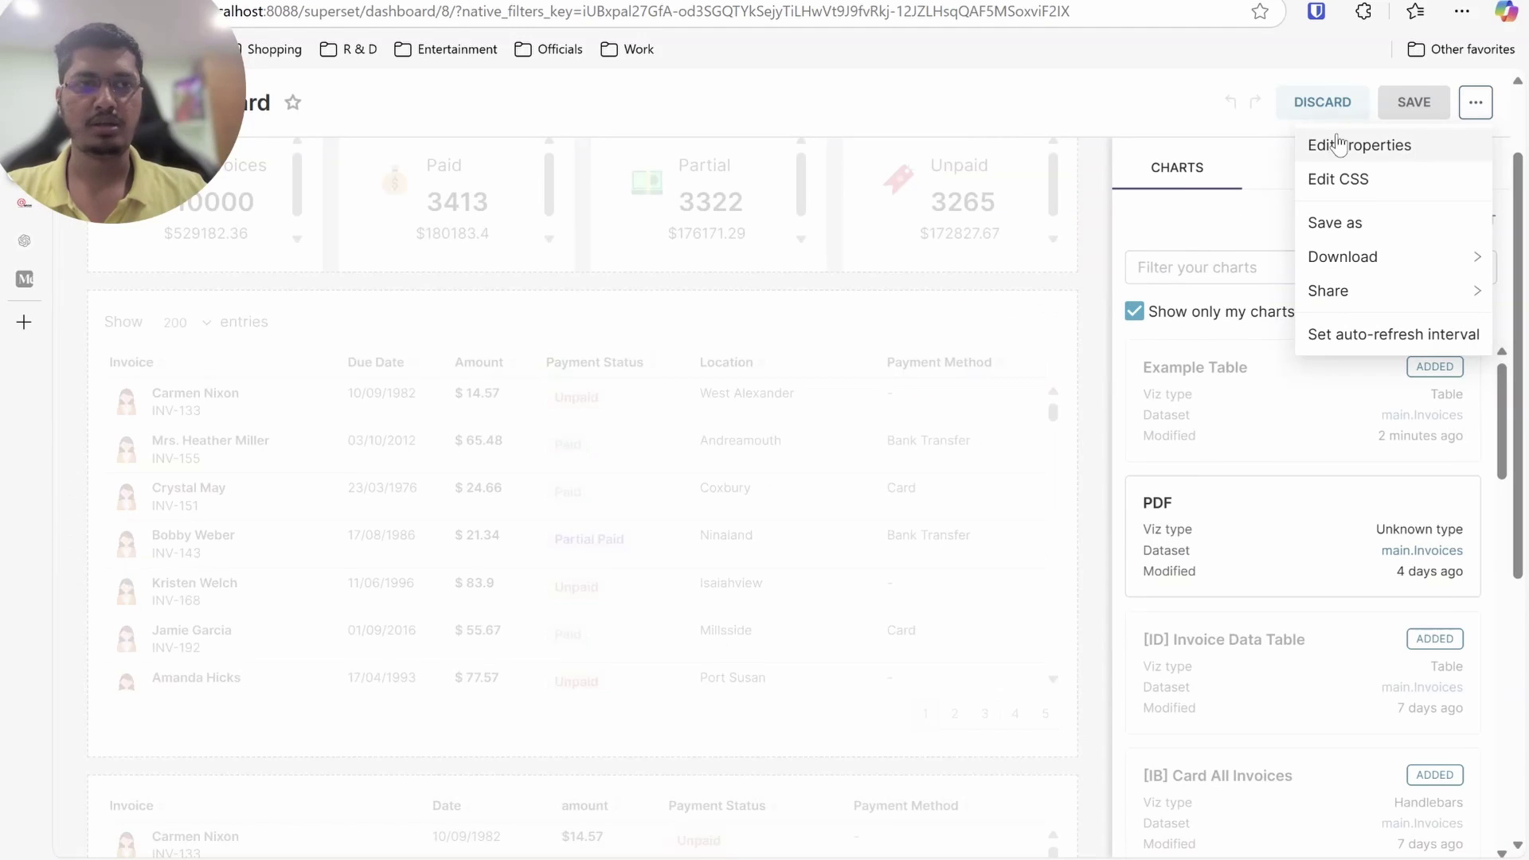
pyautogui.click(1091, 220)
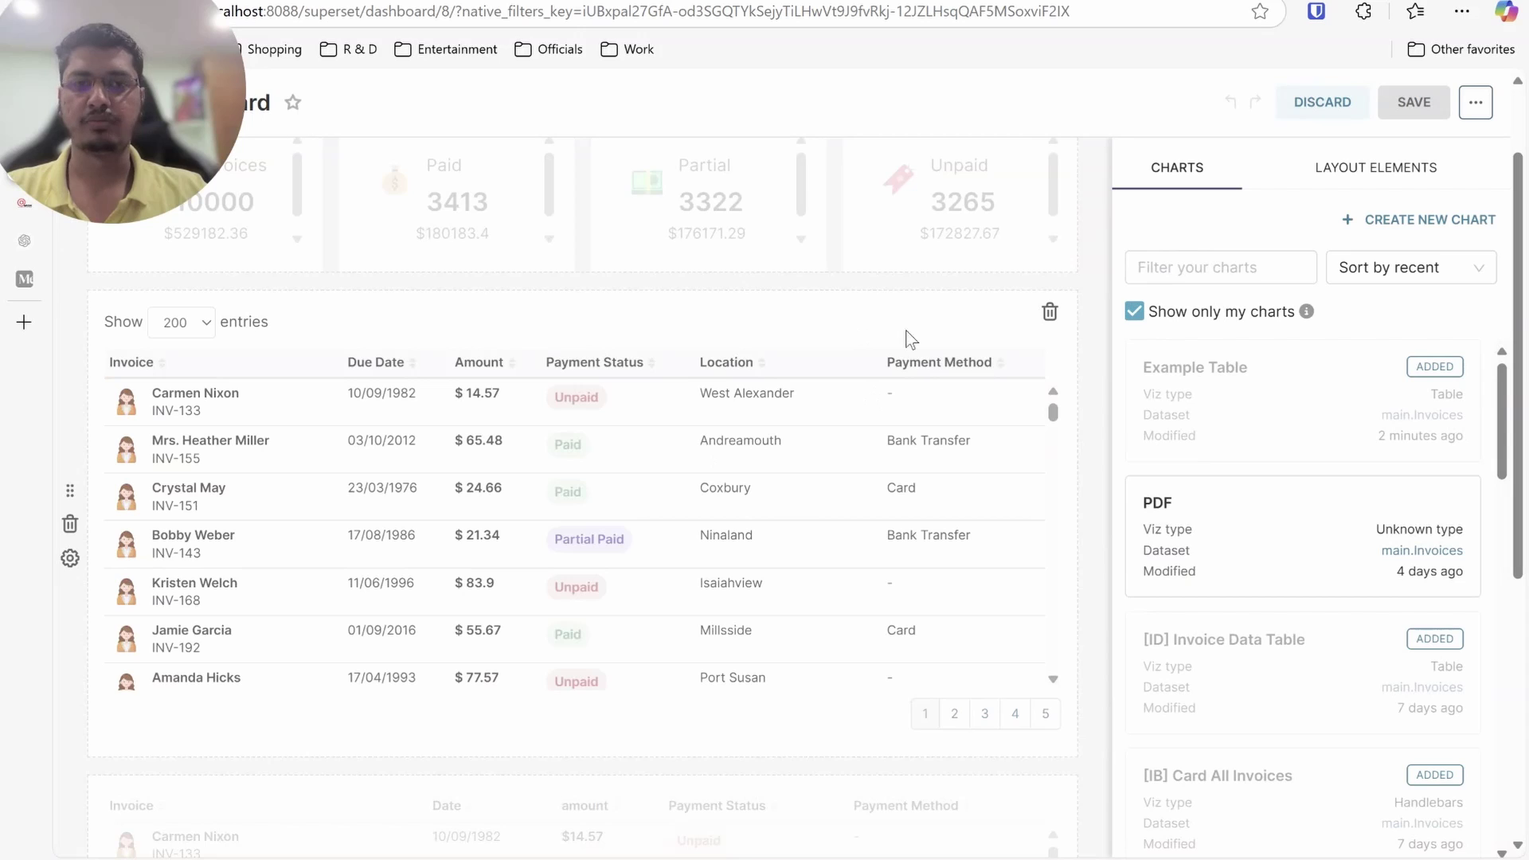
pyautogui.press('F5')
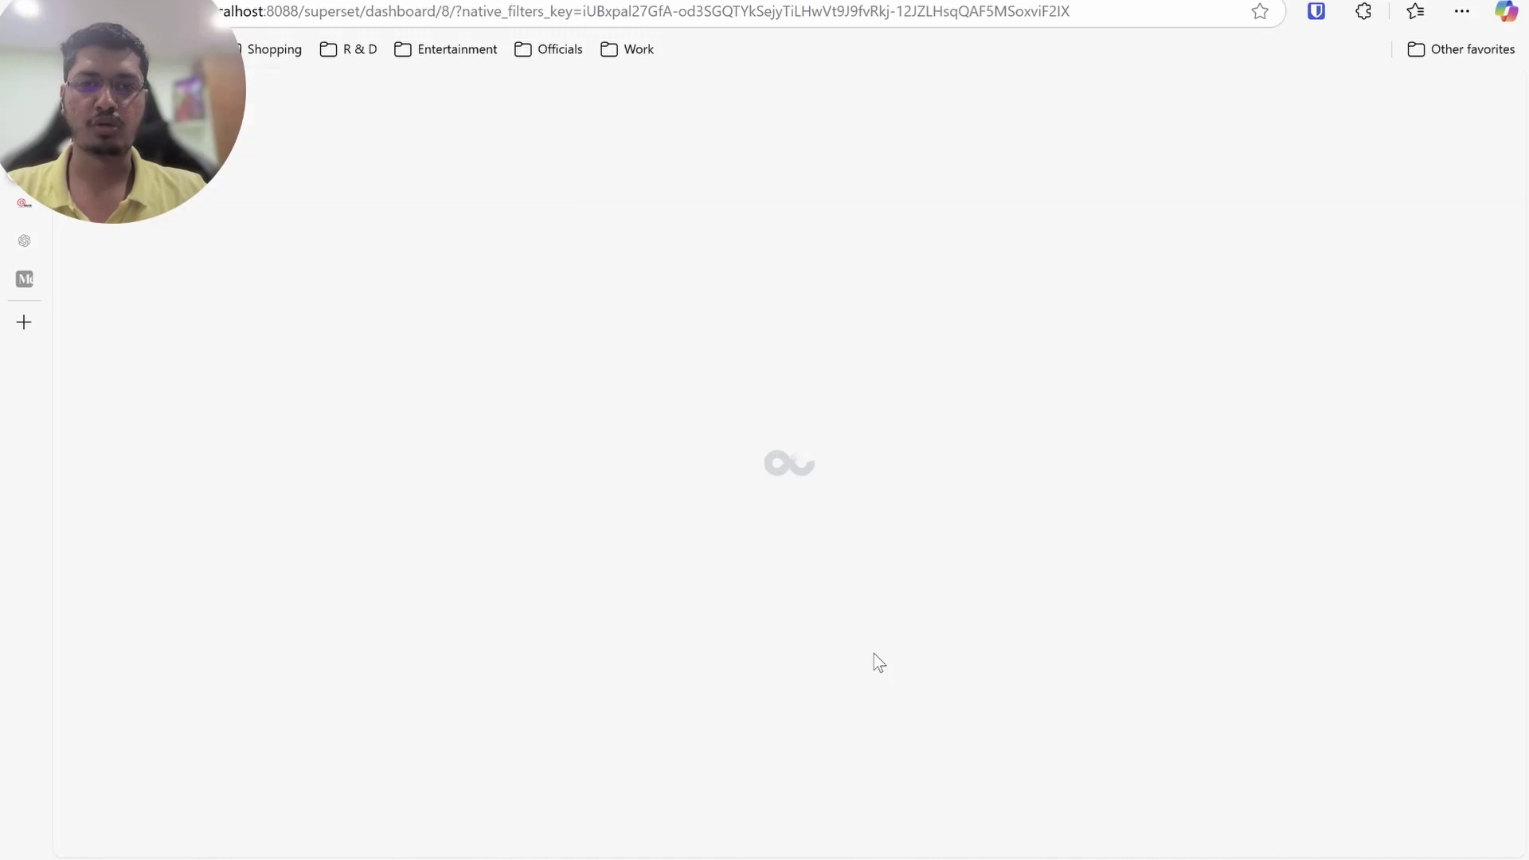